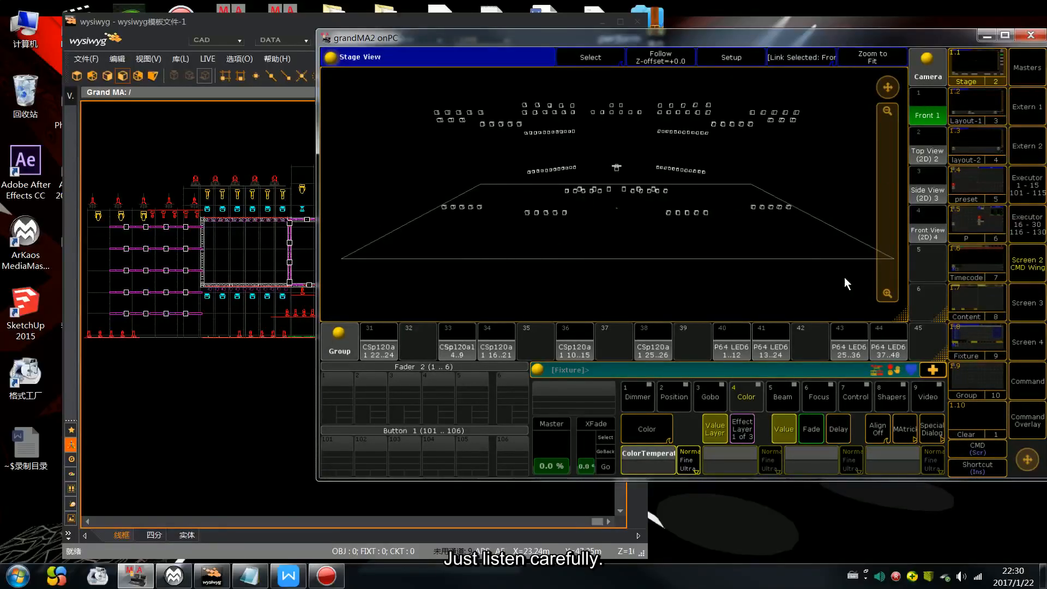
Select the AWK20St 1..6 group, show the stage in Top View and turn on stage Setup mode.
left_click(930, 159)
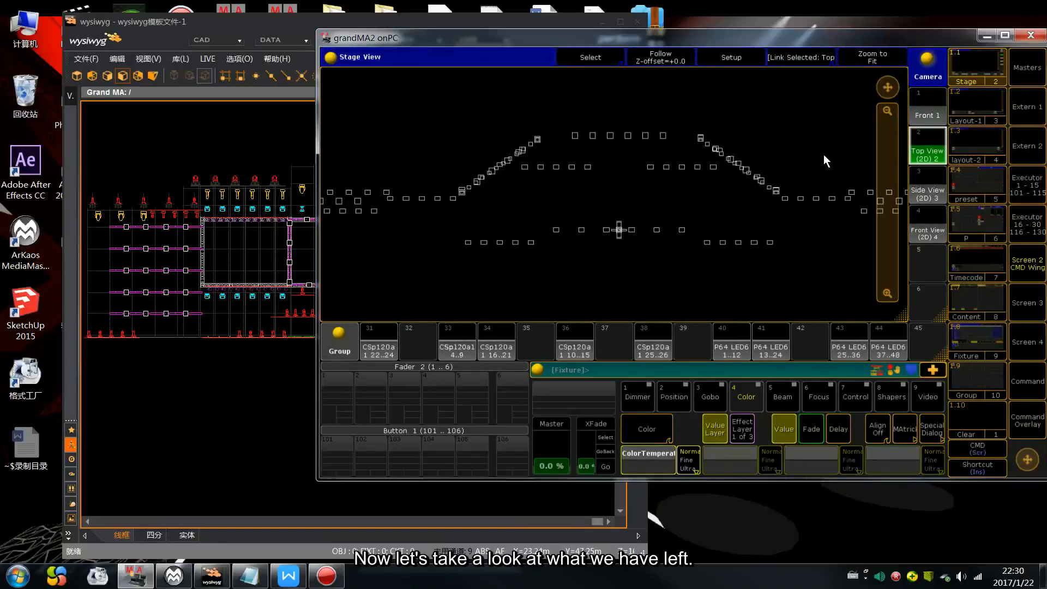
left_click(928, 117)
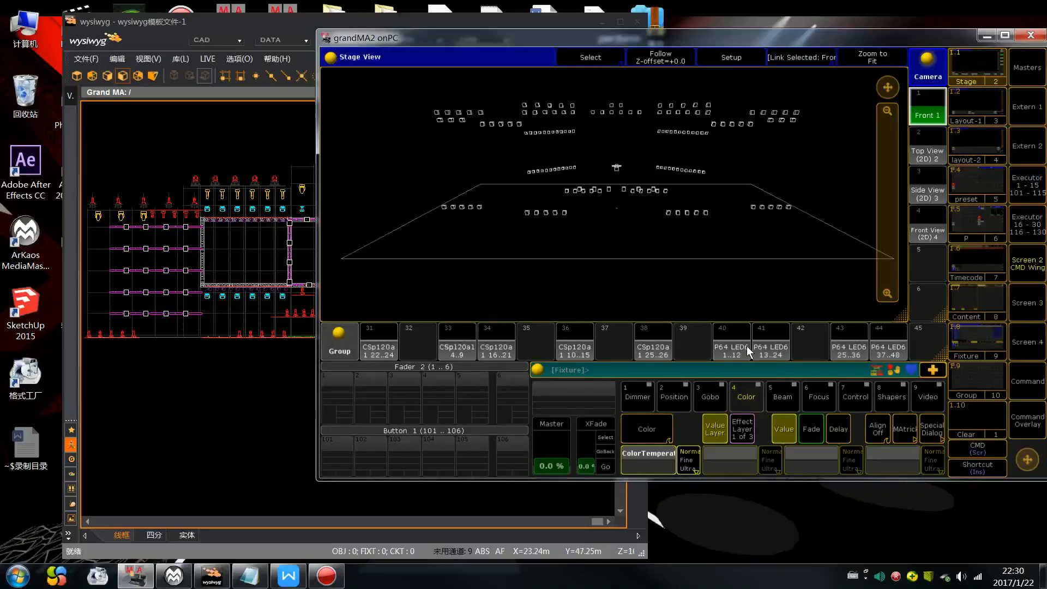
left_click(806, 339)
scroll(806, 338, "down", 1)
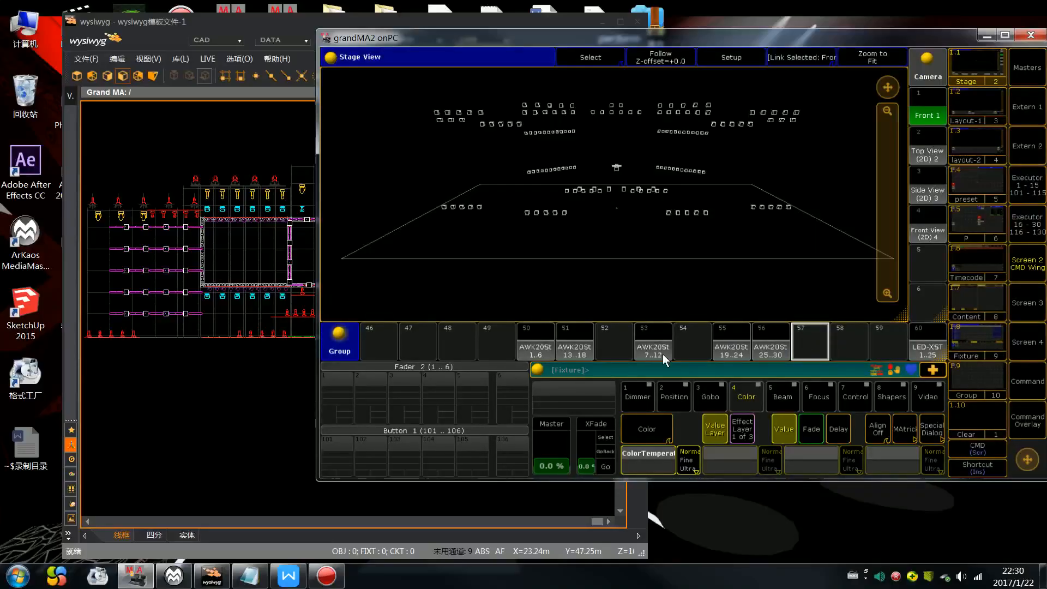
left_click(535, 342)
left_click_drag(633, 31, 677, 31)
left_click_drag(754, 35, 633, 37)
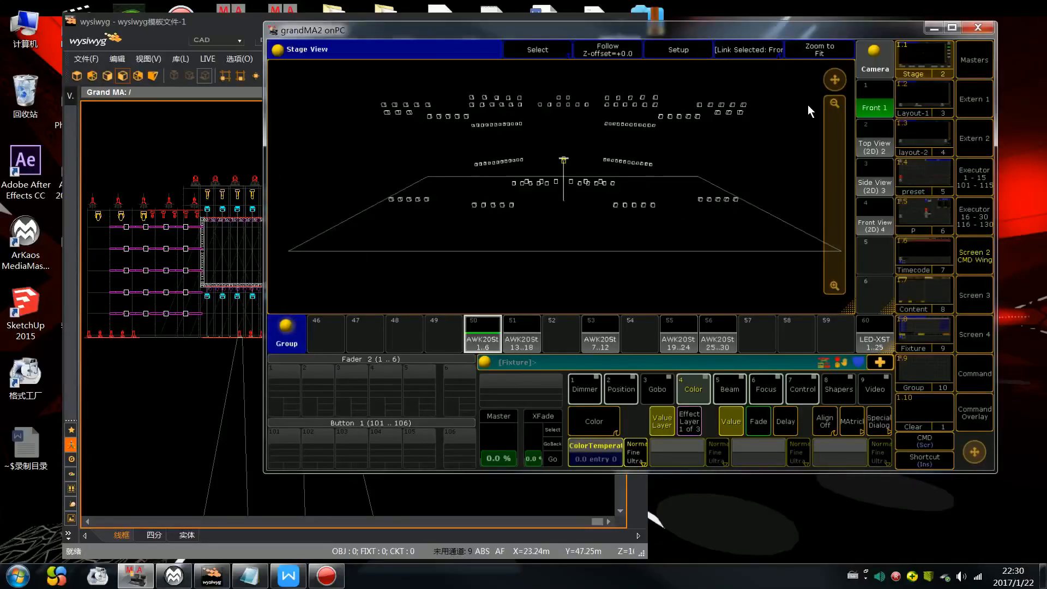
left_click(872, 147)
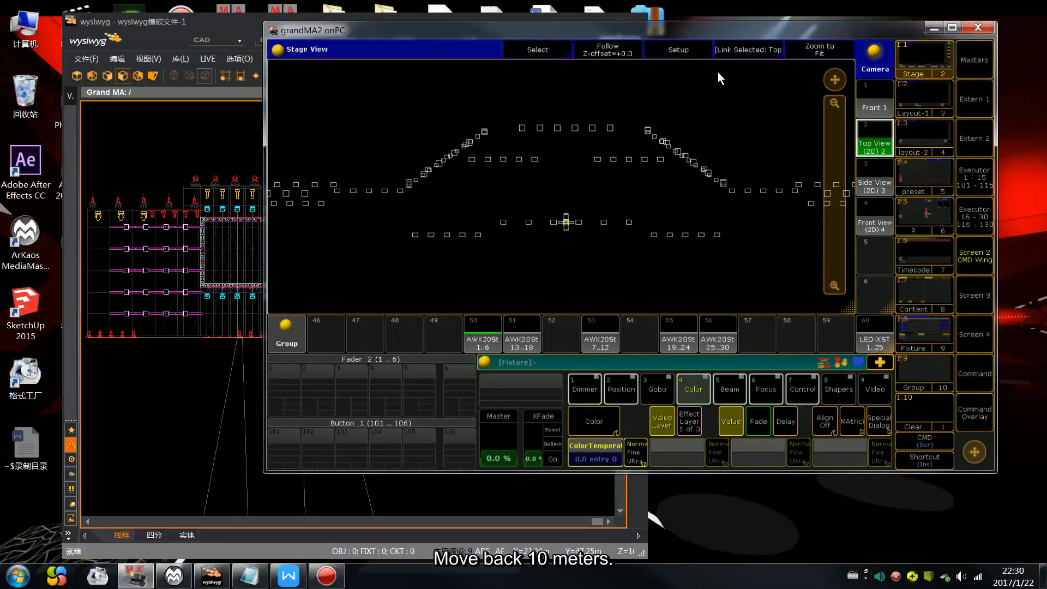
left_click(692, 53)
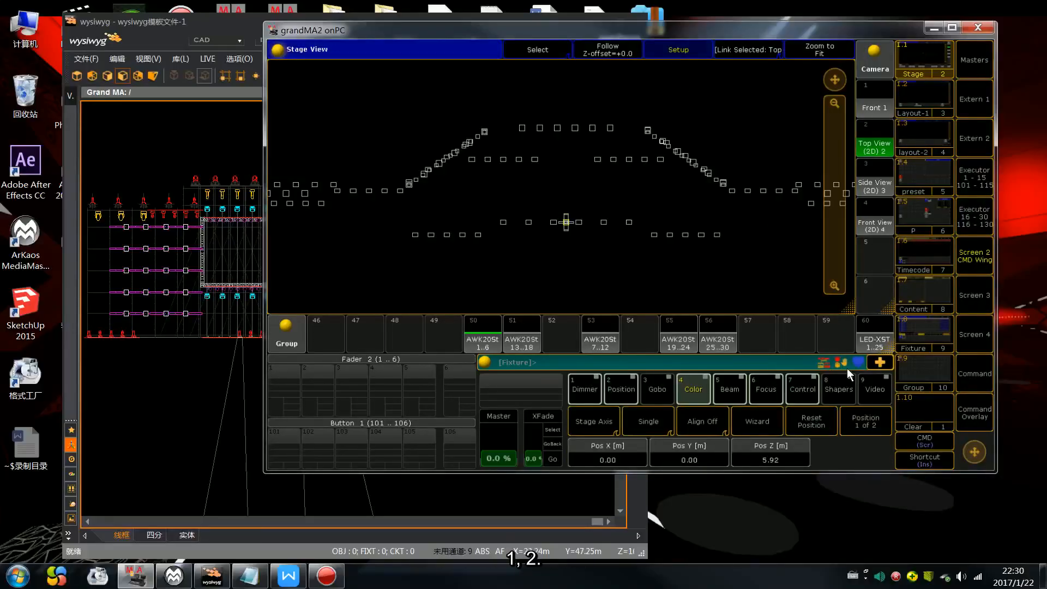
Select the AWK20St groups 1..6, 13..18, 19..24 and 25..30 together and set their Pos Y to 10 m.
key("Escape")
left_click(521, 335)
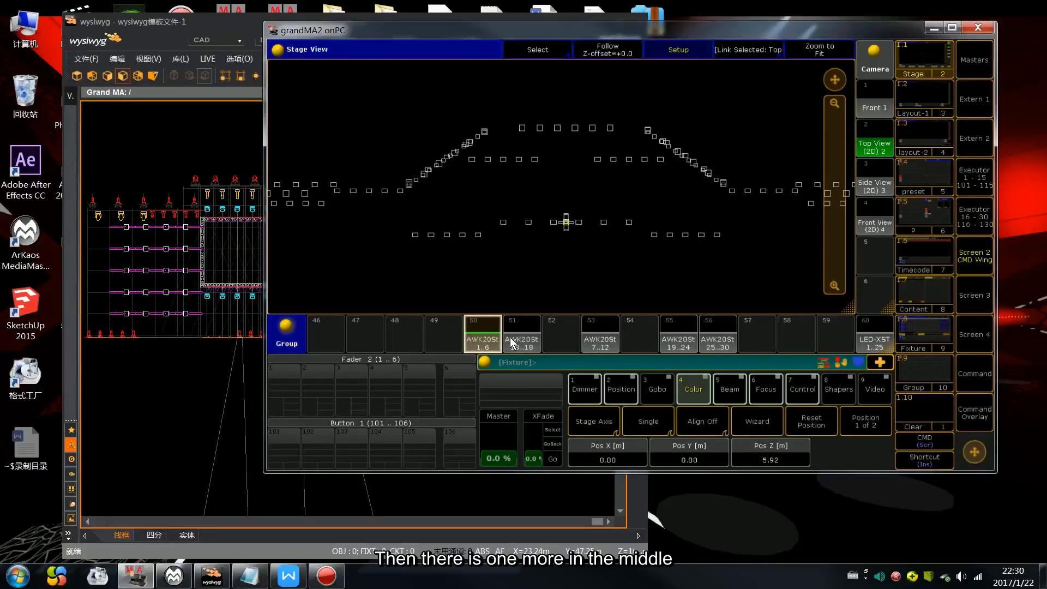
mouse_move(512, 30)
left_mouse_down()
mouse_move(757, 33)
mouse_move(511, 33)
left_mouse_up()
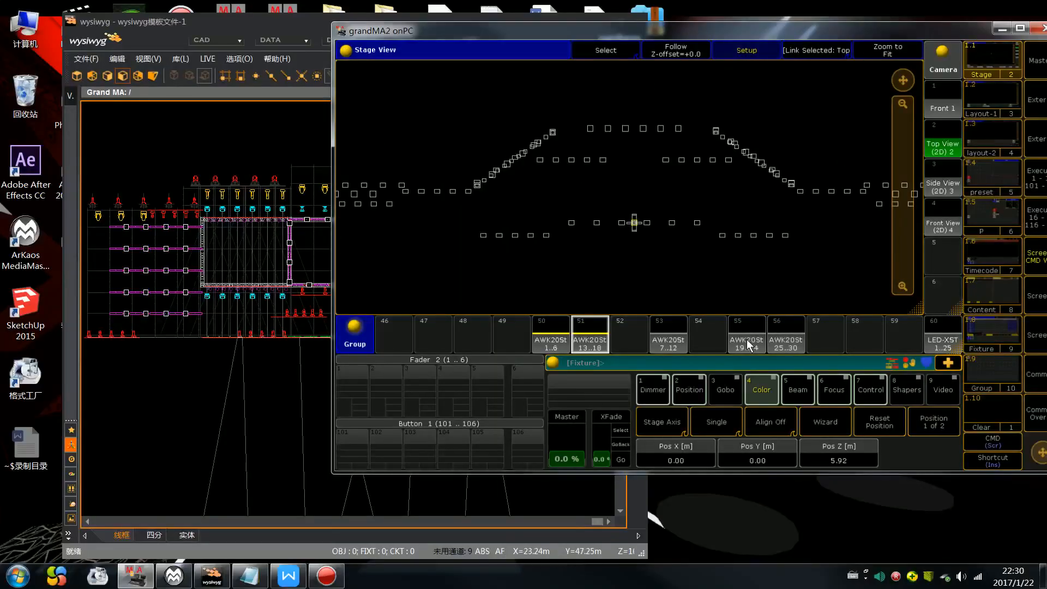
left_click(790, 342)
left_click(765, 457)
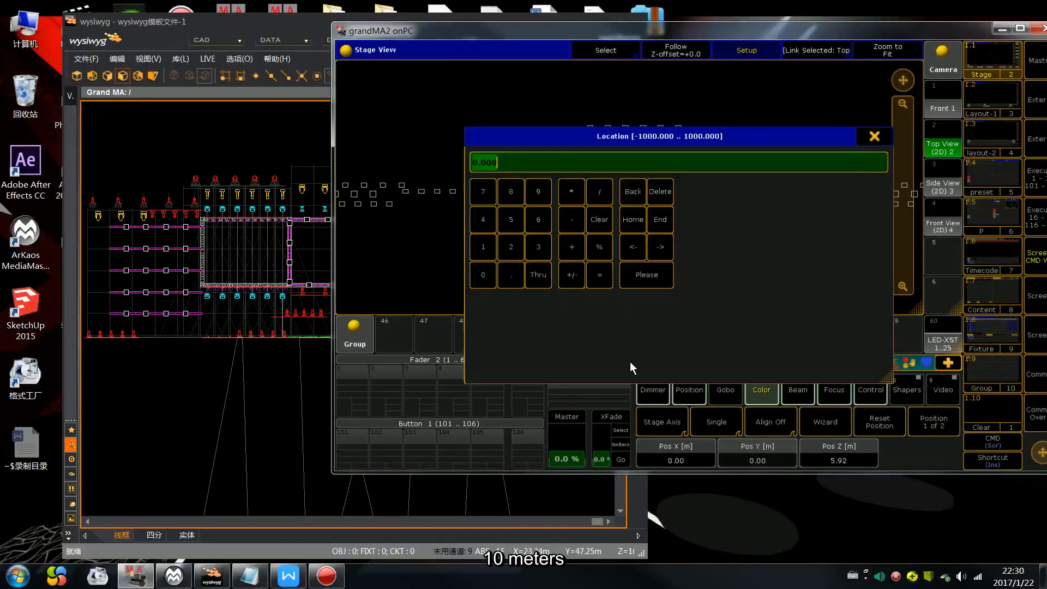
left_click(504, 250)
left_click(630, 194)
left_click(480, 248)
left_click(483, 274)
left_click(649, 276)
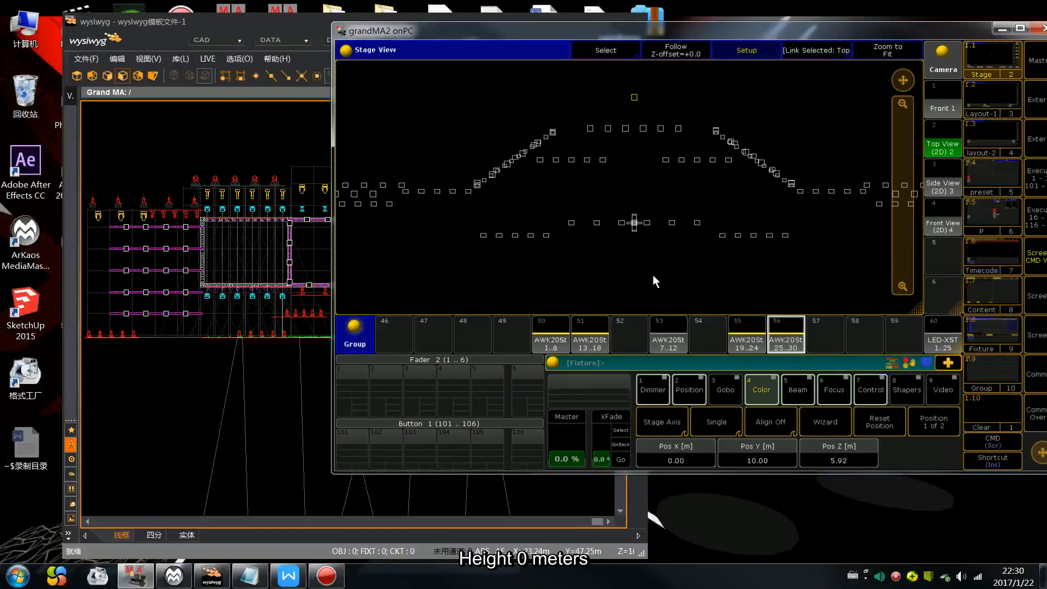
Set Pos Z of the four selected AWK20St groups to 0 m and clear the selection.
left_click(837, 456)
left_click(480, 275)
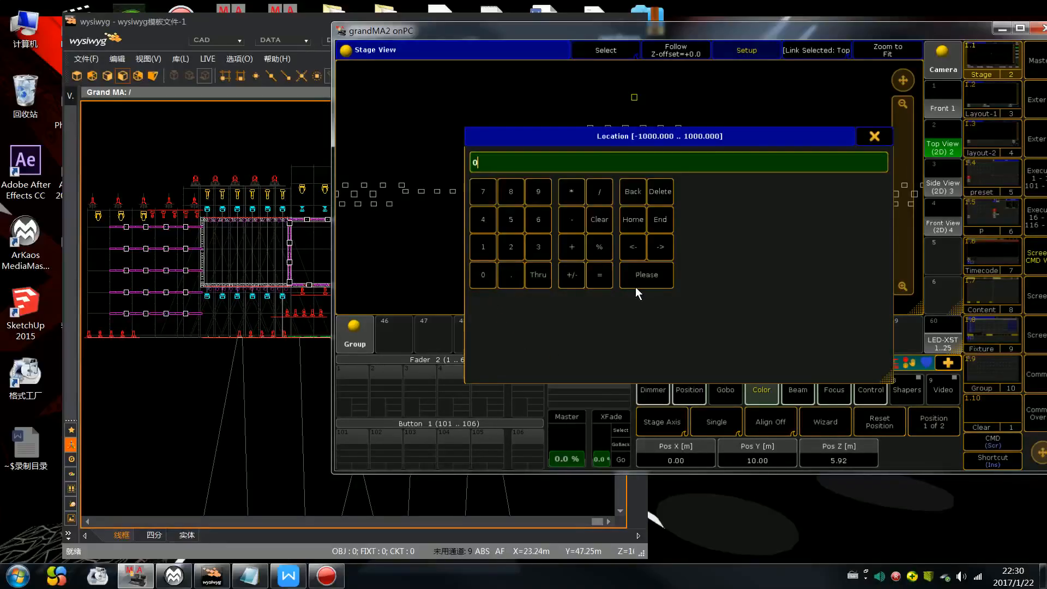
left_click(638, 281)
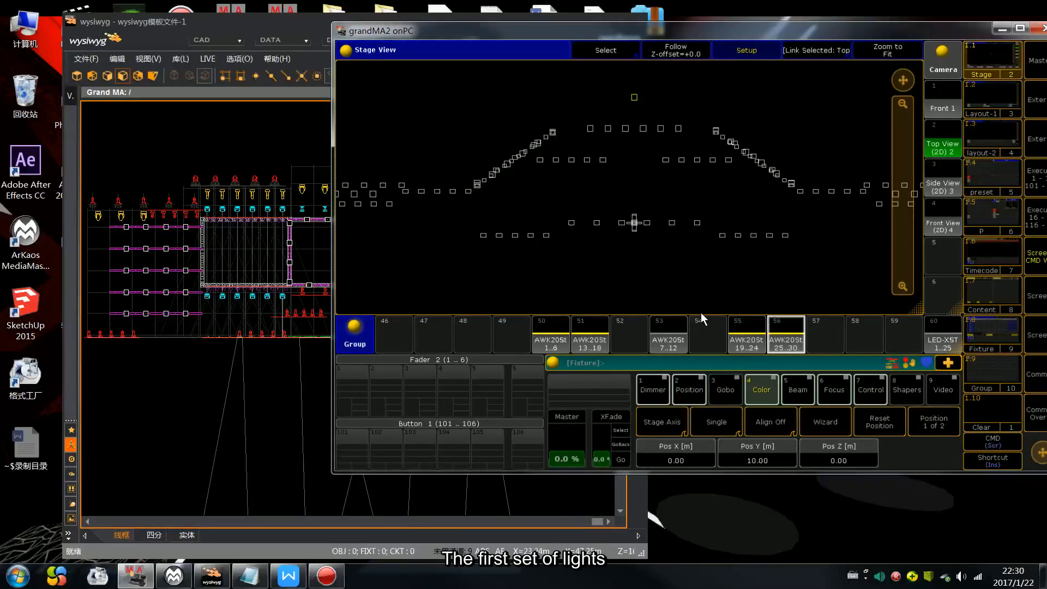
key("c")
Spread the AWK20St 1..6 group symmetrically along X from -3.00 to 3.00 m with Align ><, and clear the selection.
left_click(554, 332)
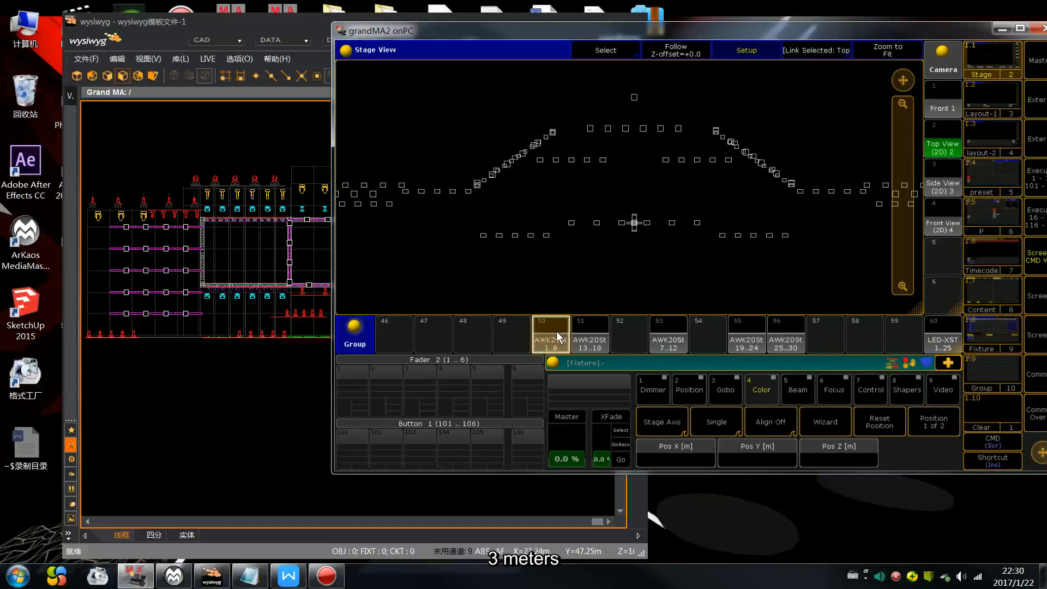
left_click(793, 430)
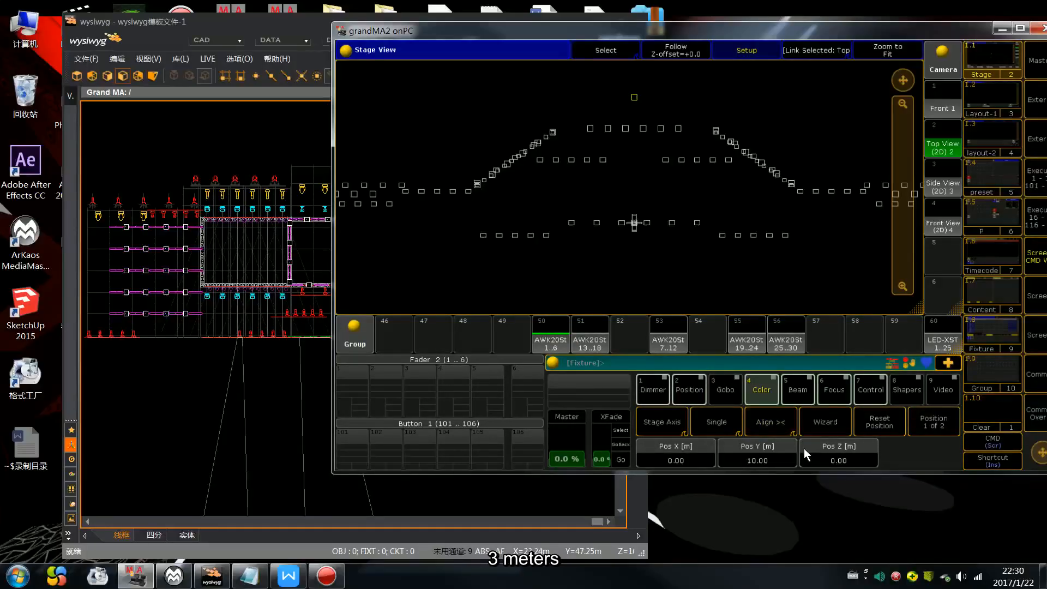
scroll(804, 449, "up", 16)
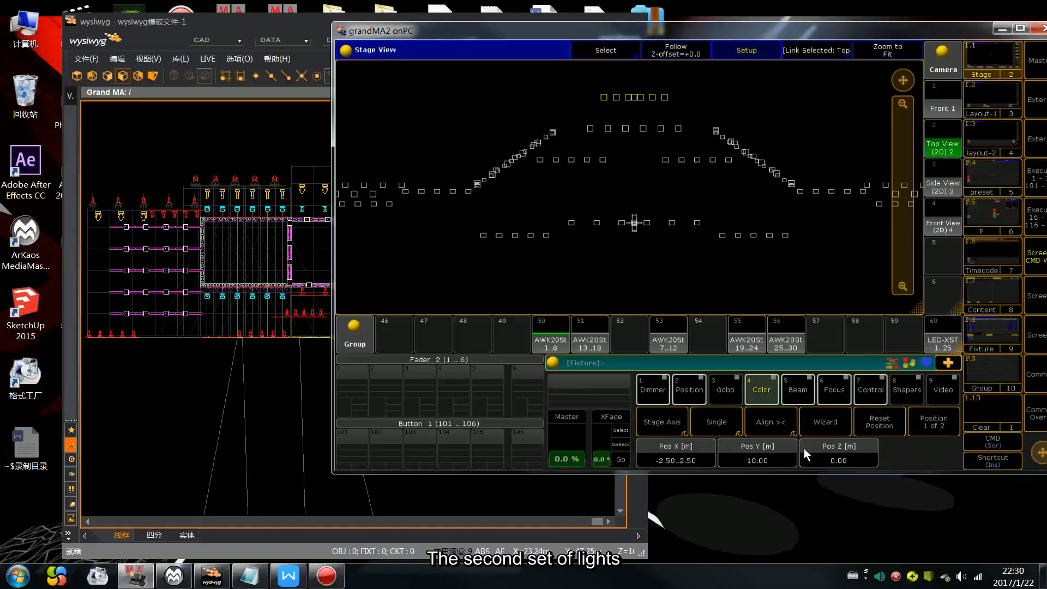
scroll(804, 449, "up", 1)
key("Escape")
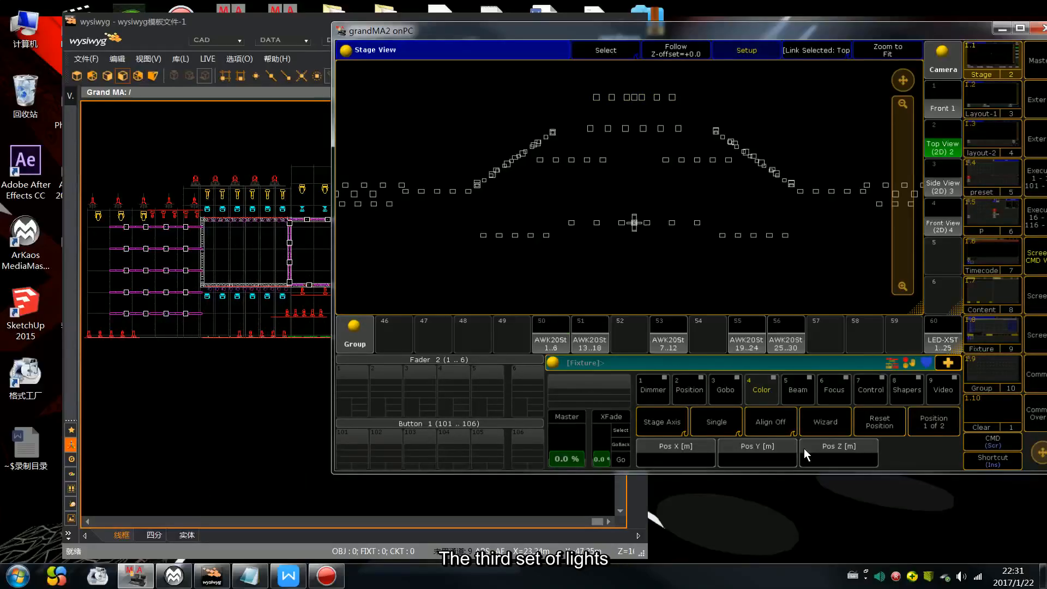
Spread the AWK20St 13..18 group along X from -3.00 to 3.00 m with Align ><, and clear the selection.
left_click(592, 334)
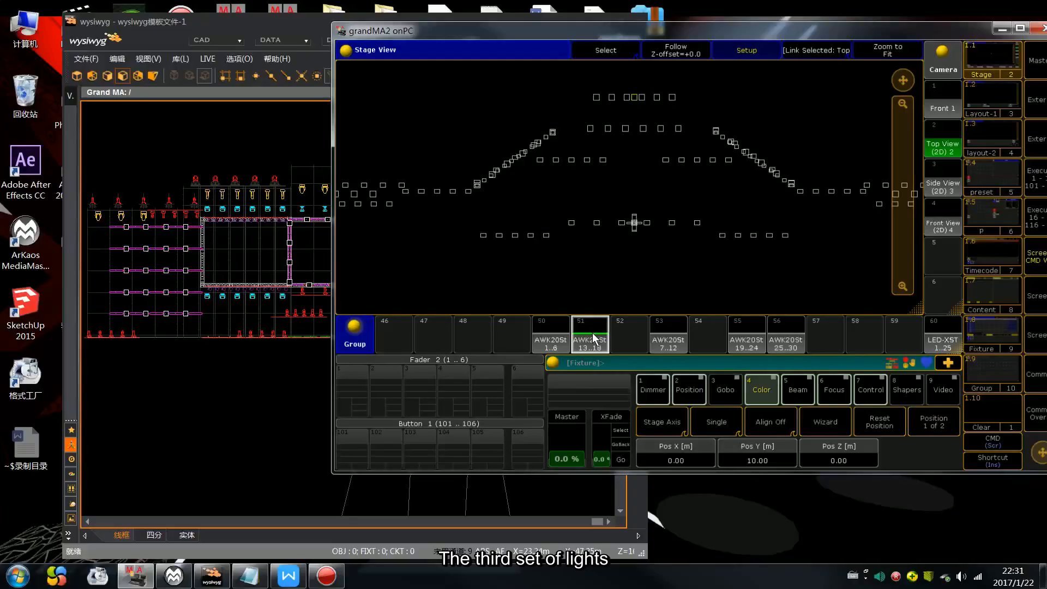
key("a")
key("a")
key("a")
scroll(592, 333, "up", 17)
scroll(592, 333, "up", 13)
key("c")
Spread the AWK20St 19..24 group along X from -3.00 to 3.00 m with Align ><, and clear the selection.
left_click(757, 334)
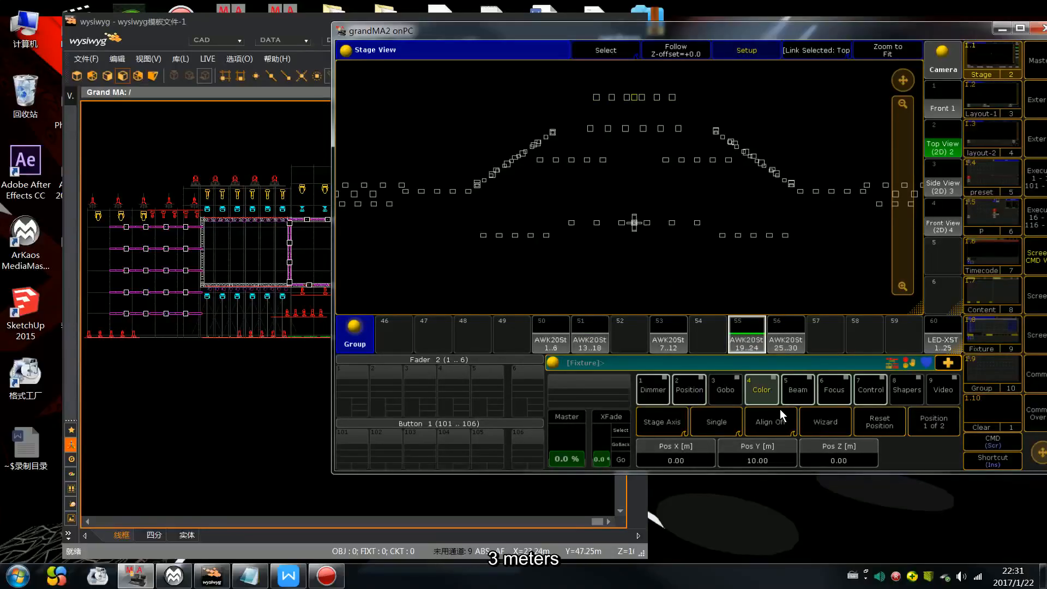
left_click(787, 423)
scroll(788, 423, "up", 20)
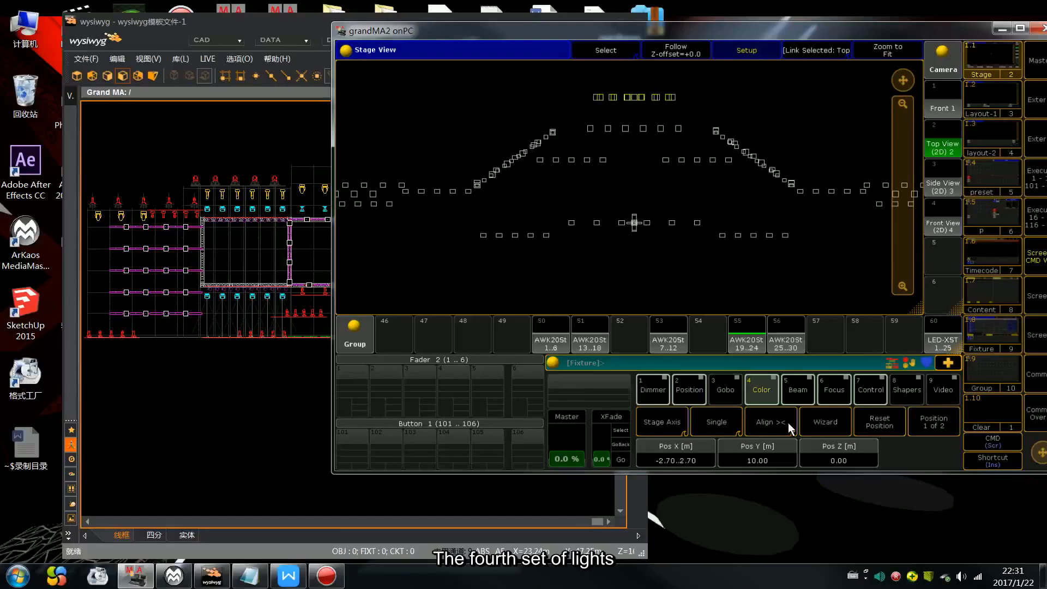
key("c")
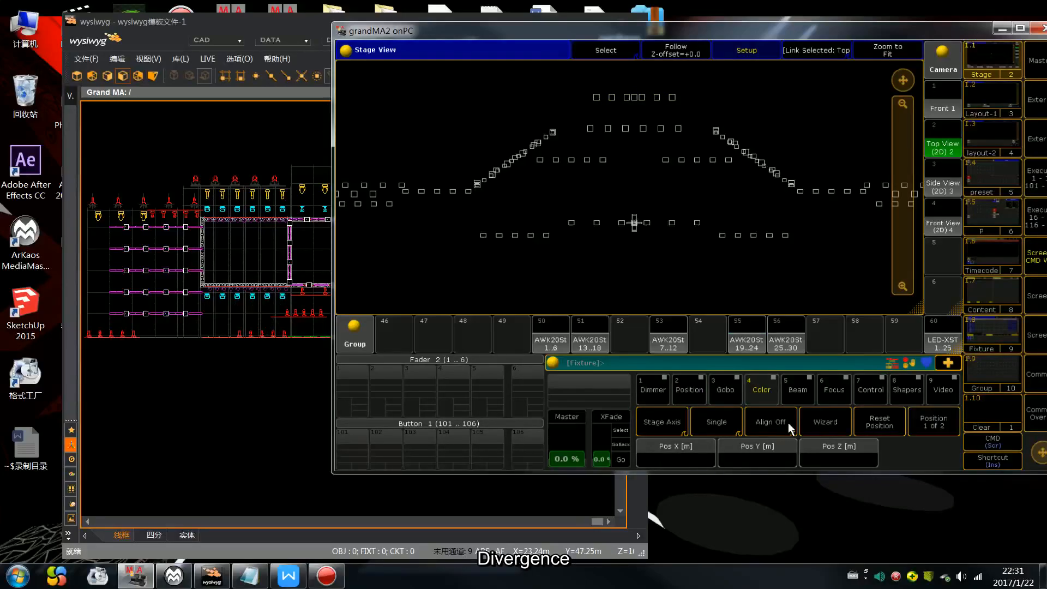
Spread the AWK20St 25..30 group along X from -3.00 to 3.00 m with Align ><, and clear the selection.
left_click(775, 332)
left_click(786, 414)
scroll(809, 423, "up", 11)
scroll(809, 423, "up", 18)
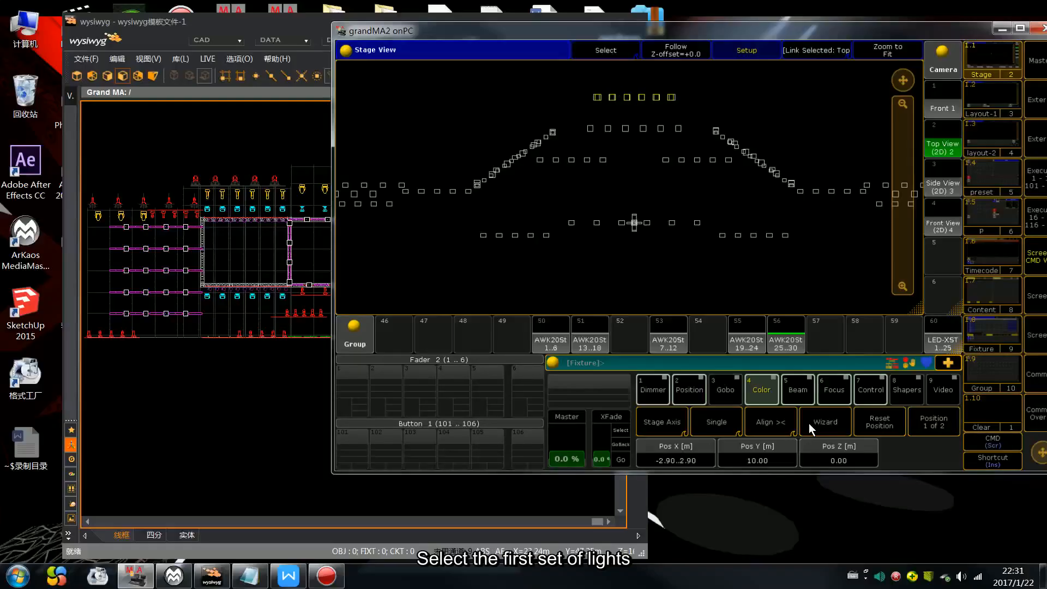
key("c")
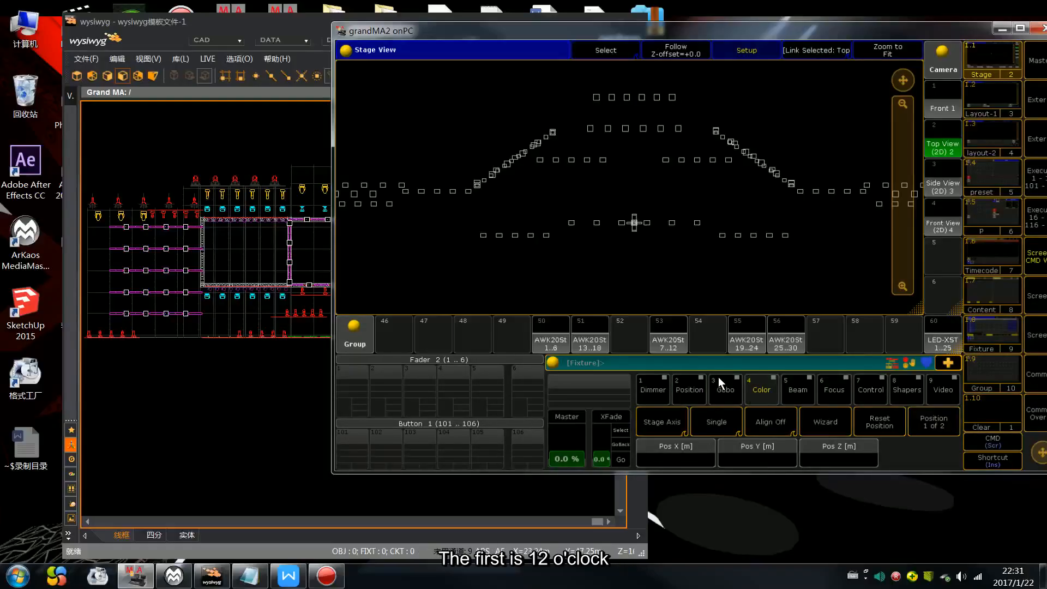
Fan the AWK20St 1..6 group along Y from 7.90 to 12.10 m with Align >< to form a diagonal.
left_click(541, 339)
left_click(777, 432)
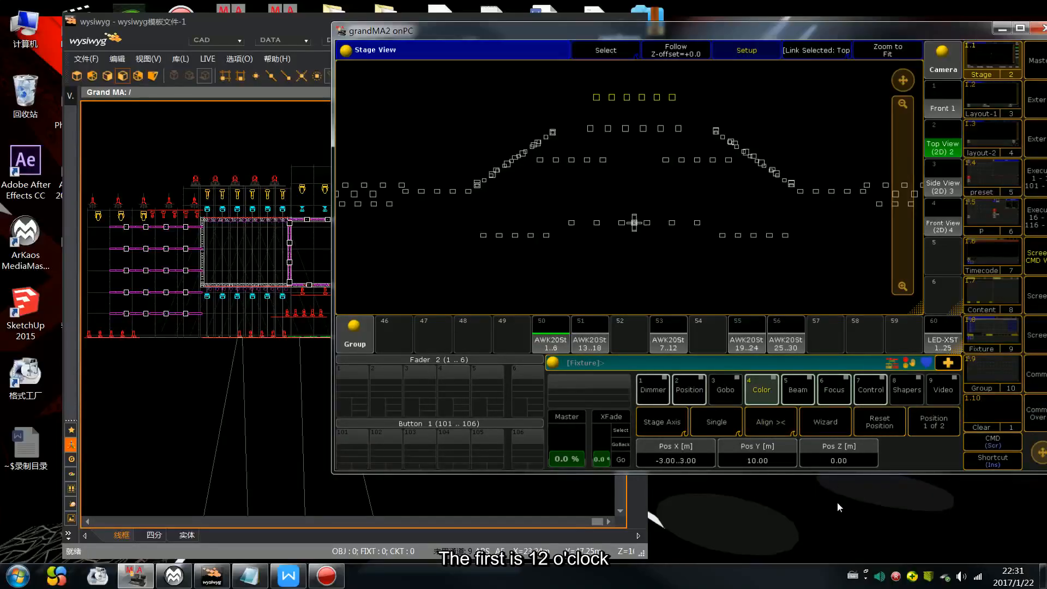
scroll(836, 502, "down", 7)
scroll(836, 502, "up", 20)
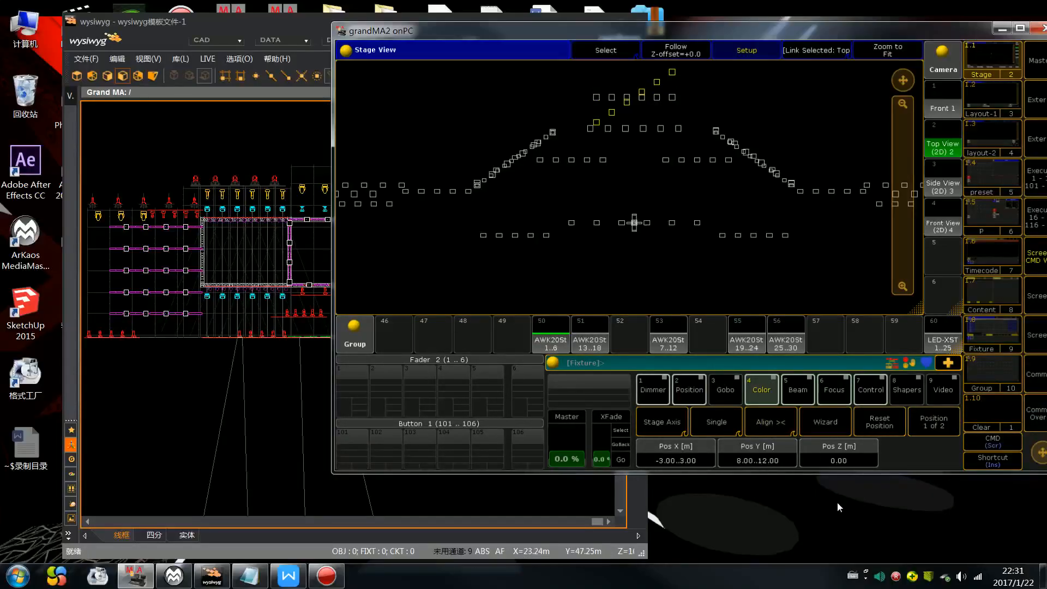
scroll(837, 502, "up", 2)
scroll(836, 502, "up", 2)
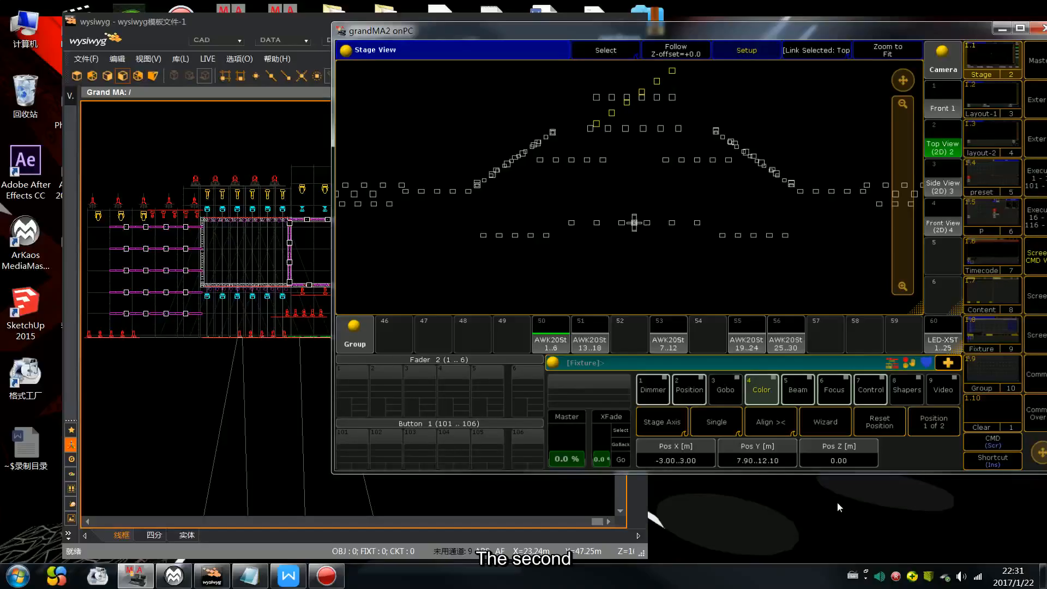
Fan the AWK20St 13..18 group along Y between 7.90 and 12.10 m, in the opposite direction to the 1..6 group, and clear the selection.
left_click(593, 337)
scroll(816, 499, "up", 5)
scroll(817, 499, "up", 4)
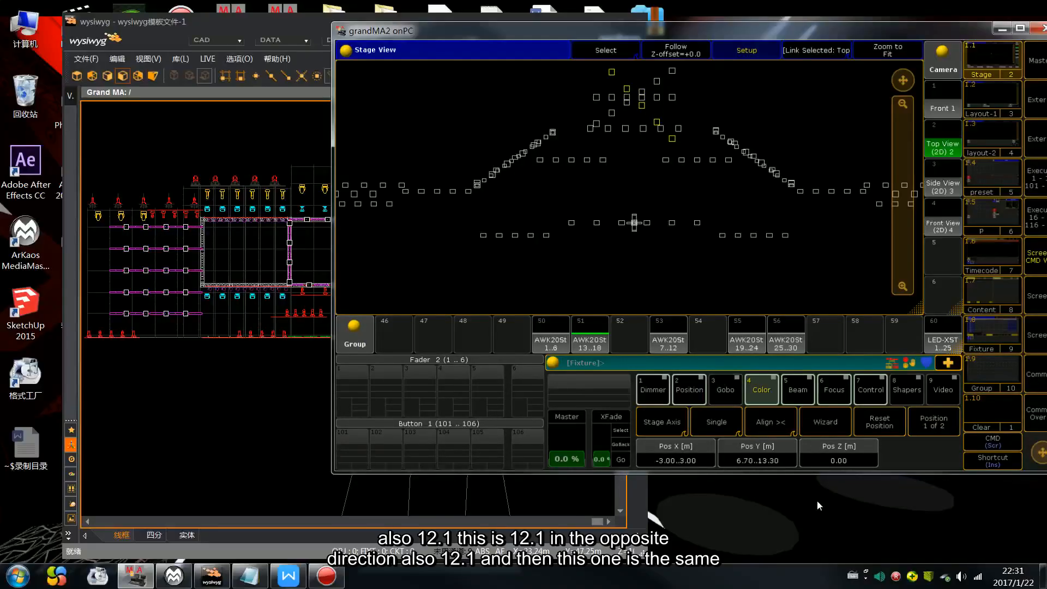
scroll(817, 499, "down", 4)
scroll(817, 499, "down", 1)
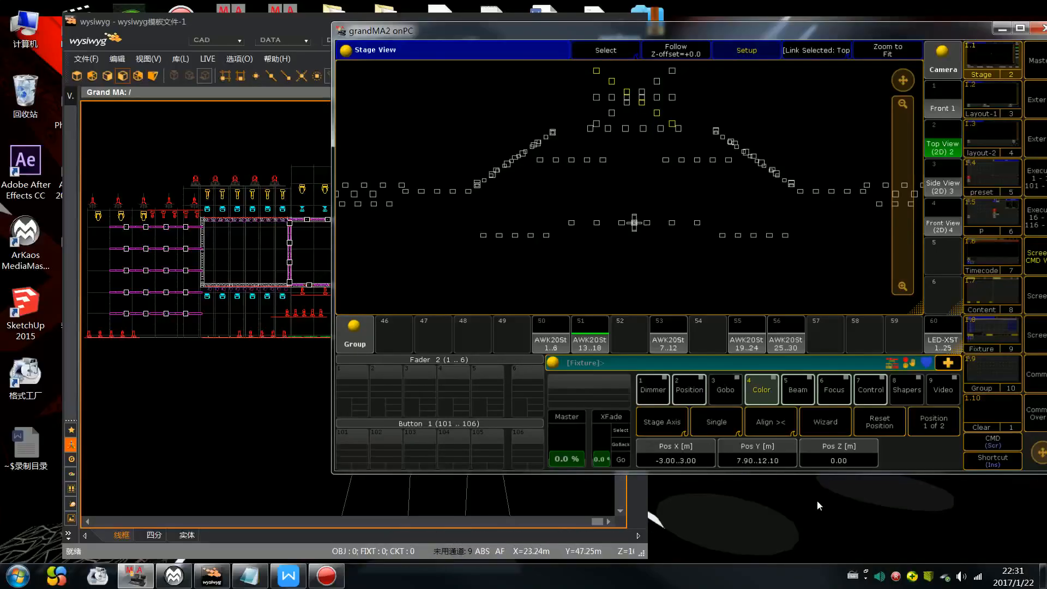
key("c")
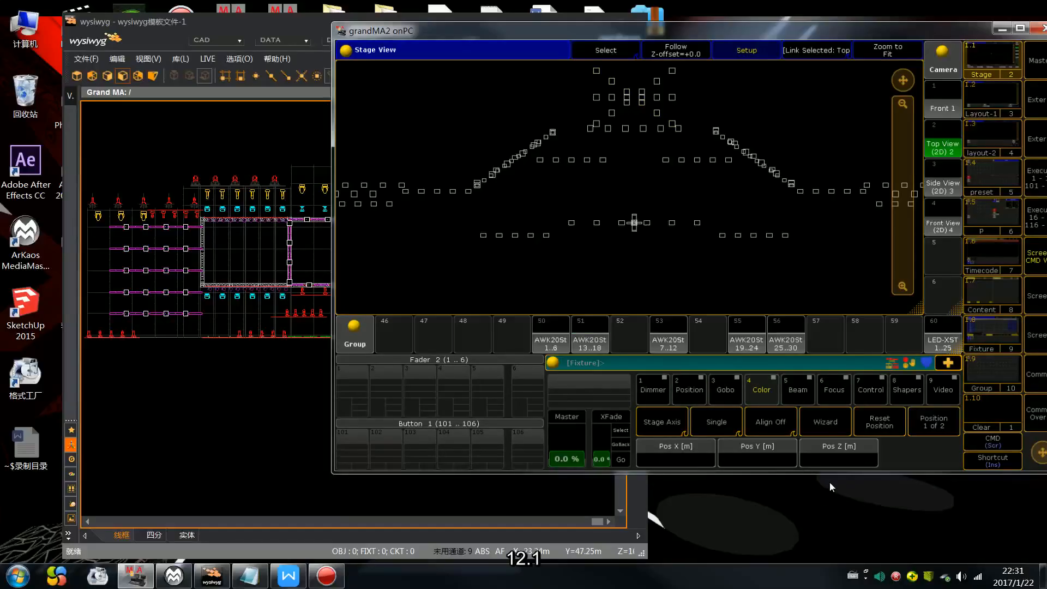
Fan the AWK20St 19..24 group along Y between 7.90 and 12.10 m with Align ><, and clear the selection.
left_click(746, 341)
left_click(764, 423)
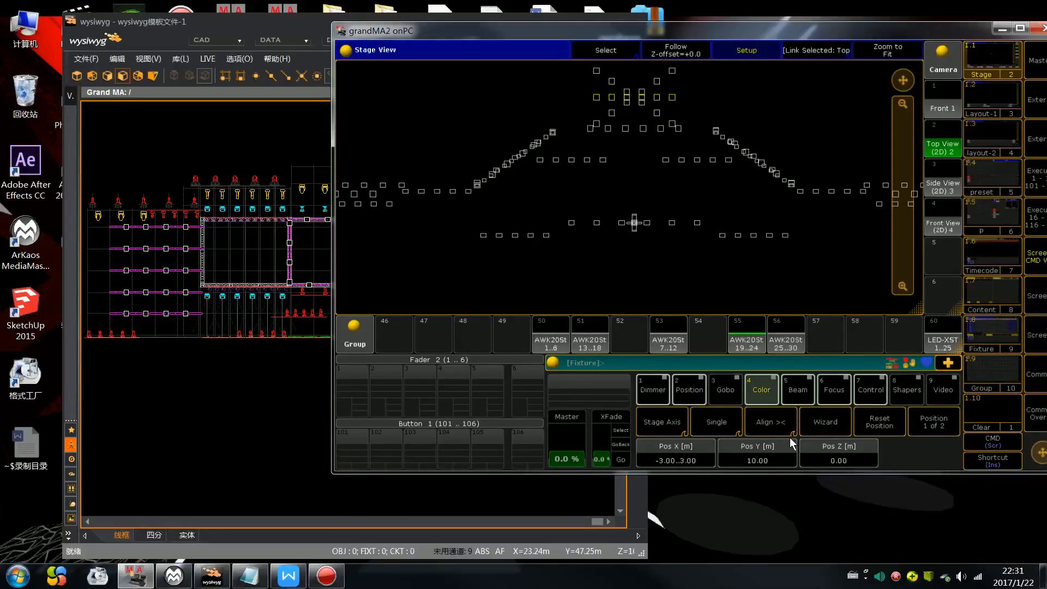
scroll(789, 437, "up", 3)
key("c")
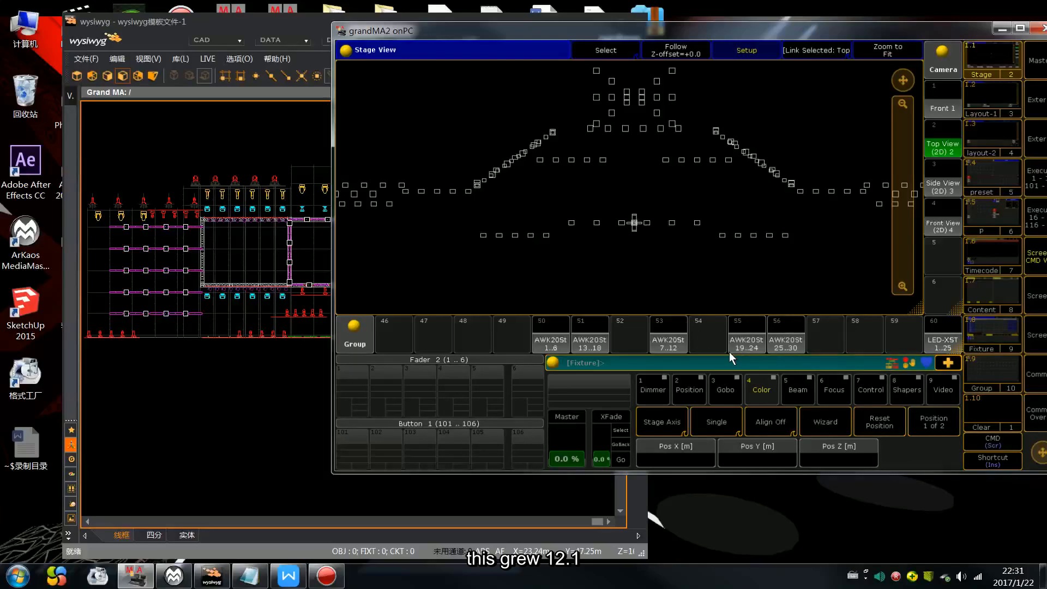
Fan the AWK20St 25..30 group along Y between 7.90 and 12.10 m into the opposite diagonal, and clear the selection.
left_click(785, 344)
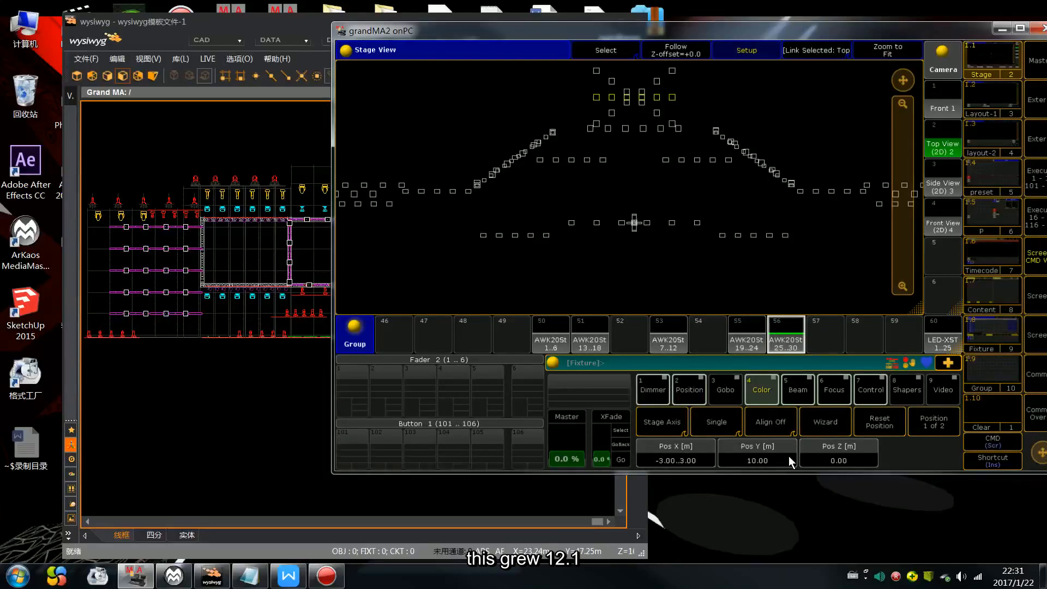
scroll(789, 438, "up", 6)
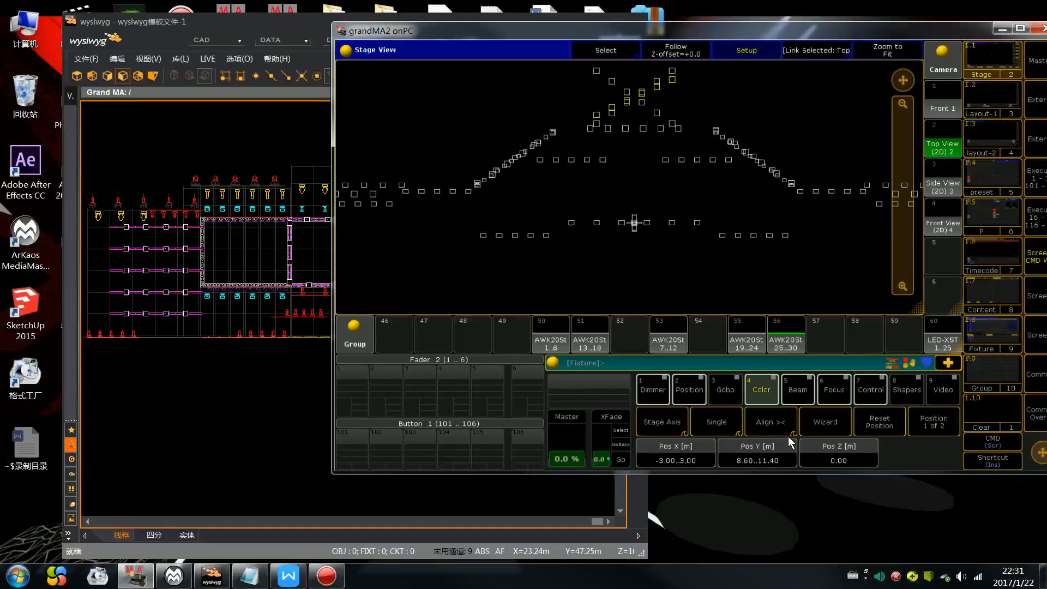
scroll(789, 442, "down", 2)
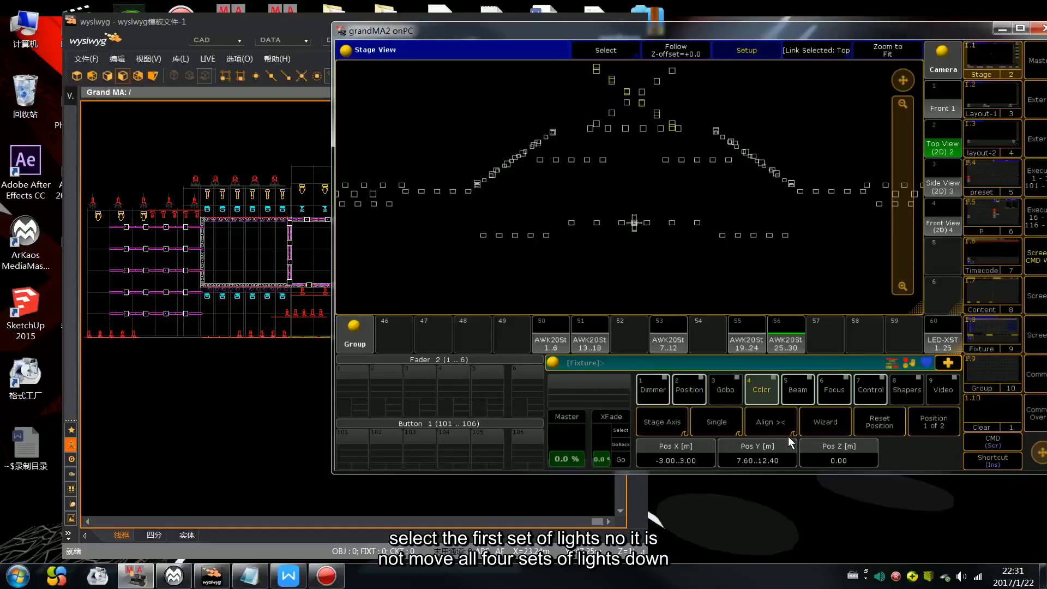
key("Escape")
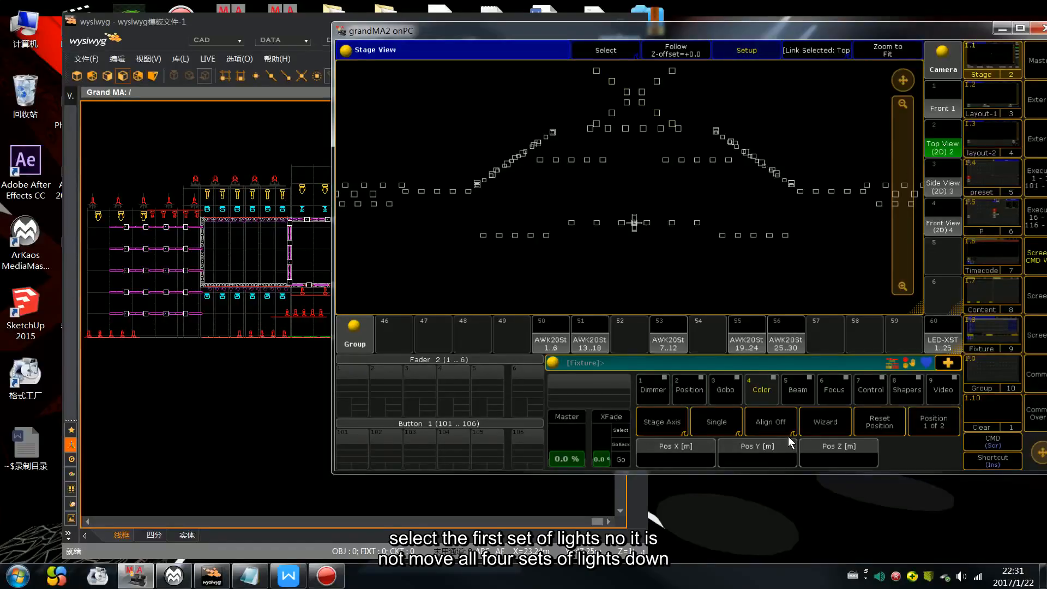
Move the AWK20St groups 1..6, 13..18, 19..24 and 25..30 together along Y to 3.00..7.20 m, and clear the selection.
left_click(559, 342)
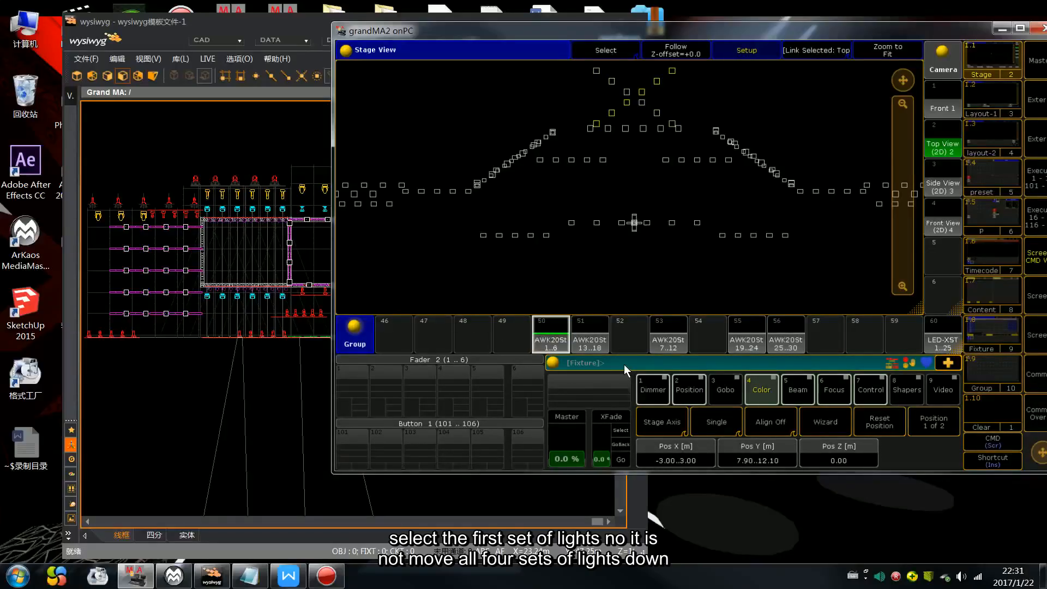
left_click(591, 337)
left_click(746, 339)
left_click(785, 340)
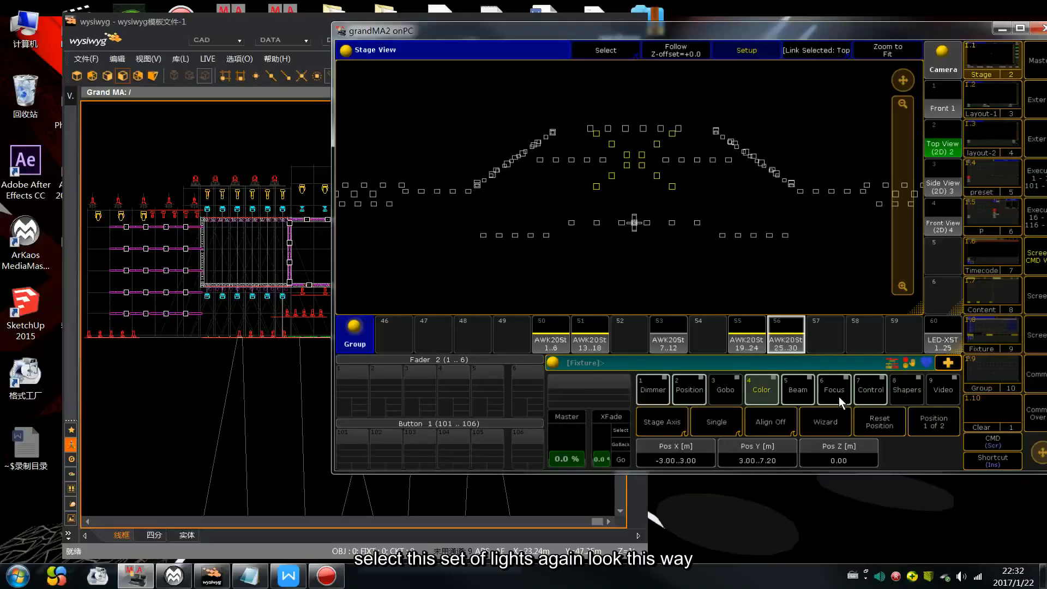
key("Escape")
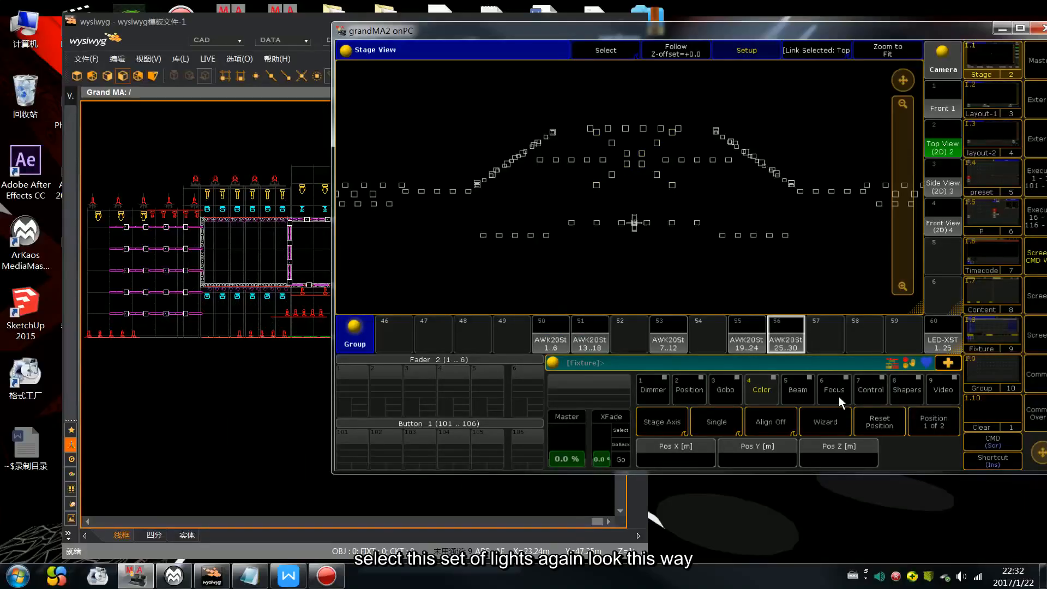
Move the AWK20St 1..6 group along X to -12.50..-6.50 m and set its Z position to 12 m.
left_click(551, 339)
scroll(701, 390, "down", 8)
scroll(701, 390, "down", 3)
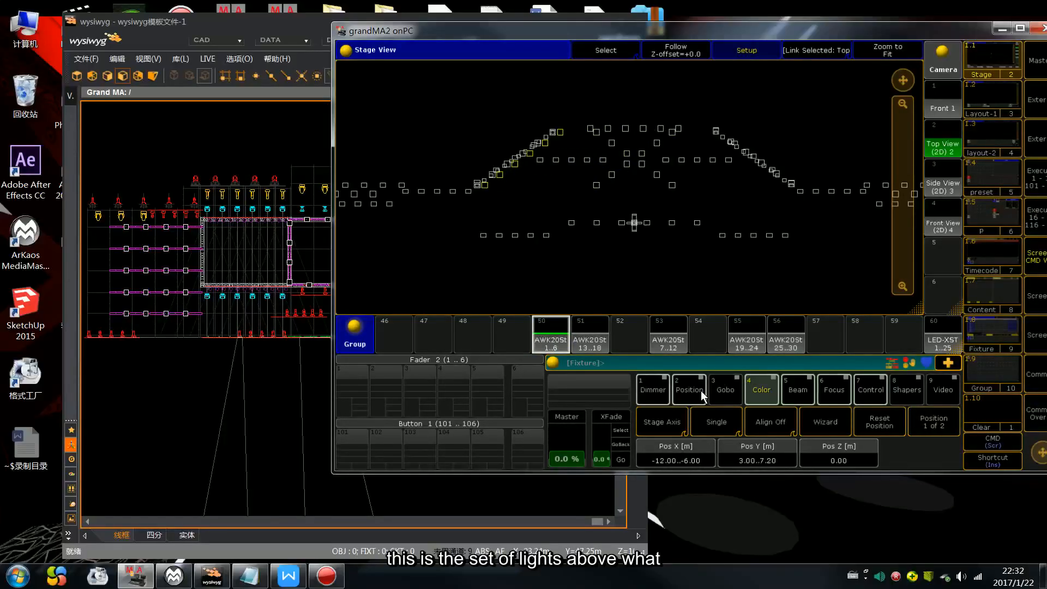
scroll(701, 390, "down", 1)
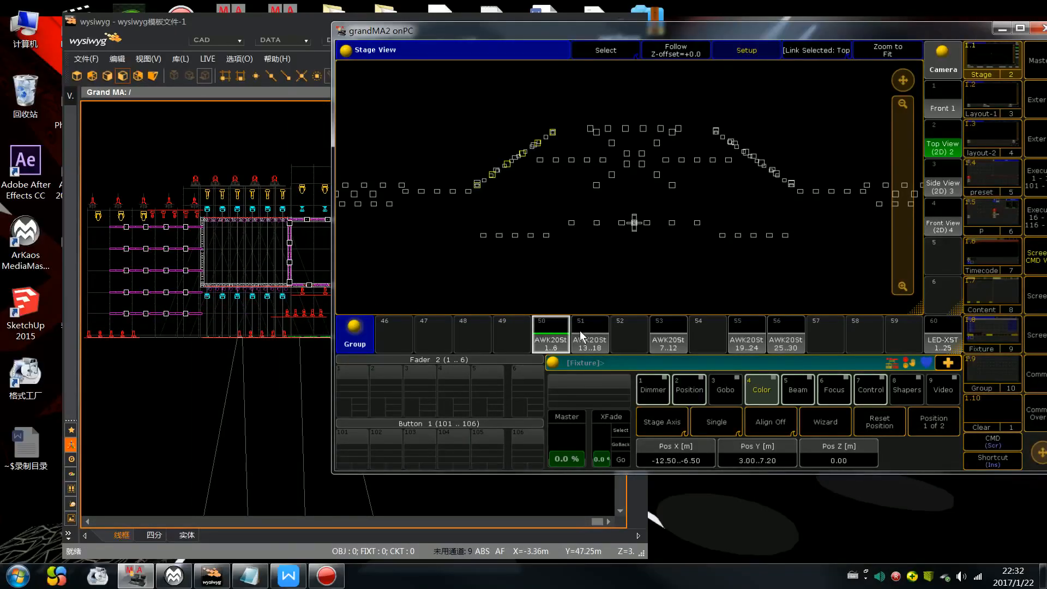
left_click(838, 461)
type("12")
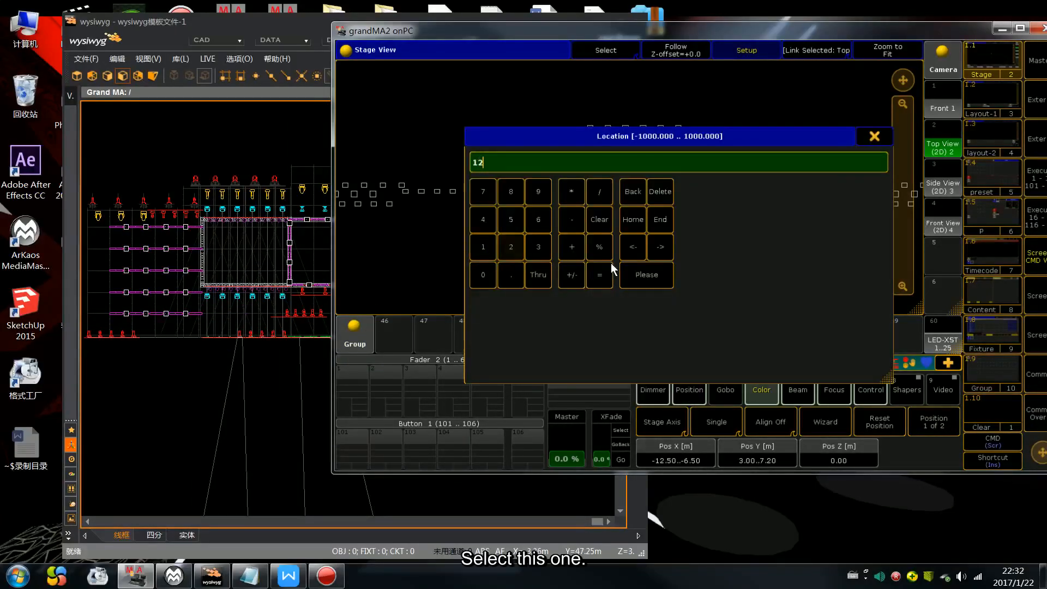
left_click(646, 273)
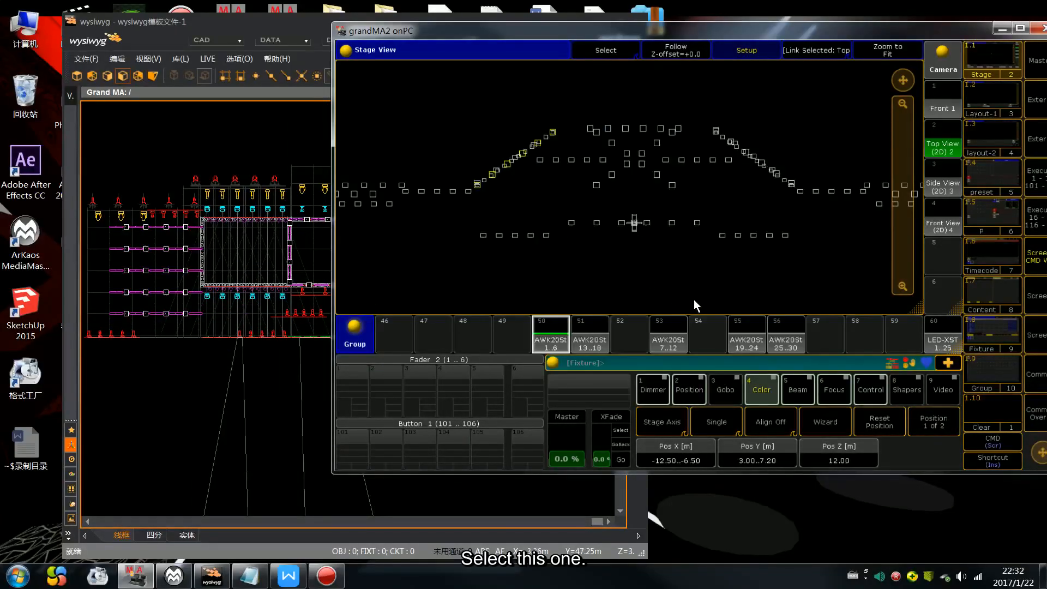
Move the AWK20St 13..18 group along X to 6.50..12.50 m, set its Z position to 12 m, and check it from the front.
left_click(600, 336)
scroll(745, 360, "up", 15)
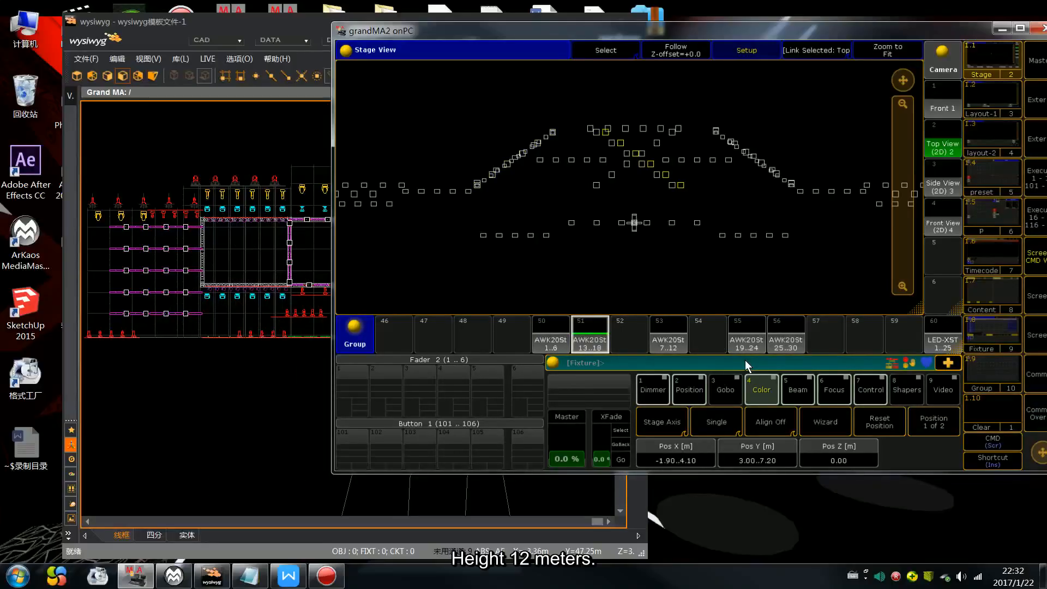
scroll(744, 360, "up", 3)
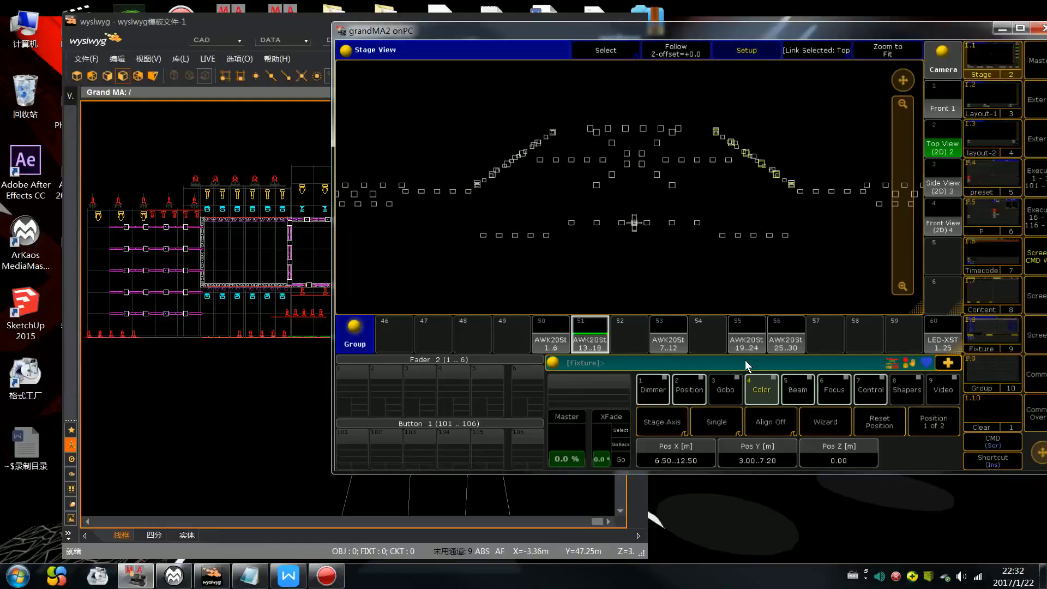
left_click(840, 456)
type("12")
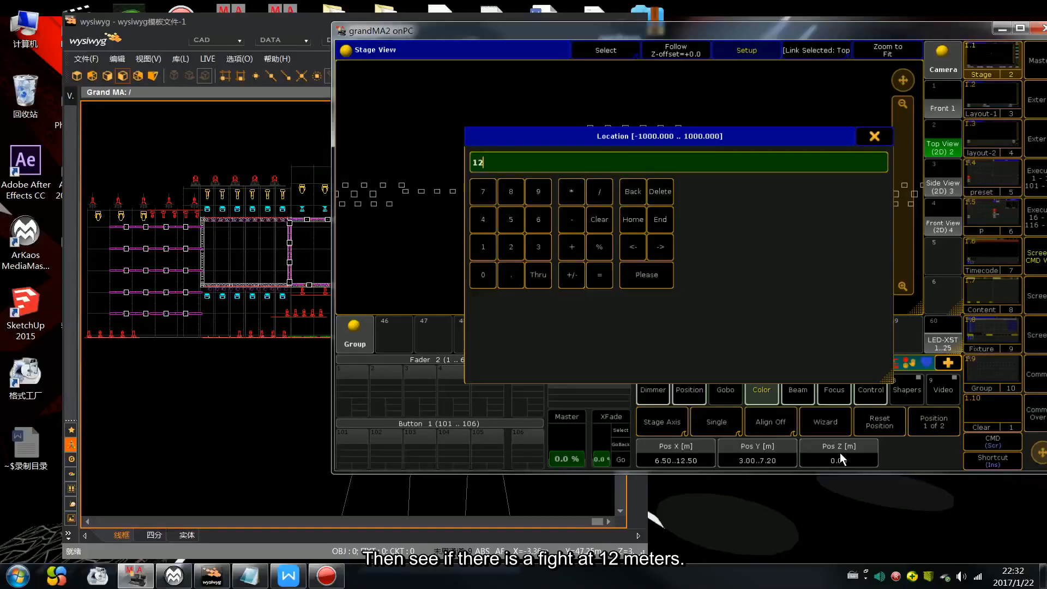
key("Return")
left_click(943, 108)
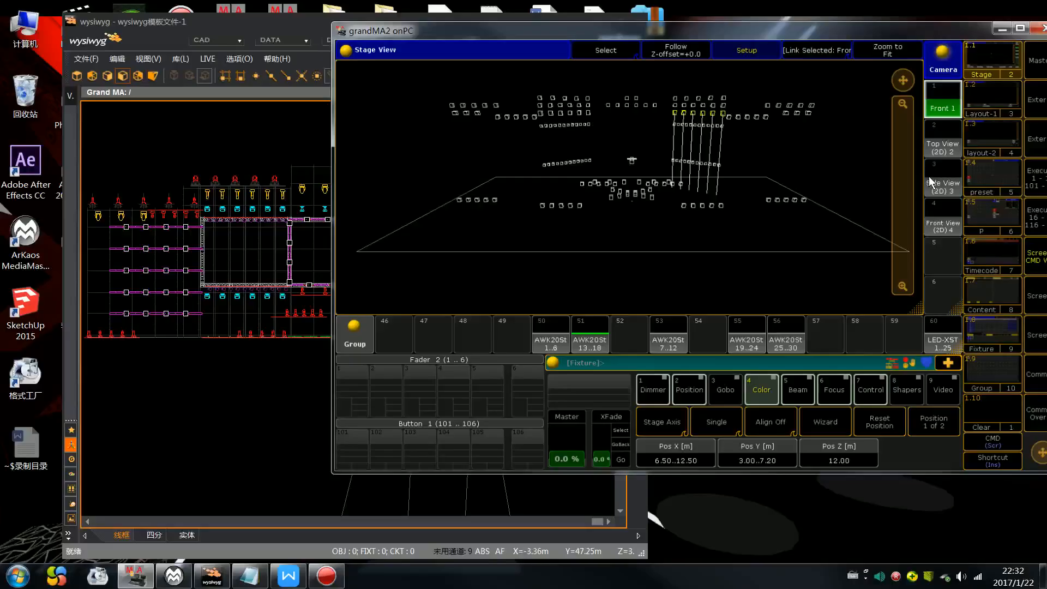
left_click(944, 145)
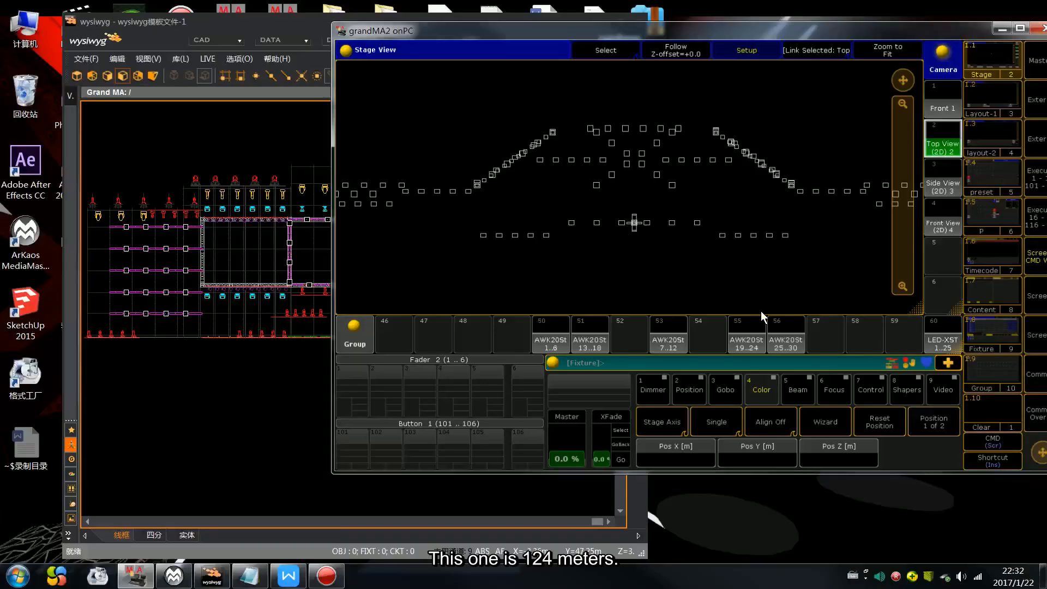
Set the Z position of the AWK20St 19..24 group to 4 m.
left_click(746, 334)
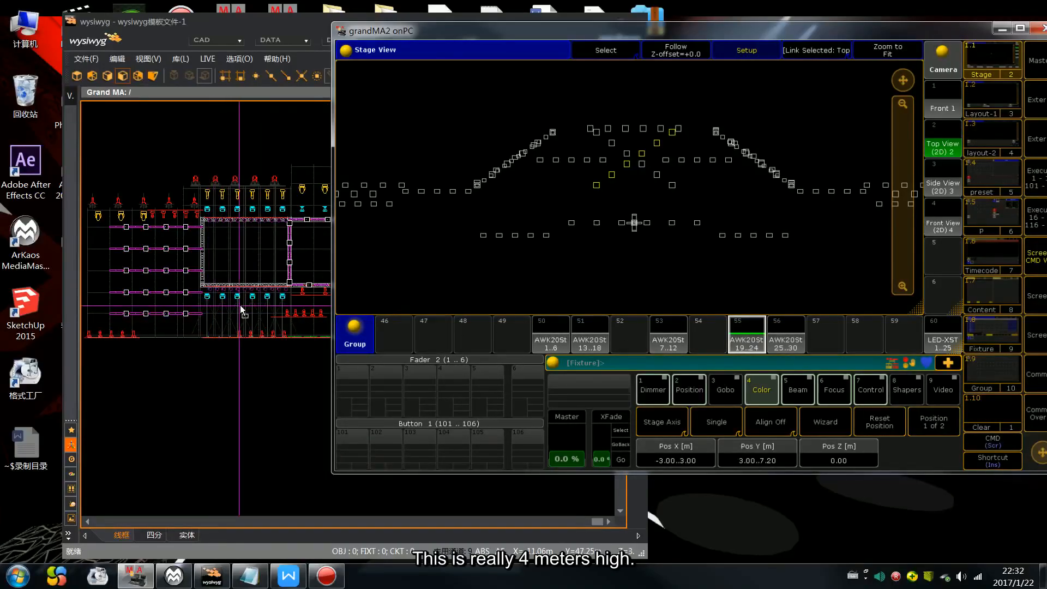
left_click(836, 457)
left_click(482, 219)
left_click(592, 274)
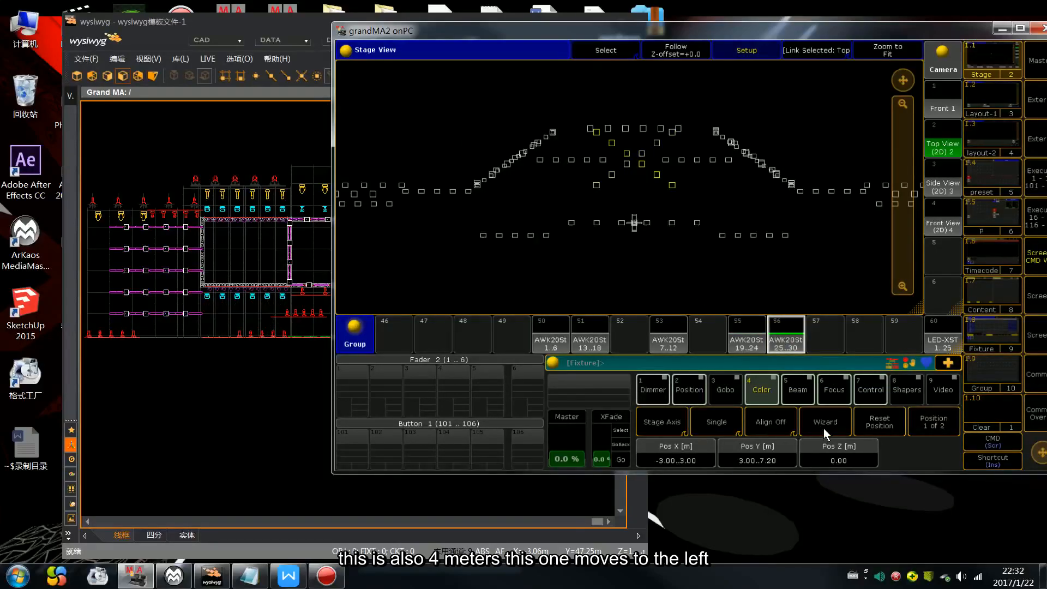
Set the AWK20St 25..30 group's Z position to 4 m and move it along X to 6.50..12.50 m.
left_click(803, 445)
left_click(482, 219)
left_click(648, 281)
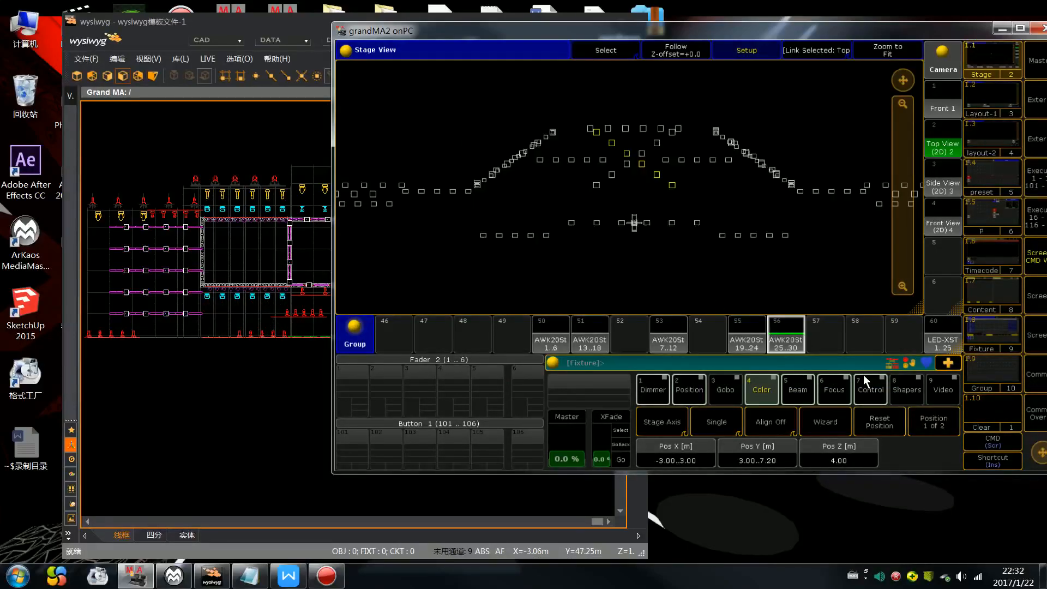
scroll(862, 374, "up", 9)
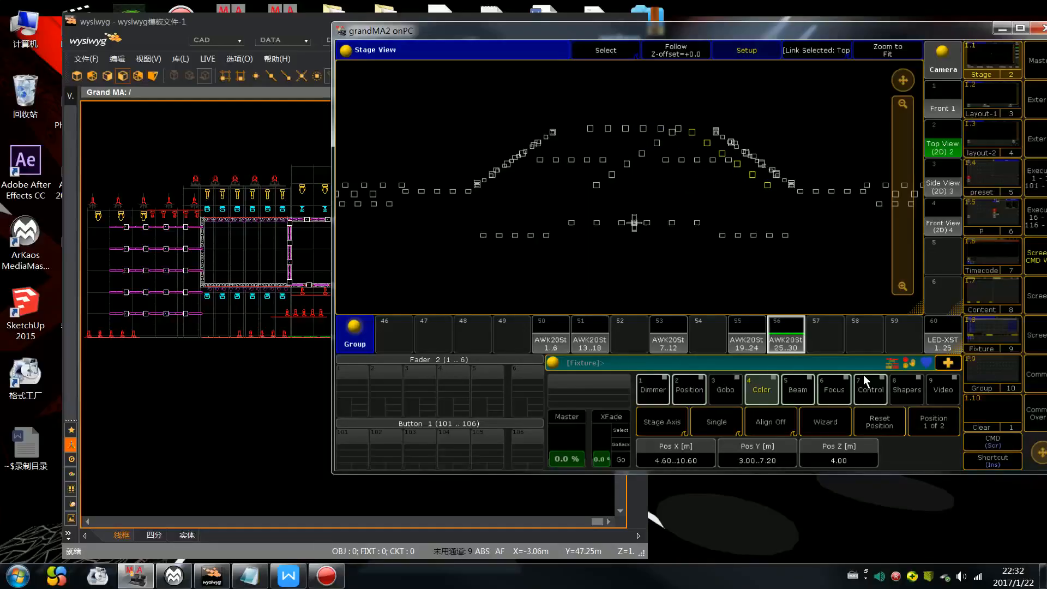
scroll(863, 374, "up", 2)
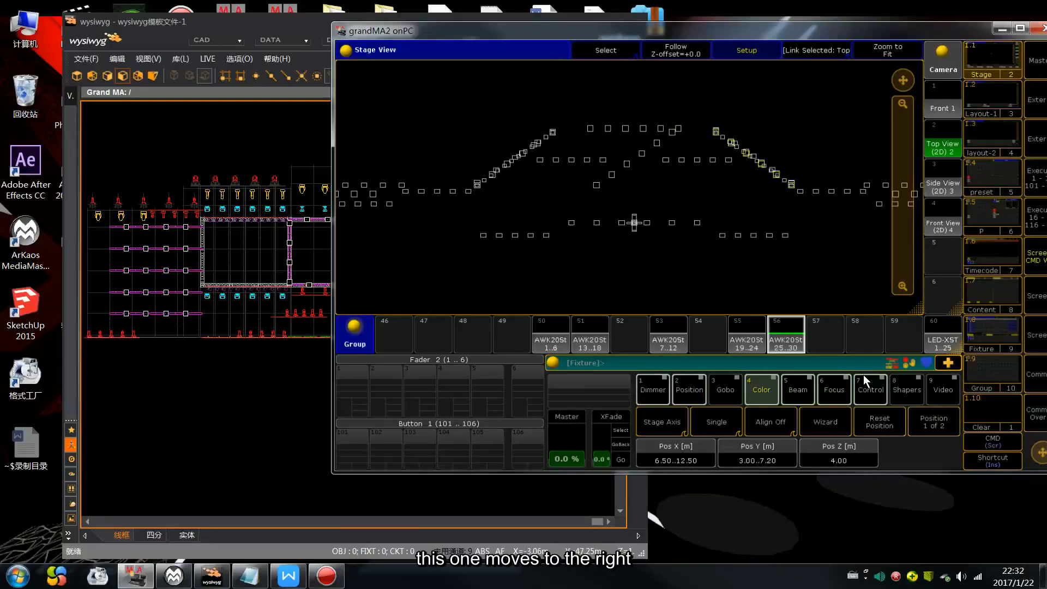
Move the AWK20St 19..24 group along X to -12.50..-6.50 m, and clear the selection.
left_click(755, 342)
scroll(755, 342, "down", 9)
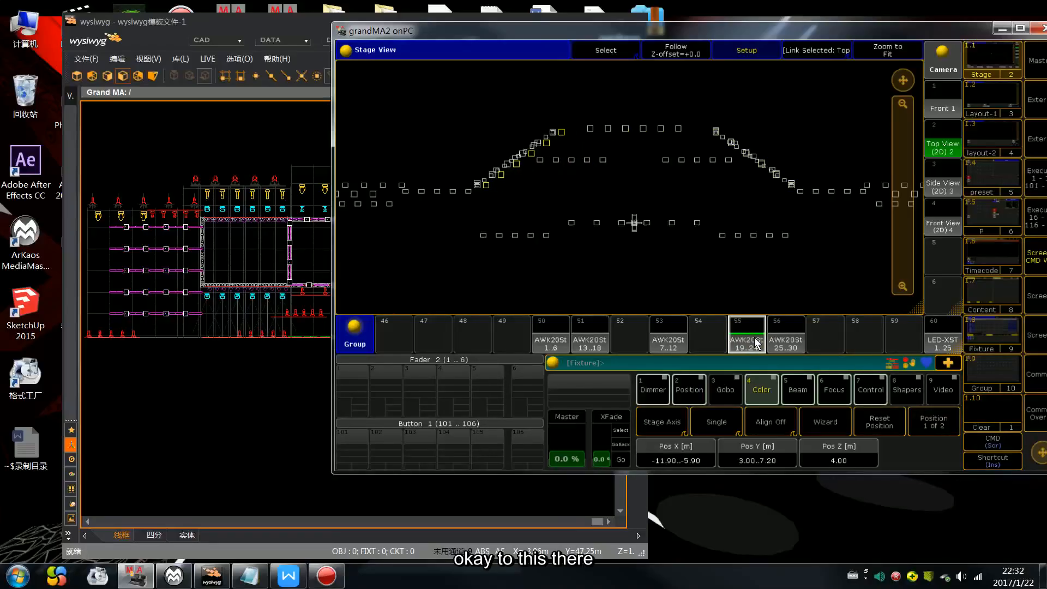
scroll(755, 342, "down", 2)
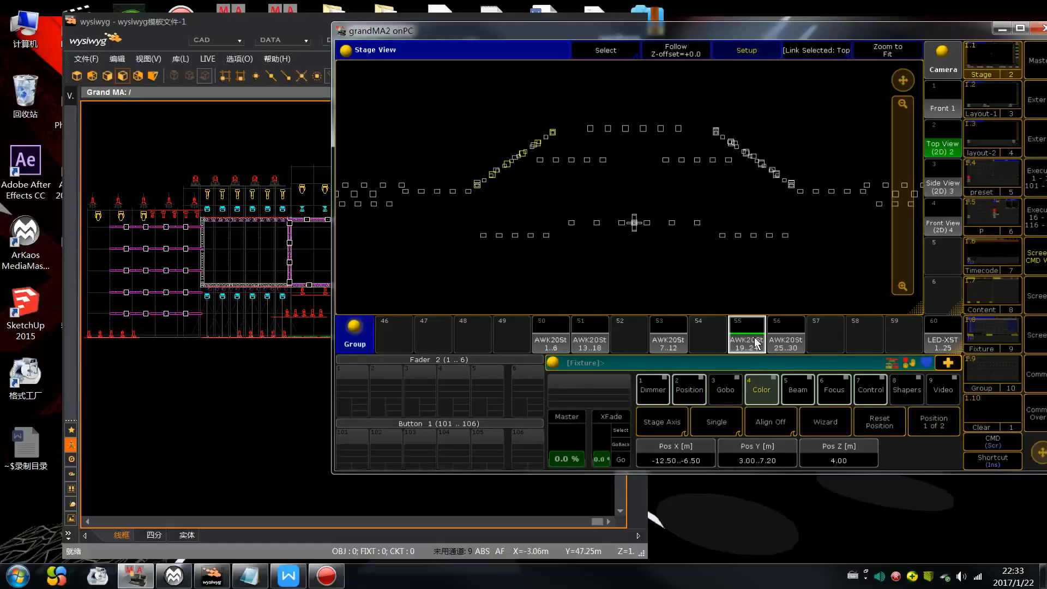
key("Escape")
Select the LED-XST 1..25 group to identify its fixtures in wysiwyg, return to grandMA2 and clear the selection.
left_click(935, 342)
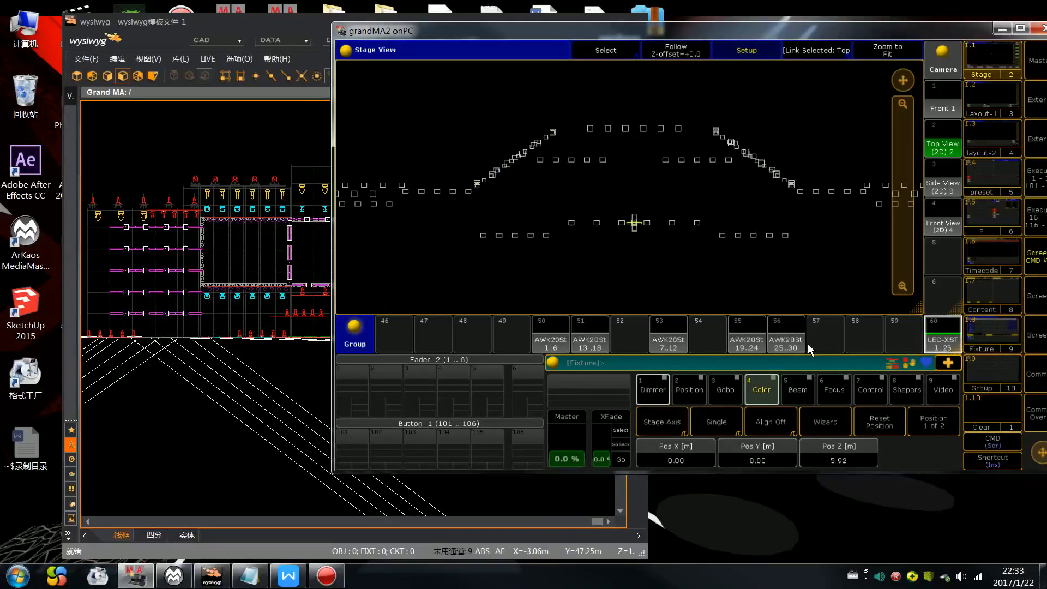
left_click(305, 377)
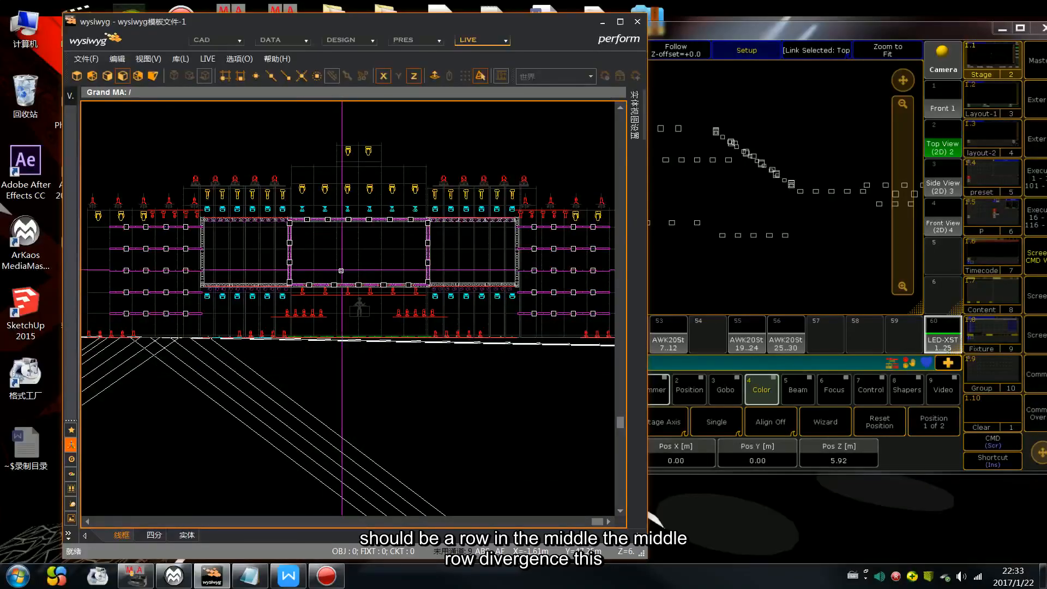
left_click(740, 264)
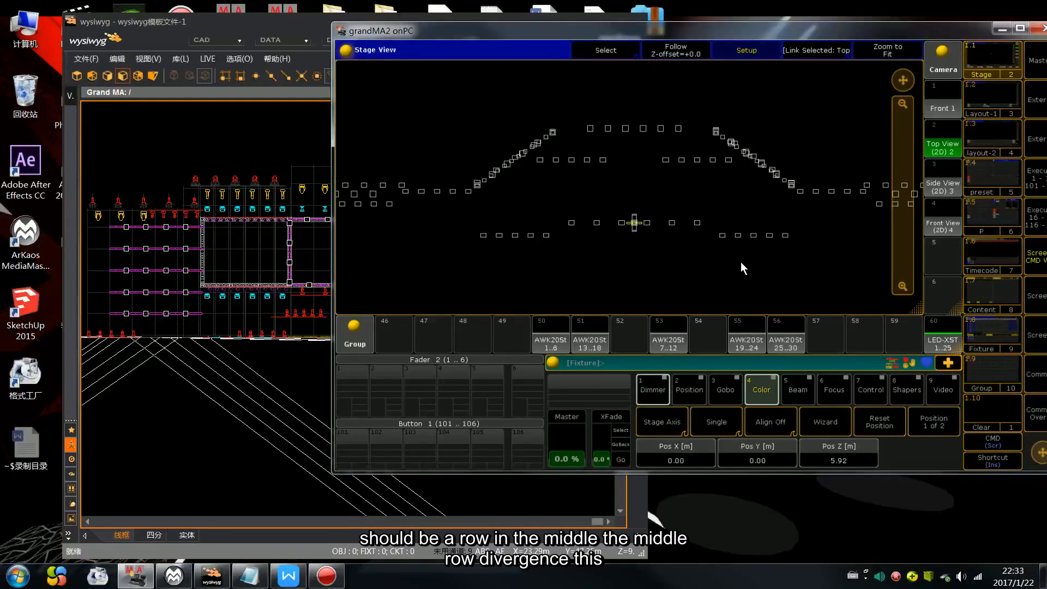
key("Escape")
Fan the AWK20St 7..12 group along X to -3.50..3.50 m with Align >< and move it to Y 7.50 m with Align Off.
left_click(663, 338)
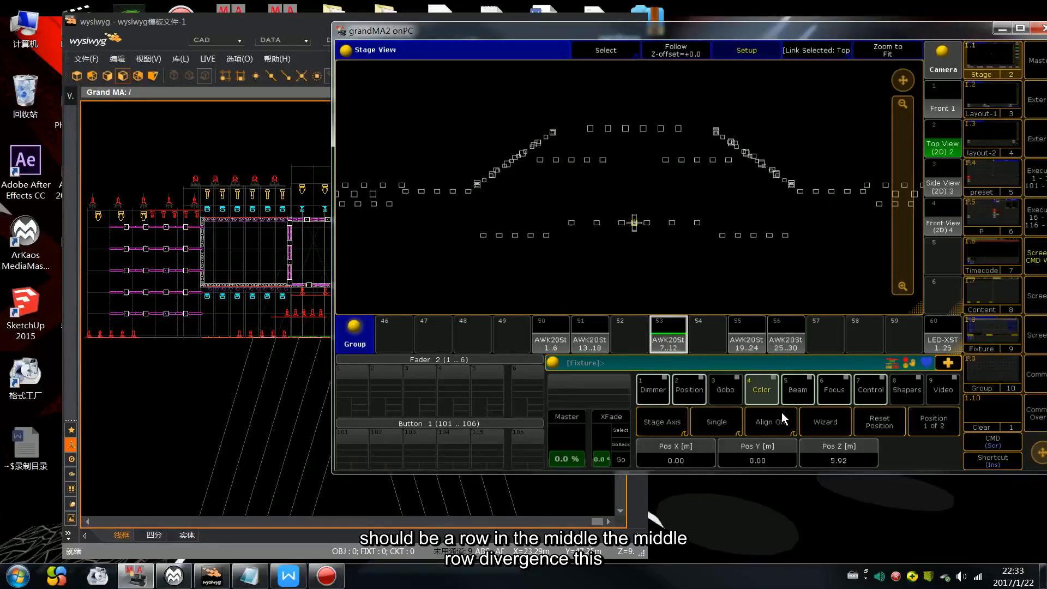
left_click(781, 413)
scroll(859, 438, "up", 10)
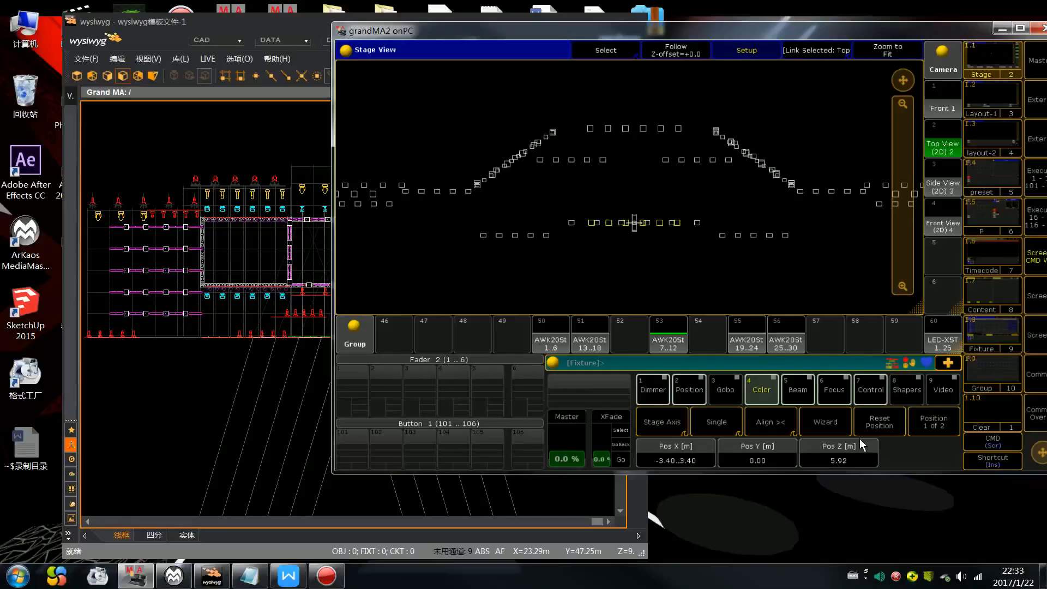
scroll(860, 438, "up", 10)
scroll(859, 438, "up", 4)
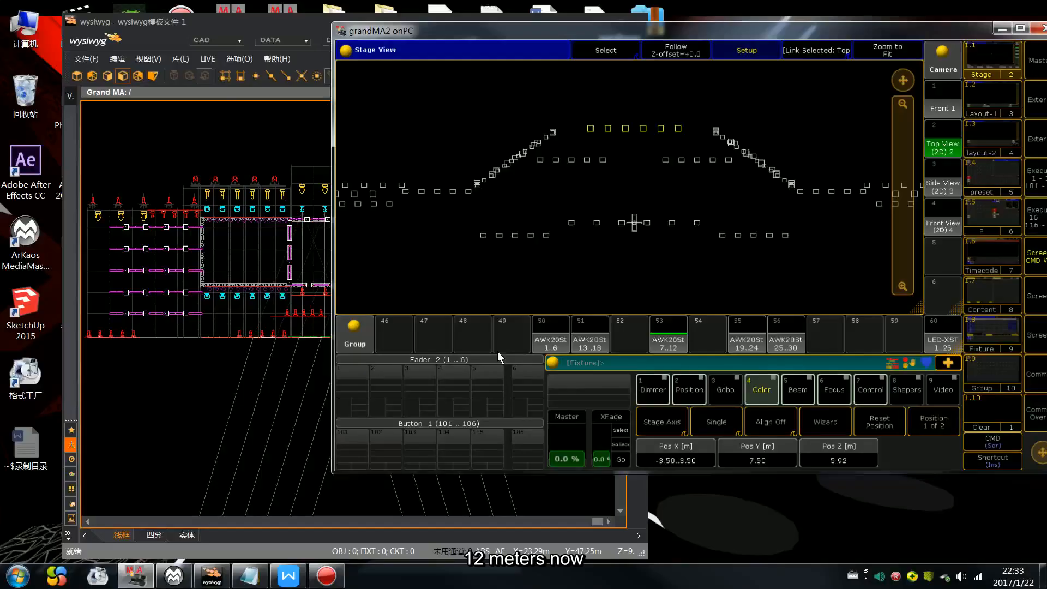
Set the AWK20St 7..12 group's Z position to 12 m, check it in the front view, and clear the selection.
left_click(832, 454)
type("12")
key("Return")
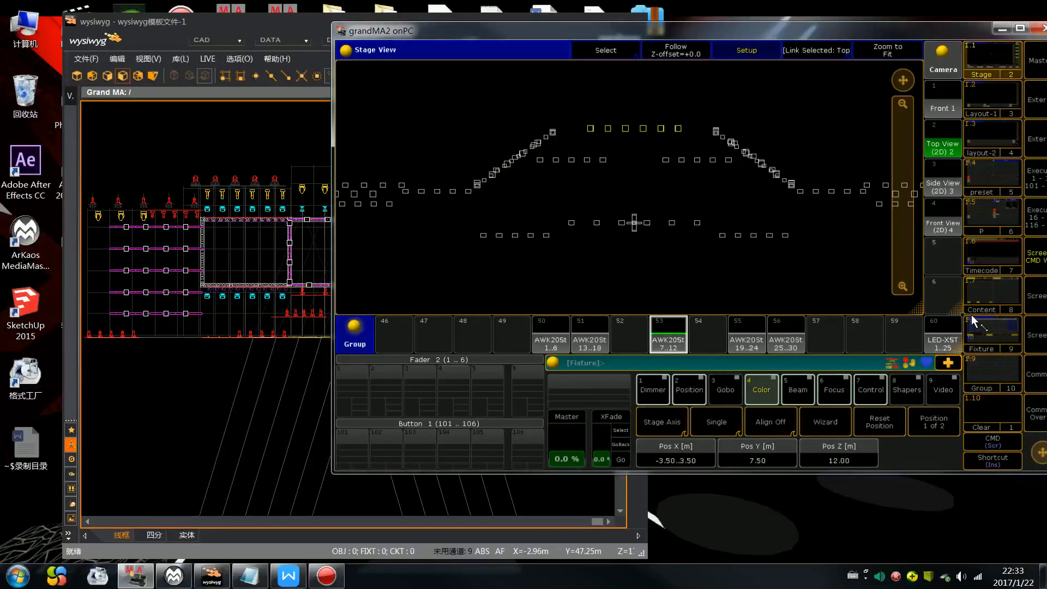
left_click(951, 106)
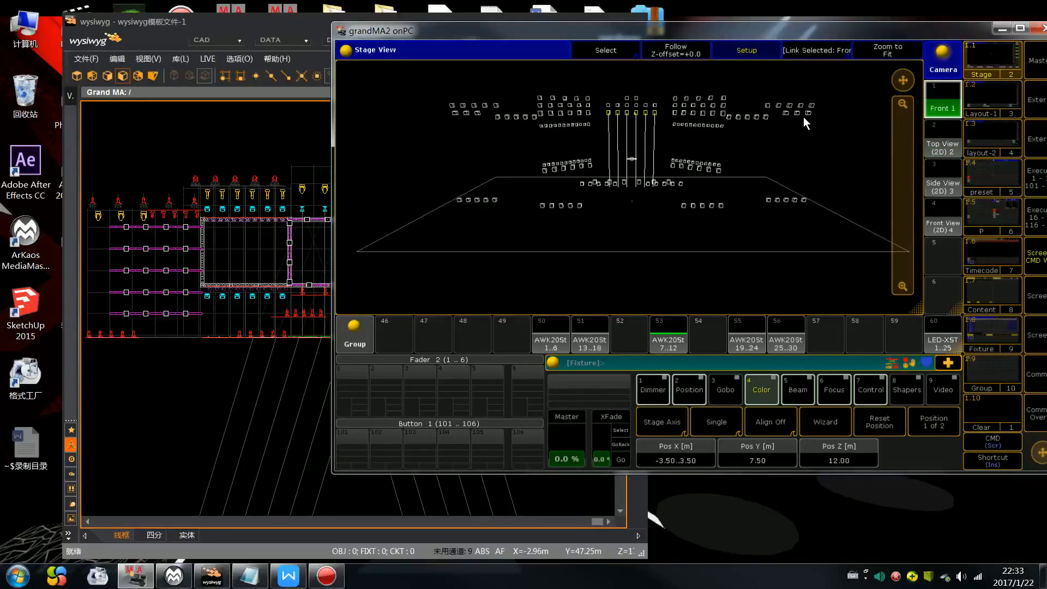
key("Escape")
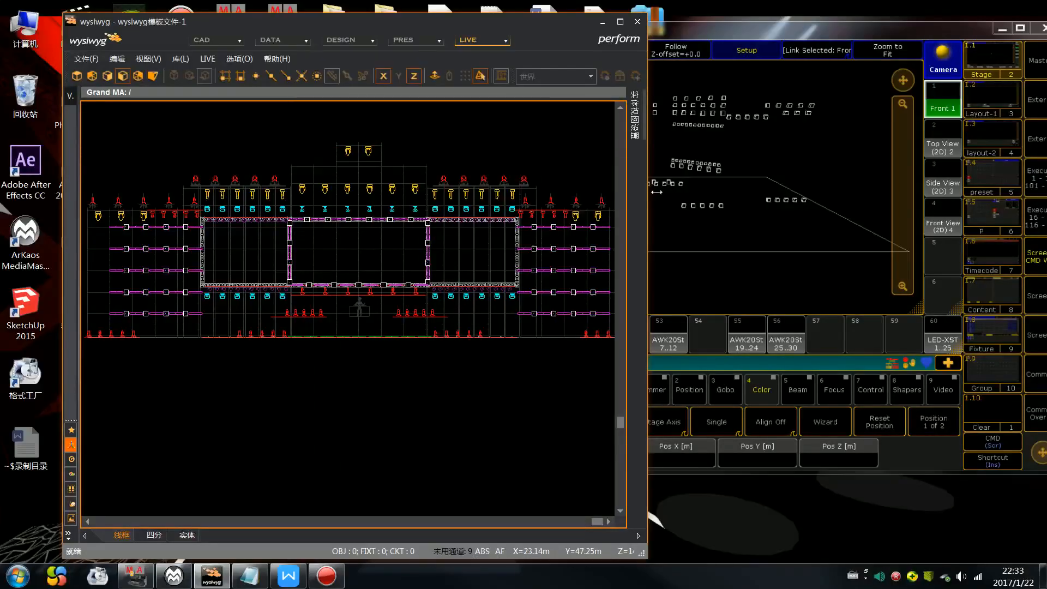
Select the LED-XST 1..25 group, examine how its fixtures are arranged in wysiwyg's 3D perspective view, and return to grandMA2.
left_click(722, 276)
left_click(935, 336)
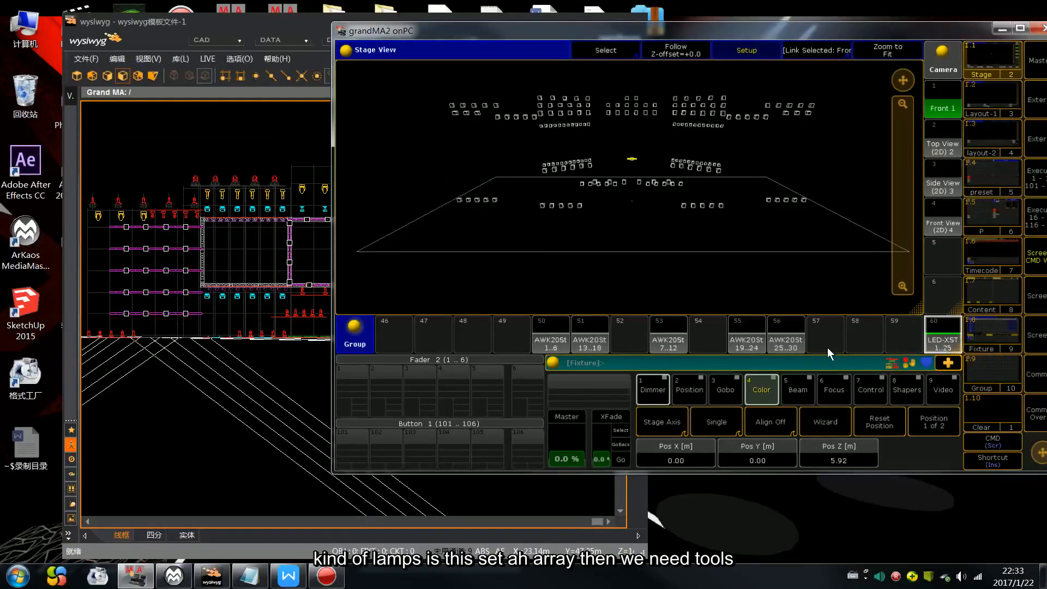
left_click(304, 368)
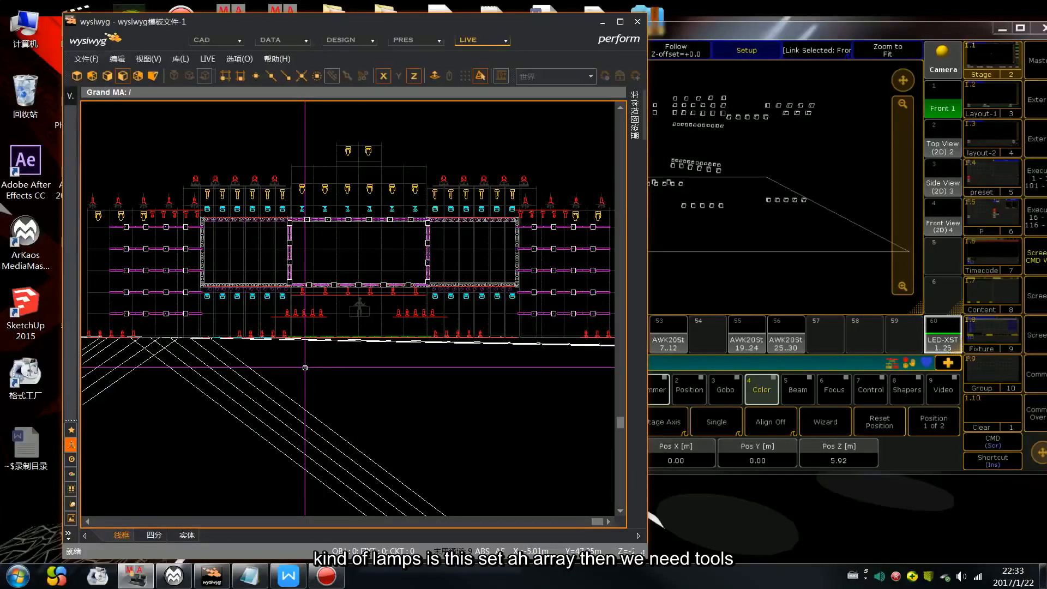
left_click(153, 76)
scroll(360, 256, "down", 4)
middle_click_drag(349, 260, 463, 191)
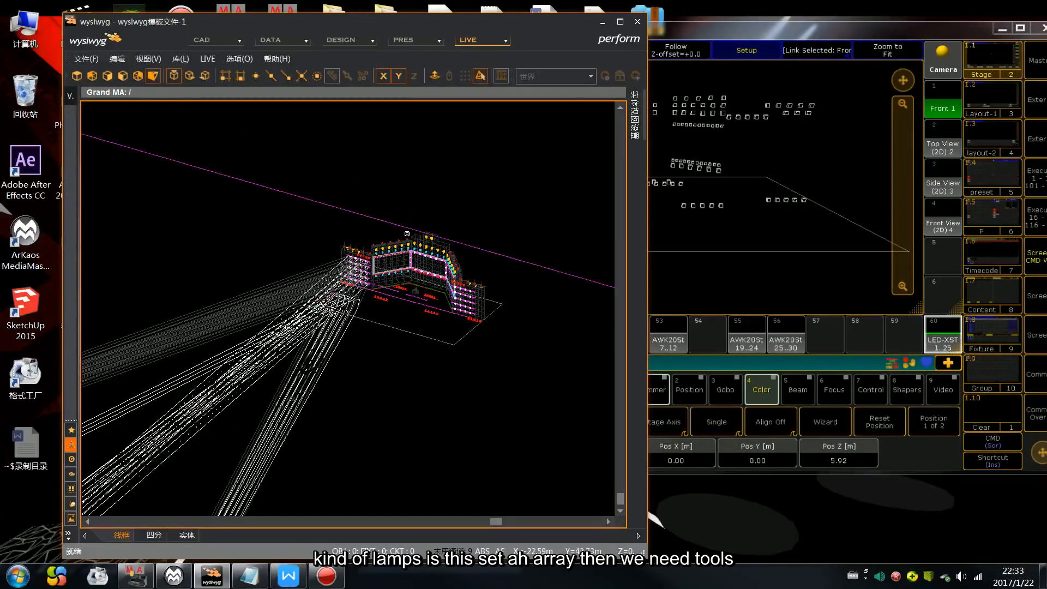
scroll(420, 240, "up", 5)
middle_click_drag(348, 224, 329, 161)
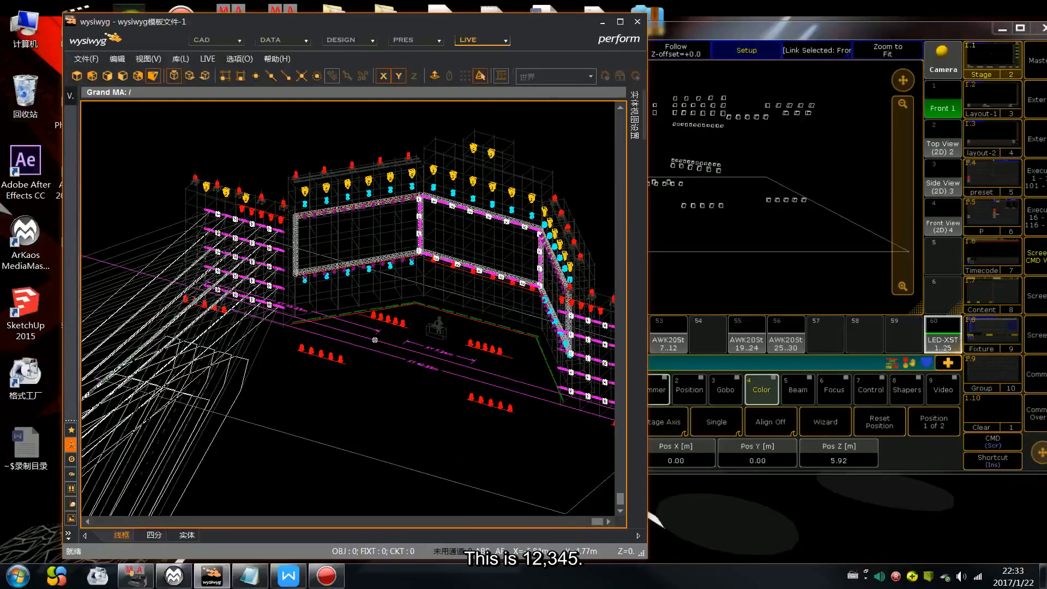
scroll(217, 212, "up", 5)
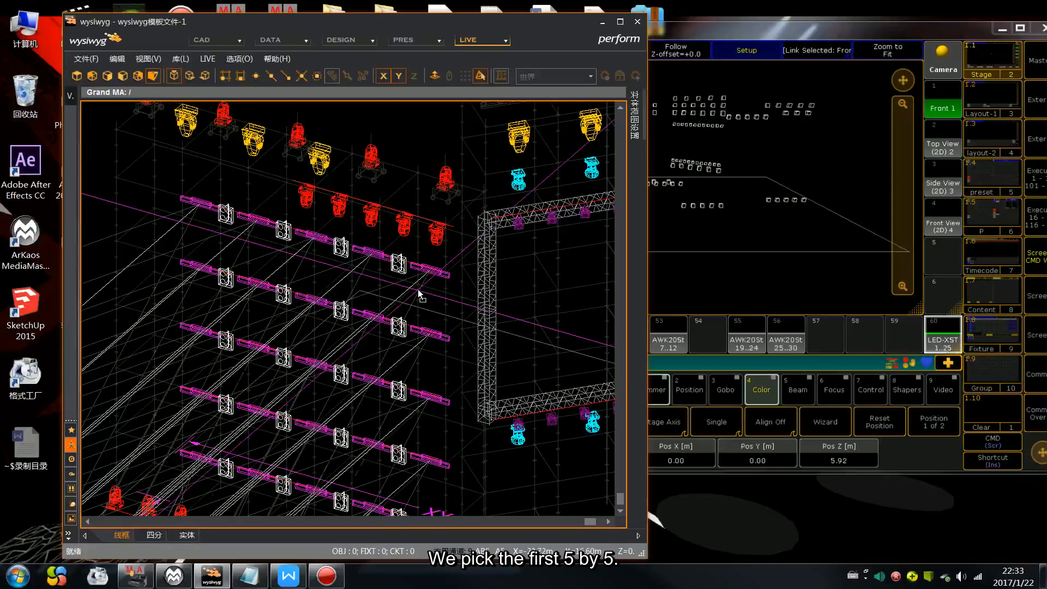
scroll(418, 289, "down", 5)
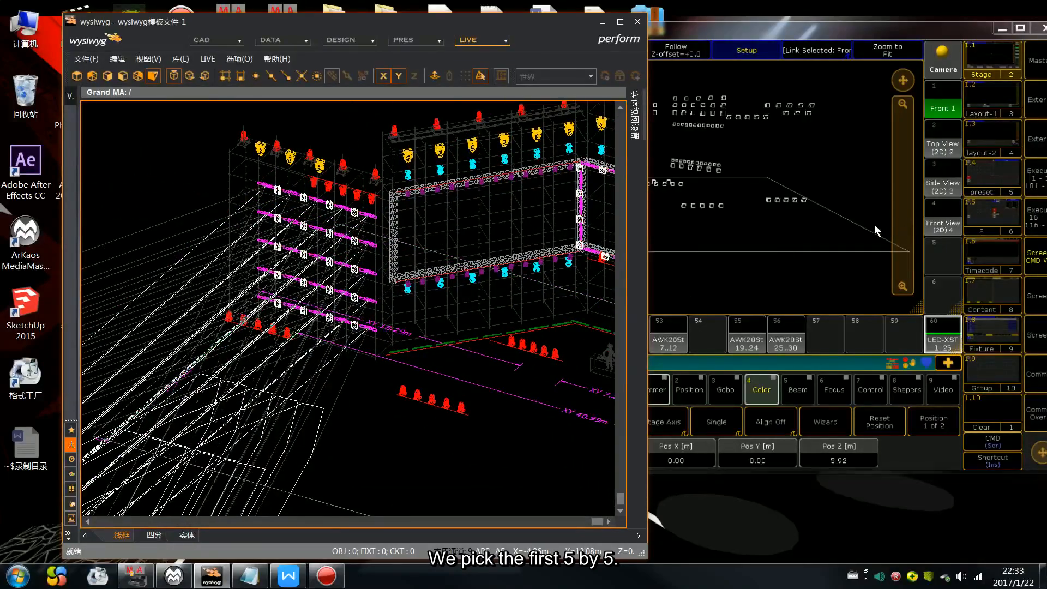
left_click(836, 153)
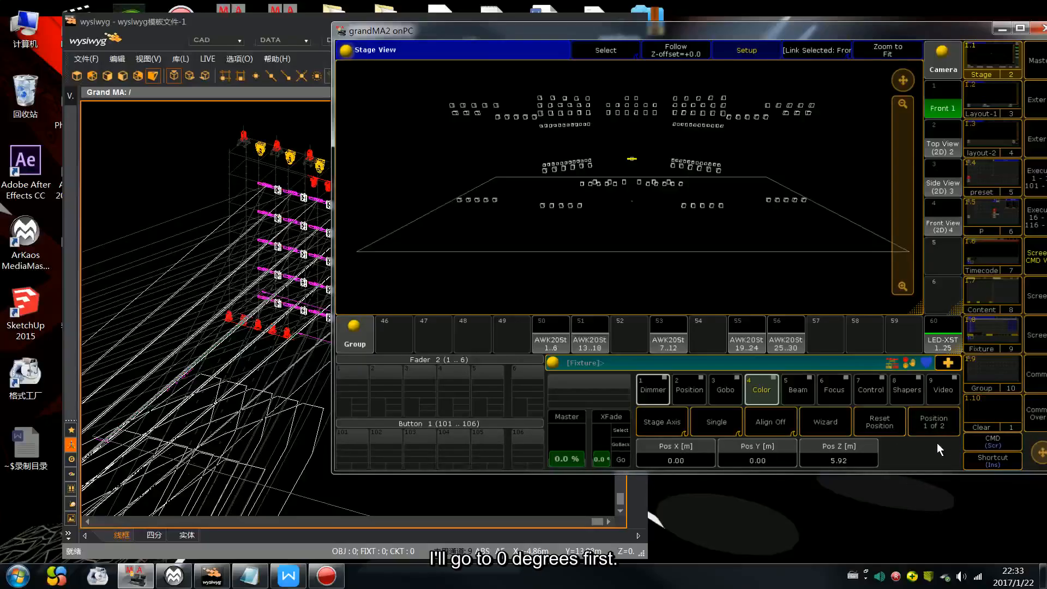
Set the Z position of the LED-XST 1..25 group to 0 m.
left_click(845, 457)
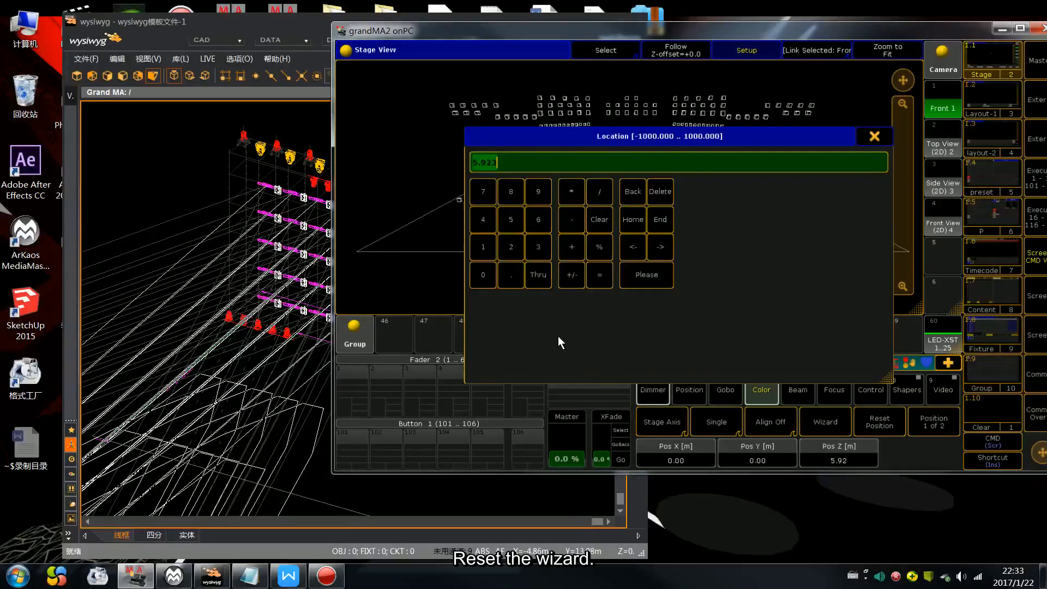
left_click(484, 274)
left_click(632, 276)
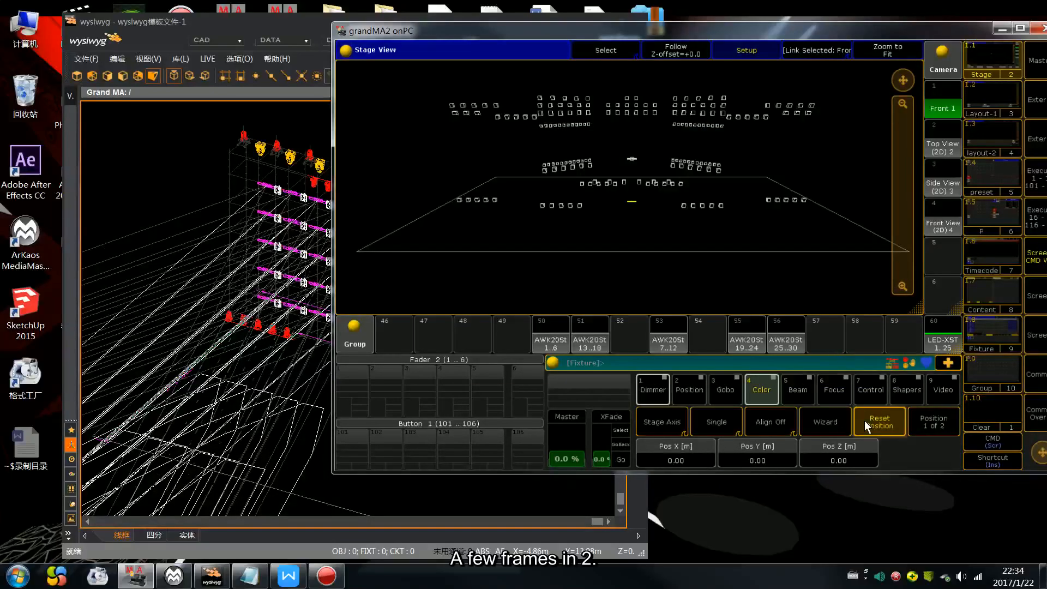
In the Arrangement Wizard's Matrix2D mode, try a horizontal interval of 0.3 m for the LED-XST group and set it to 0.5 m.
left_click(838, 420)
left_click(621, 166)
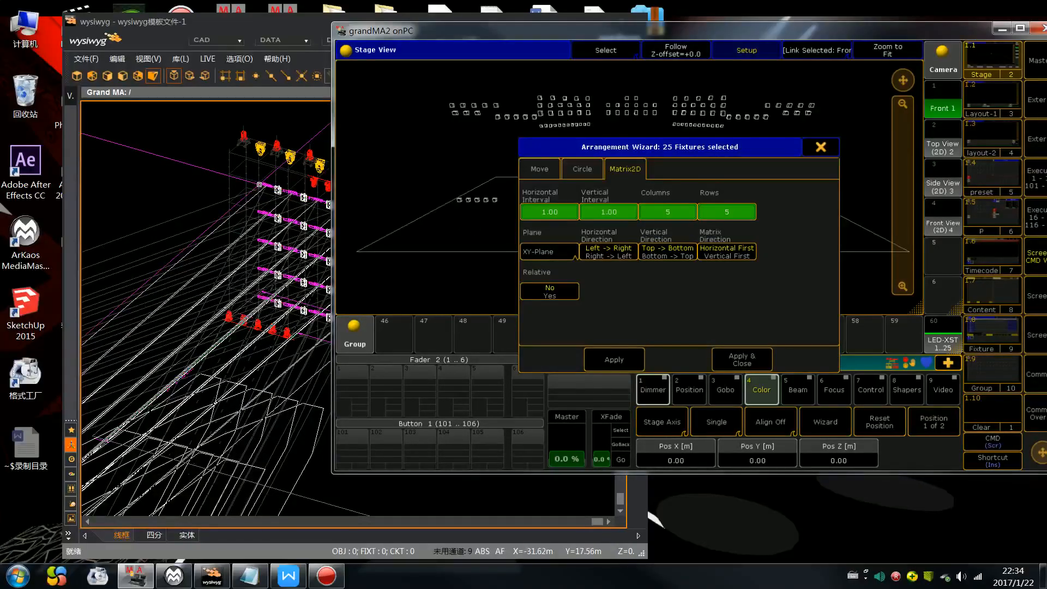
left_click(561, 212)
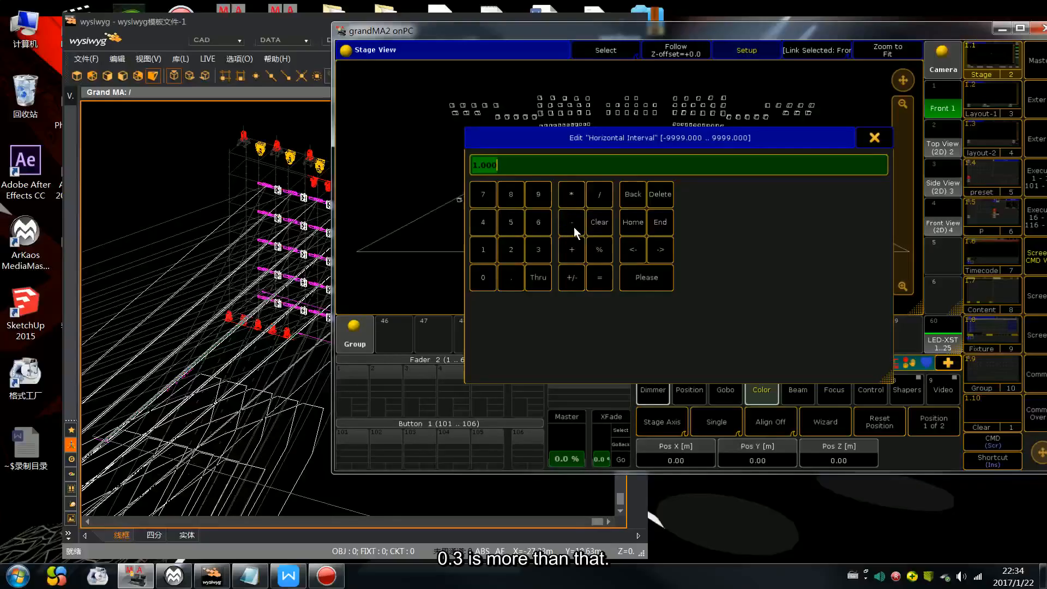
type("0.3")
key("Return")
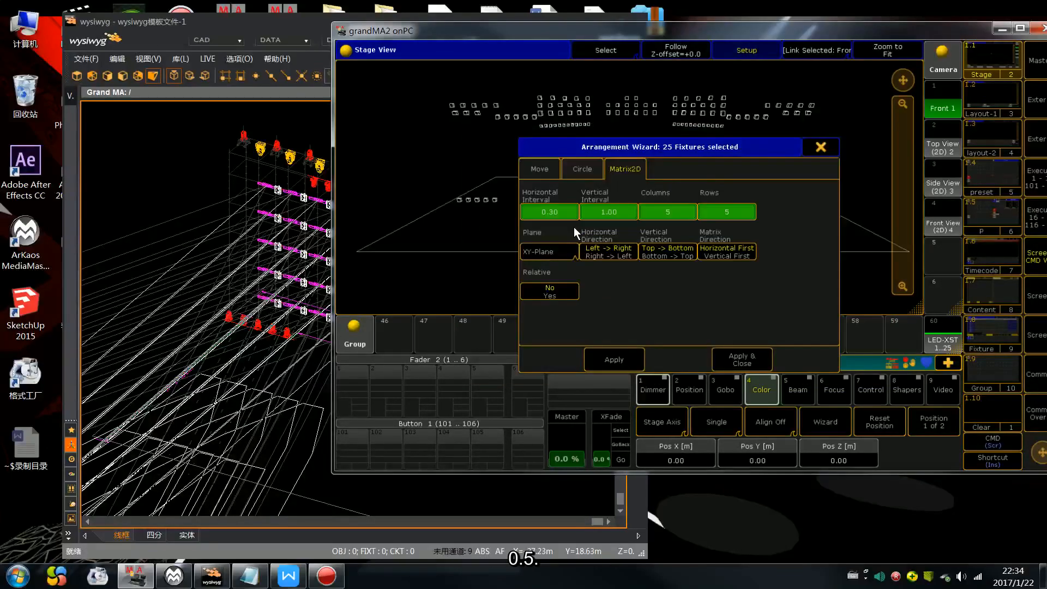
left_click(554, 208)
type("0.5")
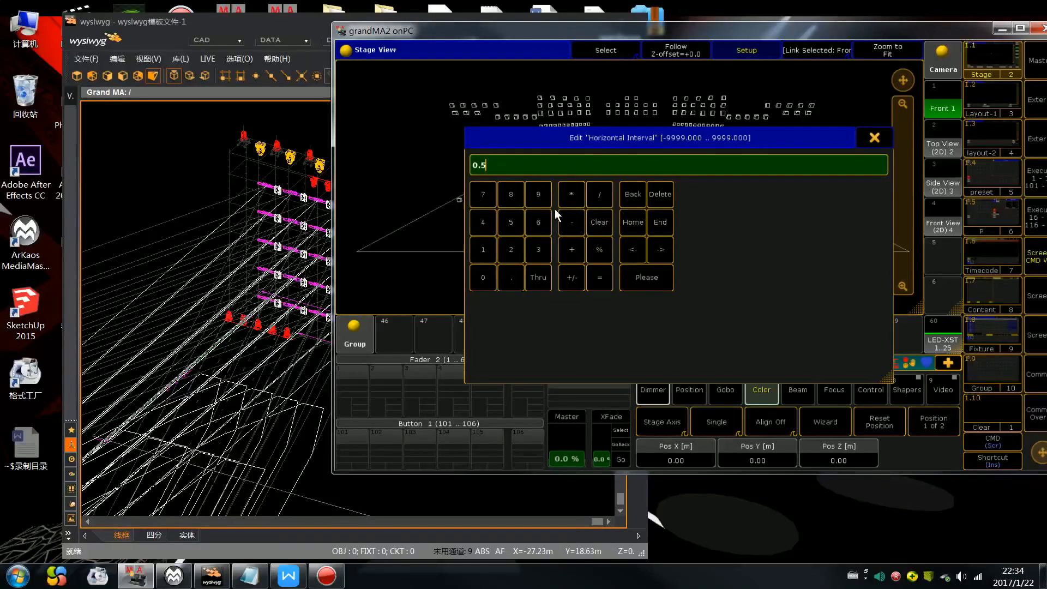
key("Return")
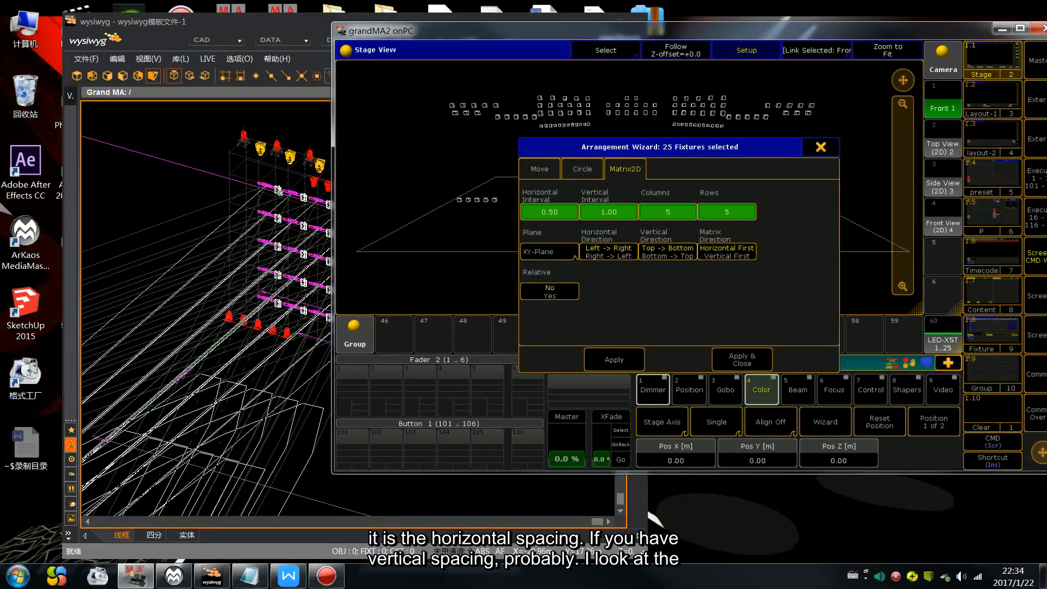
Check the row spacing of the LED fixtures in wysiwyg's front view and set the matrix's vertical interval to 2 m in grandMA2.
left_click(603, 212)
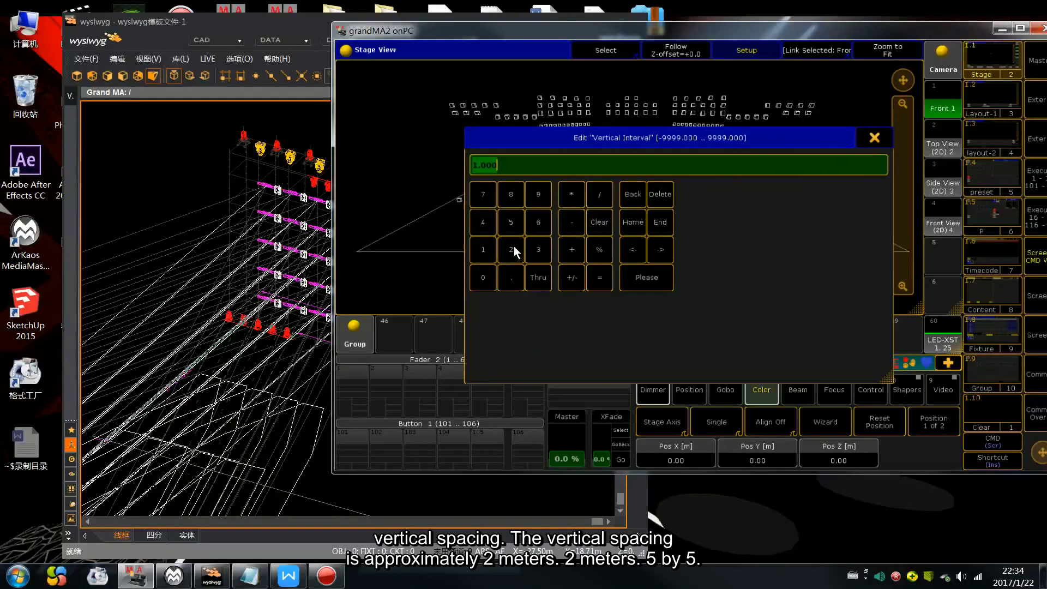
left_click(126, 26)
left_click(122, 75)
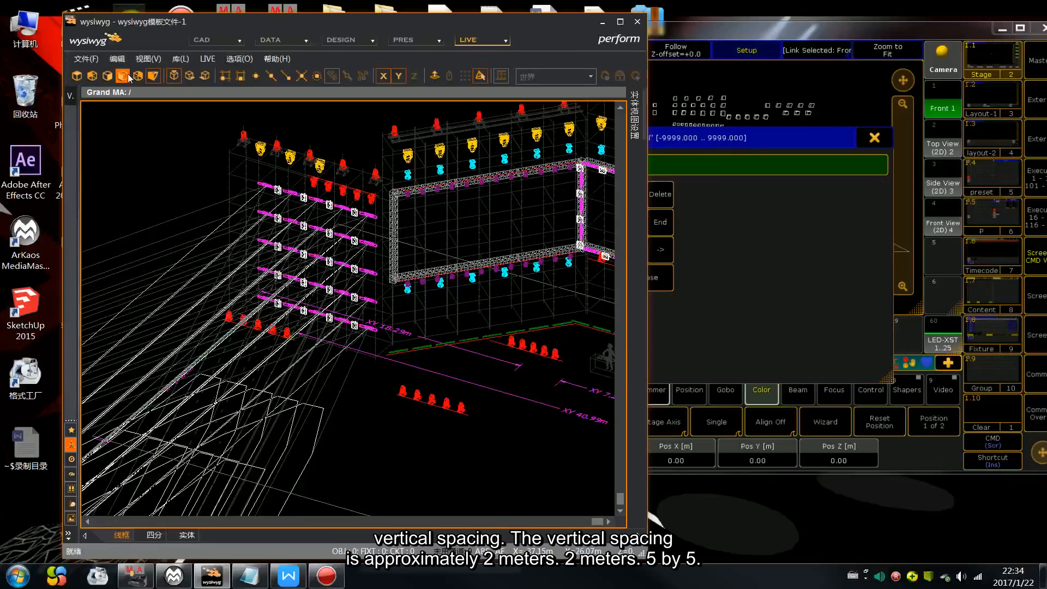
scroll(399, 257, "up", 5)
middle_click_drag(396, 240, 388, 282)
scroll(320, 233, "up", 1)
left_click(765, 198)
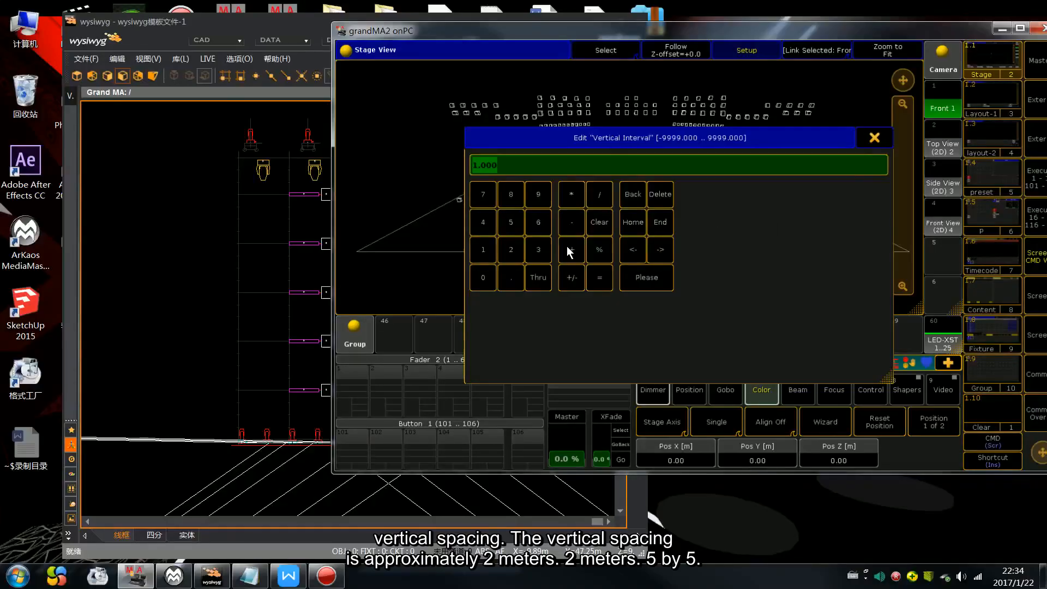
left_click(511, 241)
left_click(659, 280)
Keep five columns, set the matrix plane to XZ-Plane, and close the Arrangement Wizard without applying it.
left_click(675, 211)
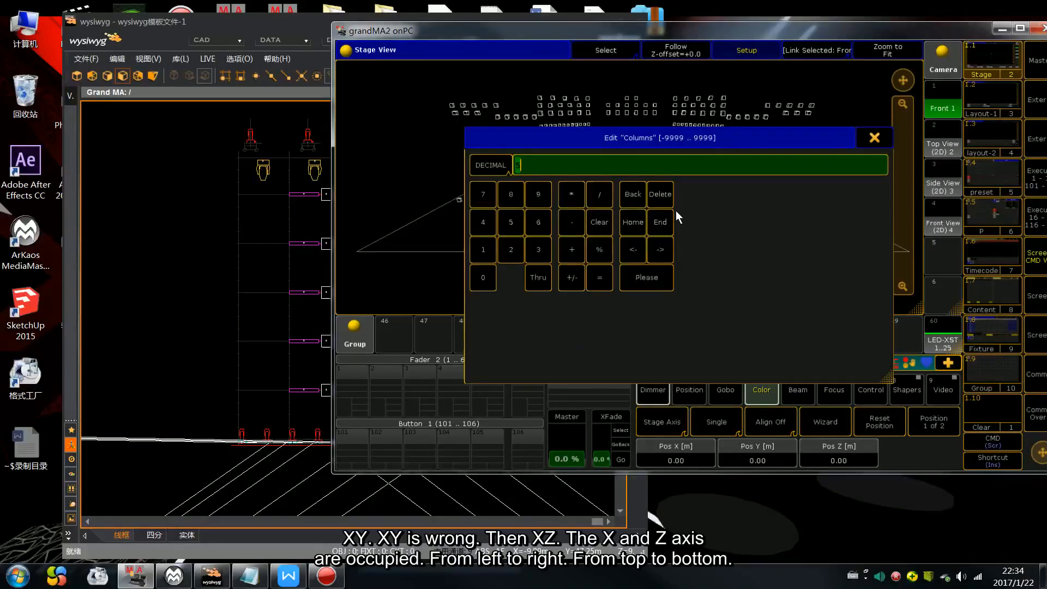
left_click(873, 136)
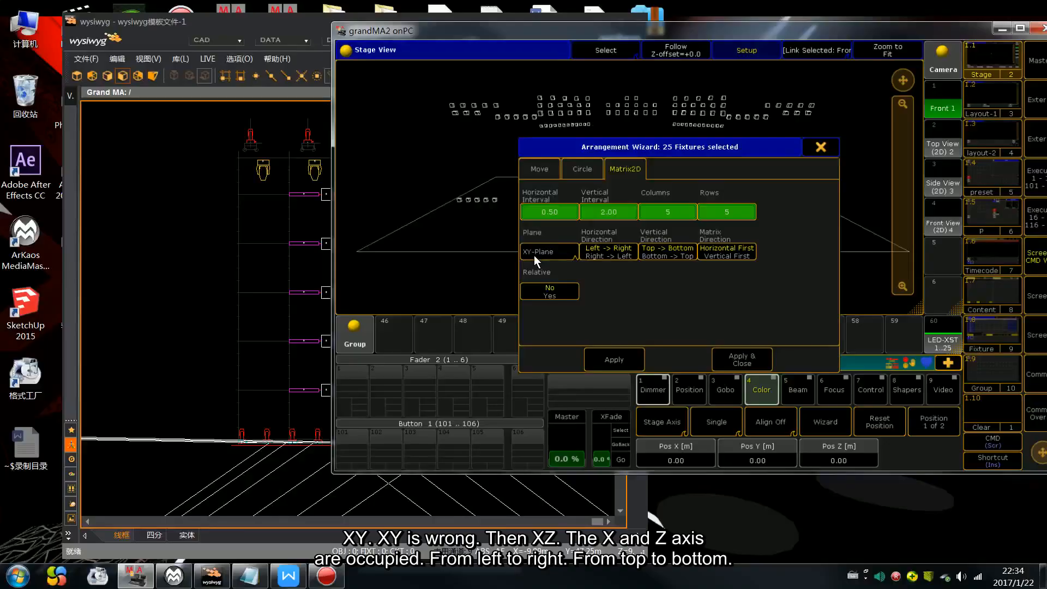
left_click(570, 257)
left_click(538, 289)
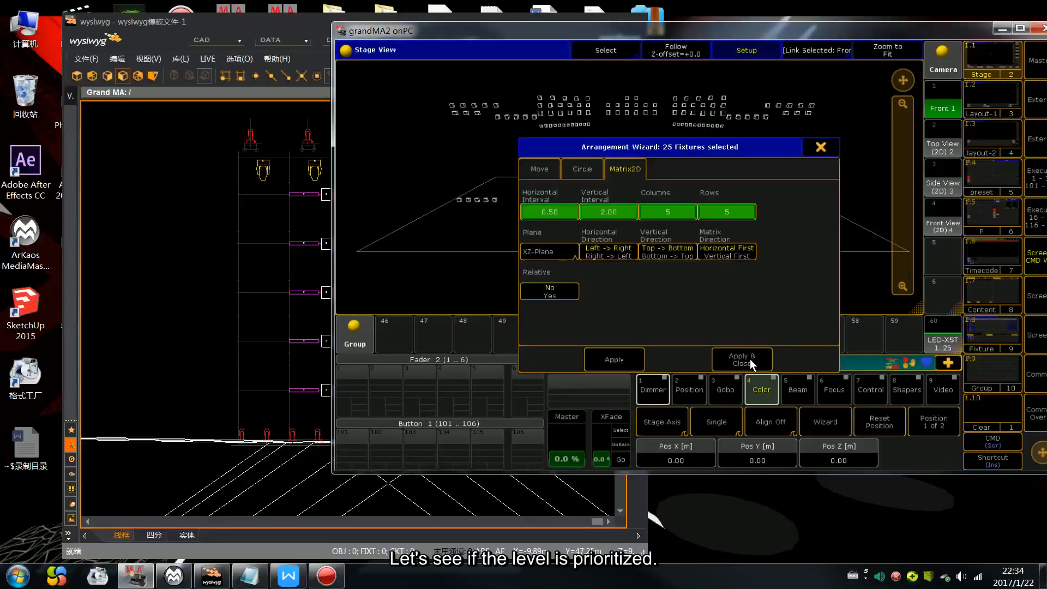
left_click(821, 146)
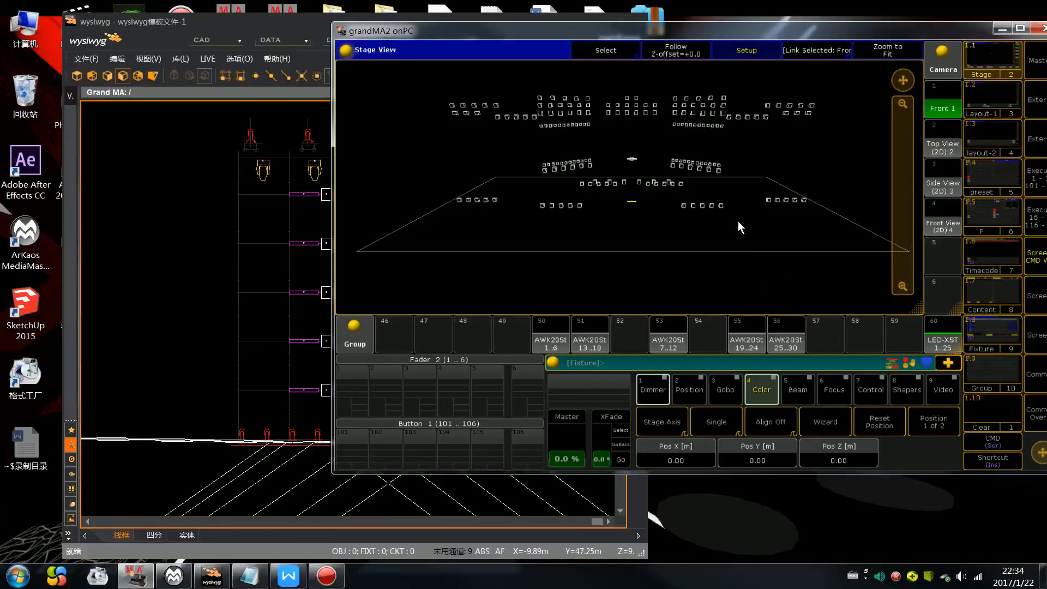
Step through the LED-XST fixtures one at a time and examine their order in wysiwyg's 3D perspective view.
left_click(130, 203)
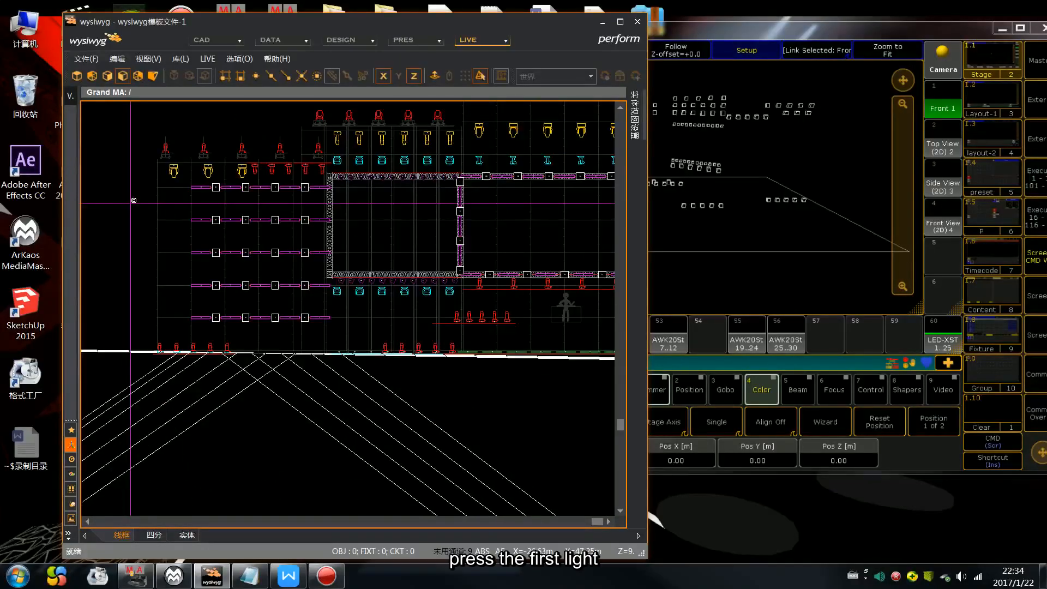
left_click(174, 76)
scroll(333, 242, "down", 2)
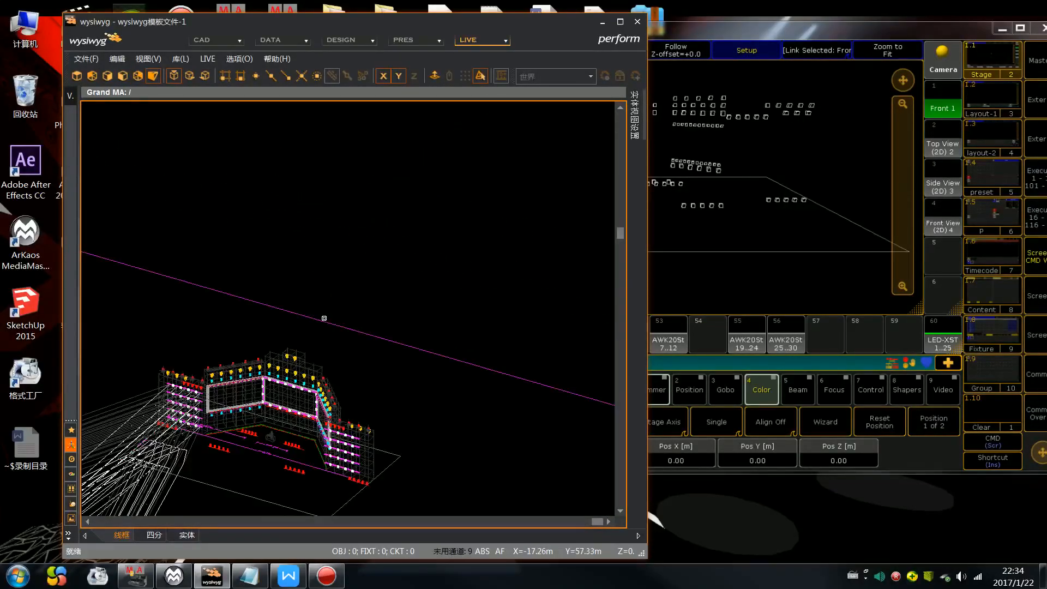
middle_click_drag(325, 318, 432, 213)
scroll(439, 240, "up", 1)
left_click(740, 240)
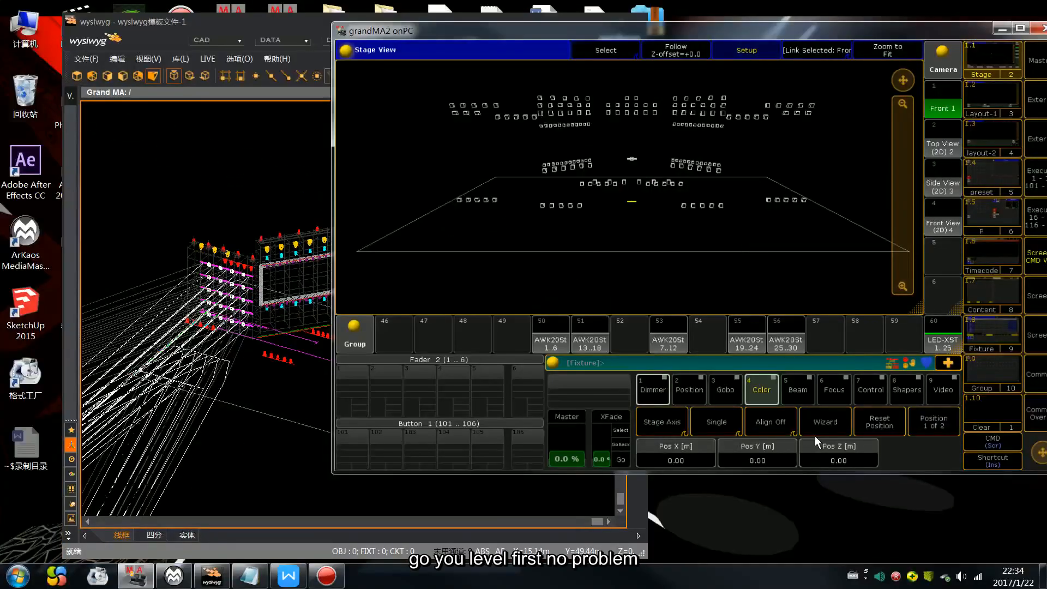
left_click(1035, 423)
left_click(997, 426)
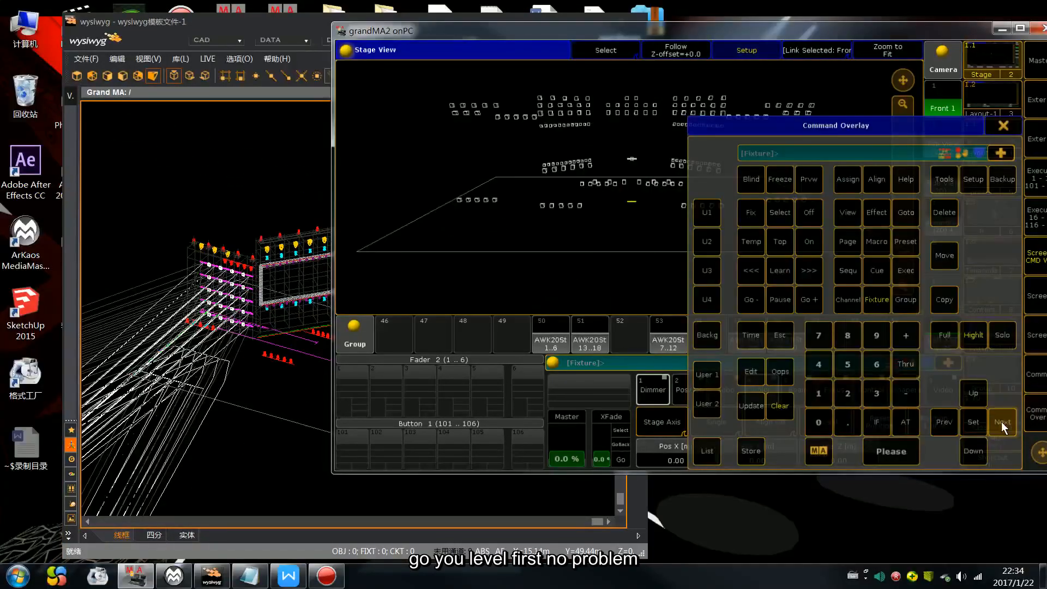
left_click(997, 426)
left_click(999, 426)
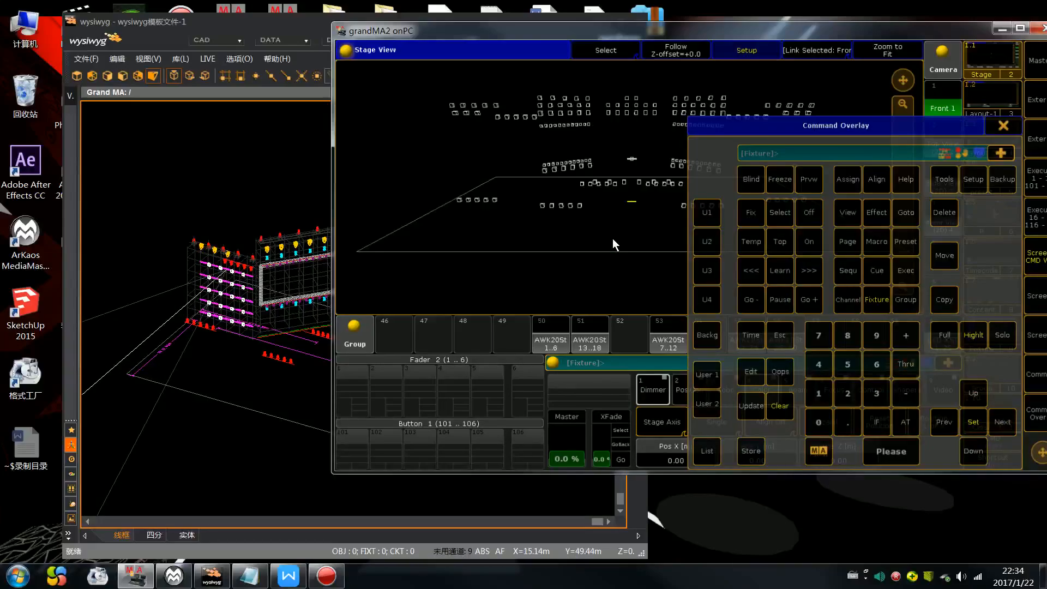
left_click(1001, 126)
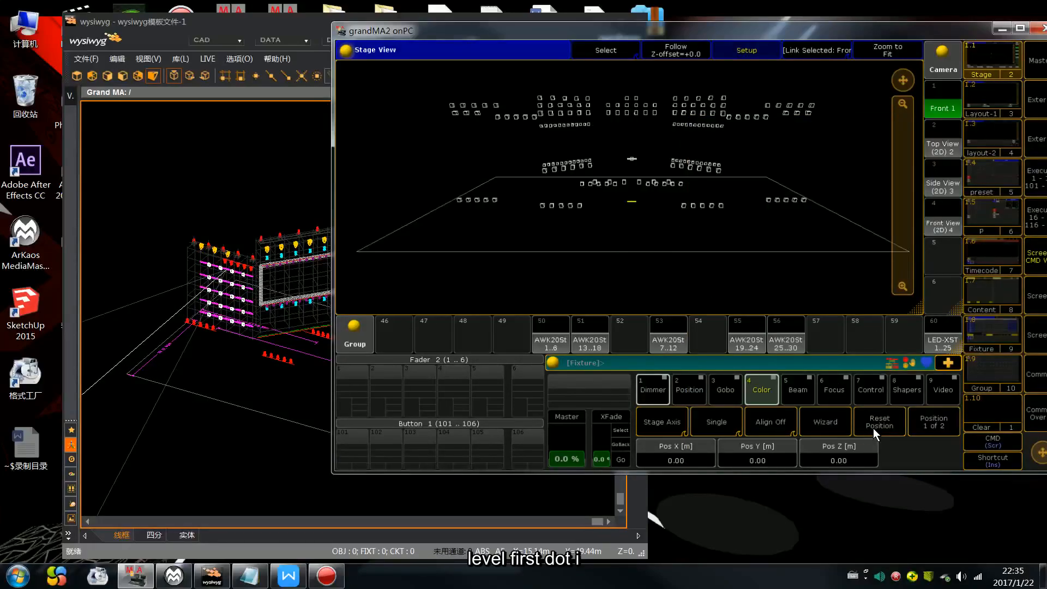
Try to apply the Matrix2D arrangement with only a single LED-XST fixture selected.
left_click(825, 423)
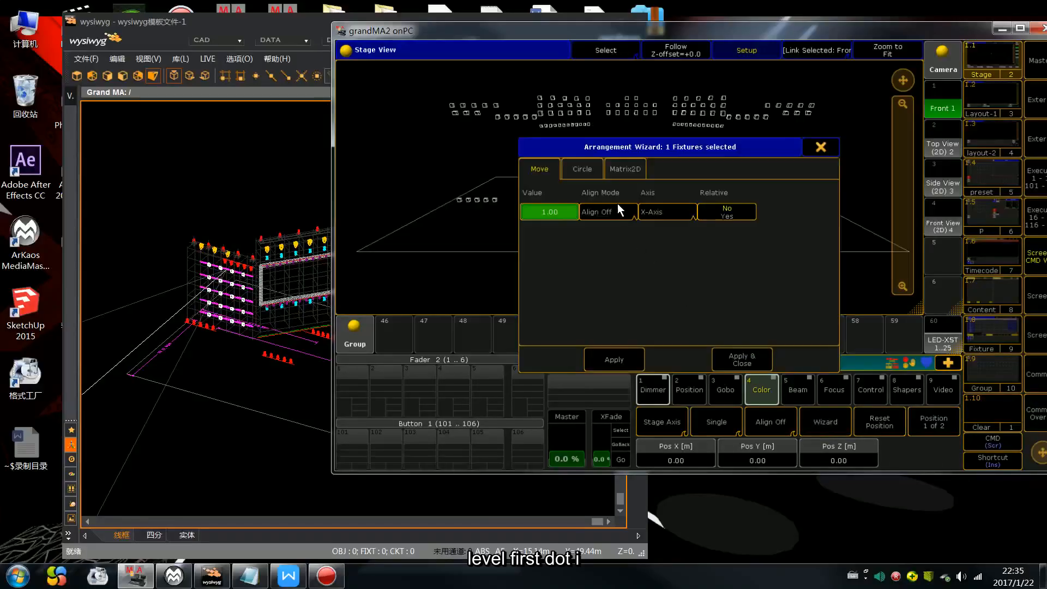
left_click(625, 169)
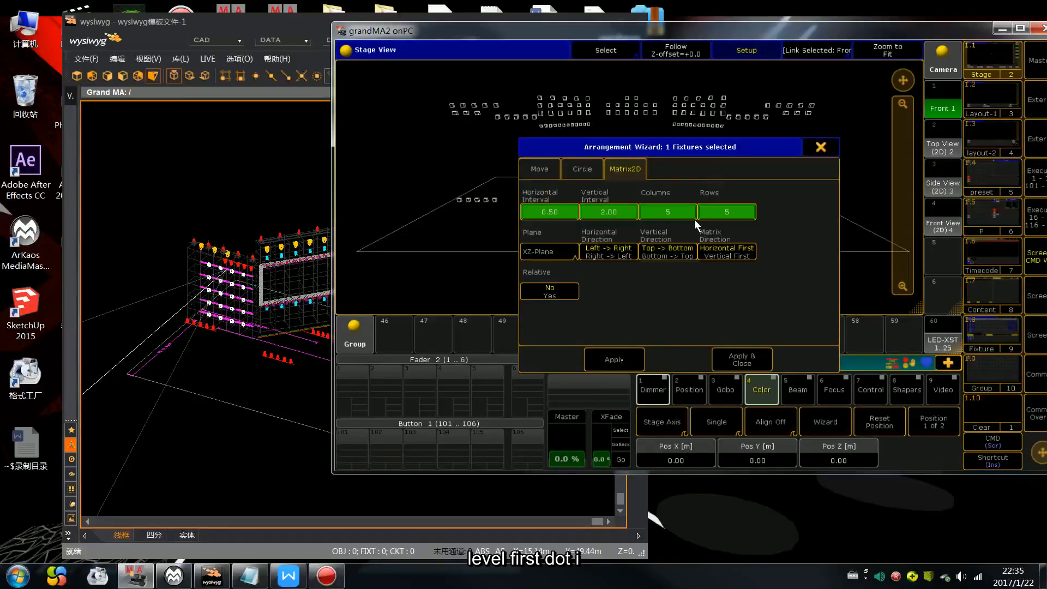
left_click(744, 361)
left_click(830, 427)
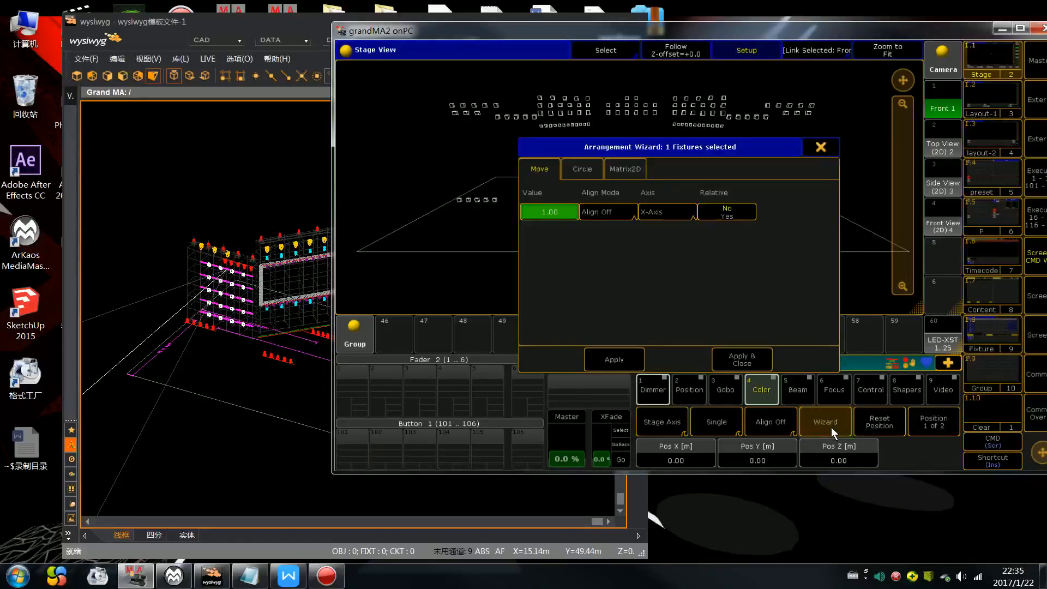
left_click(627, 169)
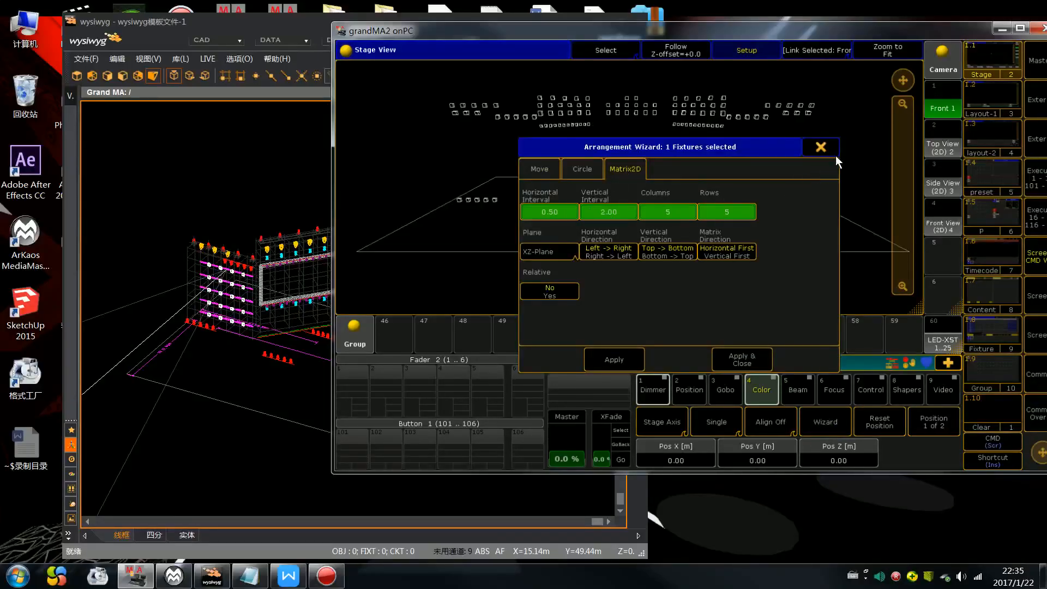
left_click(820, 147)
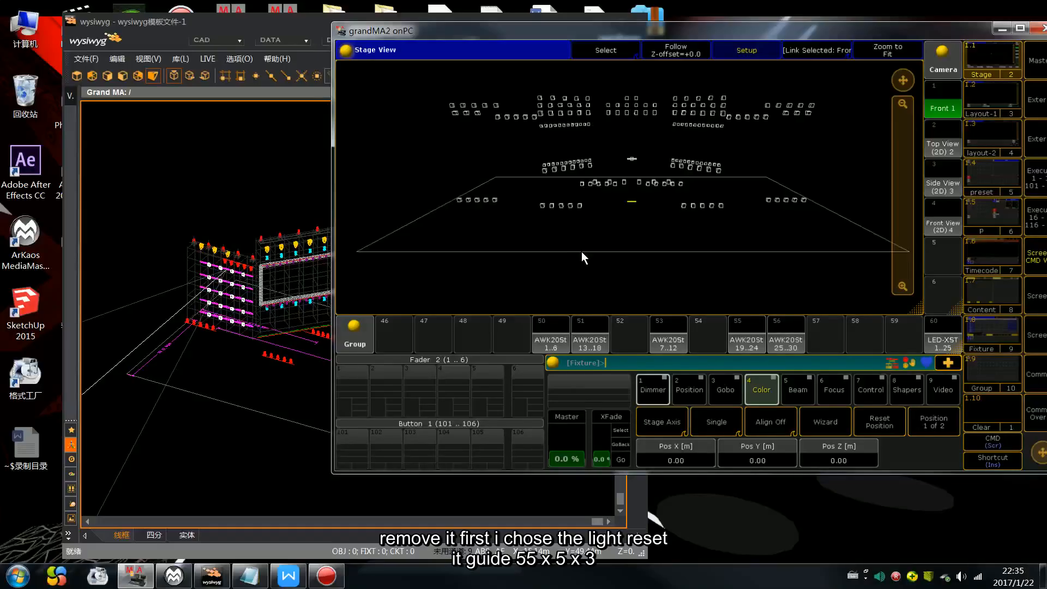
Clear the selection, reselect the LED-XST 1..25 group, and arrange it as a 5 by 5 XZ matrix with 0.50 and 2.00 m intervals.
left_click_drag(908, 182, 903, 204)
key("Escape")
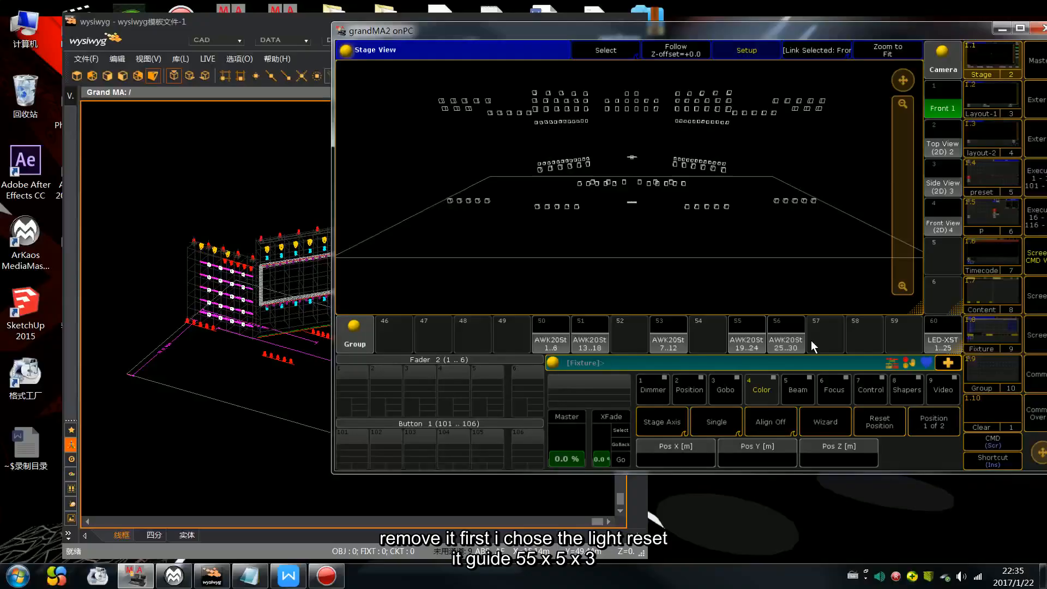
left_click(935, 327)
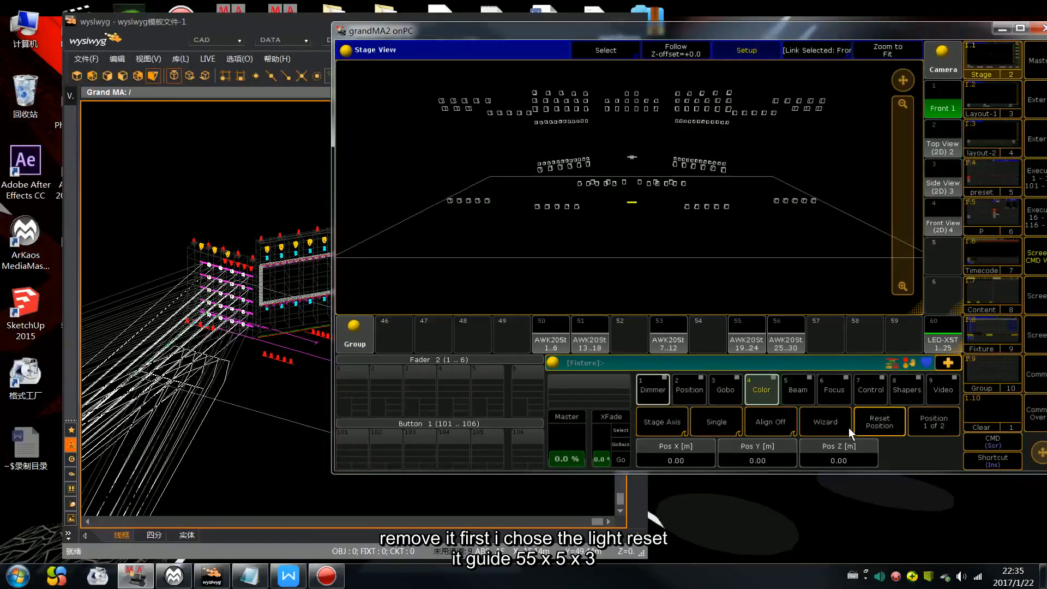
left_click(827, 423)
left_click(625, 168)
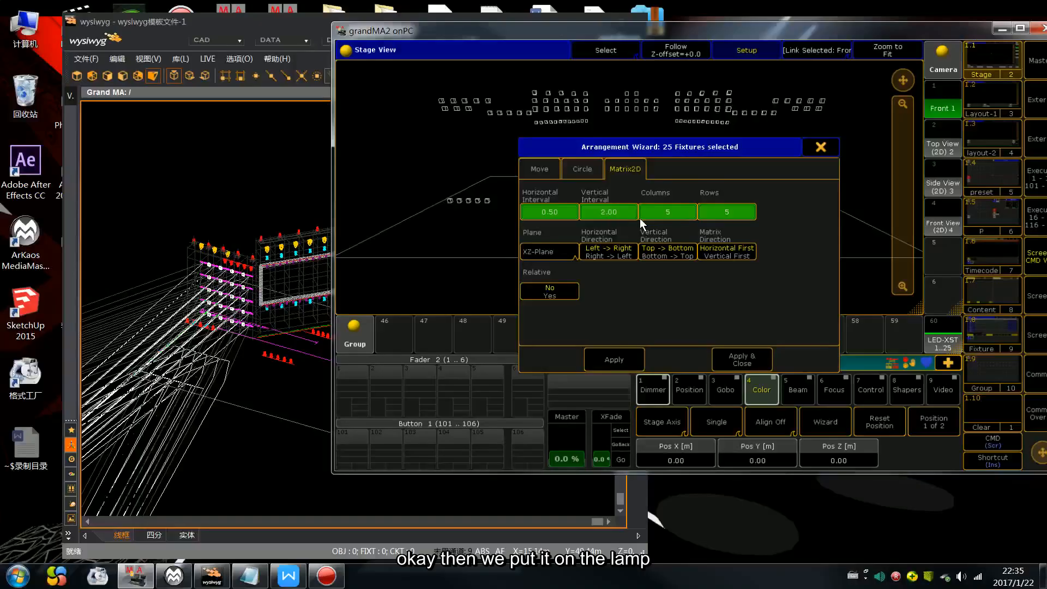
left_click(748, 358)
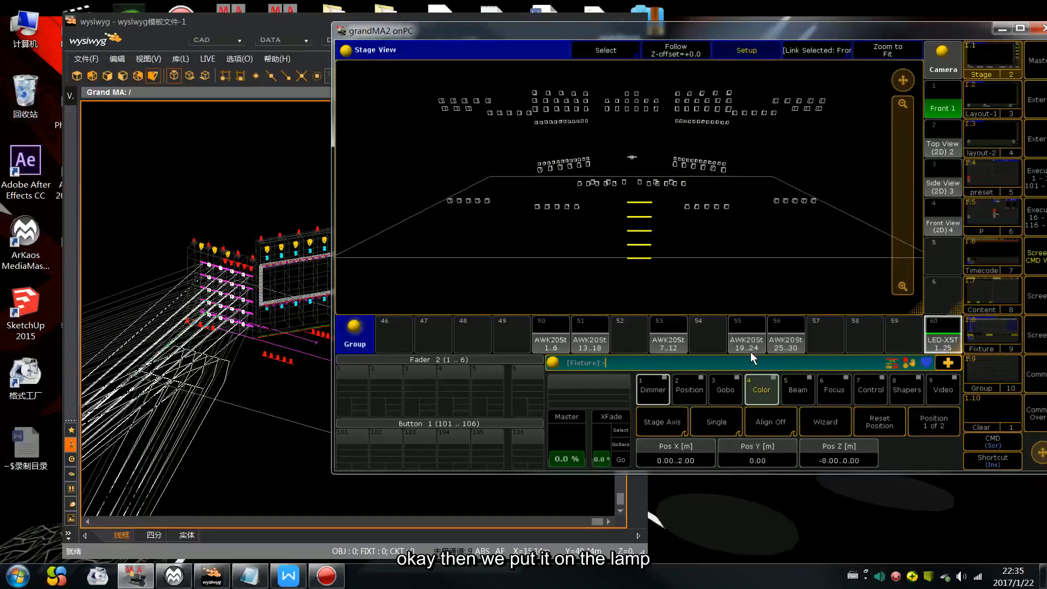
Display the LED-XST group's rotation values and examine the matrix more closely in the stage view.
left_click(930, 430)
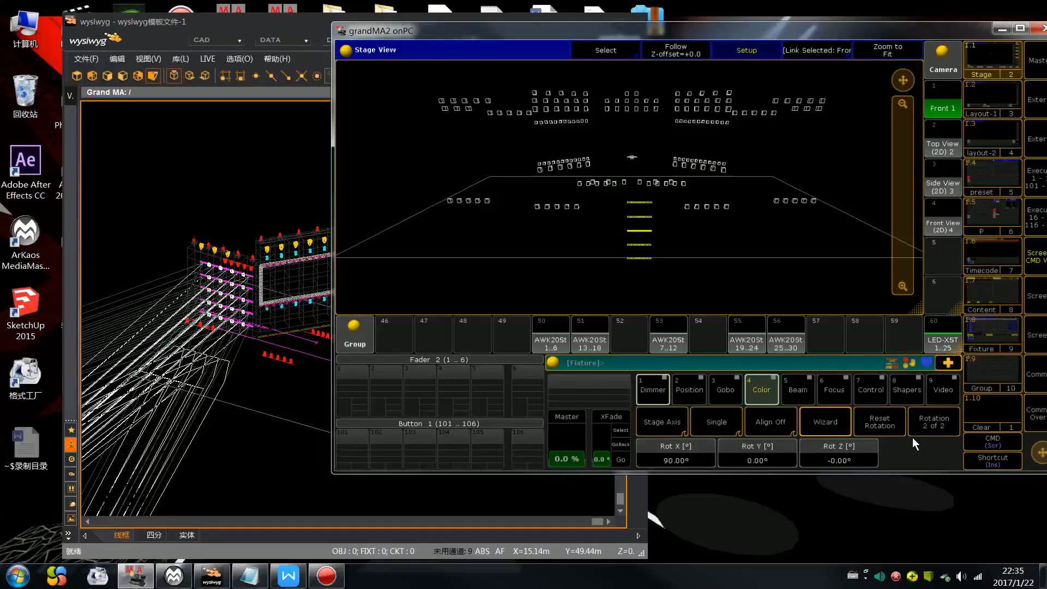
left_click_drag(898, 226, 976, 409)
mouse_move(903, 188)
left_mouse_down()
mouse_move(911, 238)
mouse_move(890, 113)
mouse_move(905, 175)
left_mouse_up()
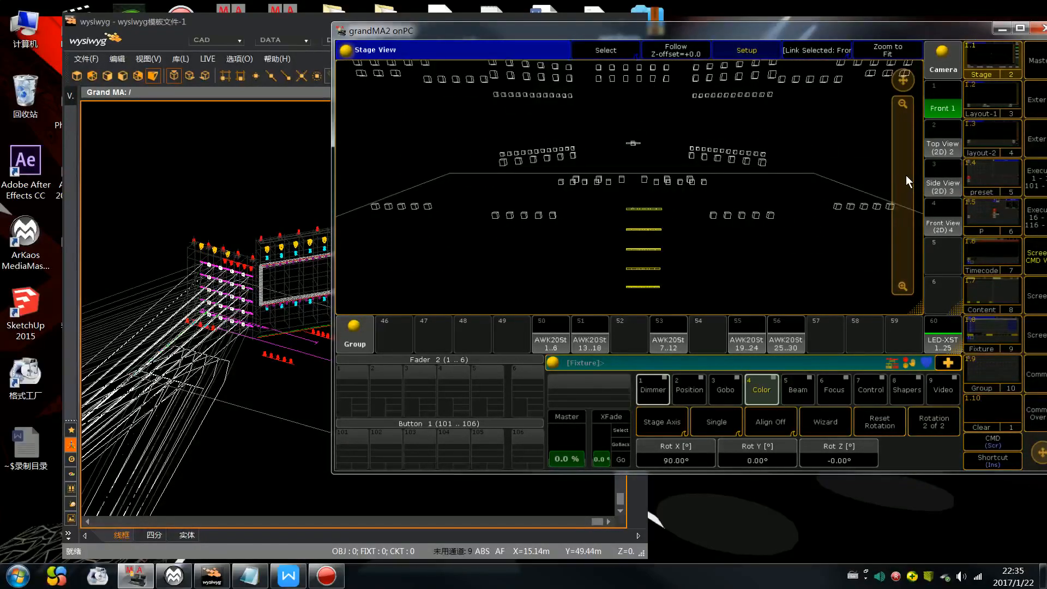
Reset the LED-XST group's position and rearrange it as a 5 by 5 XZ matrix with a 1.00 m horizontal interval.
left_click(878, 422)
left_click(919, 429)
left_click(873, 424)
left_click(823, 428)
left_click(623, 168)
left_click(562, 213)
key("Escape")
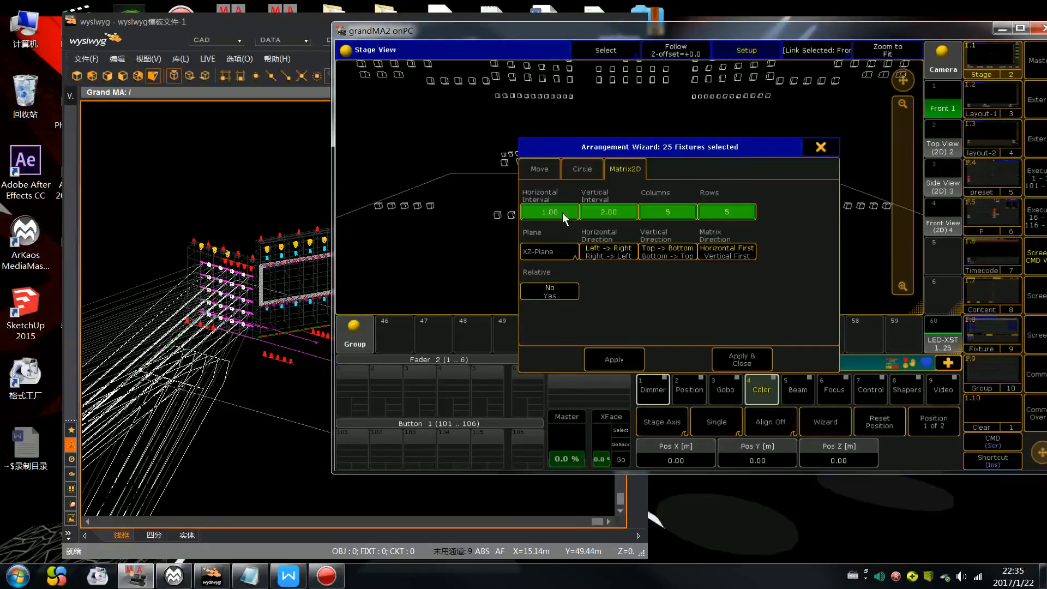
left_click(743, 358)
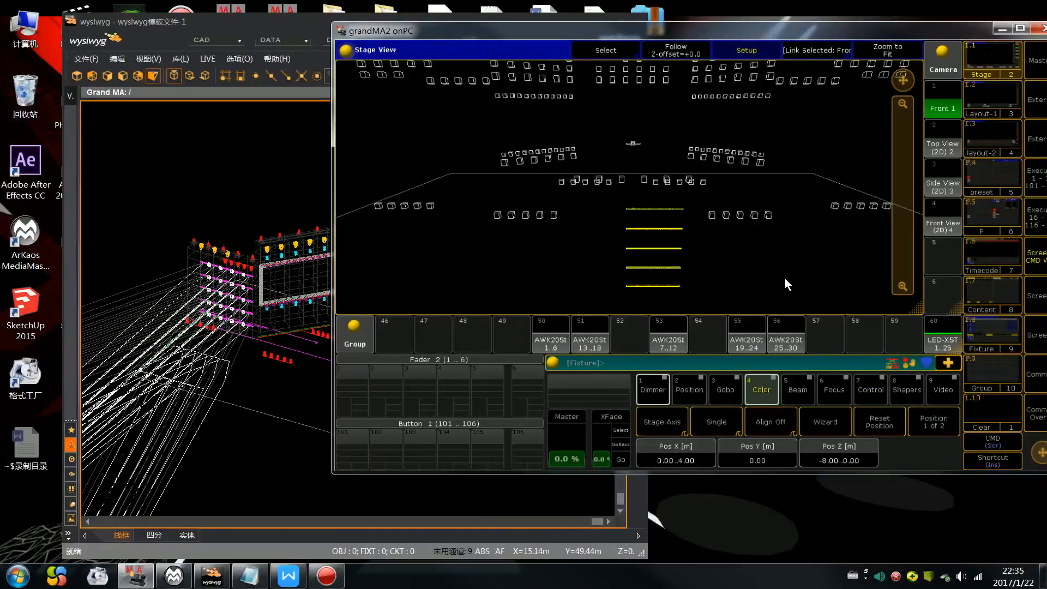
Check the LED-XST group's rotation values and inspect the size and spacing of its fixtures up close in the stage view.
left_click(930, 430)
scroll(929, 429, "down", 5)
scroll(929, 428, "up", 7)
scroll(929, 428, "up", 10)
scroll(929, 428, "up", 2)
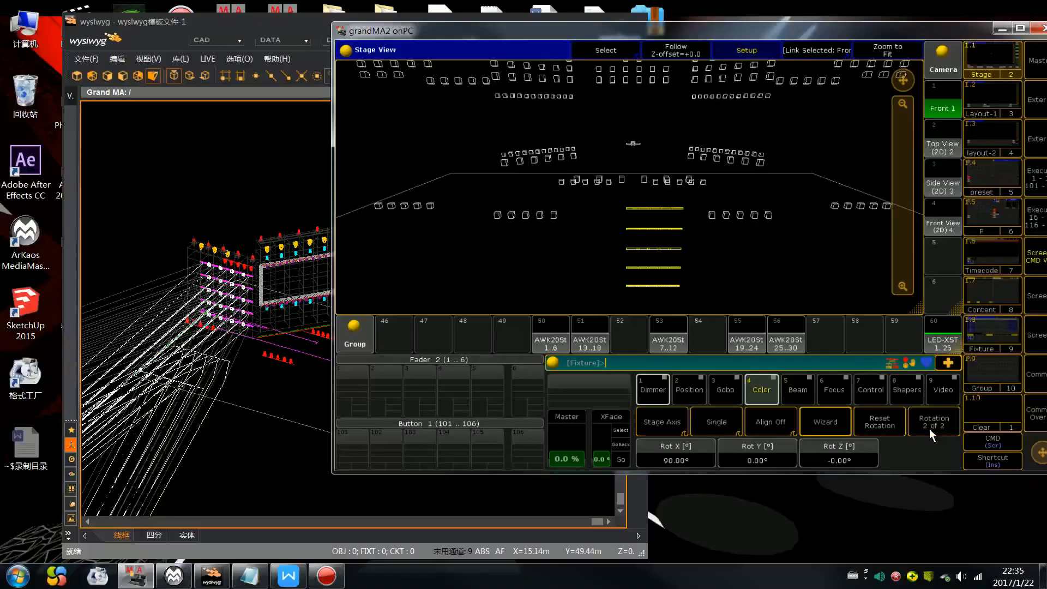
left_click_drag(899, 197, 914, 336)
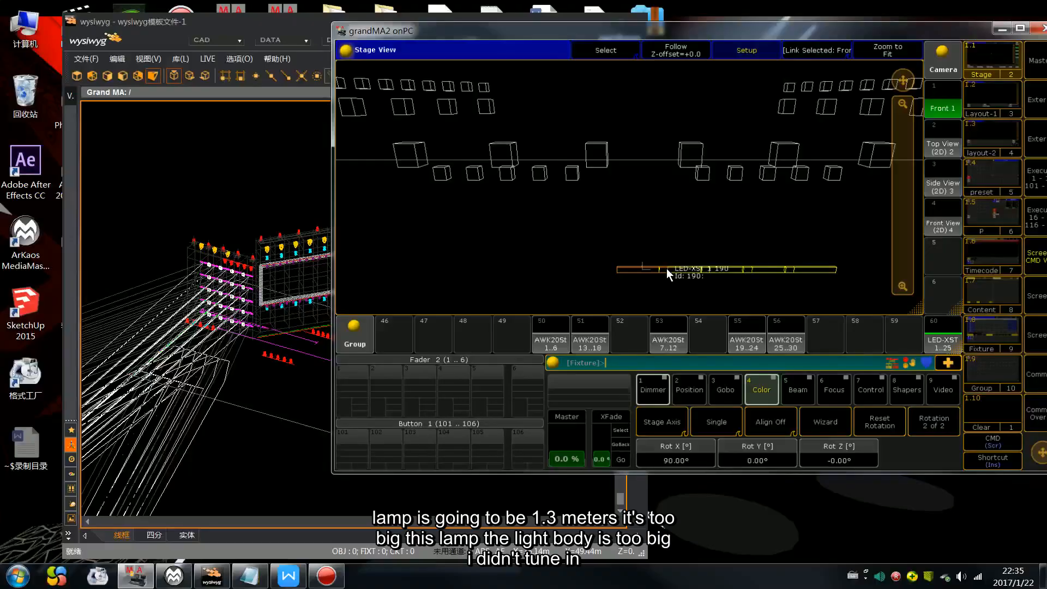
Reset the LED-XST 1..25 group's rotation and rearrange it as a 5 by 5 XZ matrix with a 2.00 m horizontal interval.
left_click_drag(908, 231, 914, 165)
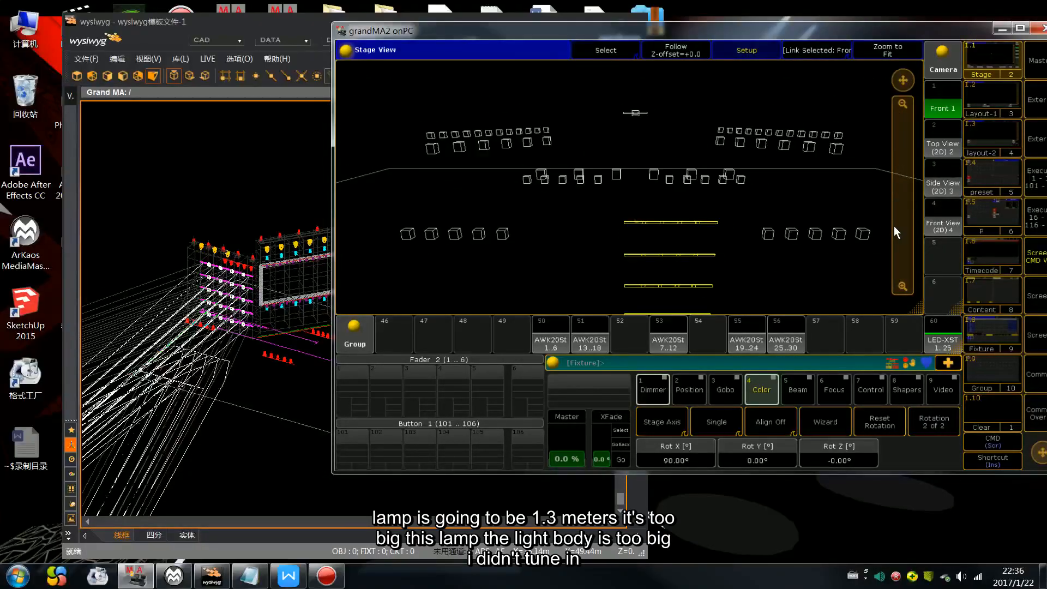
left_click(864, 430)
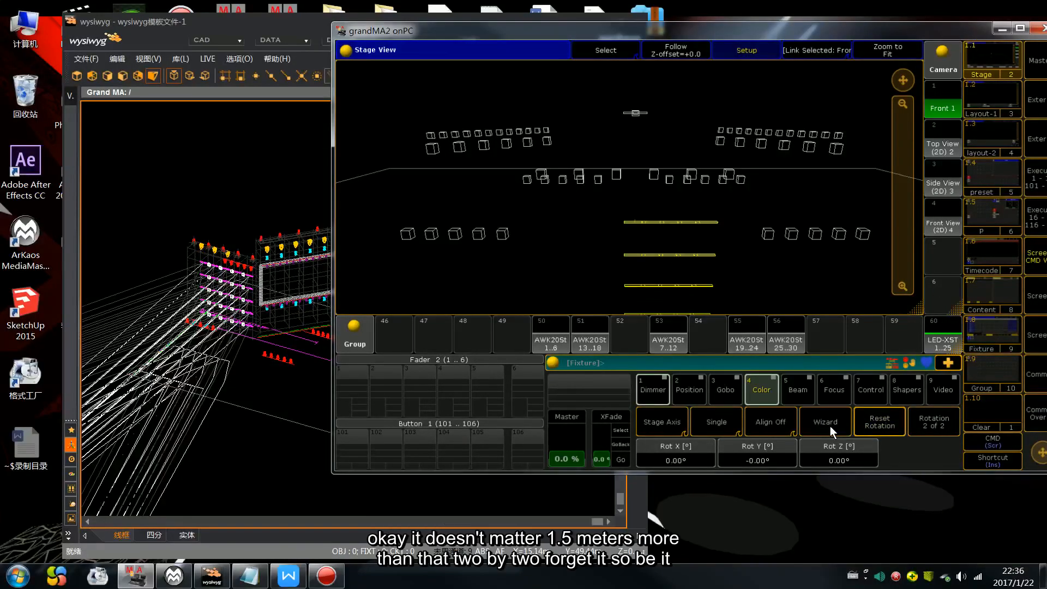
left_click(828, 424)
left_click(625, 169)
left_click(562, 211)
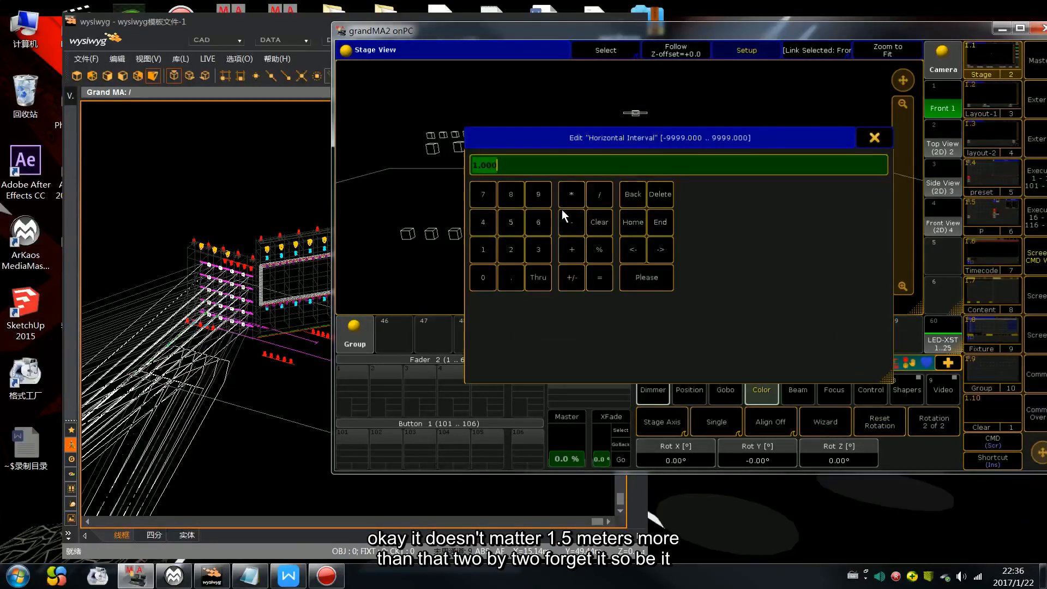
type("1.5")
key("Return")
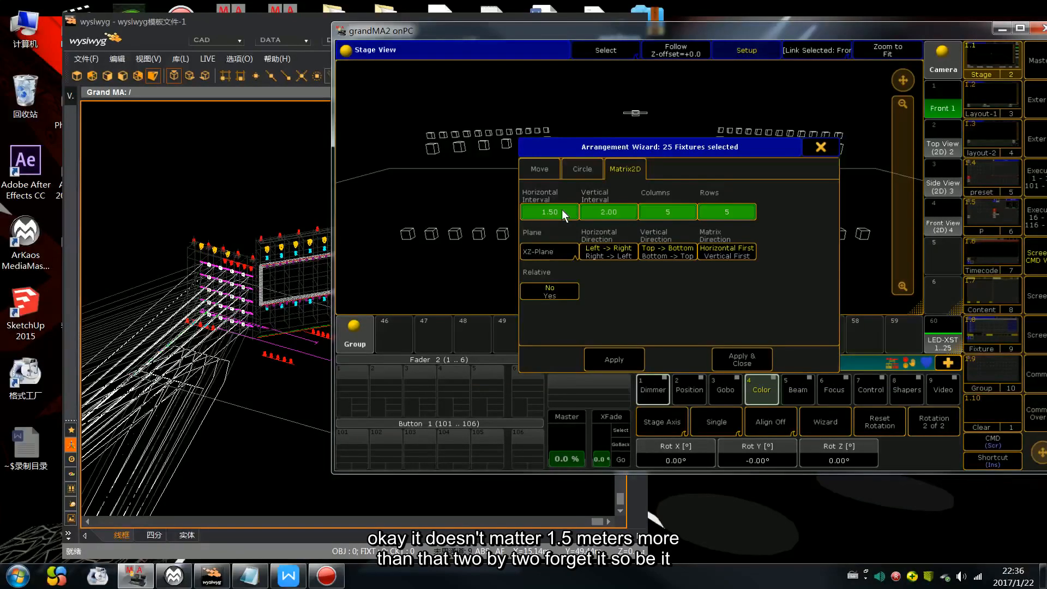
left_click(562, 211)
type("2")
key("Return")
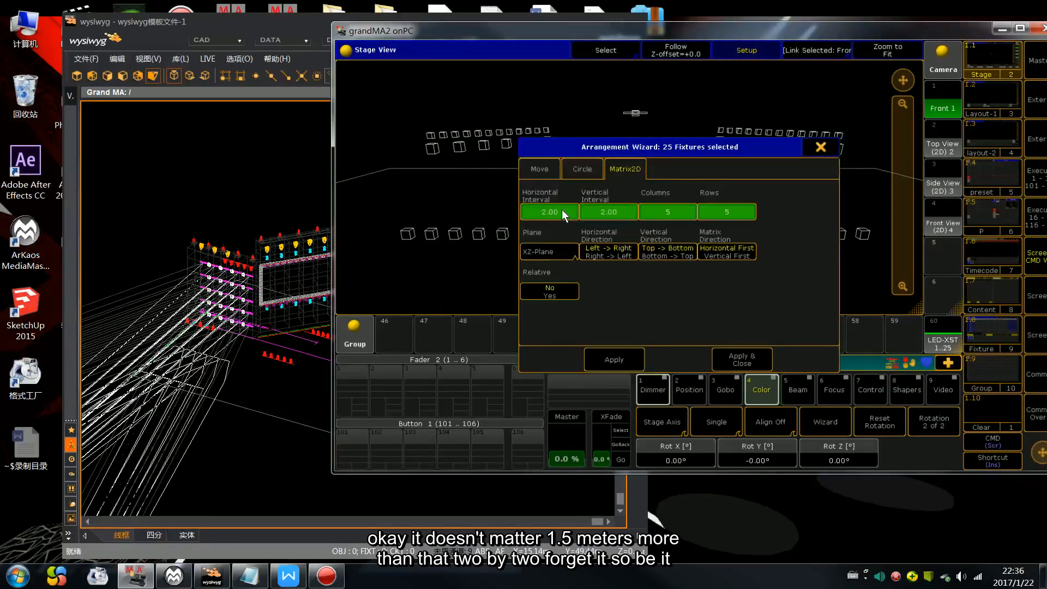
left_click(735, 359)
Raise the LED-XST 1..25 matrix so that its Pos Z ranges from 2.00 to 10.00 m.
left_click_drag(899, 228, 909, 122)
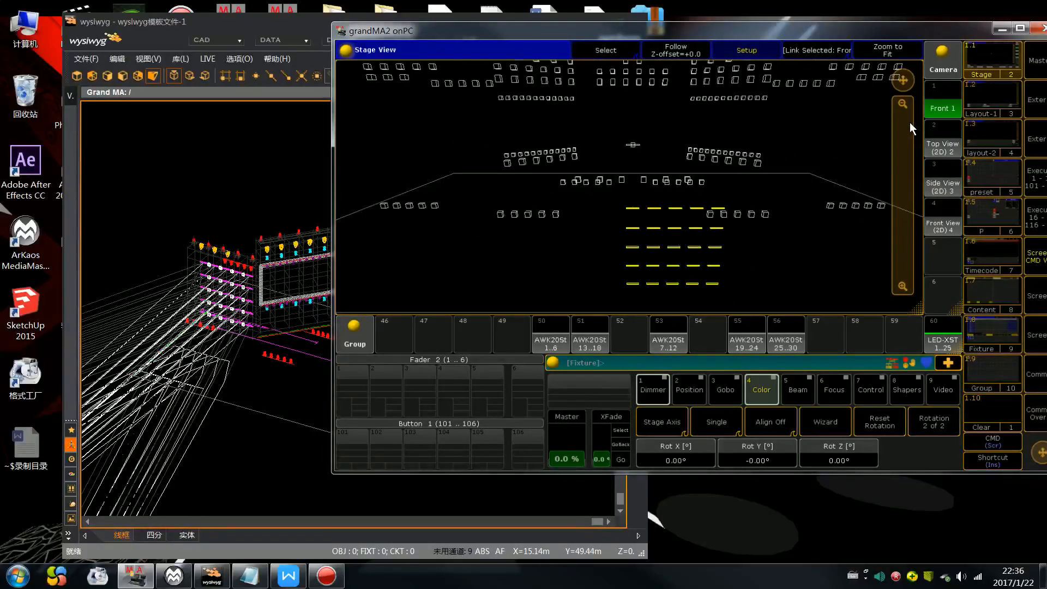
left_click(920, 424)
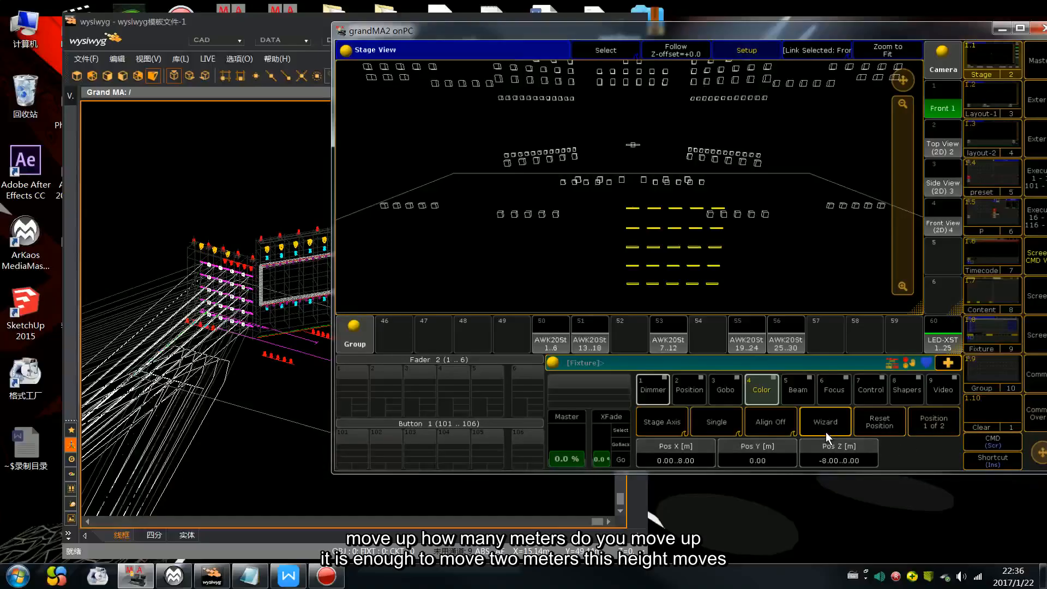
scroll(868, 453, "up", 10)
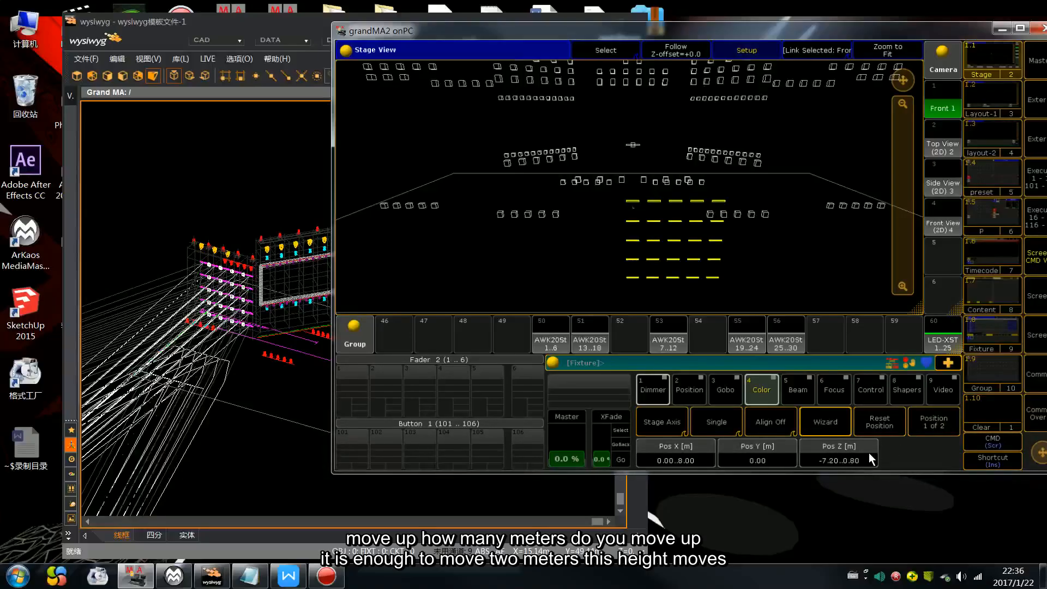
scroll(869, 452, "down", 1)
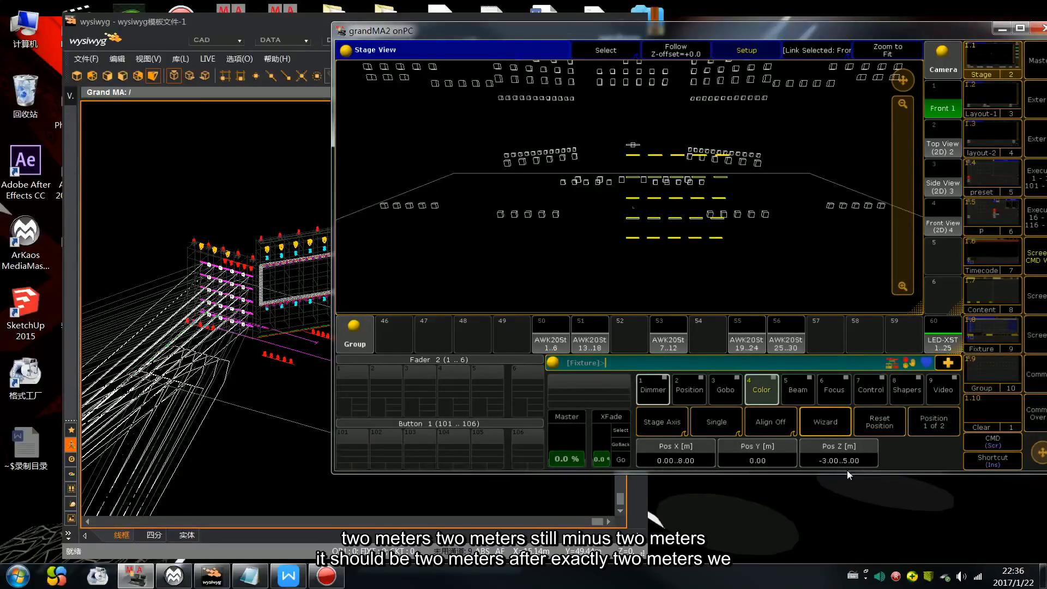
scroll(848, 471, "up", 6)
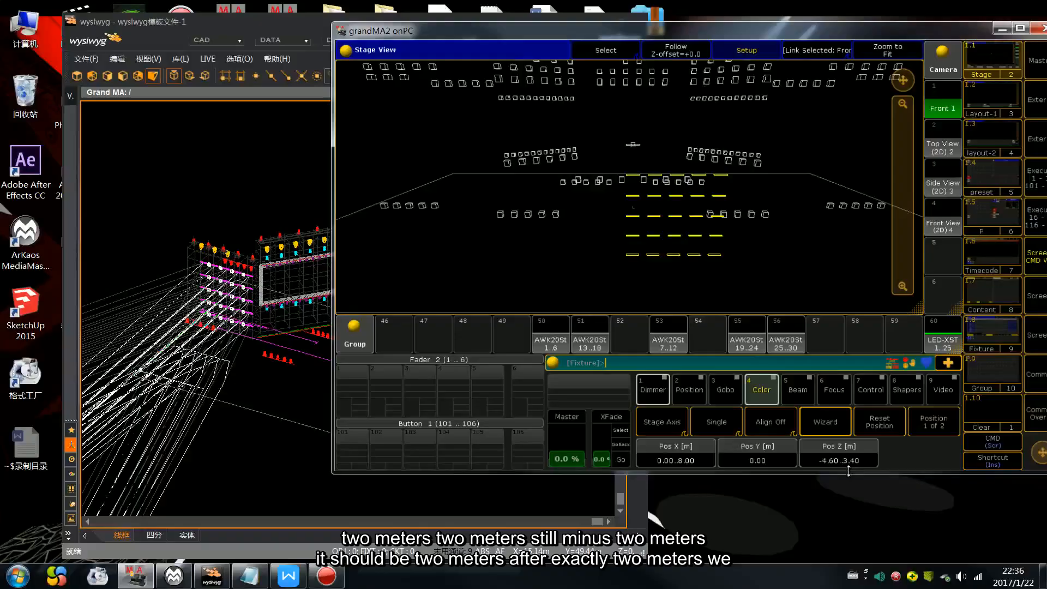
scroll(849, 471, "down", 4)
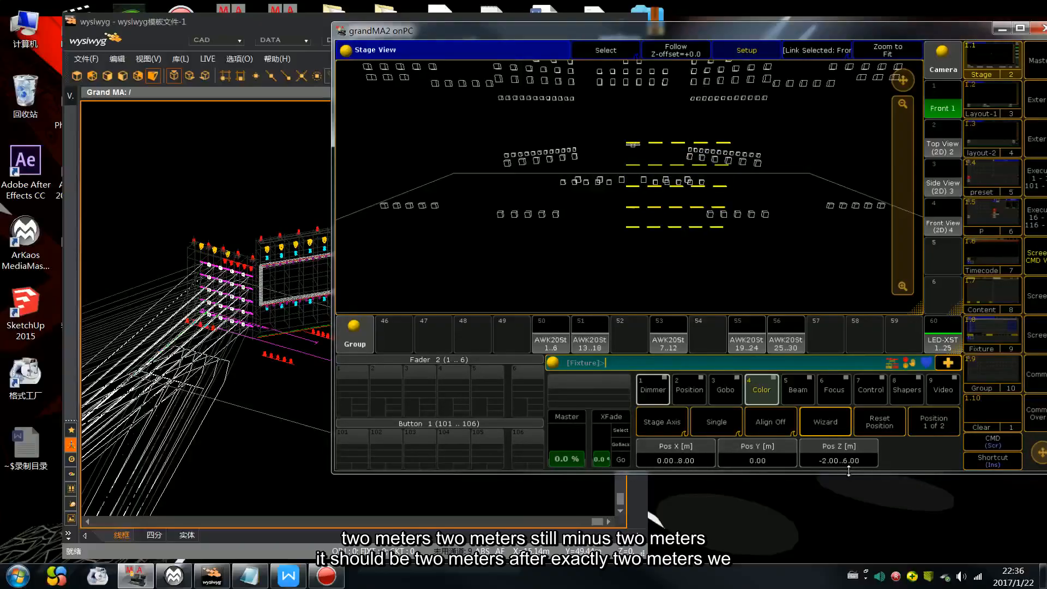
scroll(848, 471, "up", 10)
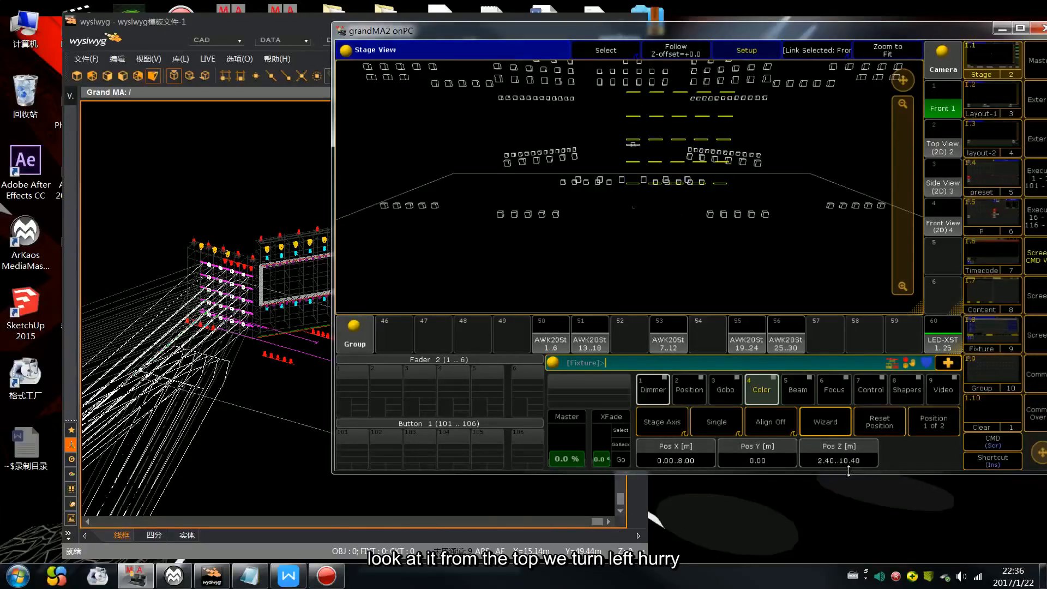
Move the LED-XST 1..25 matrix to Pos X -21.70..-13.70 and Pos Y 2.30 m, and check it in the front view.
left_click(943, 148)
key("Left")
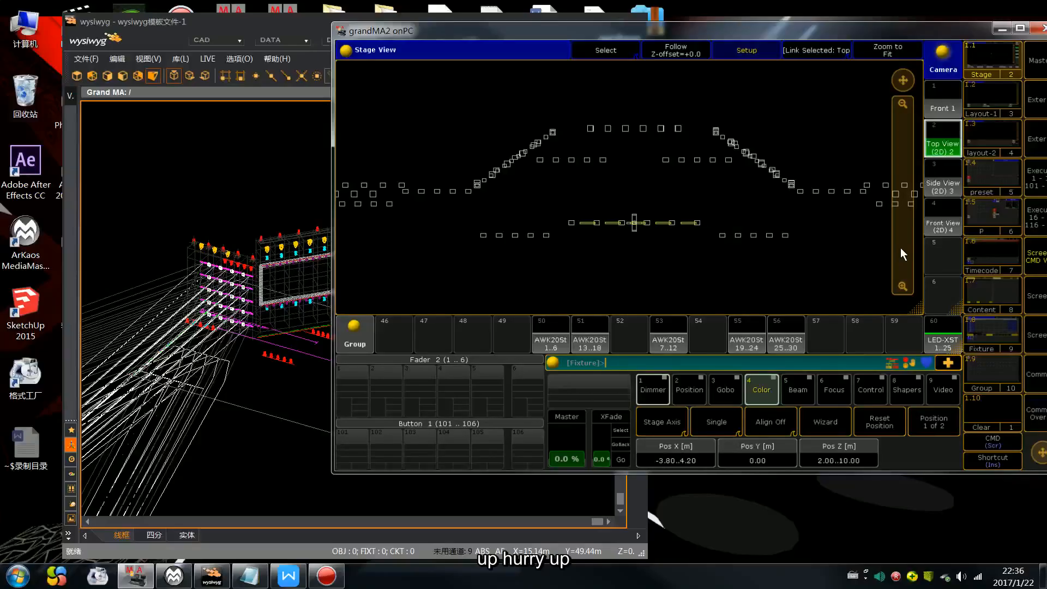
key("Left")
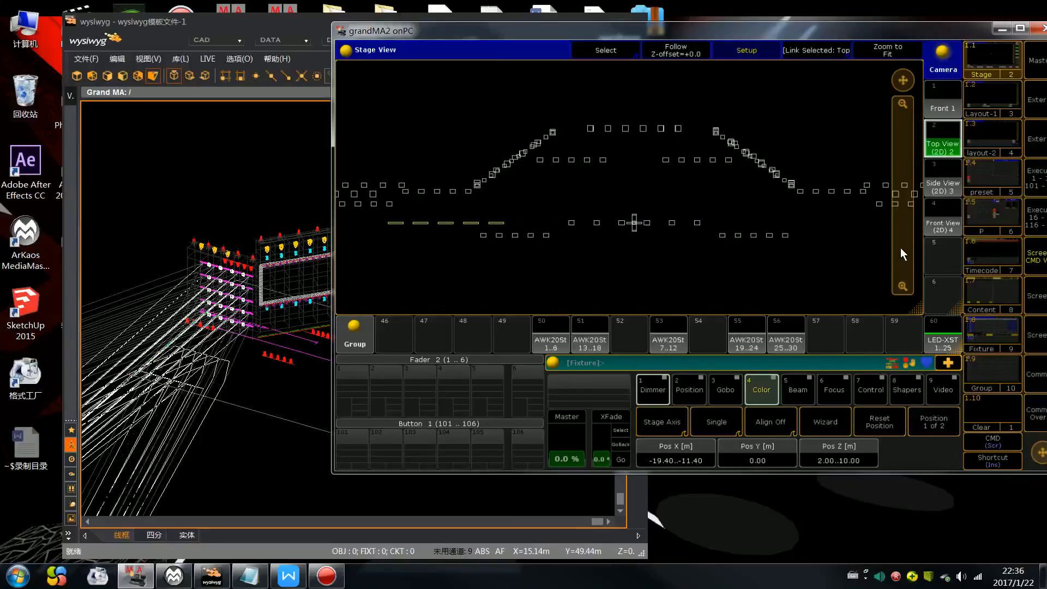
left_click_drag(900, 247, 907, 218)
key("Right")
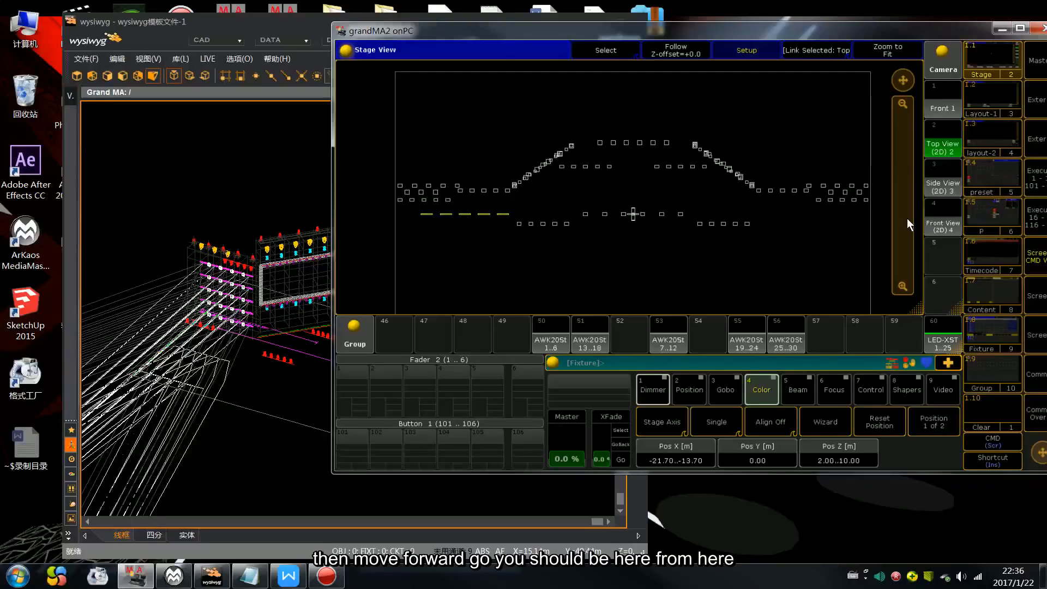
key("Up")
key("Up")
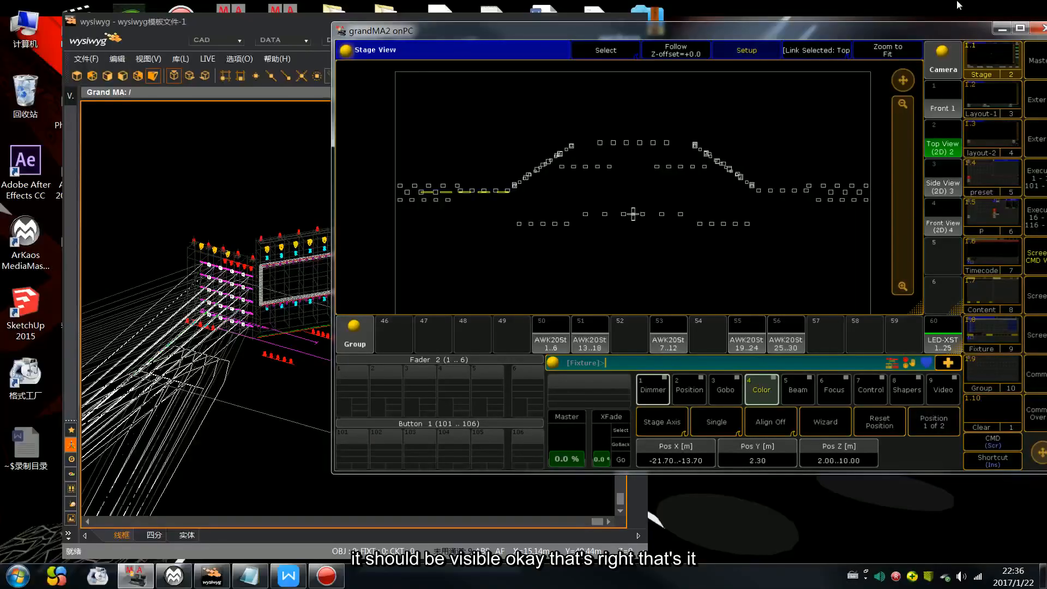
left_click(942, 107)
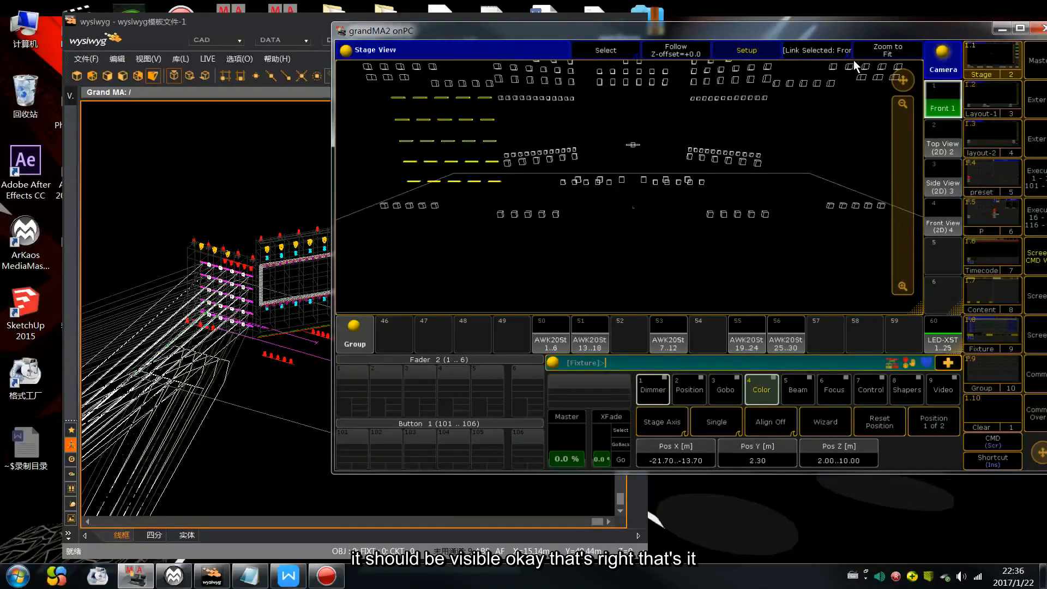
left_click(894, 55)
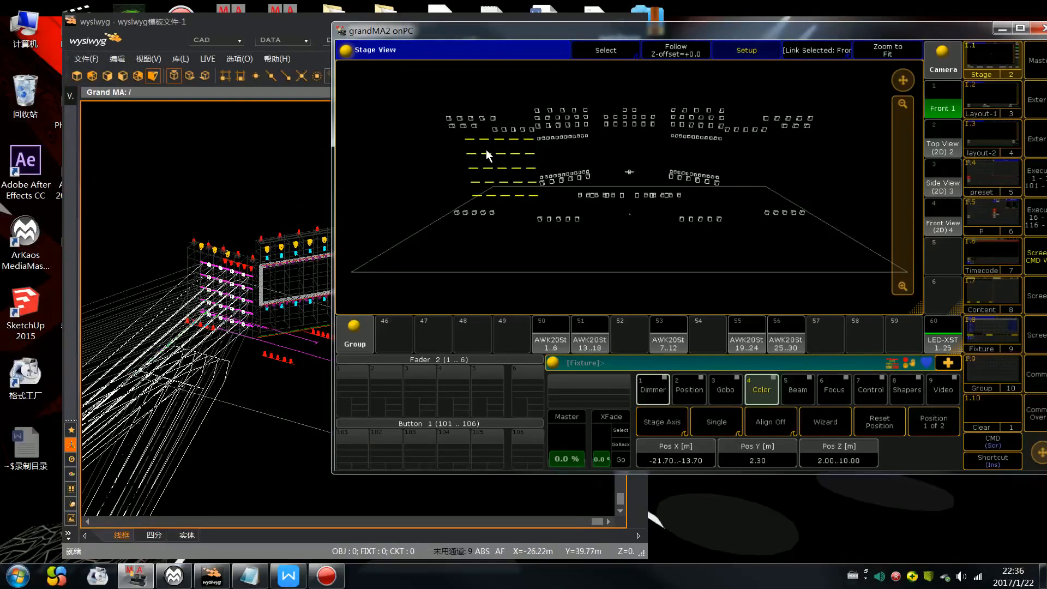
left_click_drag(904, 185, 921, 272)
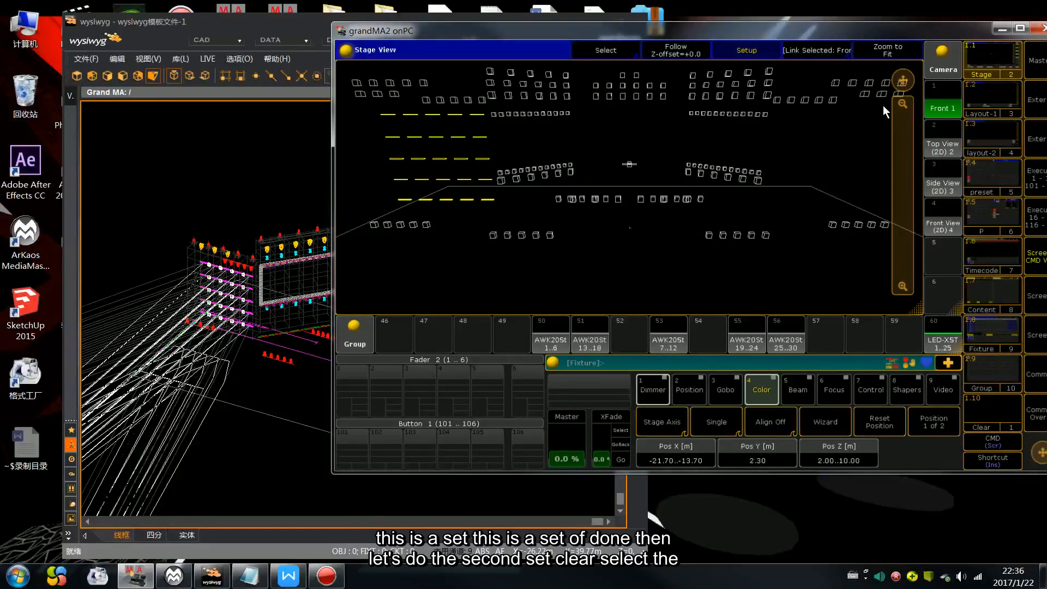
left_click_drag(902, 173, 903, 103)
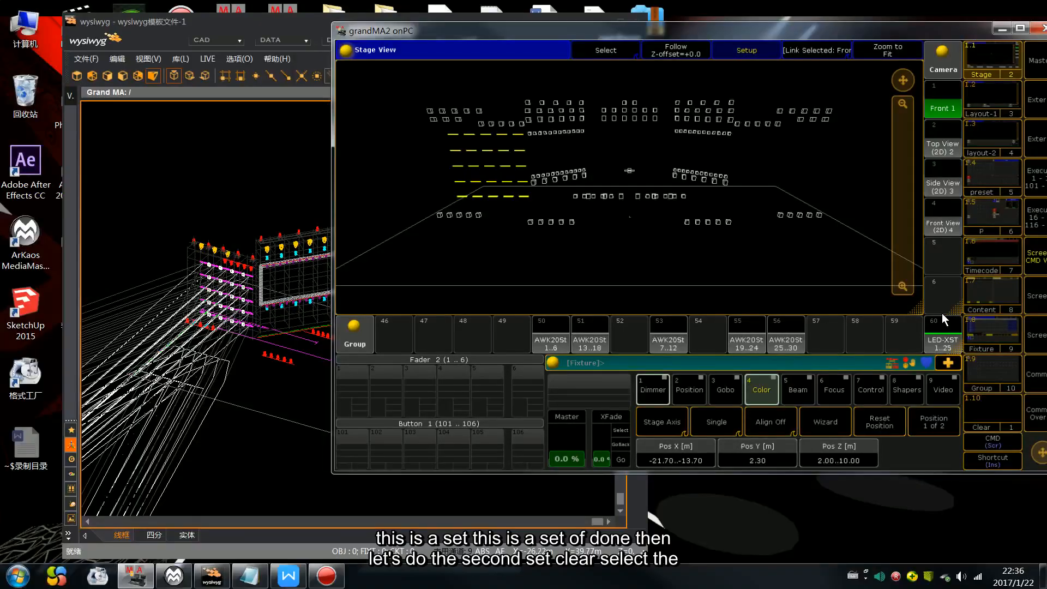
Clear the selection, select the LED-XST 26..50 group, and arrange it with the same 5 by 5 matrix settings.
key("Escape")
left_click(896, 331)
scroll(896, 332, "down", 1)
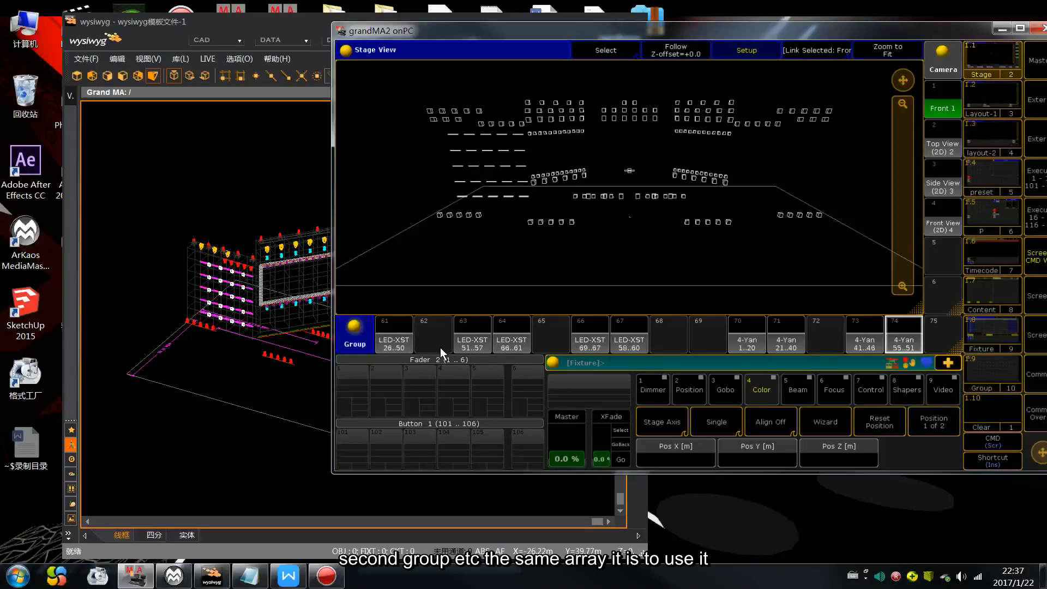
left_click(409, 337)
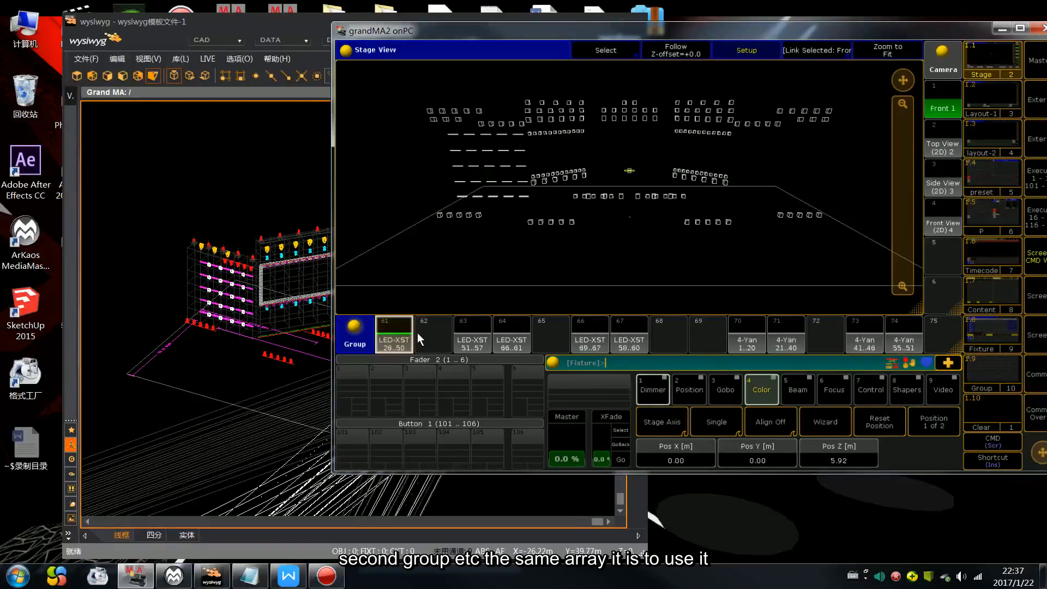
left_click(822, 423)
left_click(626, 169)
left_click(748, 358)
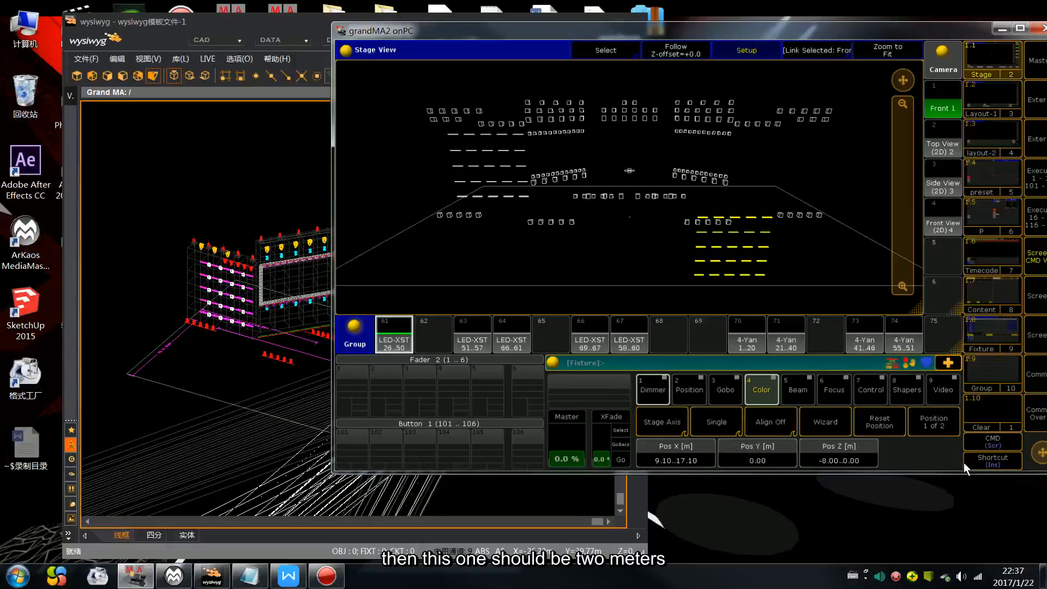
Position the LED-XST 26..50 matrix at Pos X 13.60..21.60, Pos Y 2.10 and Pos Z 2.00..10.00 m.
scroll(846, 461, "up", 20)
scroll(846, 461, "up", 5)
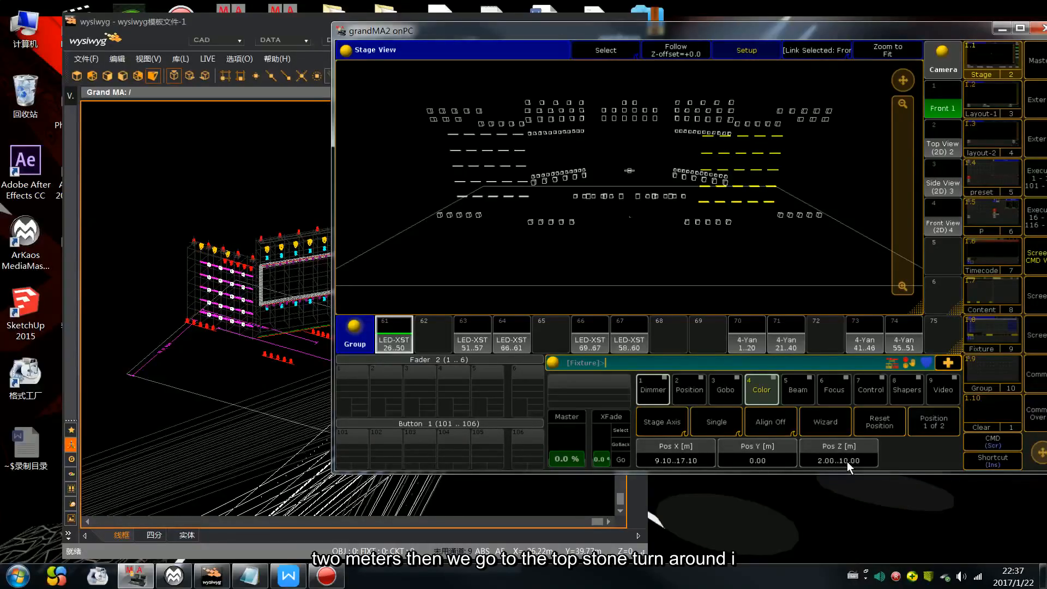
left_click(942, 147)
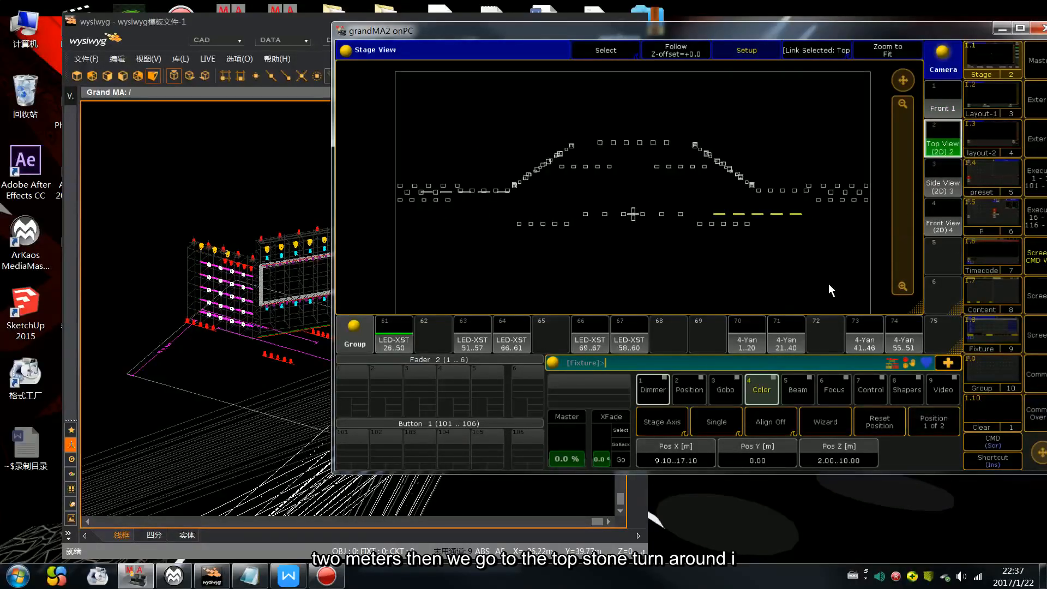
key("Right")
key("Right")
key("Right")
key("Right")
key("Right")
key("Right")
key("Right")
key("Right")
key("Right")
key("Right")
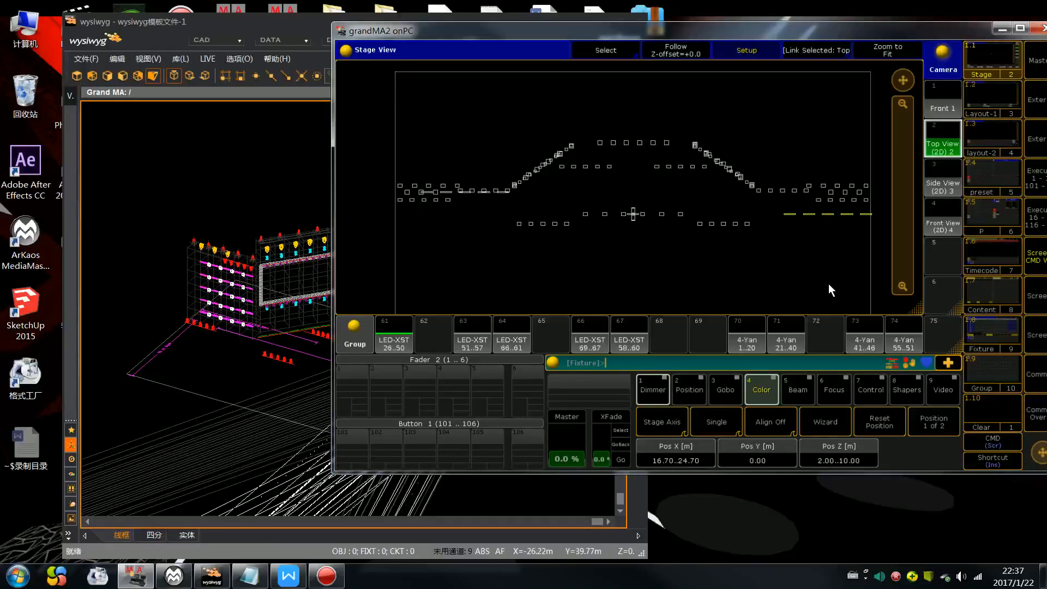
scroll(828, 284, "down", 10)
key("Right")
key("Right")
key("Up")
key("Up")
key("Up")
key("Up")
key("Up")
key("Up")
key("Up")
key("Up")
key("Up")
key("Up")
key("Up")
key("Up")
key("Up")
key("Up")
key("Up")
key("Up")
key("Up")
key("Up")
key("Up")
key("Up")
key("Up")
key("Left")
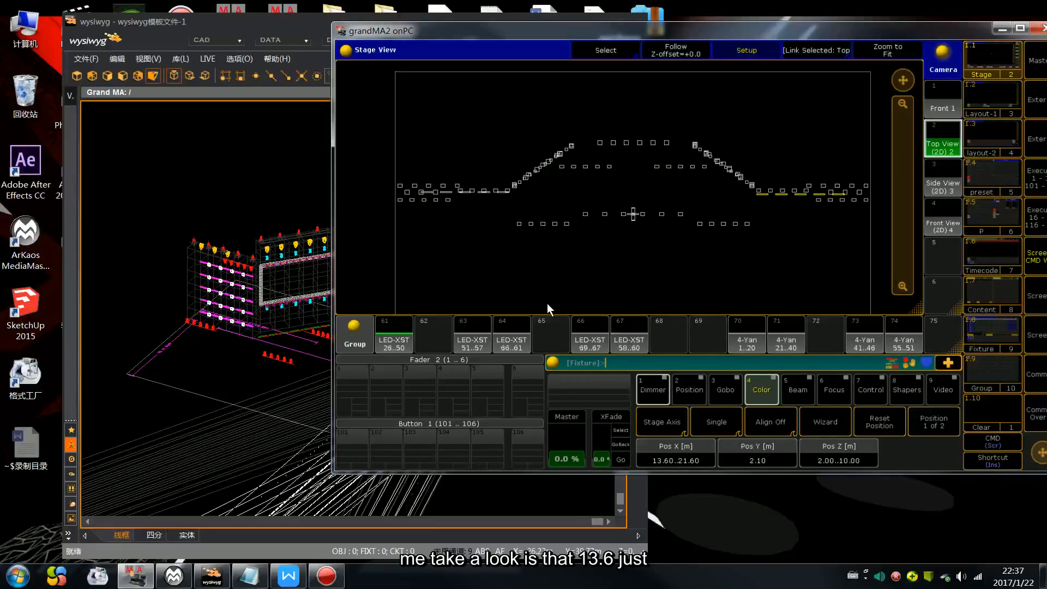
Reselect the LED-XST 1..25 group, shift it to Pos X -21.60..-13.60 m, and clear the selection.
key("c")
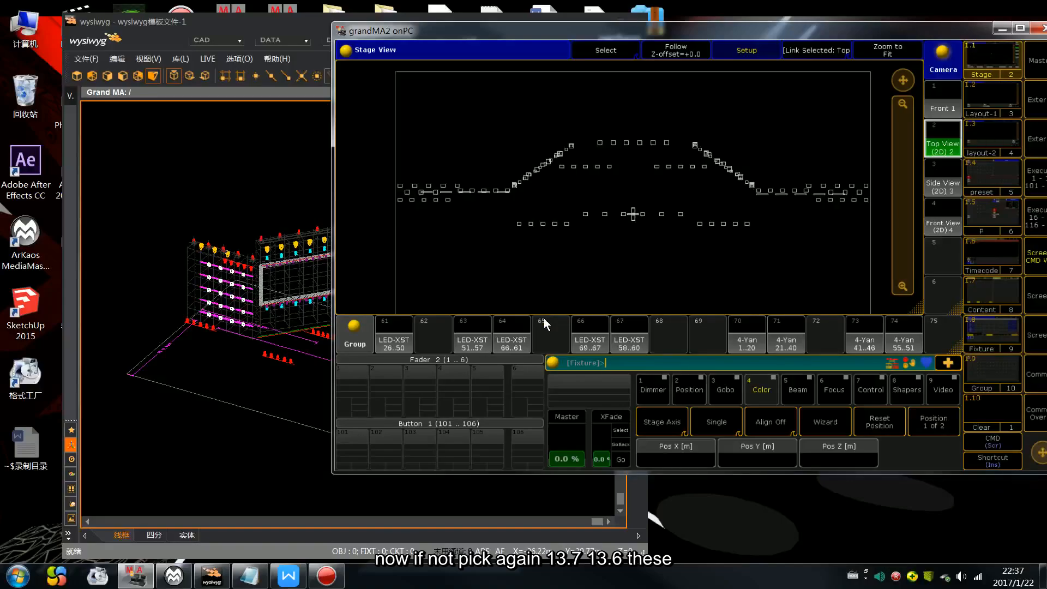
scroll(544, 321, "up", 1)
left_click(942, 333)
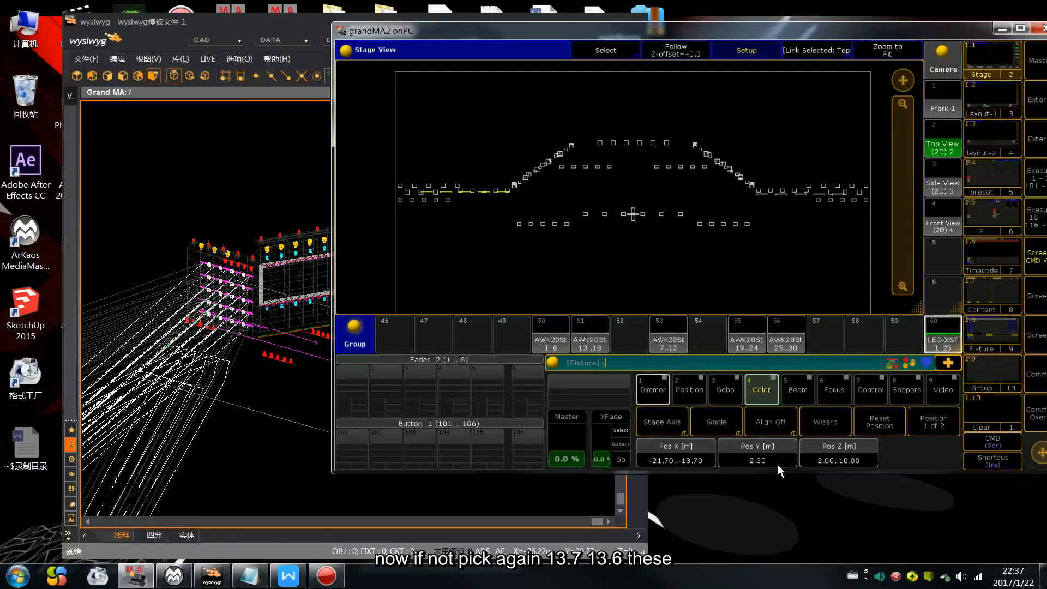
scroll(778, 464, "up", 1)
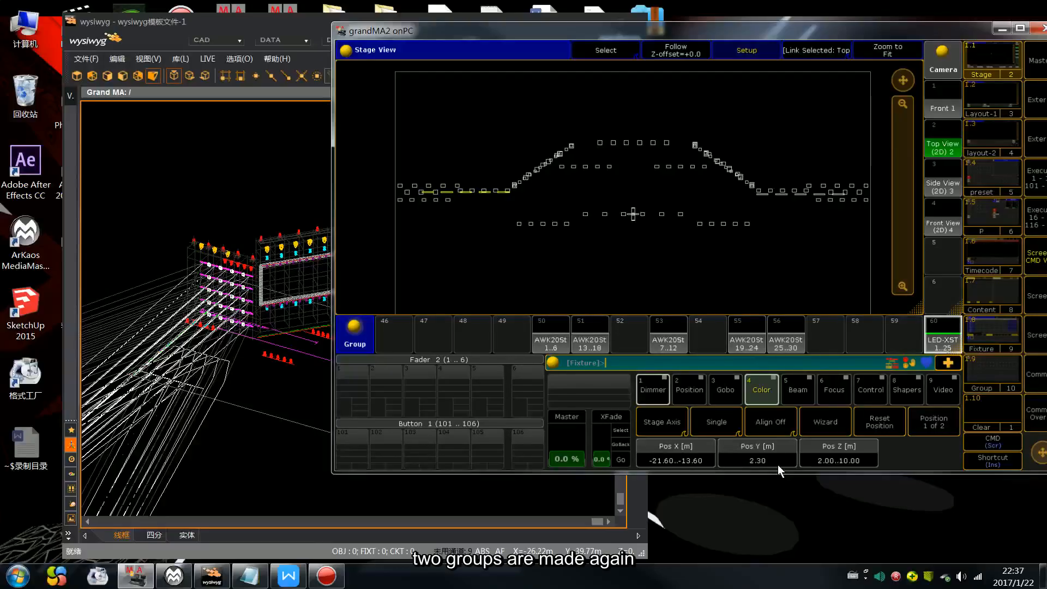
key("c")
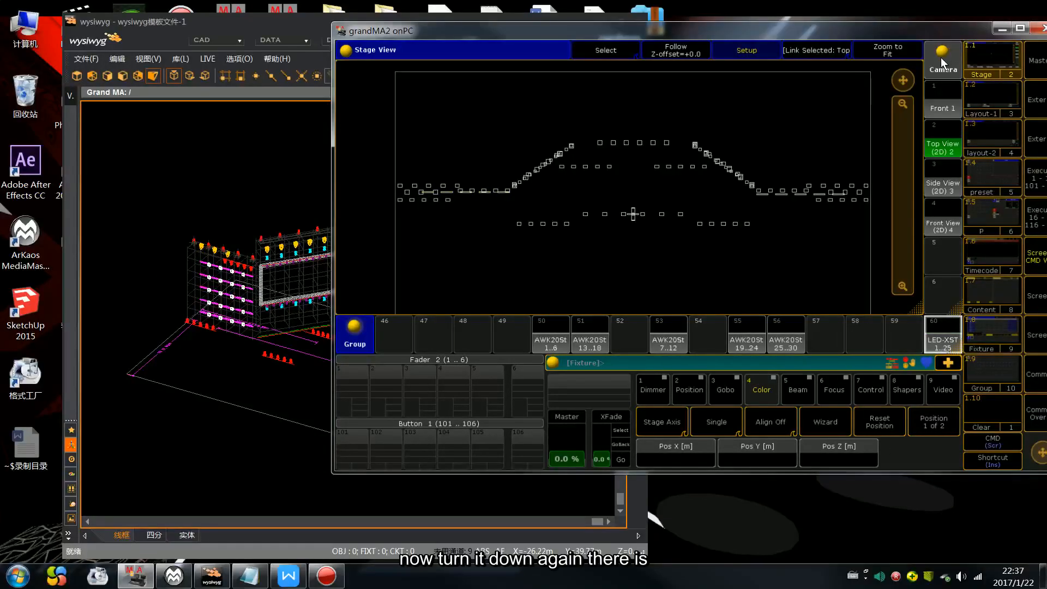
Show the stage from the Front 1 camera and select the LED-XST 51..57 group.
left_click(942, 104)
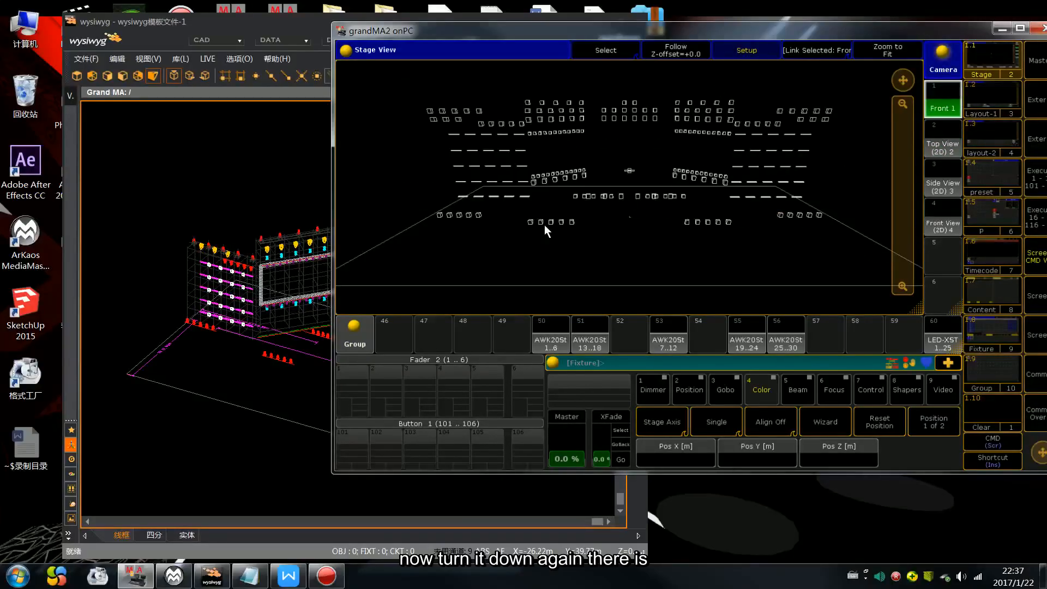
scroll(631, 331, "down", 1)
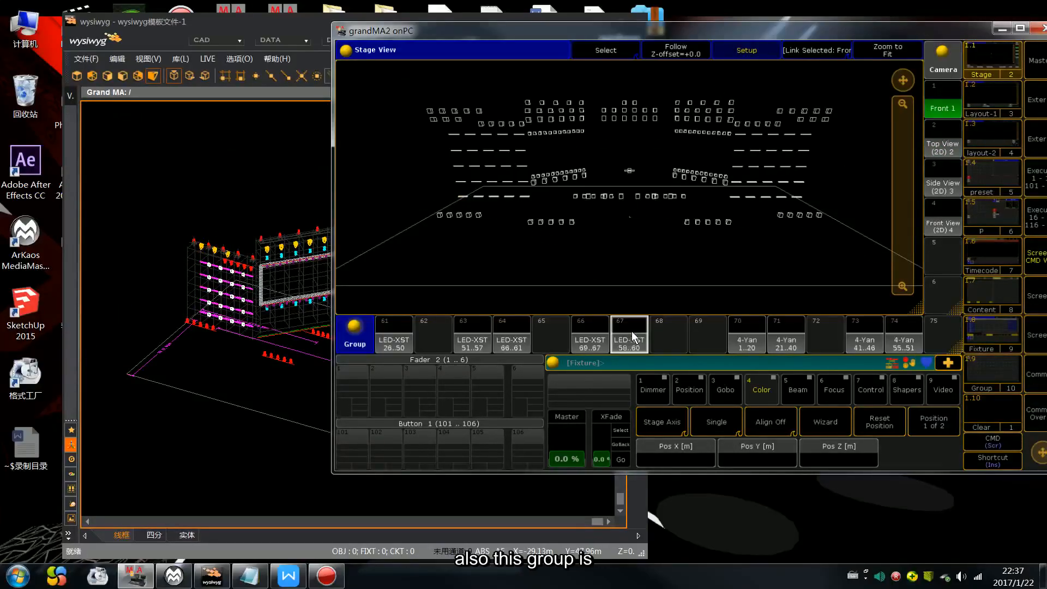
left_click(465, 325)
Switch to wysiwyg and examine the LED strips around the central screen frame in the front elevation and the perspective wireframe.
left_click(257, 168)
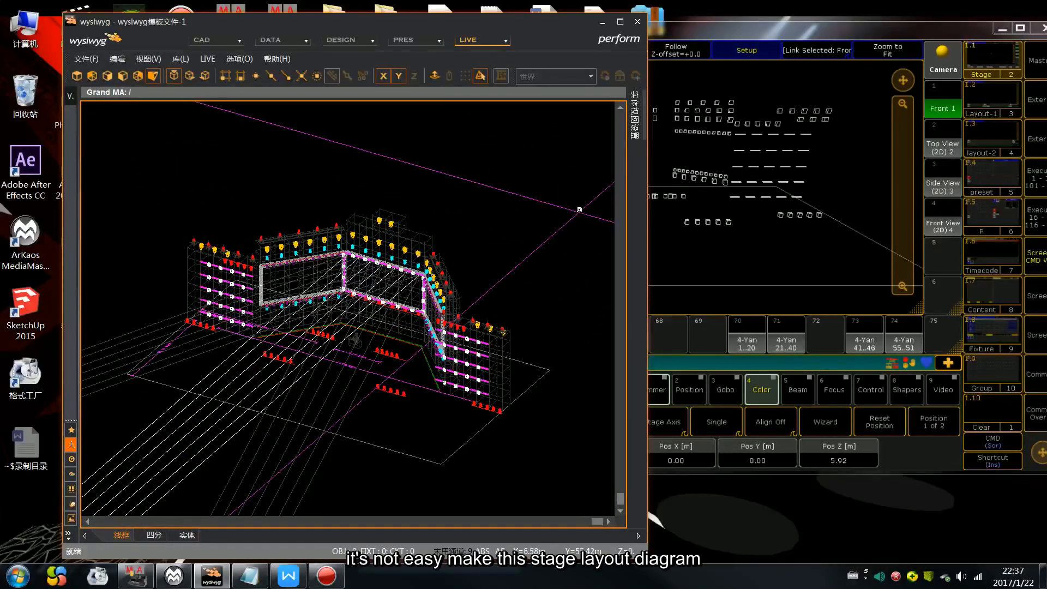
left_click(124, 77)
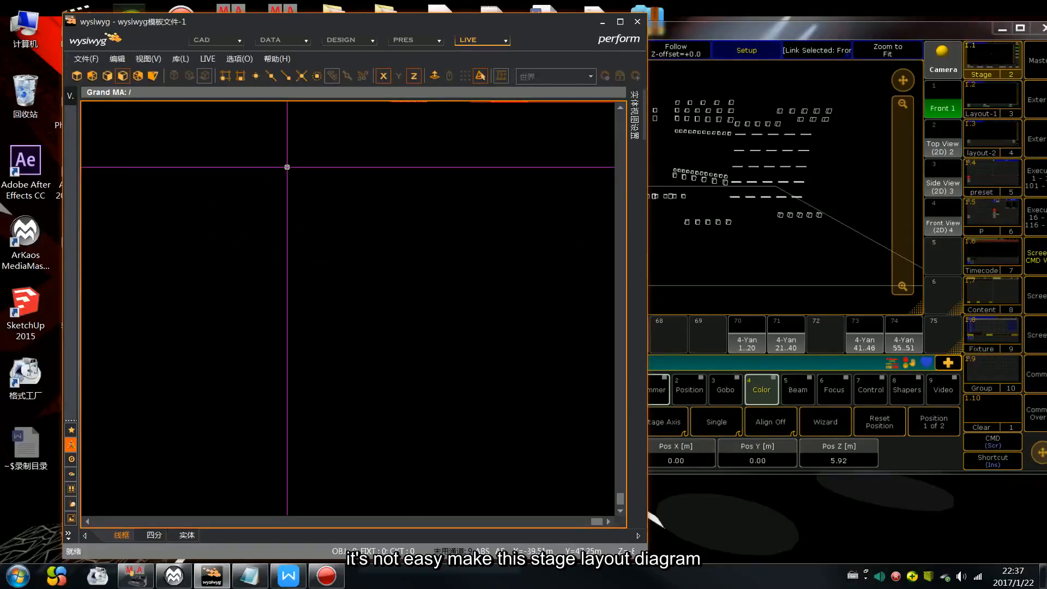
middle_click_drag(406, 157, 423, 246)
scroll(423, 245, "down", 2)
middle_click_drag(429, 200, 385, 309)
scroll(384, 309, "up", 5)
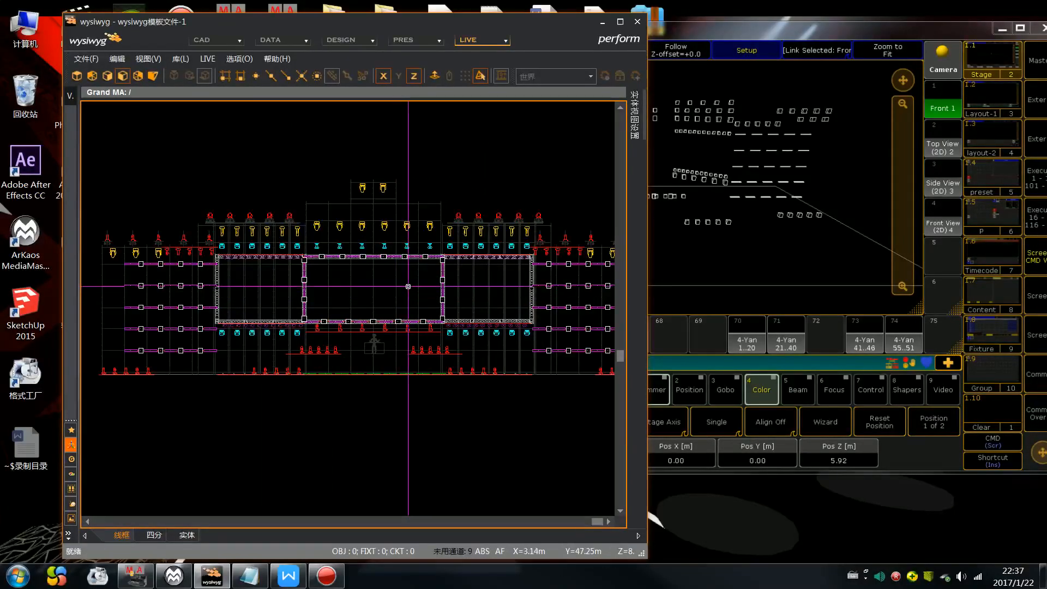
left_click(147, 75)
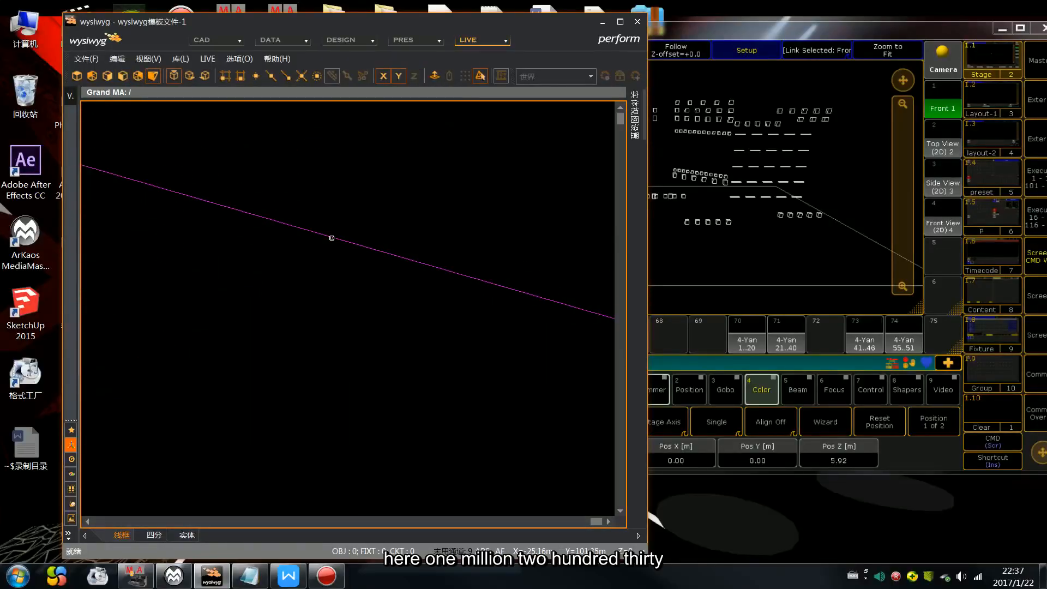
scroll(303, 311, "down", 3)
middle_click_drag(287, 320, 388, 240)
scroll(340, 297, "up", 4)
scroll(340, 297, "up", 2)
middle_click_drag(334, 316, 496, 262)
scroll(475, 264, "down", 1)
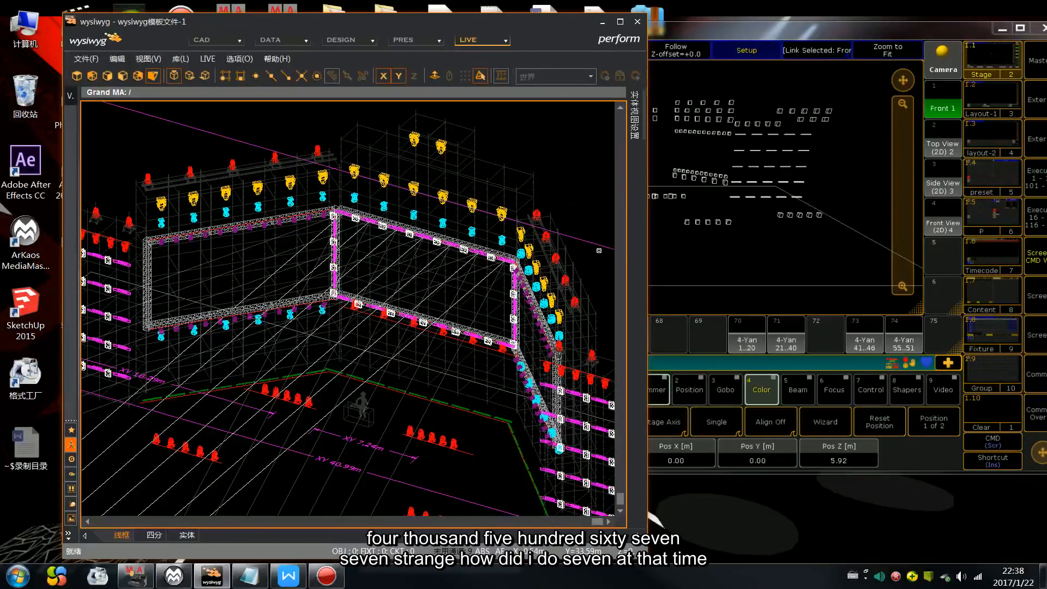
In grandMA2 onPC, spread the LED-XST 51..57 group symmetrically to Pos X -4.70..4.70 m and set Pos Y to 3.50 m.
left_click(729, 246)
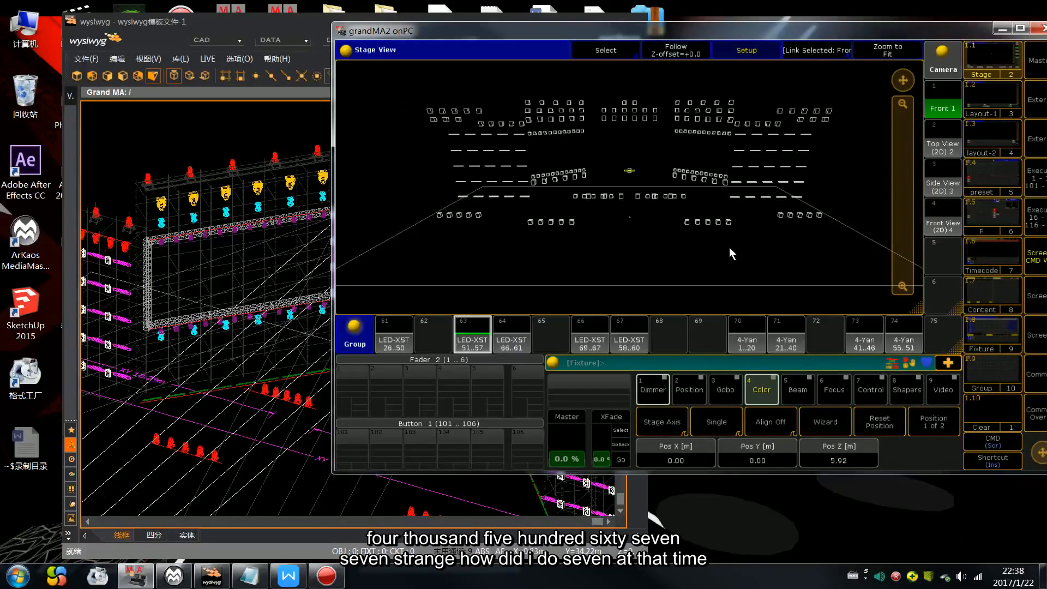
left_click(770, 427)
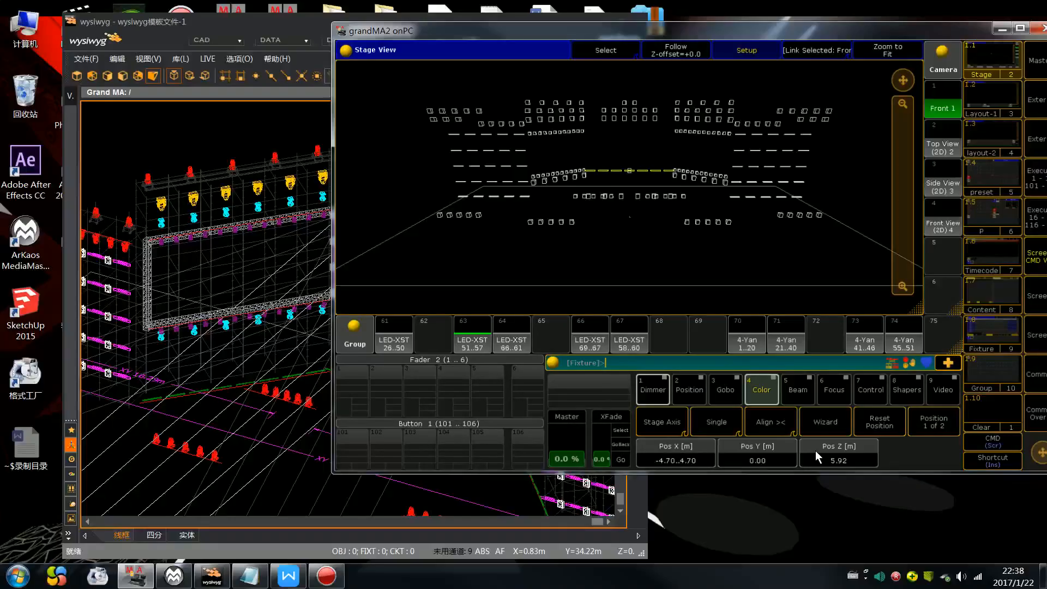
scroll(816, 450, "down", 4)
Check the strip height in the wysiwyg front elevation and set the LED-XST 51..57 group's Pos Z to 4 m in grandMA2.
left_click(268, 231)
left_click(126, 76)
scroll(346, 266, "down", 5)
scroll(403, 238, "up", 6)
middle_click_drag(409, 189, 368, 327)
middle_click_drag(356, 259, 311, 372)
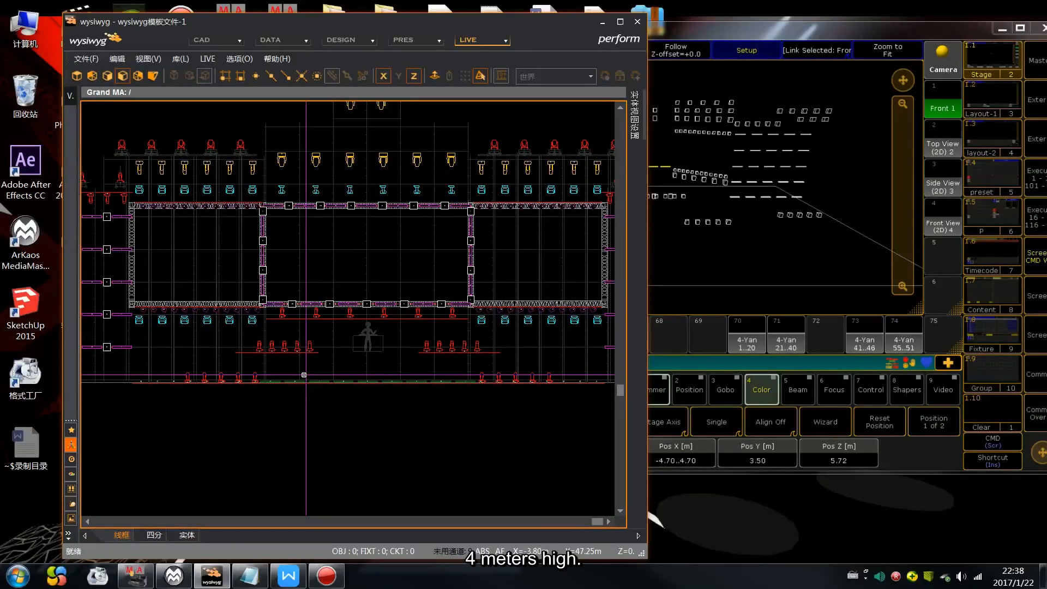
left_click(833, 460)
type("4")
key("Return")
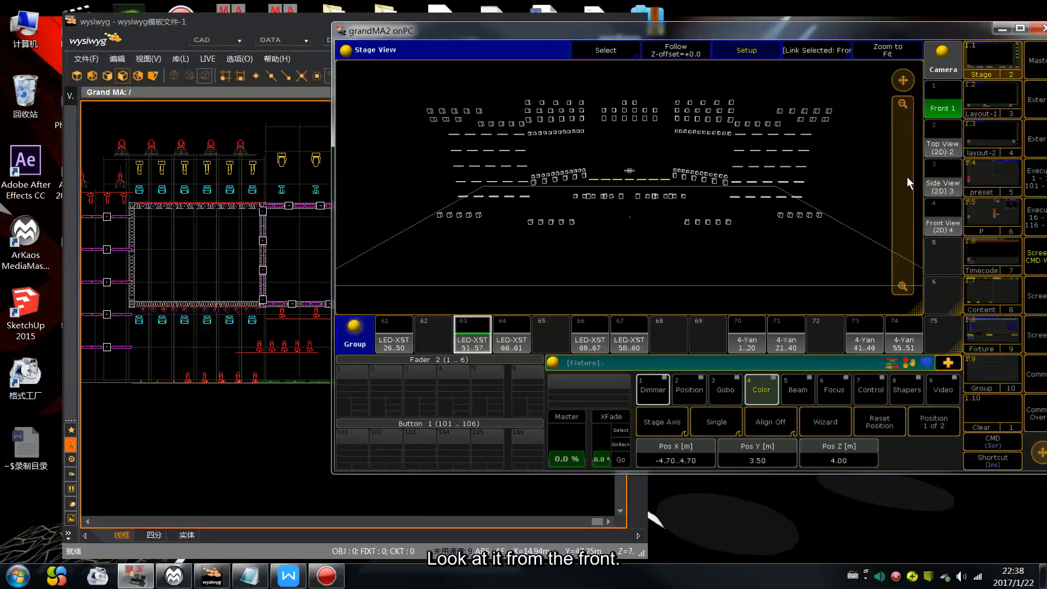
Using the 2D front view, turn alignment off and raise the LED-XST 51..57 row to Pos Z 10.00 m.
left_click(947, 219)
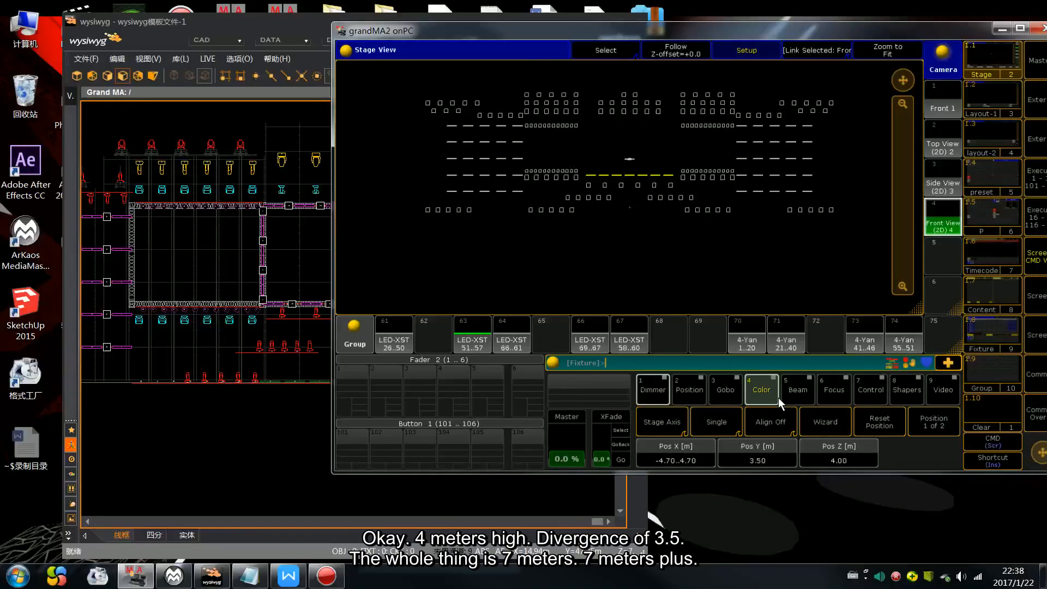
left_click(771, 421)
left_click(770, 421)
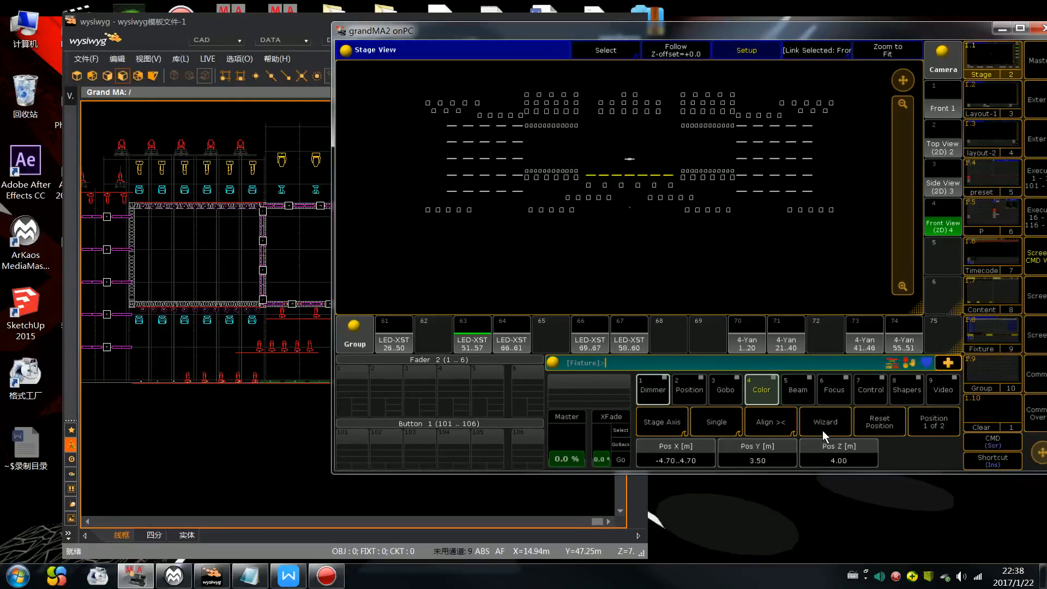
scroll(823, 430, "up", 3)
scroll(822, 430, "down", 3)
left_click(778, 424)
scroll(777, 424, "up", 12)
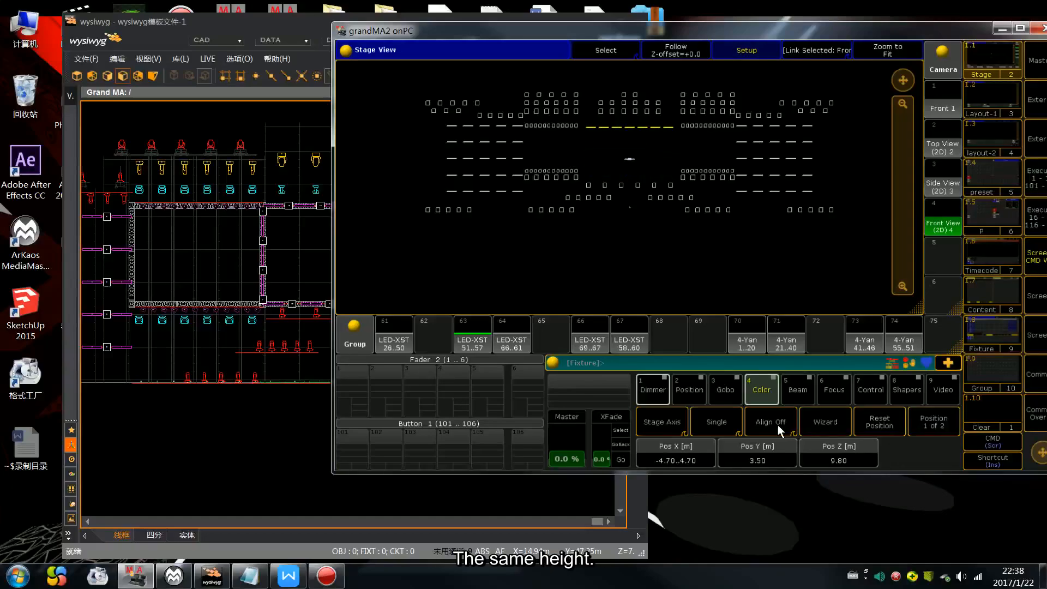
scroll(777, 424, "up", 2)
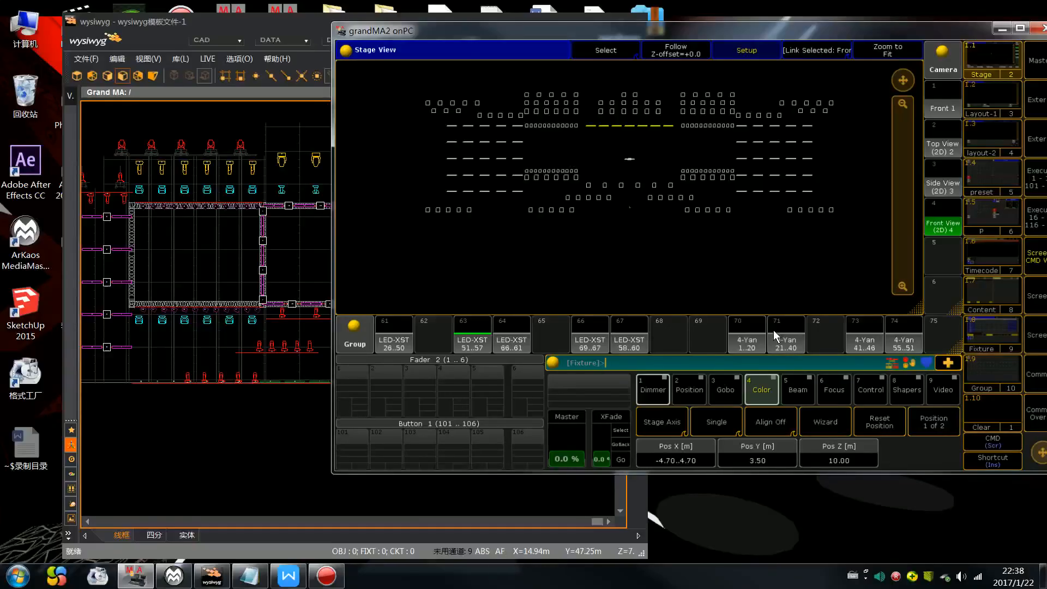
Clear the selection, select the LED-XST 66..61 group, and check its place in the wysiwyg perspective drawing.
left_click(707, 335)
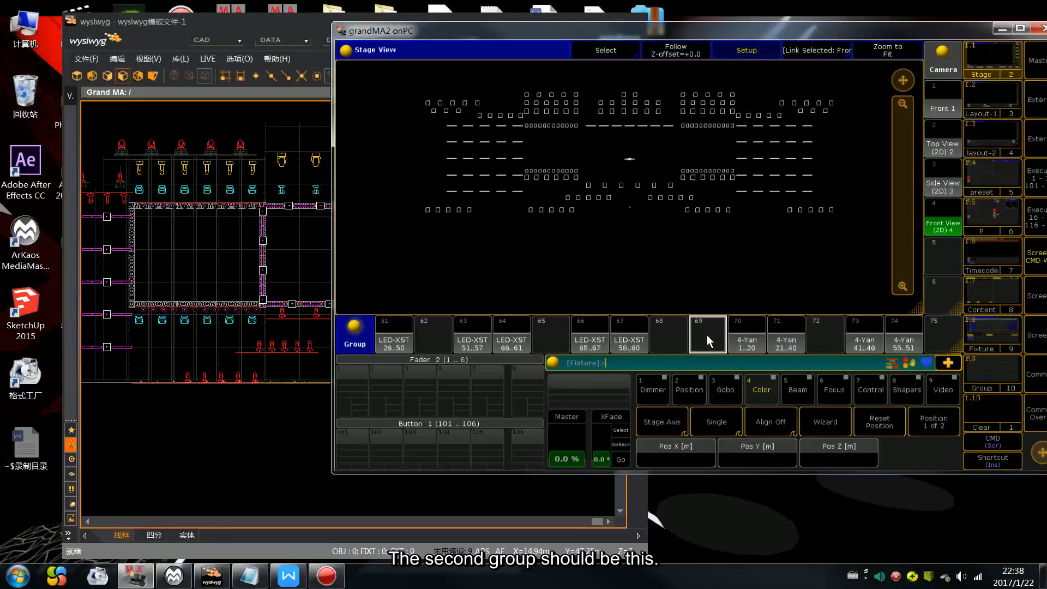
left_click_drag(646, 36, 885, 54)
left_click(753, 360)
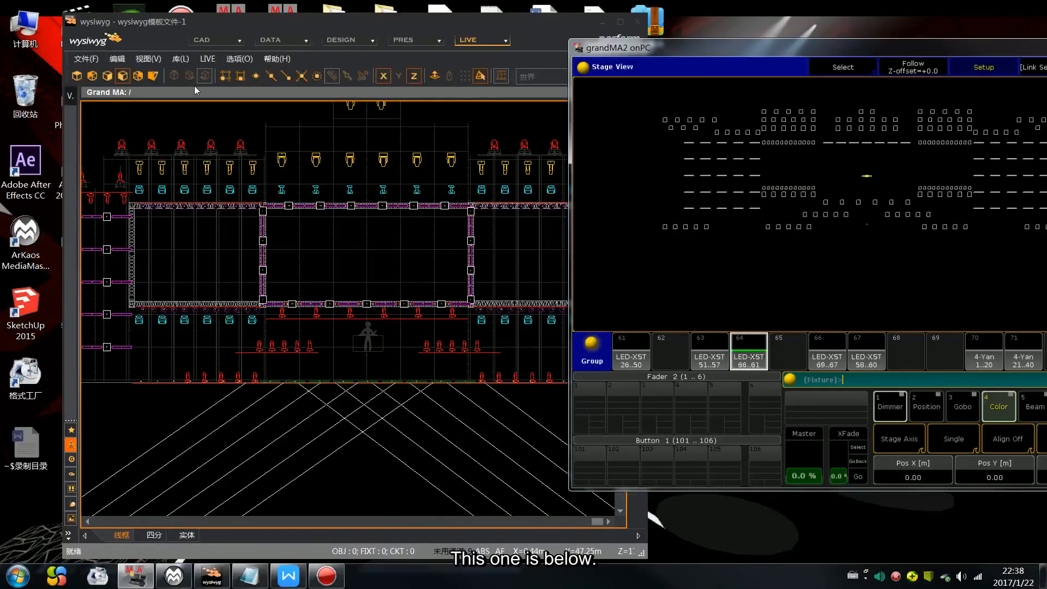
left_click(156, 74)
scroll(410, 241, "down", 3)
scroll(273, 376, "up", 5)
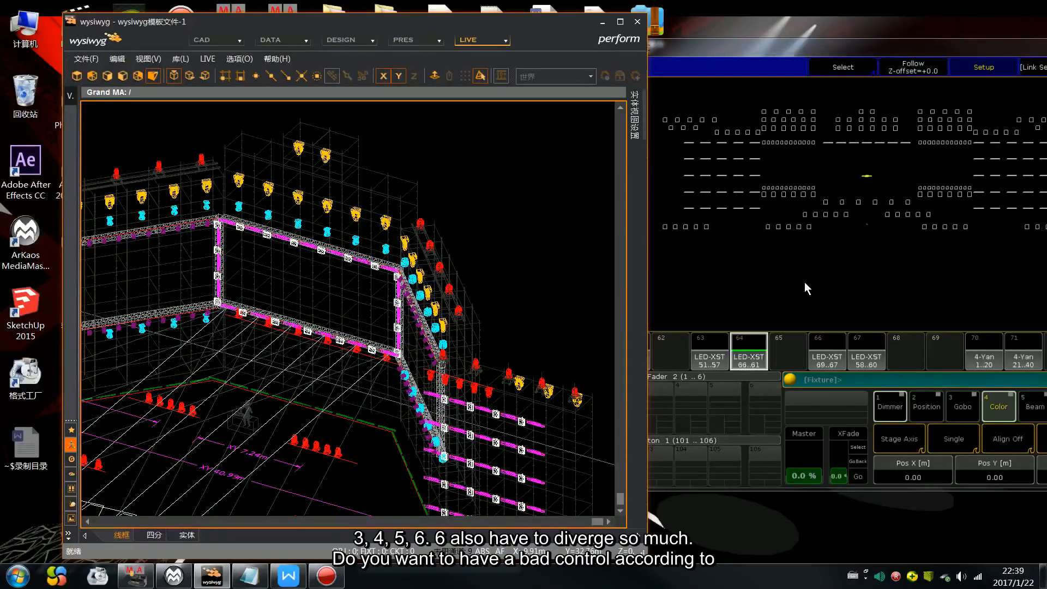
left_click(839, 108)
left_click_drag(853, 55, 647, 47)
Spread the LED-XST 66..61 group with >< alignment to Pos X -4.70..4.90 m, keeping Pos Y at 0.00 m.
left_click(813, 423)
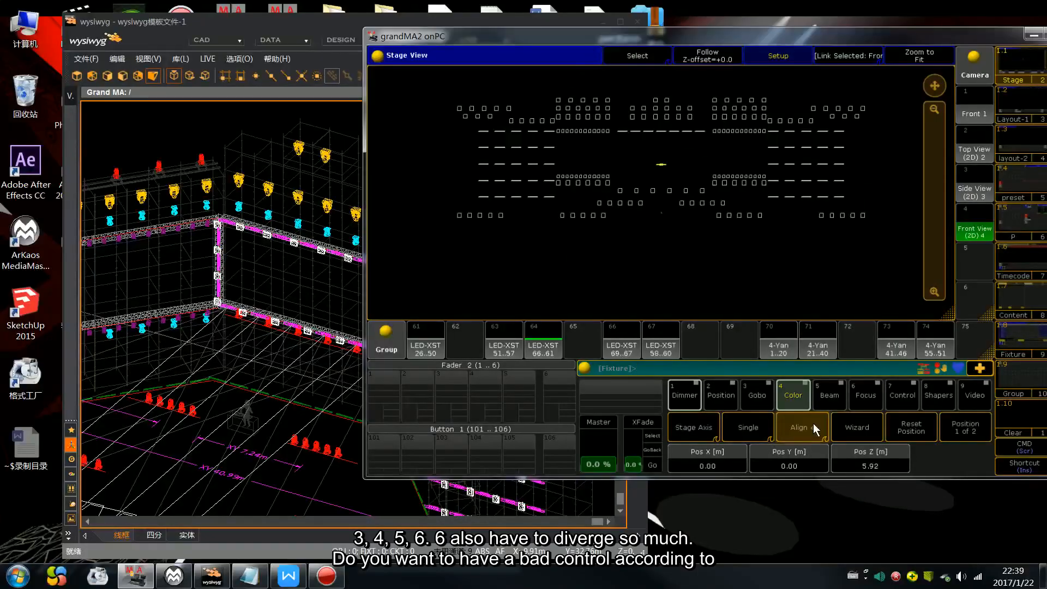
scroll(863, 509, "up", 2)
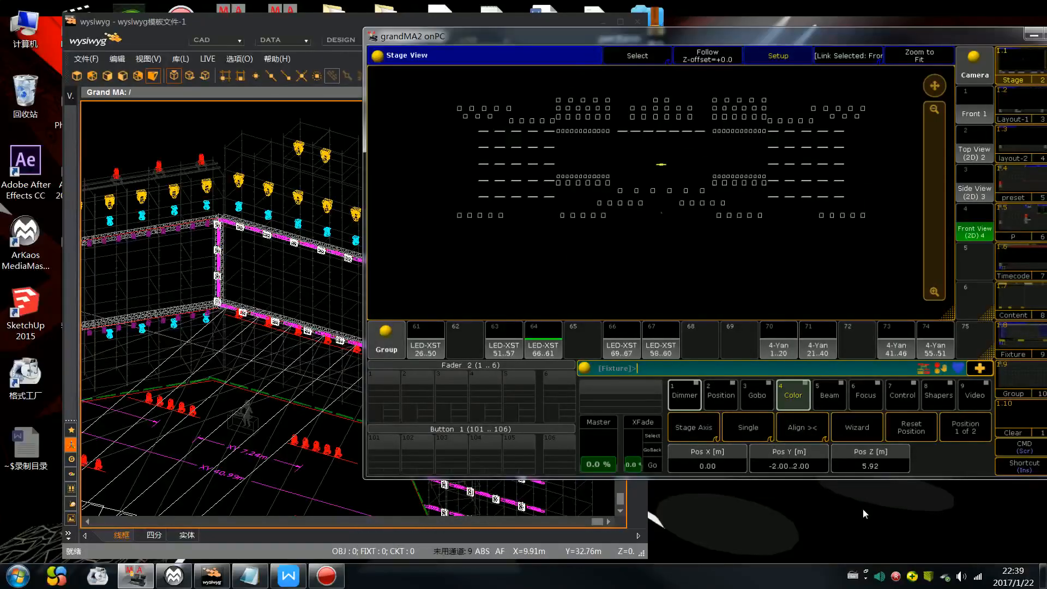
scroll(862, 508, "down", 2)
scroll(863, 508, "up", 1)
left_click(812, 429)
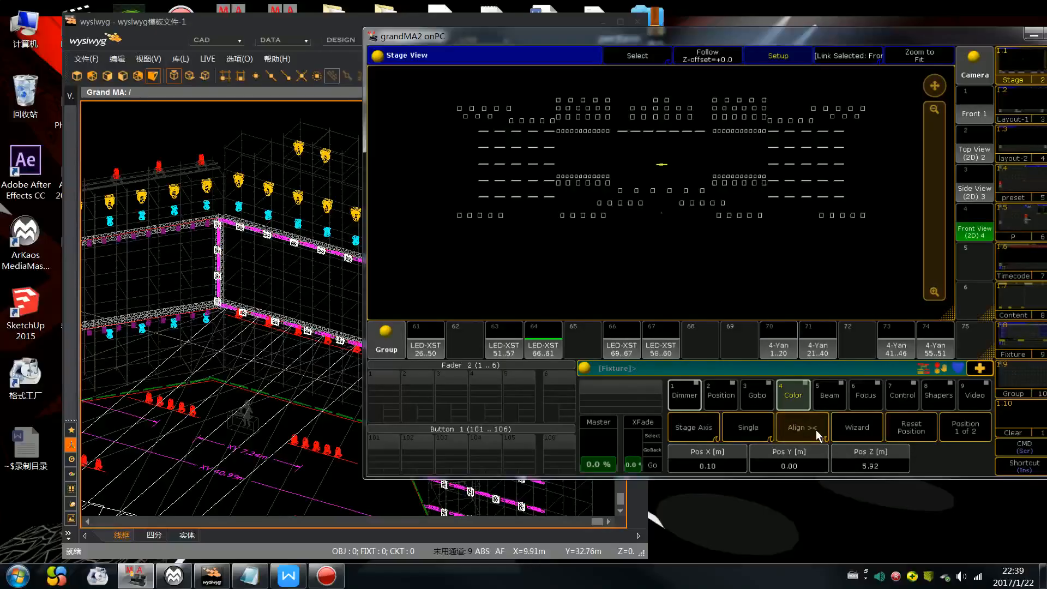
scroll(816, 429, "up", 3)
scroll(816, 430, "up", 3)
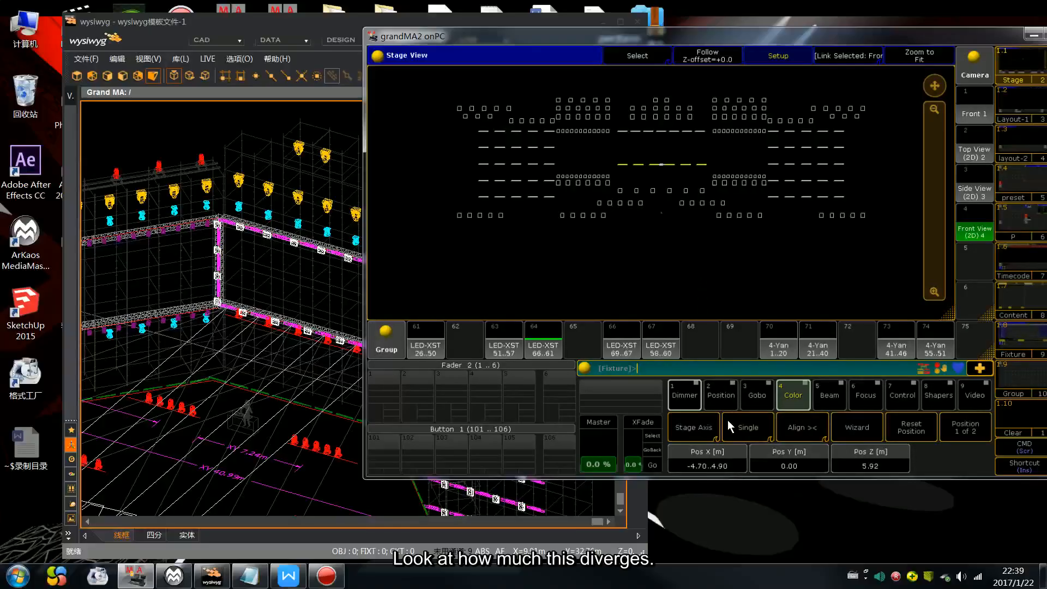
Select the upper LED-XST 51..57 row to compare its position values, and reselect the LED-XST 66..61 group.
left_click_drag(613, 126, 711, 144)
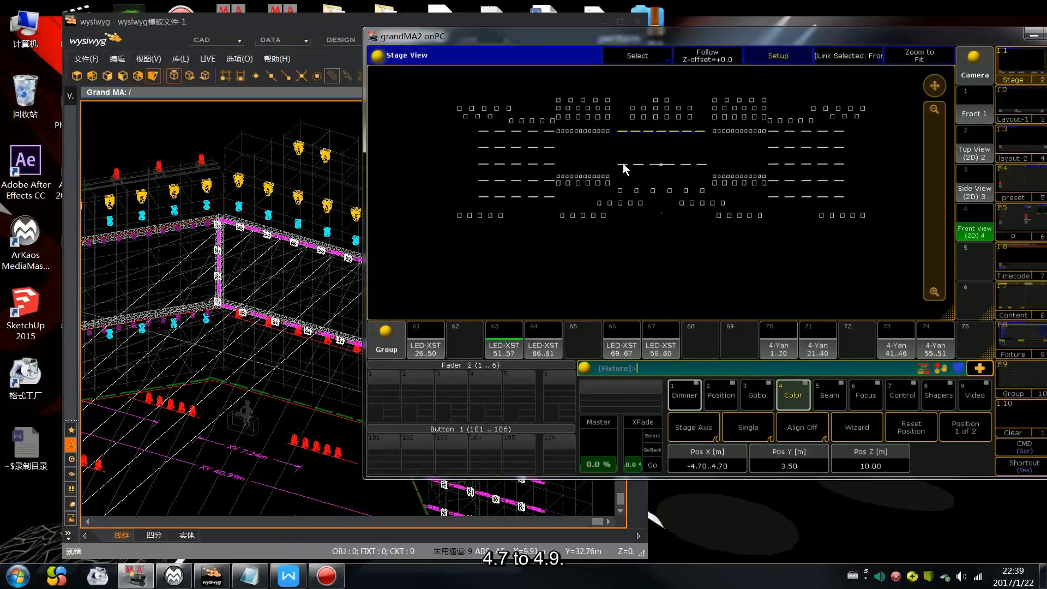
left_click(551, 337)
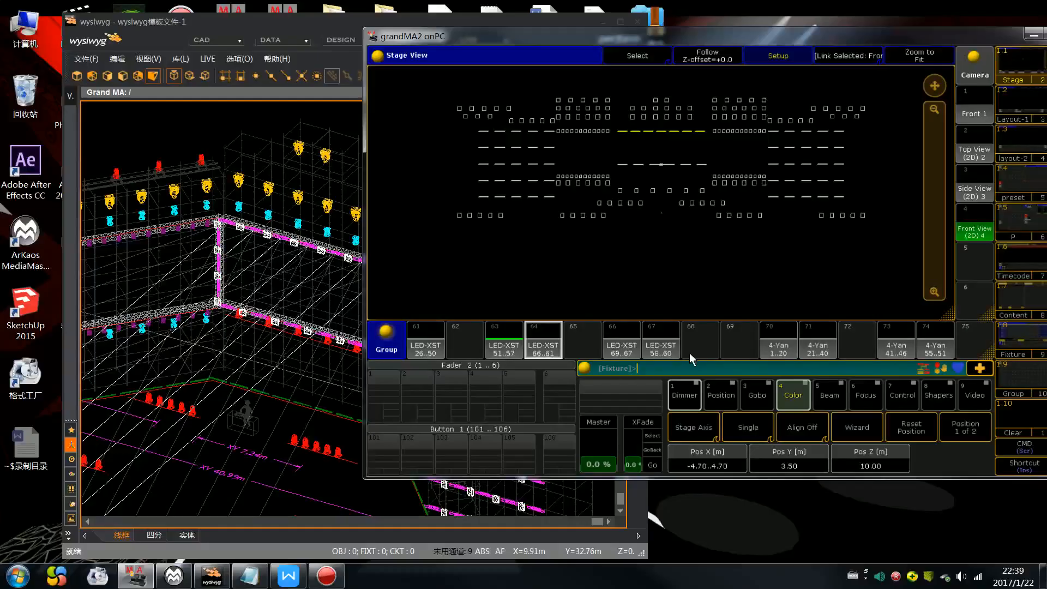
left_click(526, 355)
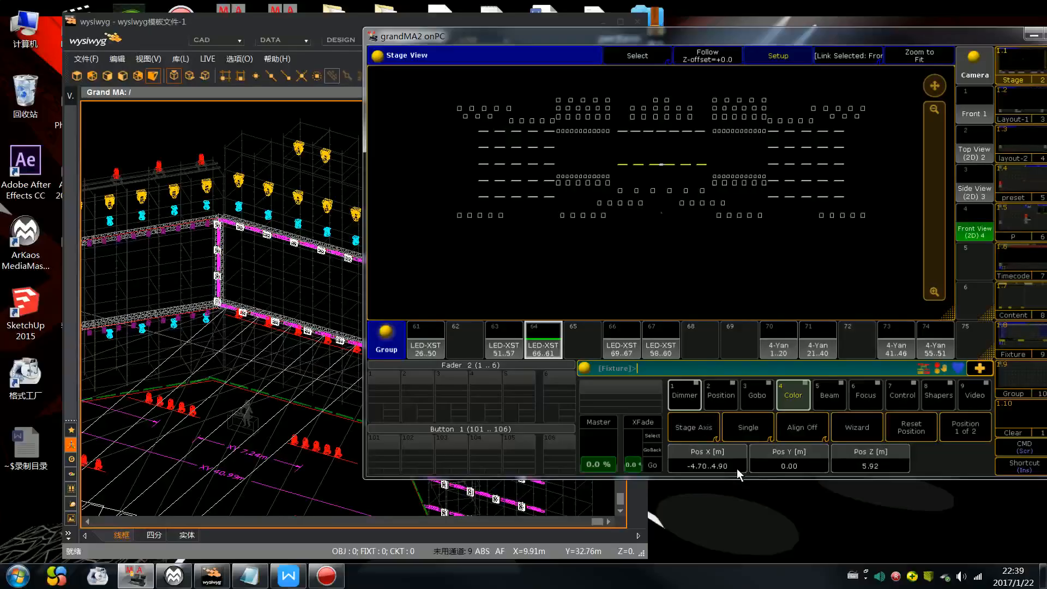
Try a wider X spread on the LED-XST 66..61 row and bring it back to Pos X -4.70..4.90 m.
left_click(796, 421)
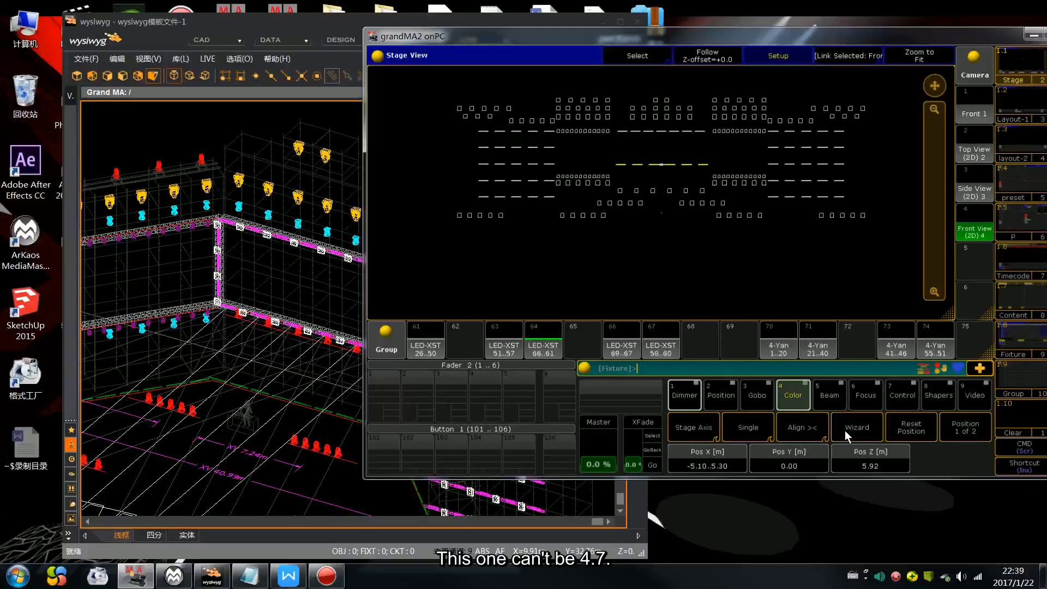
scroll(845, 430, "up", 3)
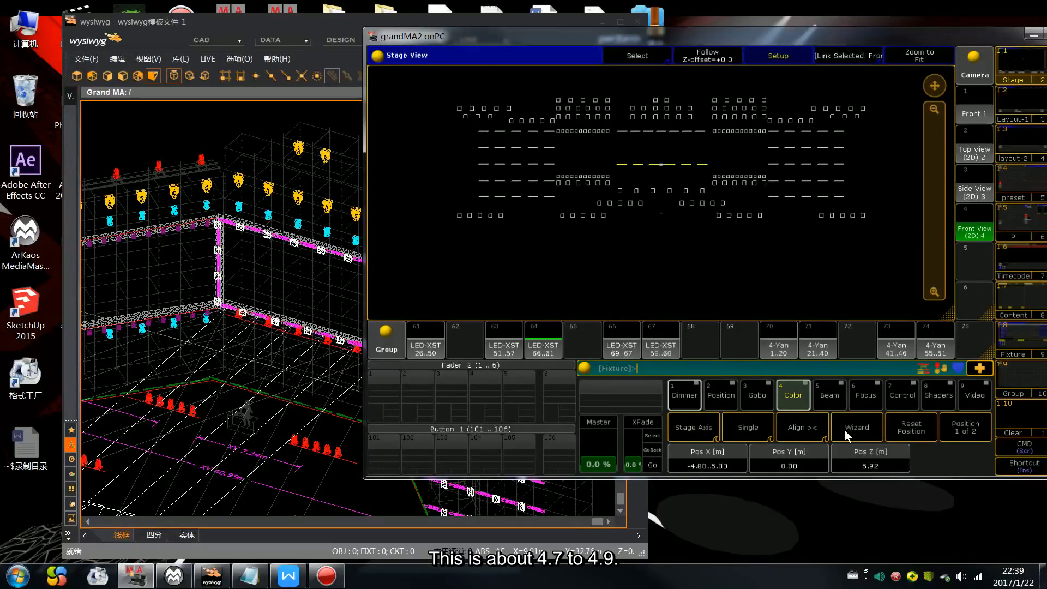
scroll(845, 430, "up", 1)
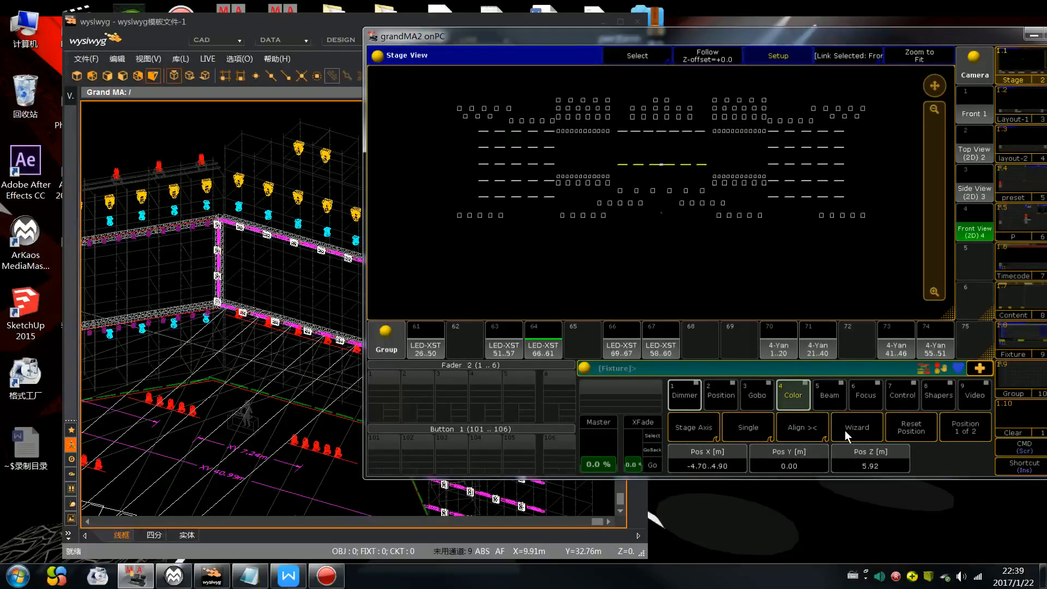
Turn alignment off, lower the LED-XST 66..61 row to Pos Z 4 m, and clear the selection.
scroll(845, 431, "up", 8)
scroll(845, 430, "down", 13)
scroll(845, 430, "down", 11)
scroll(845, 430, "down", 3)
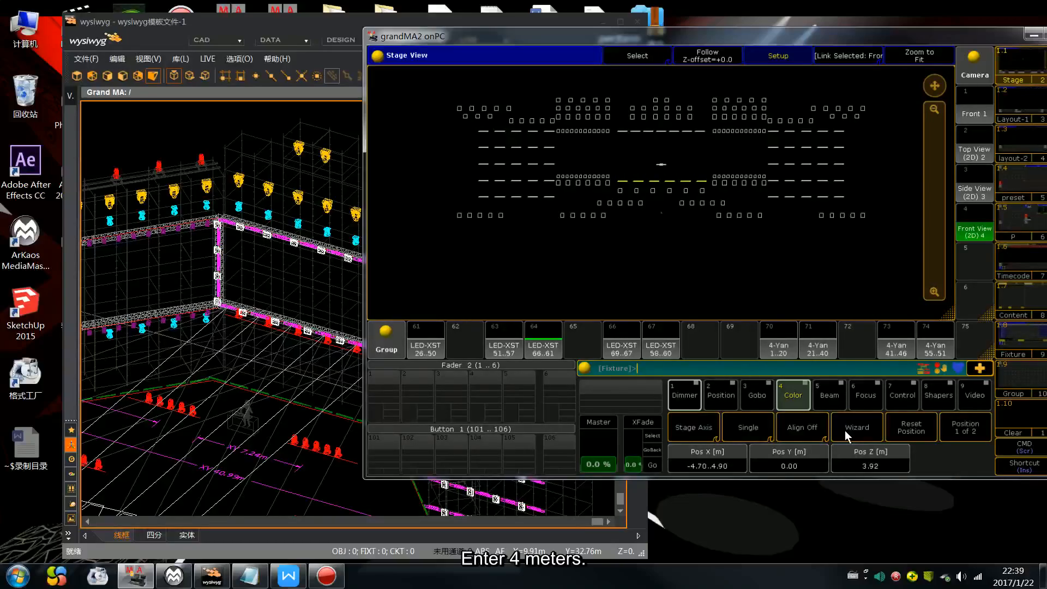
middle_click(845, 430)
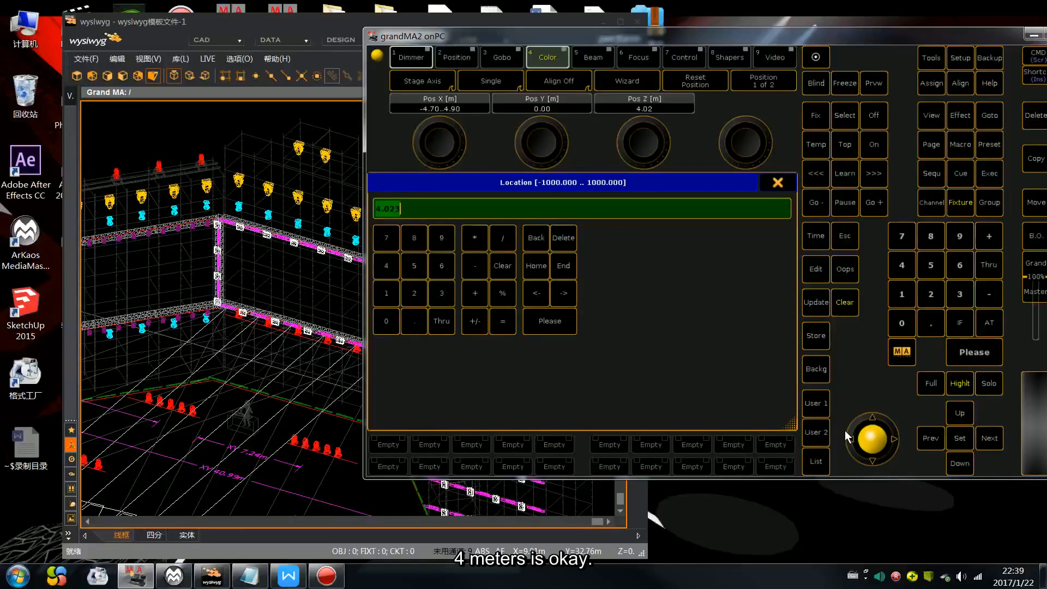
type("4")
key("Return")
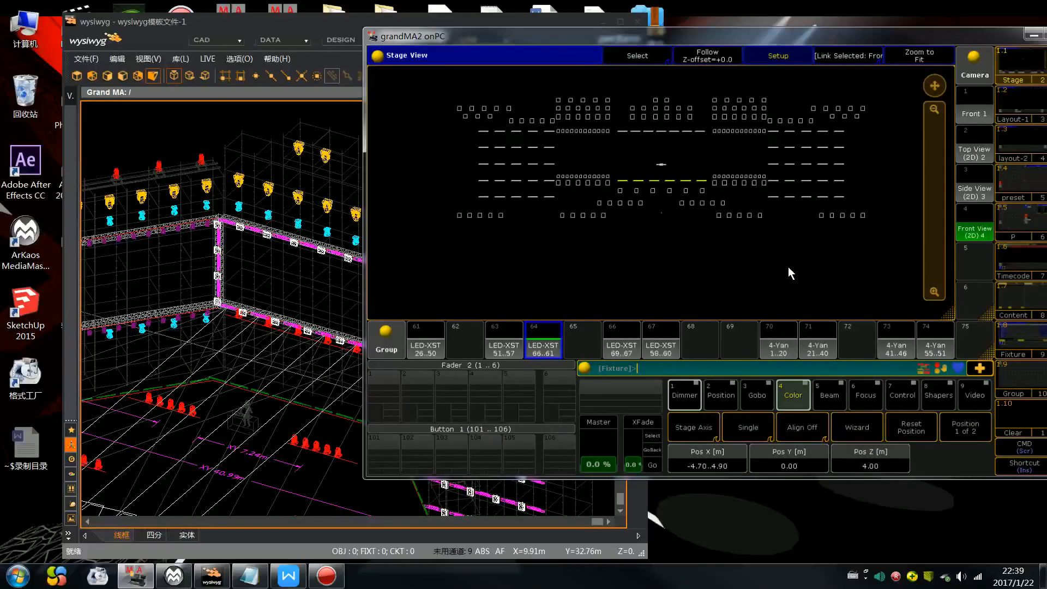
key("Escape")
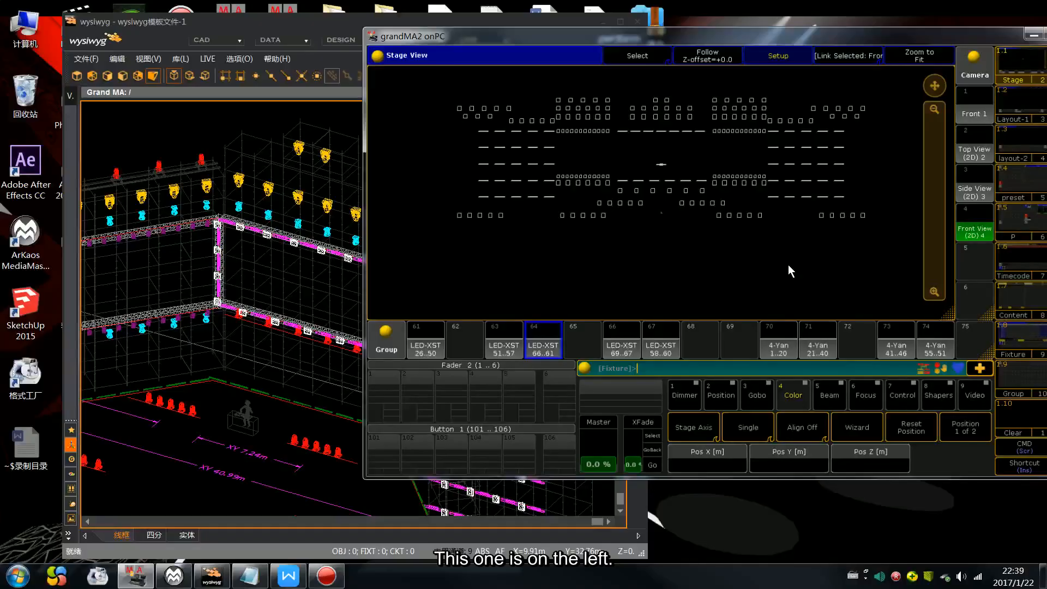
Select the LED-XST 69..67 group and rotate it to Rot Y -90°.
left_click(622, 343)
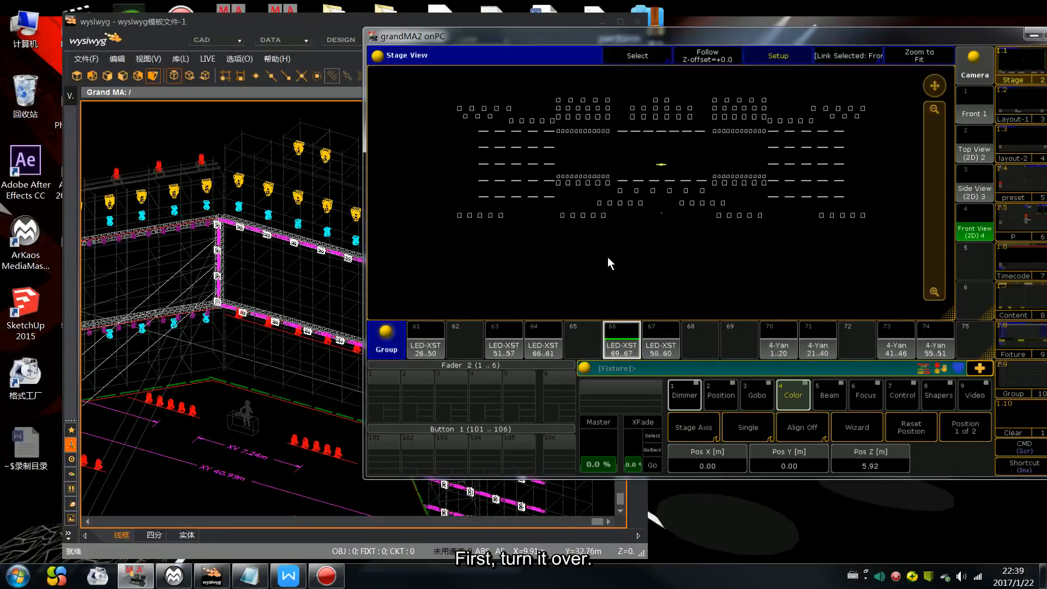
left_click(939, 434)
scroll(924, 477, "down", 10)
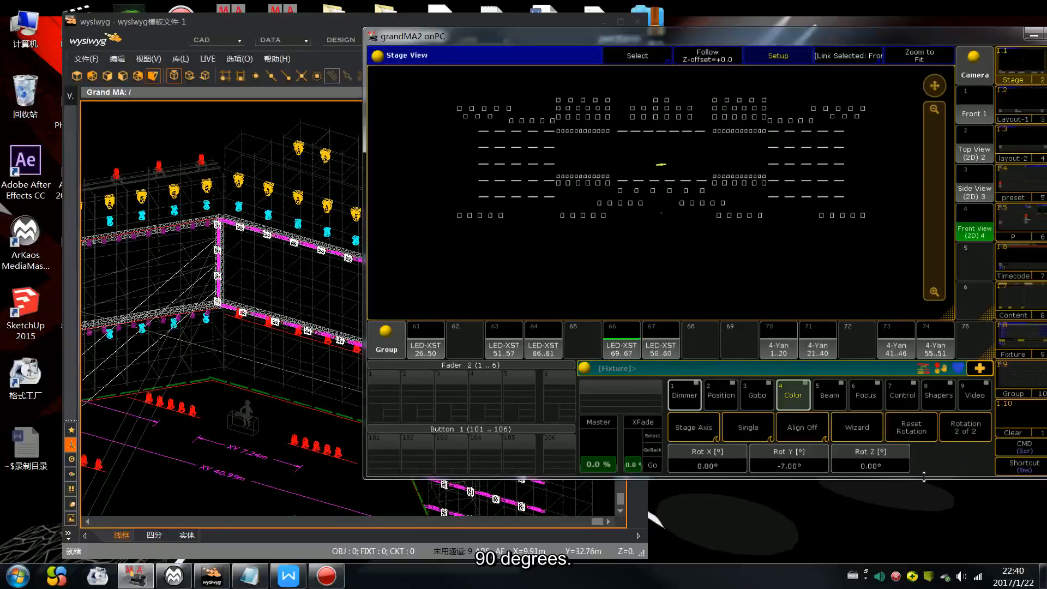
scroll(923, 476, "down", 3)
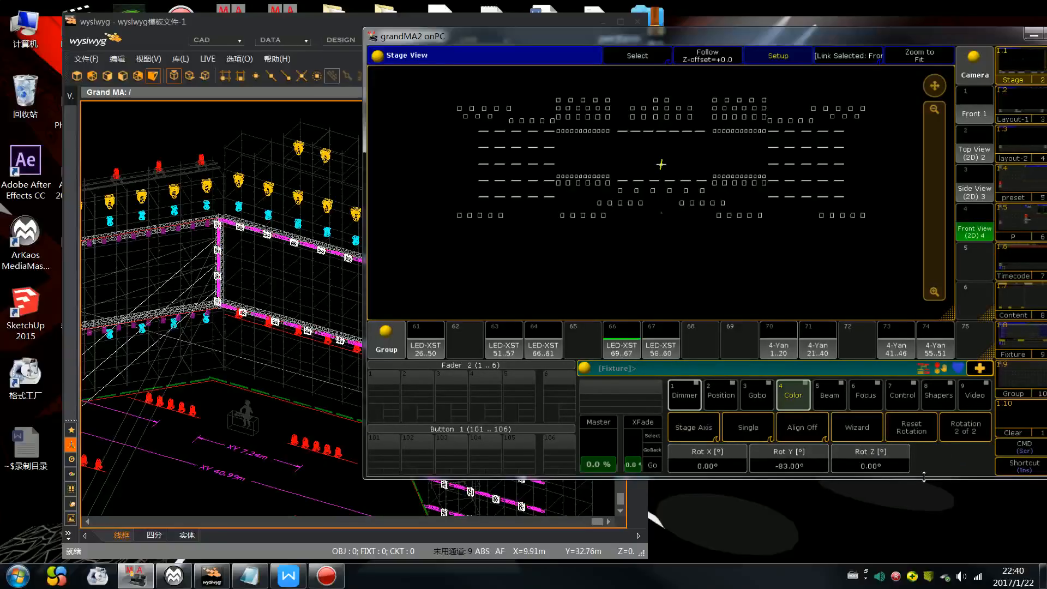
scroll(924, 477, "down", 1)
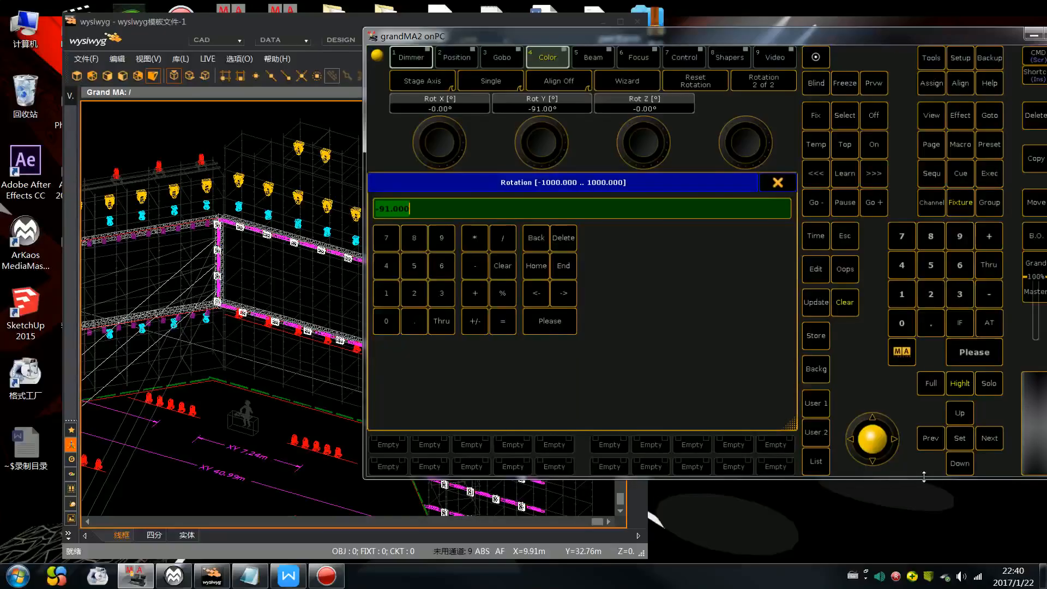
type("-90")
key("Return")
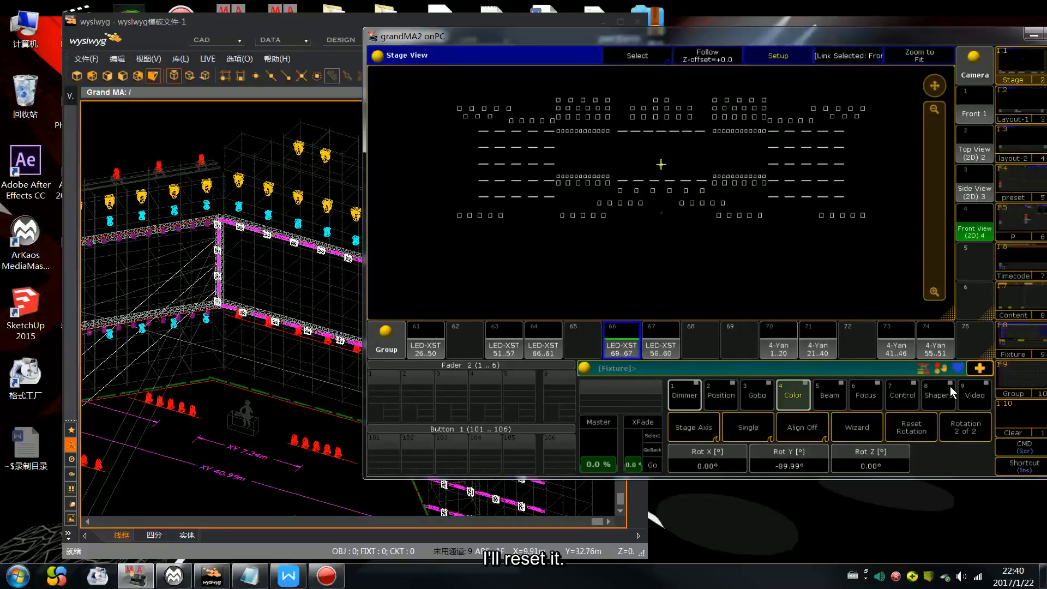
Reset the LED-XST 69..67 rotation, try turning it the opposite way, and bring Rot Y back to about -90°.
left_click(908, 424)
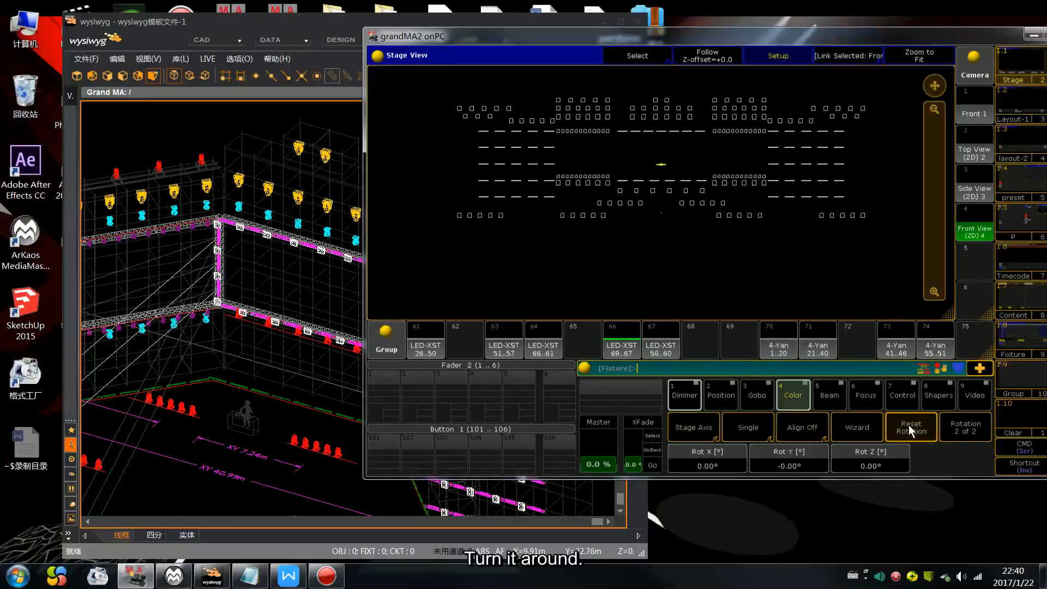
scroll(823, 454, "up", 9)
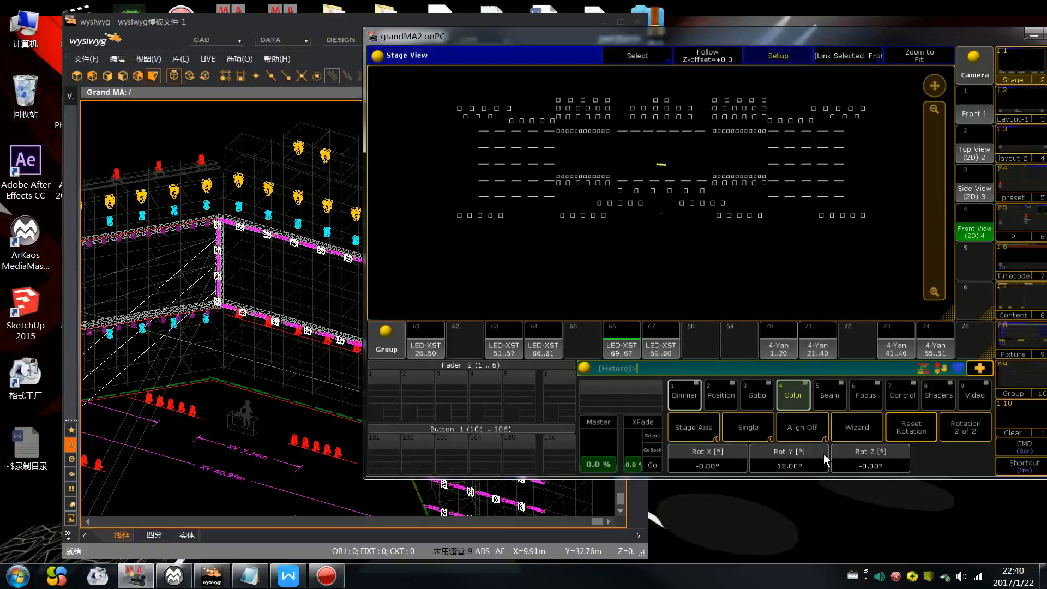
scroll(823, 454, "down", 20)
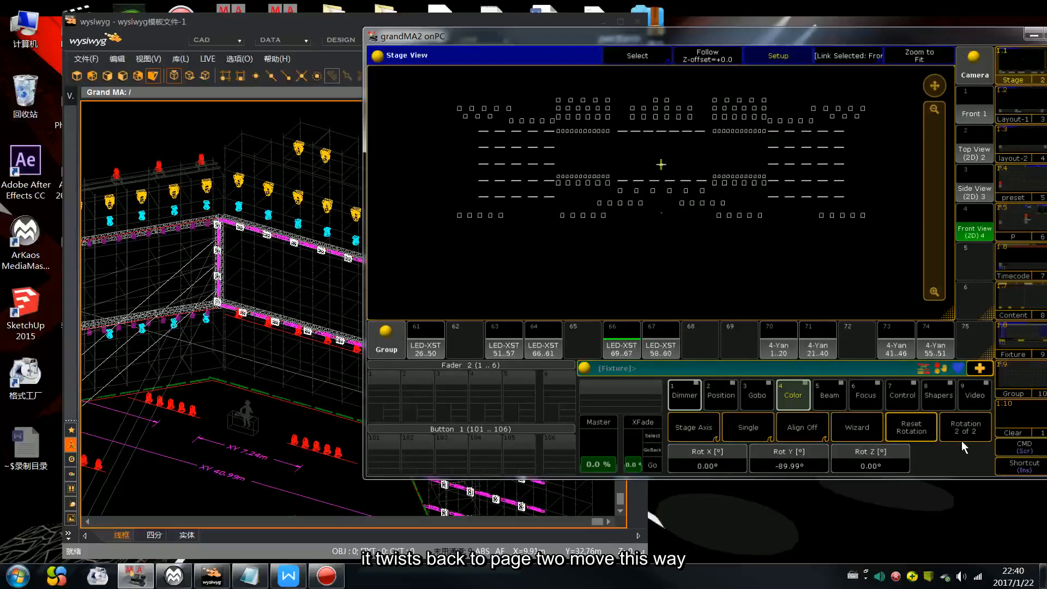
Return to the position values and move the LED-XST 69..67 group to Pos X -5.20 m.
left_click(941, 431)
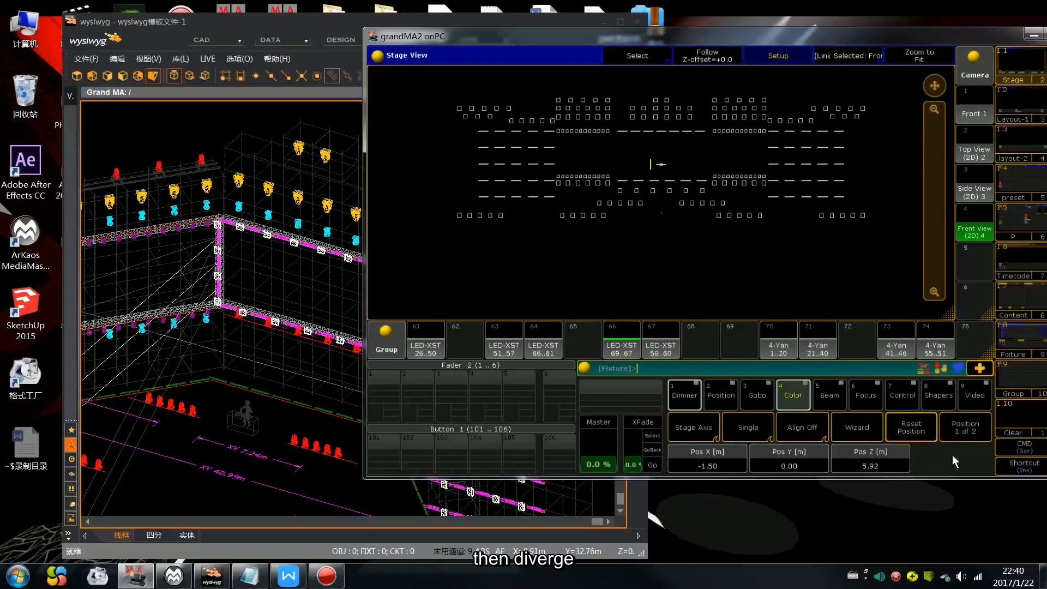
scroll(952, 455, "down", 10)
scroll(952, 455, "up", 2)
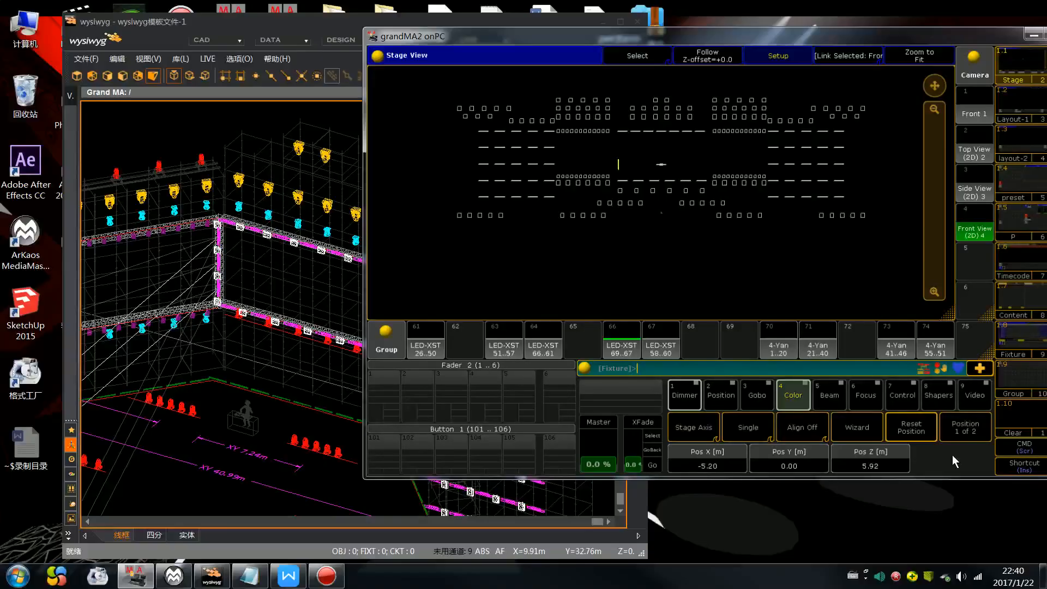
Try aligned spreads of the LED-XST 69..67 group along Pos Y and Pos Z, reverse them, and turn alignment off.
left_click(802, 427)
scroll(803, 430, "up", 3)
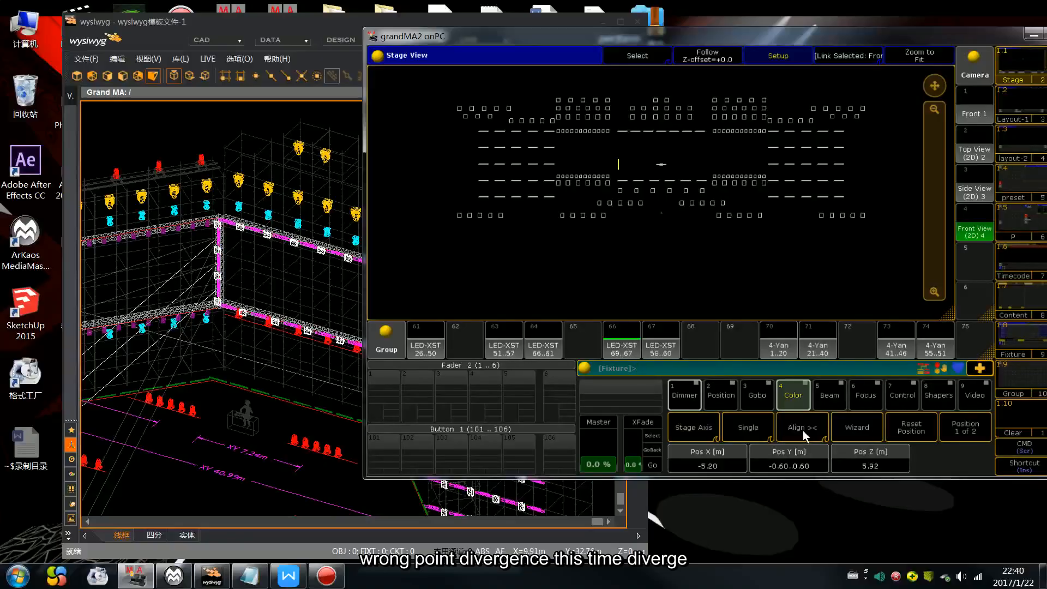
scroll(803, 431, "down", 3)
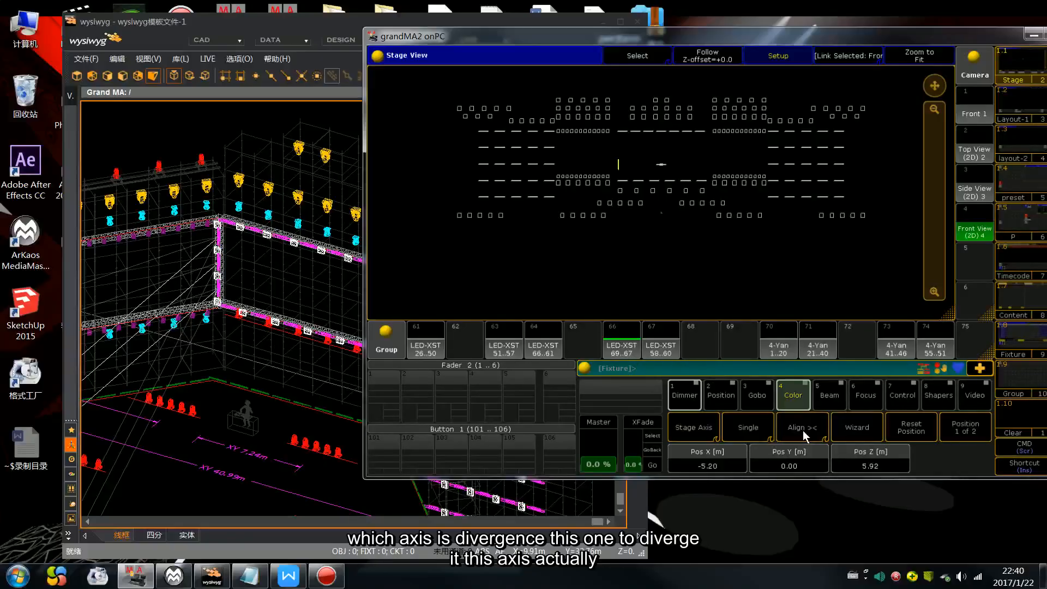
left_click(799, 422)
left_click(798, 422)
left_click(799, 422)
left_click(799, 422)
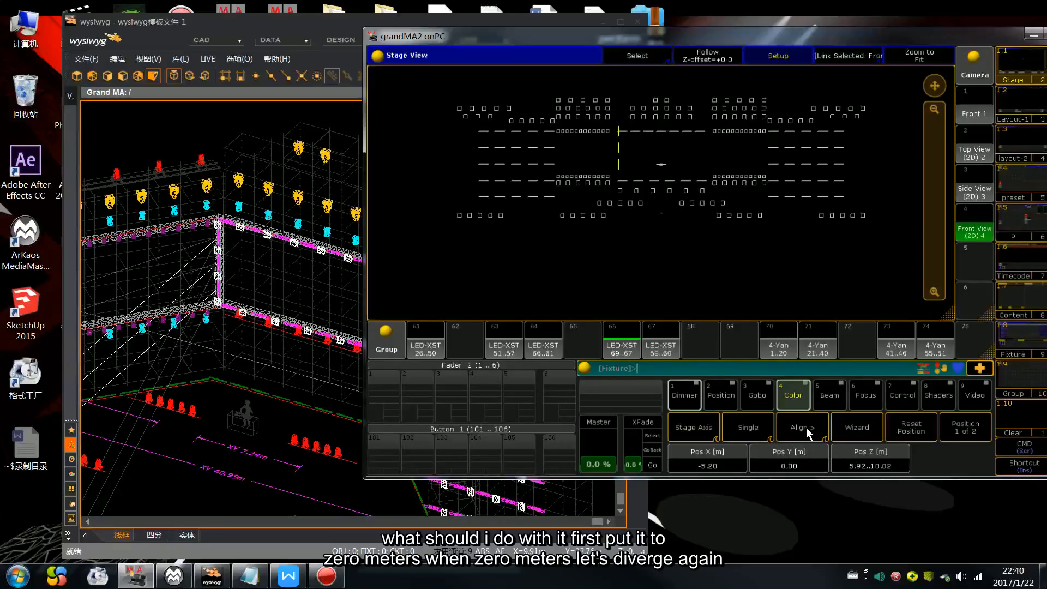
key("ctrl+z")
left_click(806, 433)
Set the LED-XST 69..67 group to Pos Z 0 m and spread it with >< alignment to Pos Z -2.00..2.00 m.
left_click(873, 463)
type("0")
key("Return")
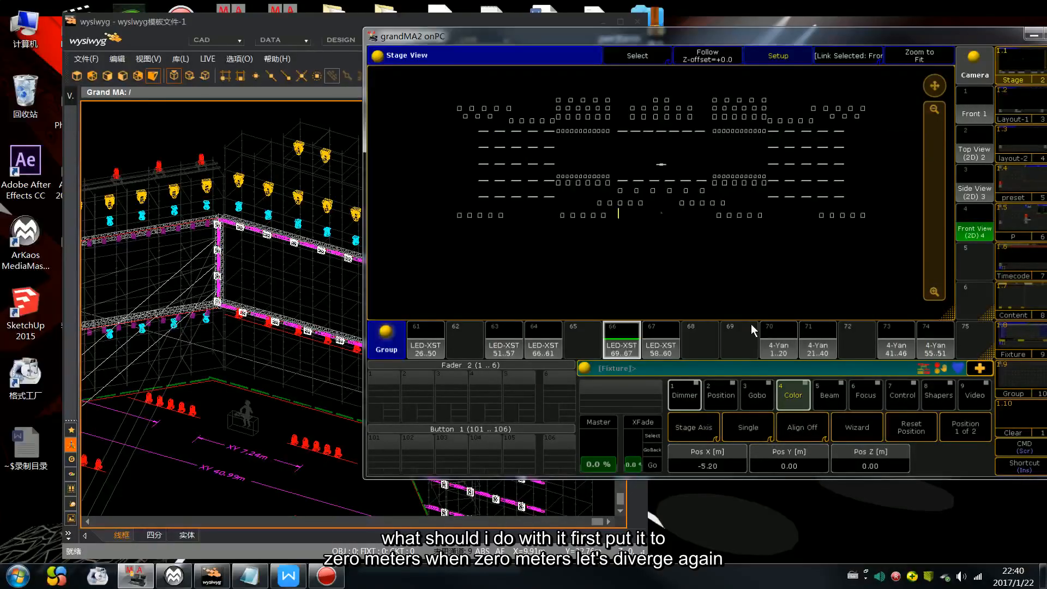
left_click(811, 425)
scroll(894, 475, "up", 1)
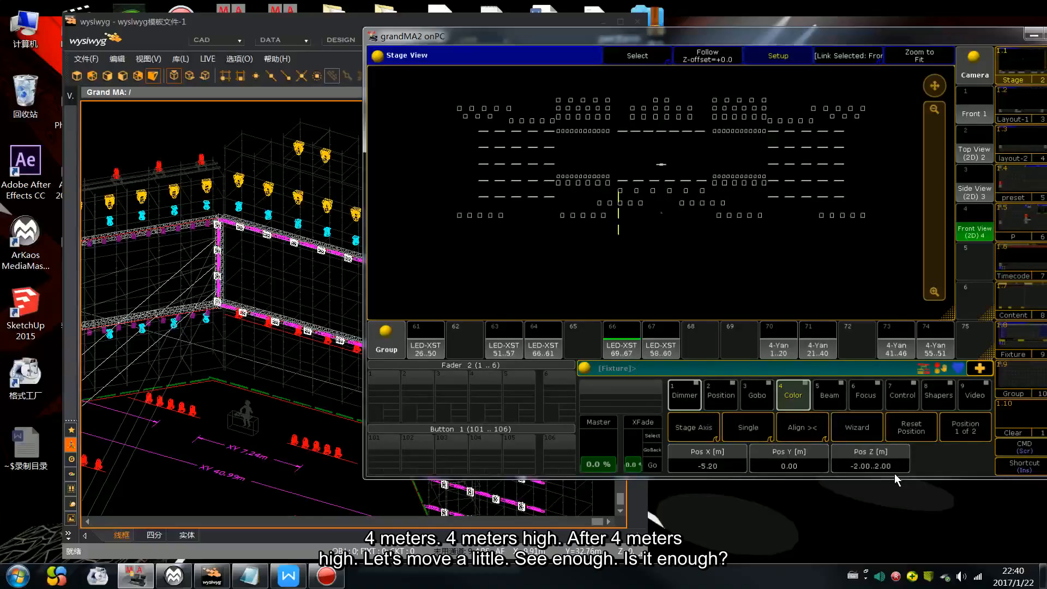
Turn alignment off and raise the LED-XST 69..67 column to Pos Z 5.00..9.00 m.
left_click(811, 432)
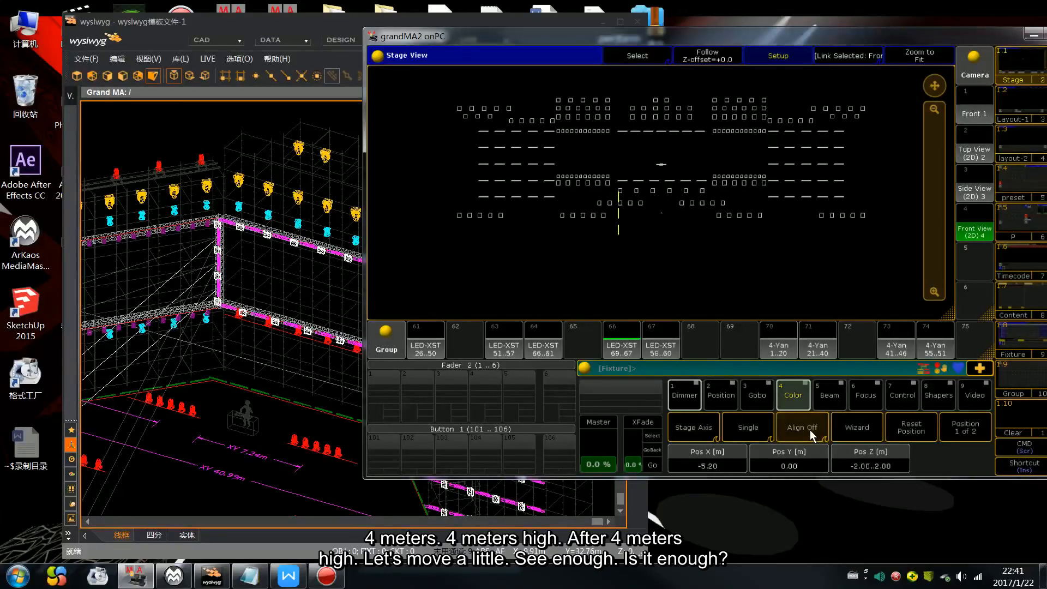
left_click(809, 430)
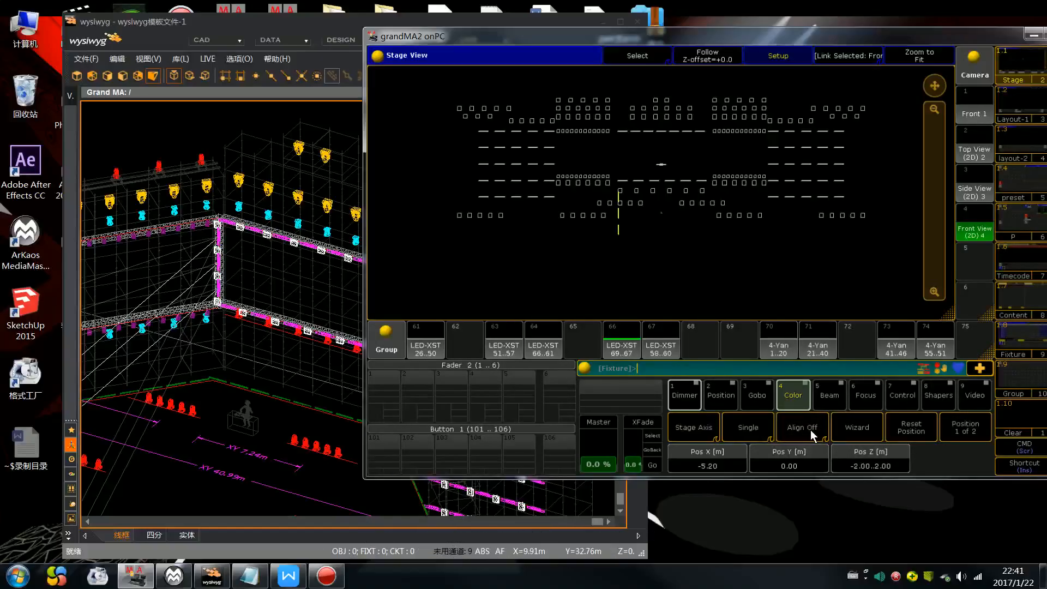
scroll(810, 429, "up", 16)
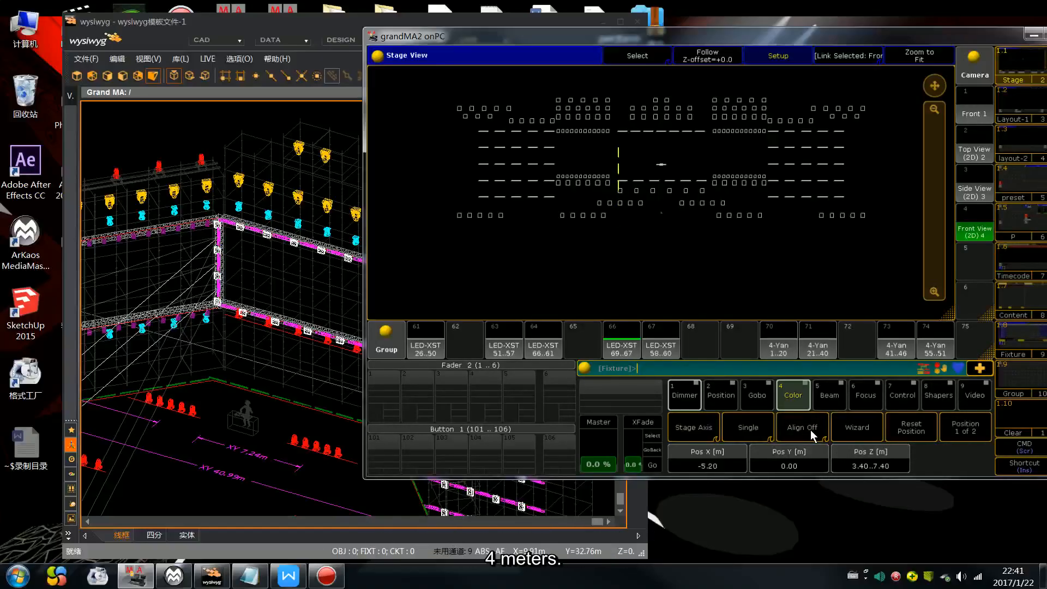
scroll(810, 430, "up", 3)
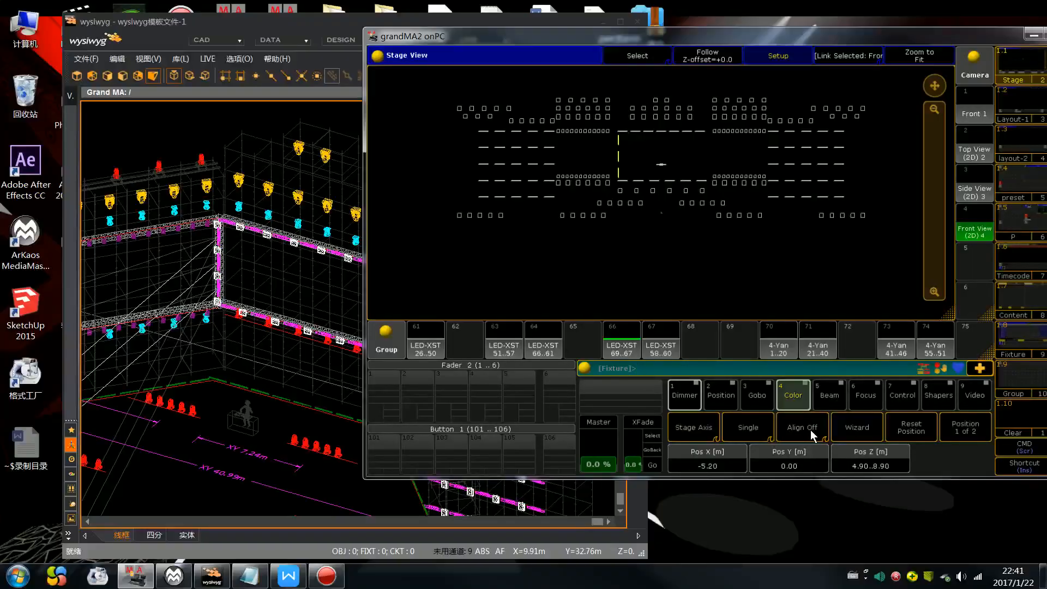
scroll(810, 429, "up", 1)
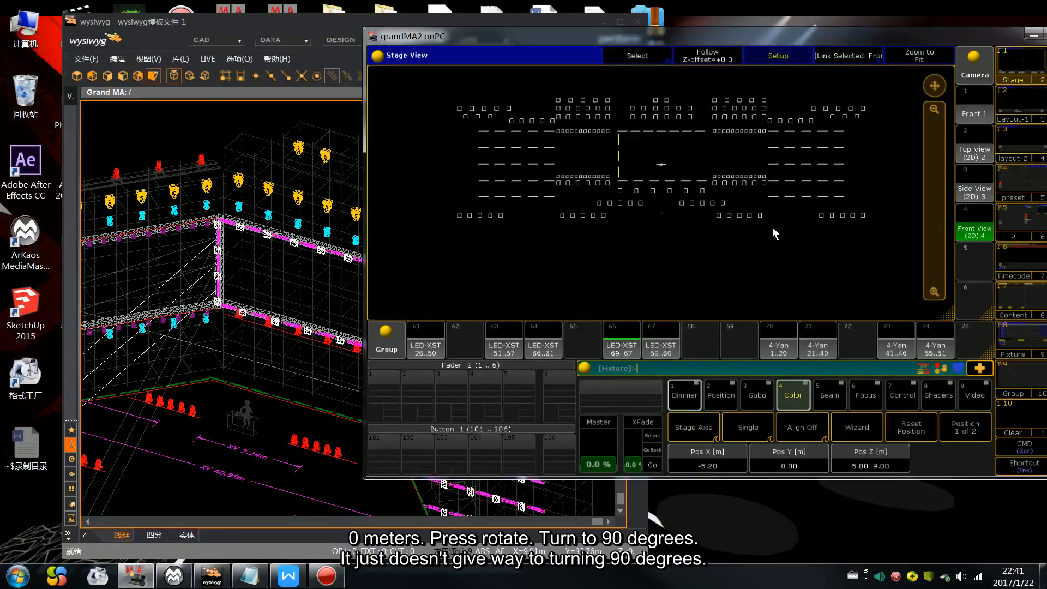
Select the LED-XST 58..60 group, set its Pos Z to 0 m and rotate it to about Rot Y 90°.
left_click(667, 338)
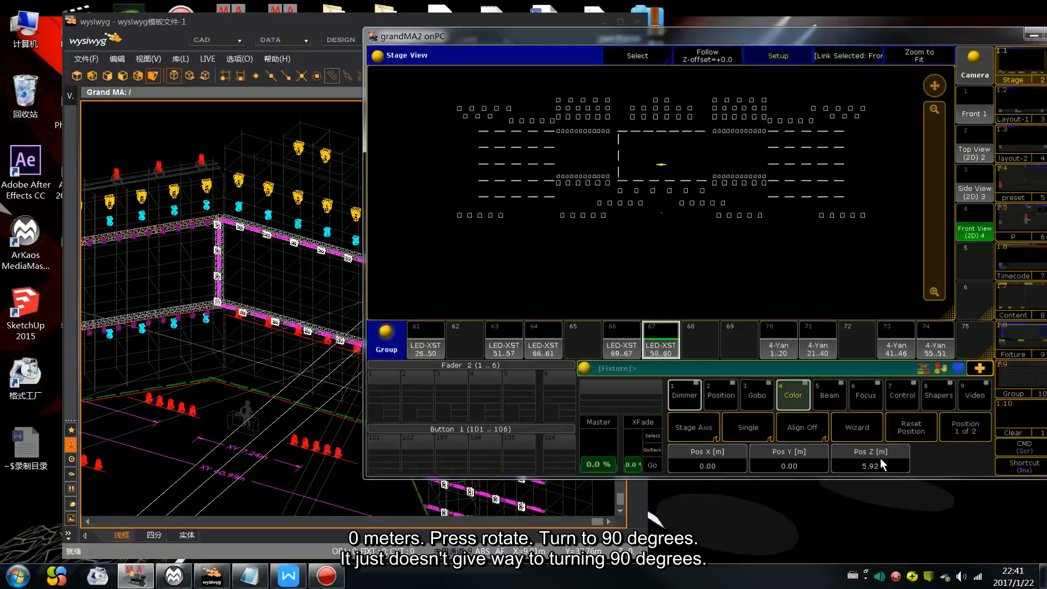
left_click(877, 458)
left_click(527, 279)
left_click(659, 289)
left_click(990, 432)
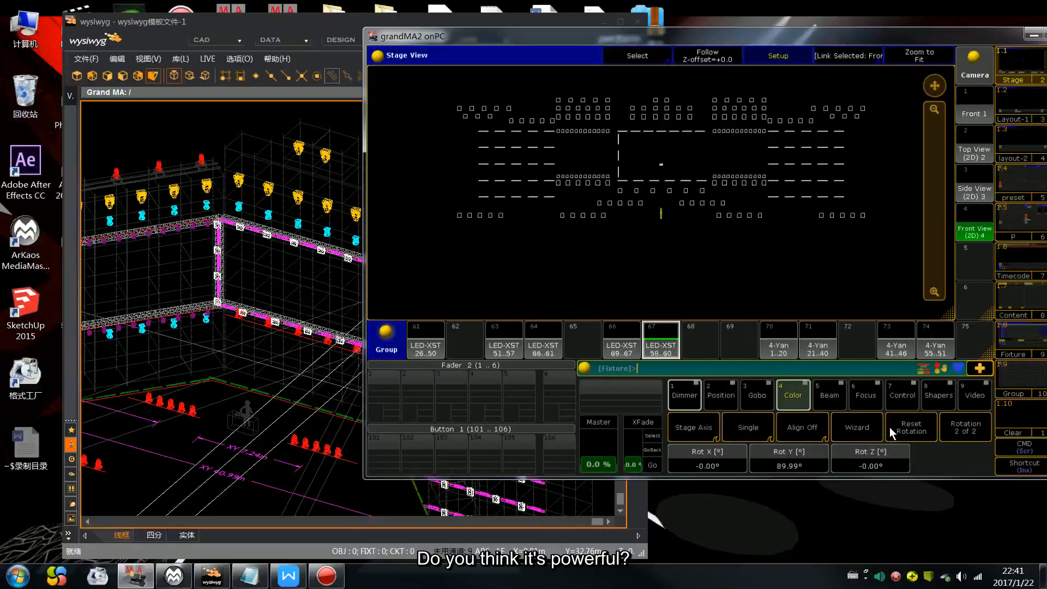
Spread the LED-XST 58..60 group with >< alignment over 4 m along Pos Z, and turn alignment off.
left_click(955, 431)
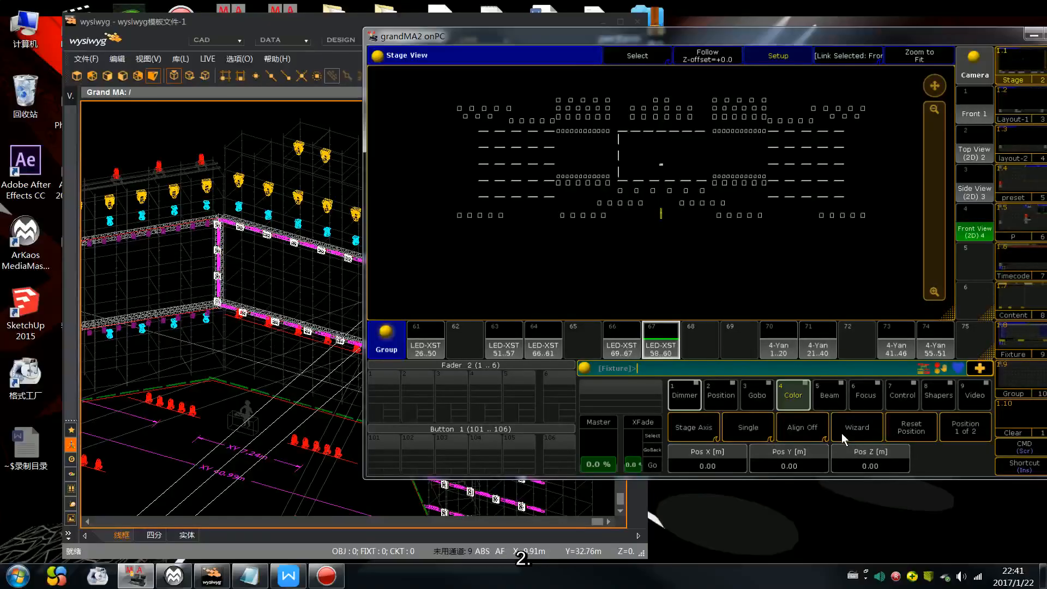
left_click(804, 429)
scroll(907, 472, "up", 2)
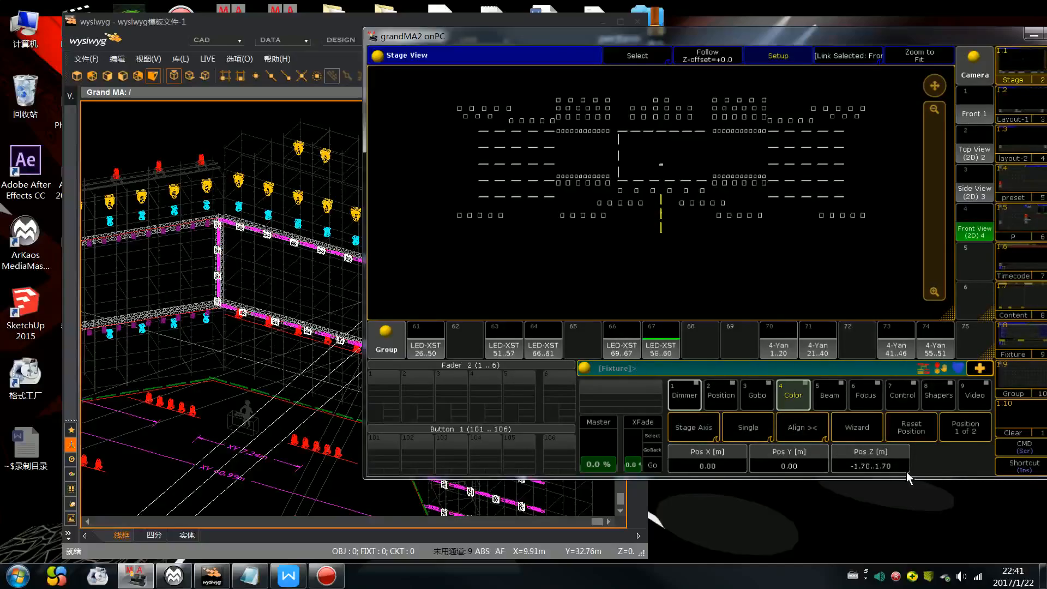
scroll(906, 472, "down", 2)
left_click(791, 433)
Raise the LED-XST 58..60 column to Pos Z 5.00..9.00 m and shift it along X to the right end of the centre frame.
scroll(794, 432, "up", 15)
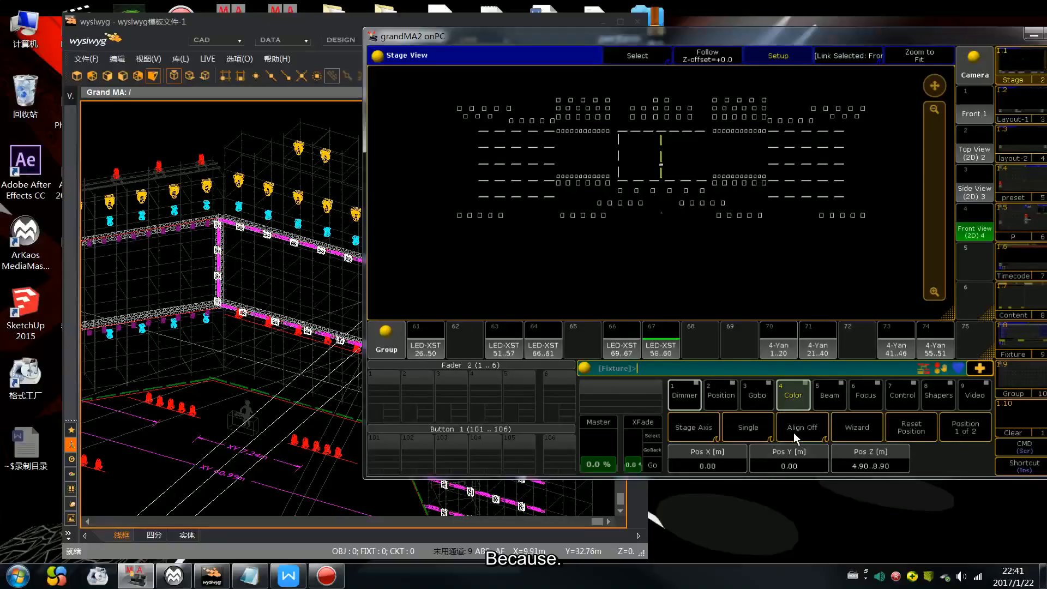
scroll(793, 432, "up", 1)
scroll(793, 433, "up", 11)
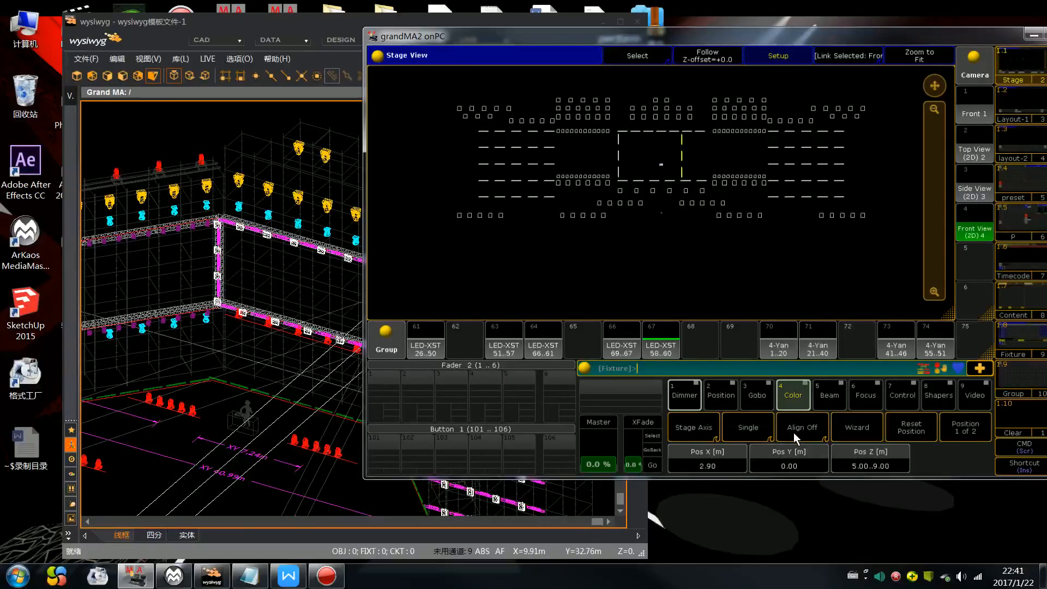
scroll(793, 433, "up", 1)
scroll(793, 433, "down", 3)
scroll(793, 433, "up", 5)
Reselect the LED-XST 69..67 column, move it to Pos X -5.50 m, and clear the selection.
left_click(620, 348)
scroll(714, 461, "down", 3)
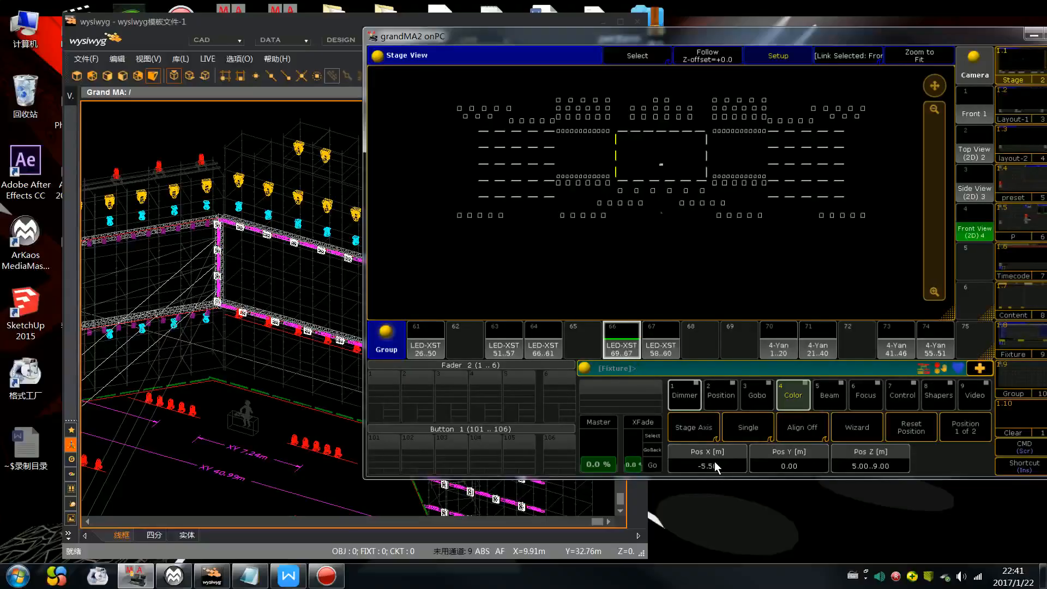
key("Escape")
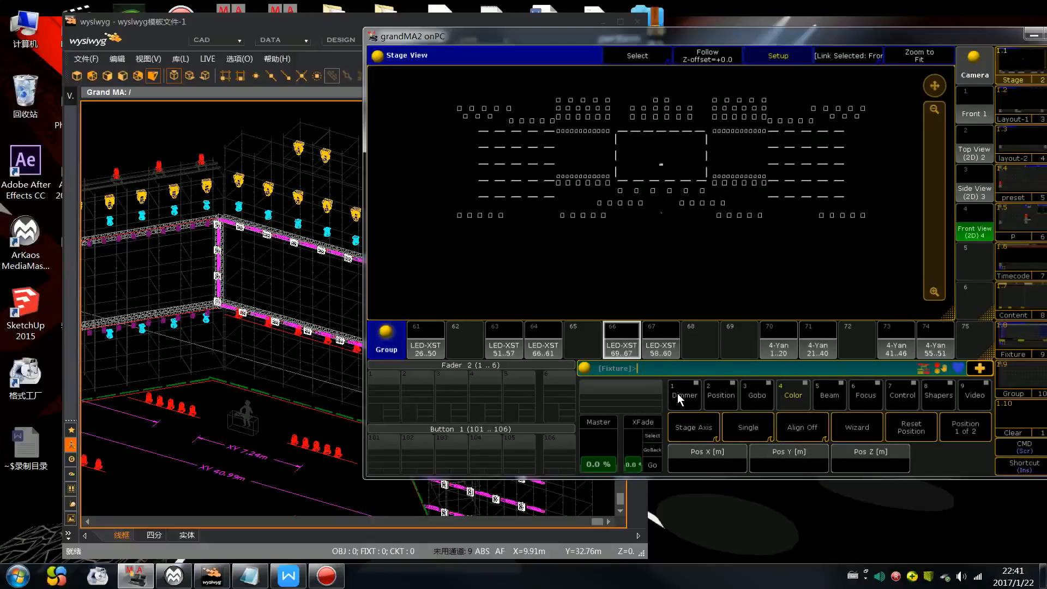
Select the 4-Yan 1..20 group, check the fixture layout in the wysiwyg drawing, and return to the grandMA2 stage.
left_click(778, 343)
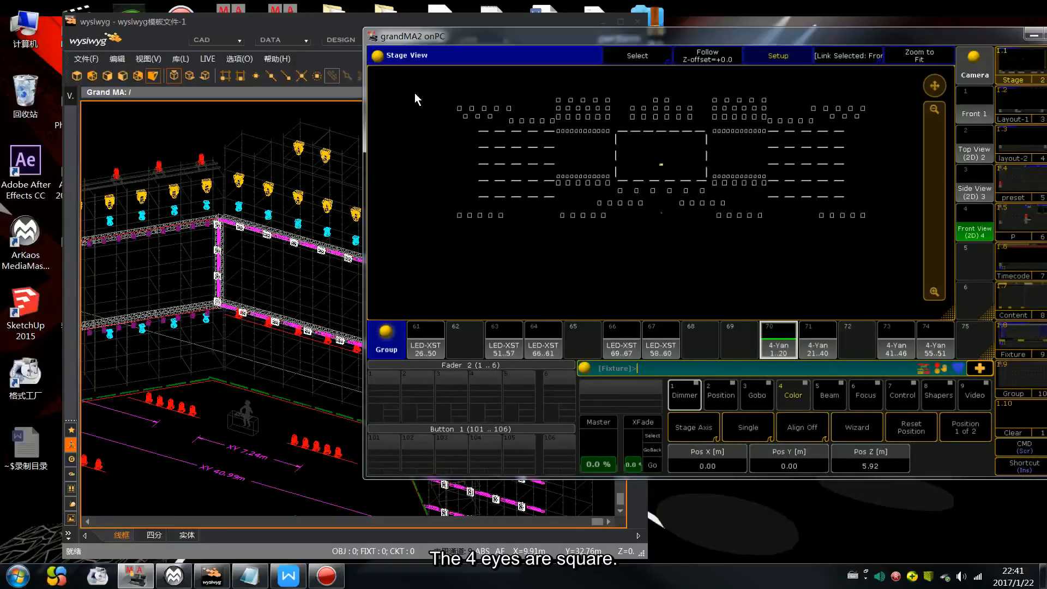
left_click(345, 21)
scroll(476, 261, "down", 5)
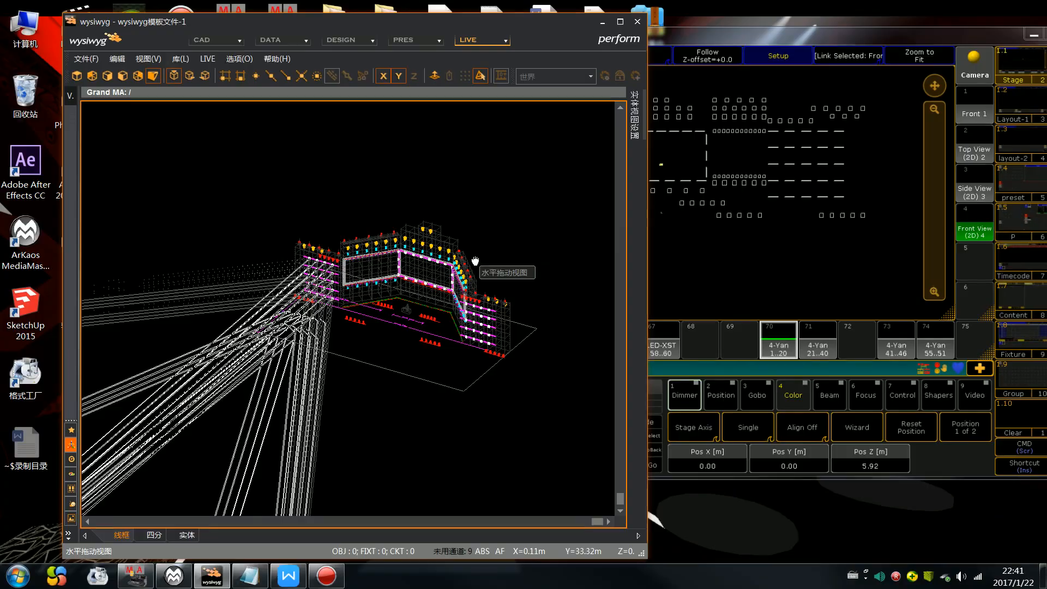
left_click(721, 271)
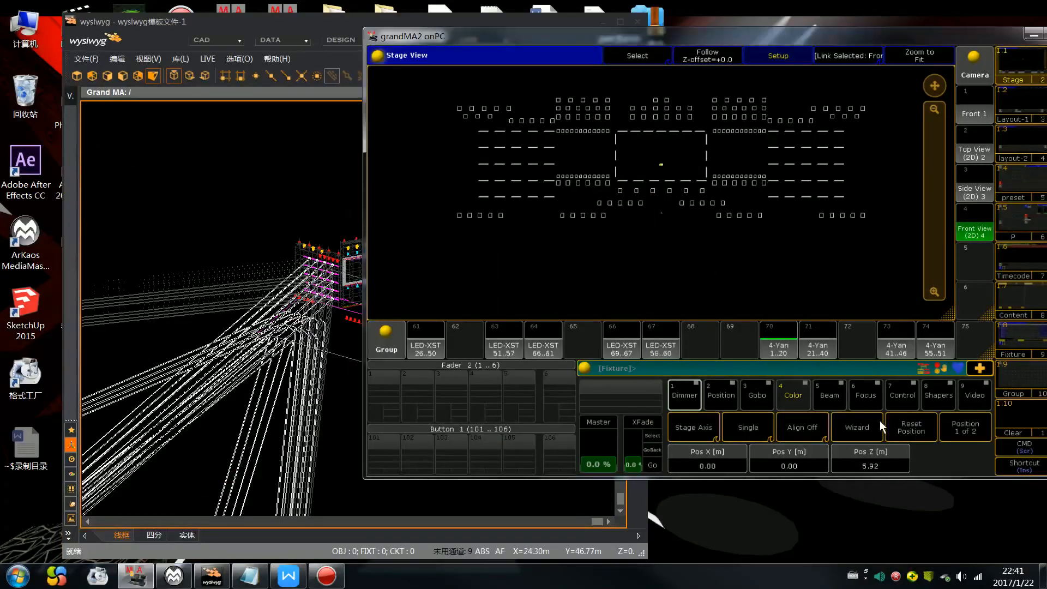
Arrange the 4-Yan 1..20 fixtures as a Matrix2D of 4 columns and 5 rows on the XZ-Plane with 2.00 intervals.
left_click(856, 426)
left_click(671, 181)
left_click(725, 218)
type("4")
key("Return")
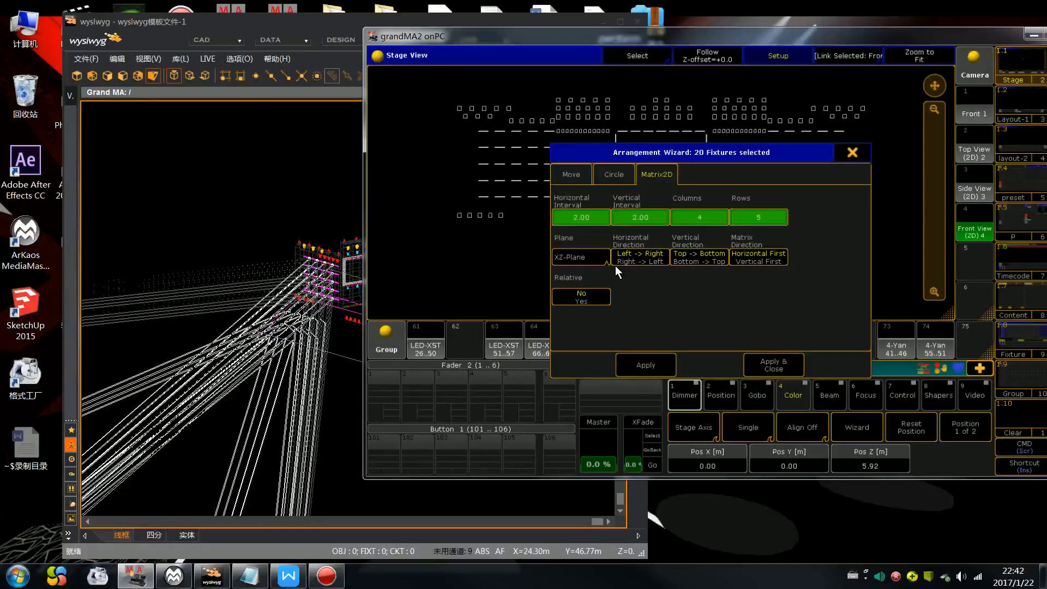
left_click(580, 214)
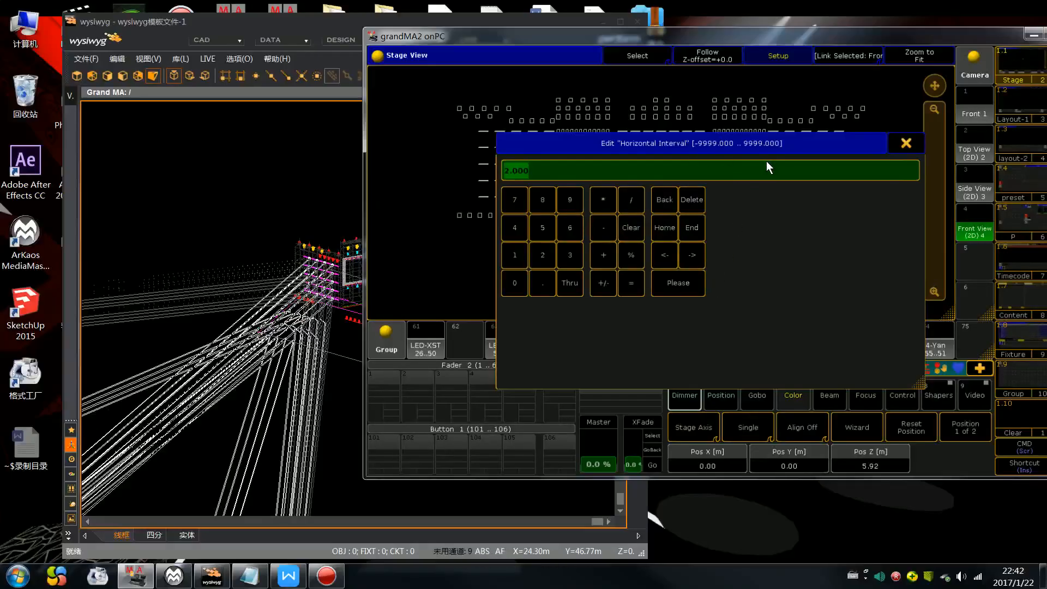
left_click(905, 143)
left_click(767, 363)
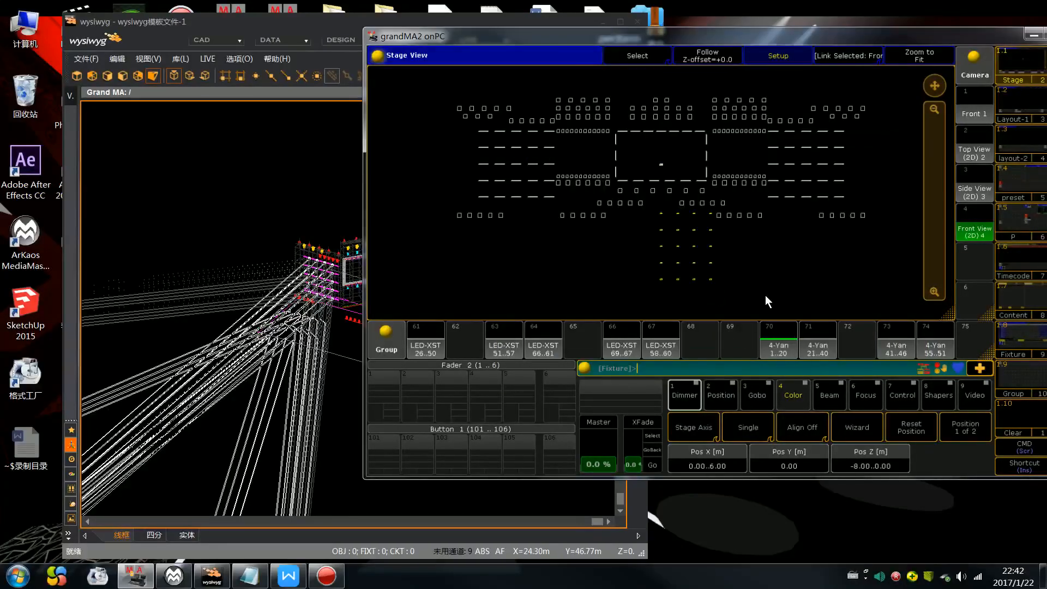
Shift the 4-Yan 1..20 matrix from the stage centre to its place in the layout.
scroll(855, 431, "up", 5)
scroll(856, 431, "down", 10)
scroll(855, 431, "down", 20)
scroll(855, 431, "down", 1)
scroll(856, 431, "up", 6)
scroll(855, 430, "up", 1)
scroll(856, 431, "up", 1)
scroll(819, 437, "down", 1)
Select the 4-Yan 21..40 group and arrange its fixtures as a matrix with the Wizard, matching the 4-Yan 1..20 matrix.
left_click(817, 337)
left_click(886, 461)
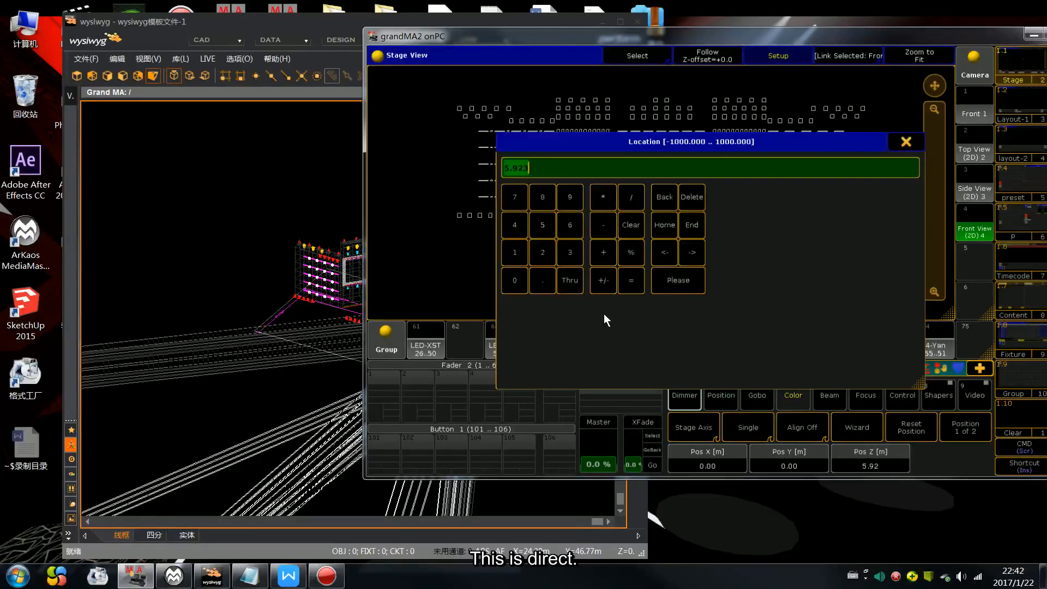
left_click(523, 280)
left_click(914, 143)
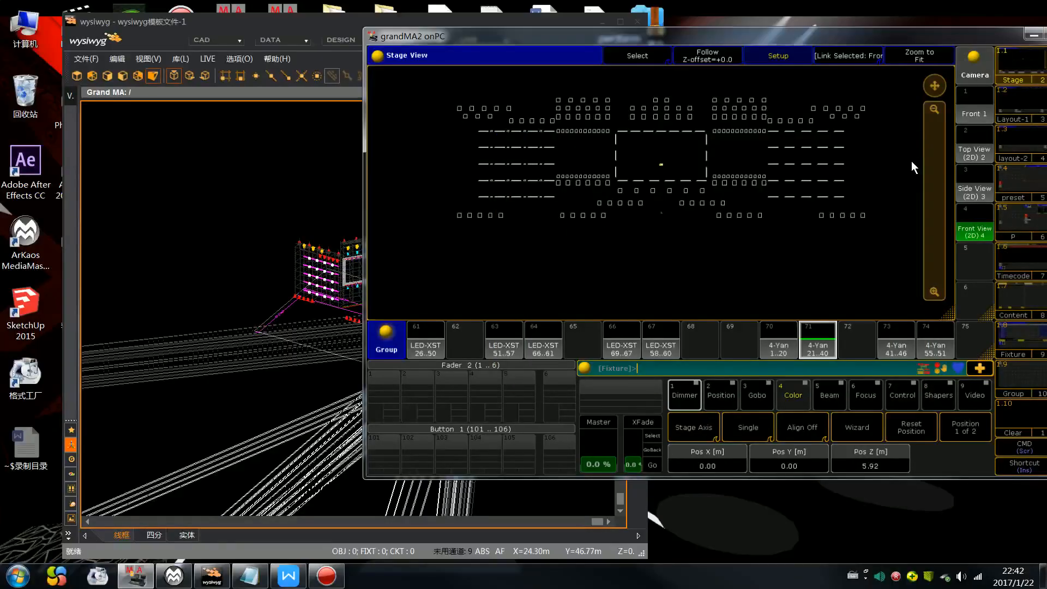
left_click(864, 429)
left_click(661, 173)
left_click(779, 363)
Move the 4-Yan 21..40 matrix to Pos X 14.60..20.60 m, Pos Y 1.10 m and Pos Z 2.00..10.00 m.
scroll(905, 480, "up", 10)
scroll(905, 479, "up", 4)
scroll(905, 479, "up", 4)
scroll(905, 479, "up", 1)
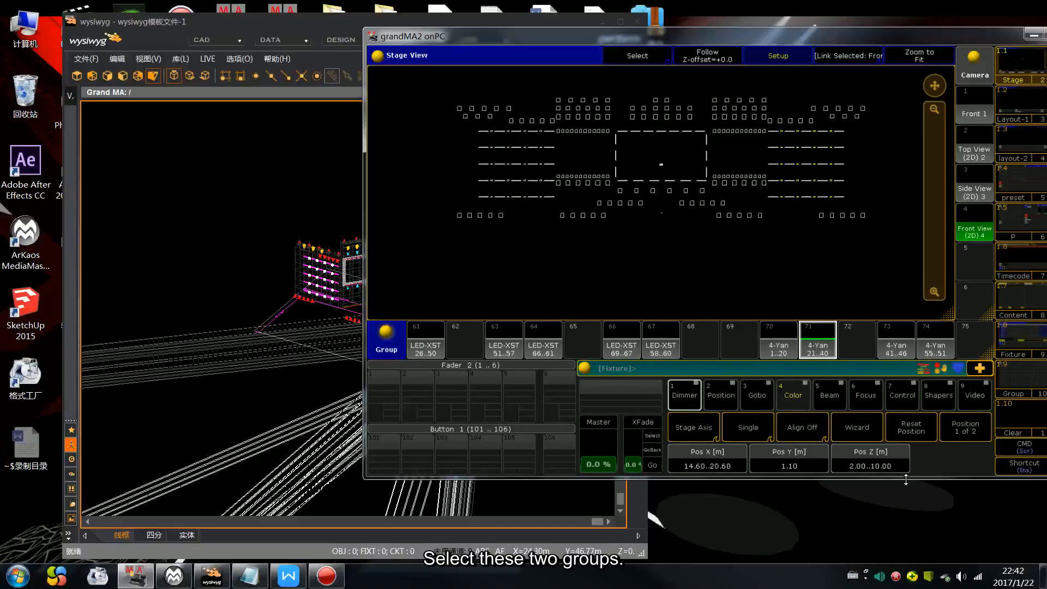
Select the 4-Yan 1..20 and 21..40 groups together, shift them to Pos Y 1.80..2.30 m in the top view, and clear the selection.
left_click(774, 348)
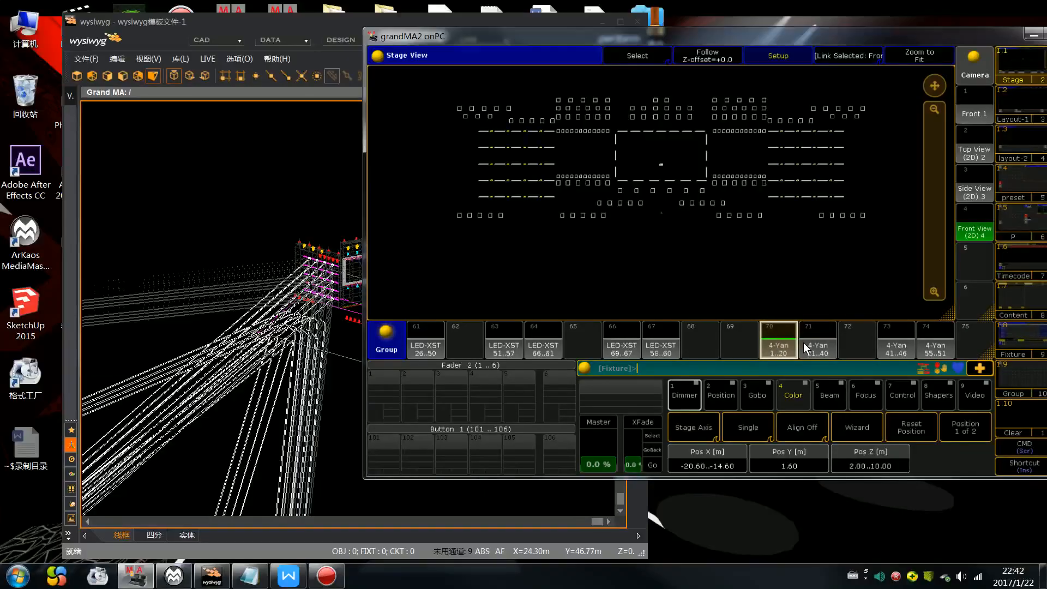
left_click(976, 153)
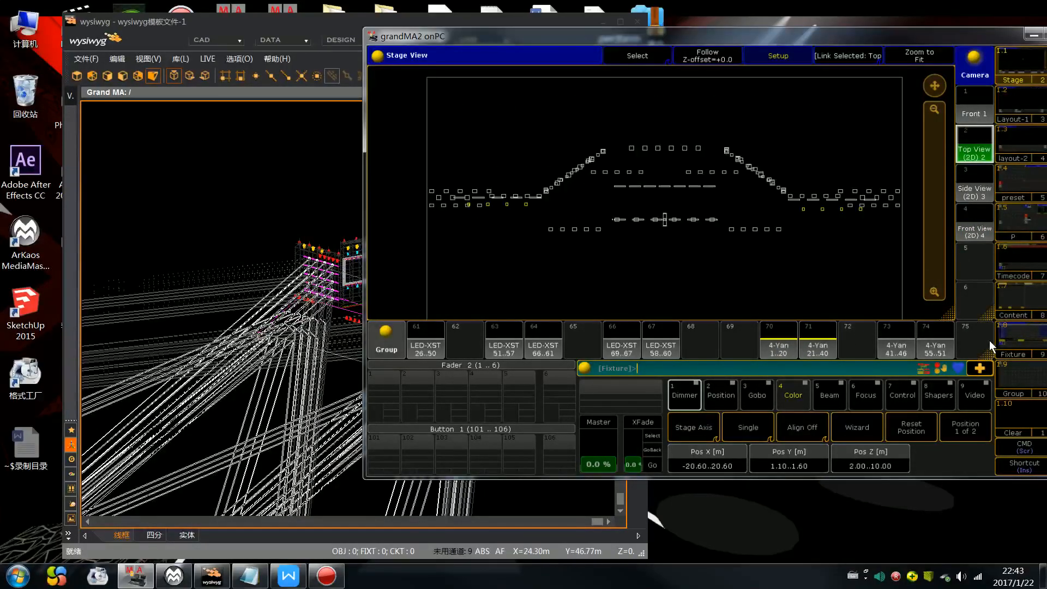
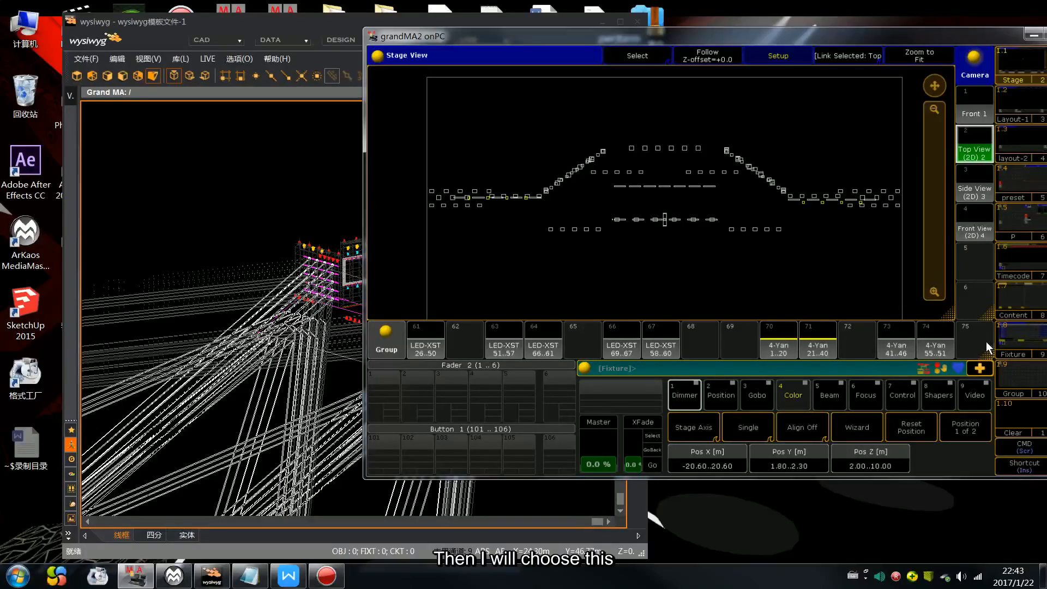
key("Escape")
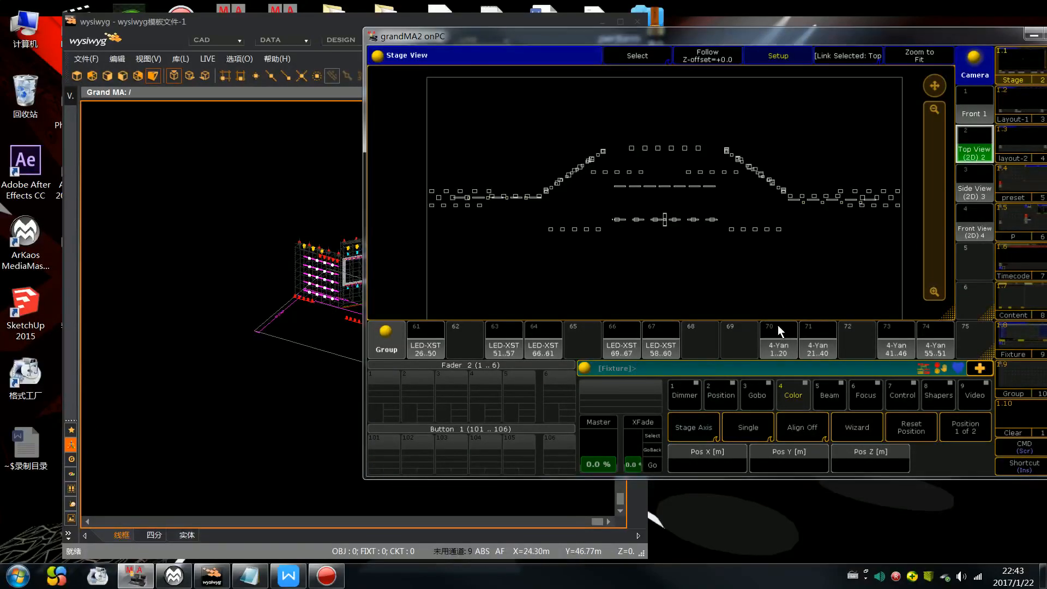
Set the 4-Yan 21..40 group to Pos Y 2.00 m, adjust the Pos Y of the 4-Yan 1..20 group, and clear the selection.
left_click(812, 343)
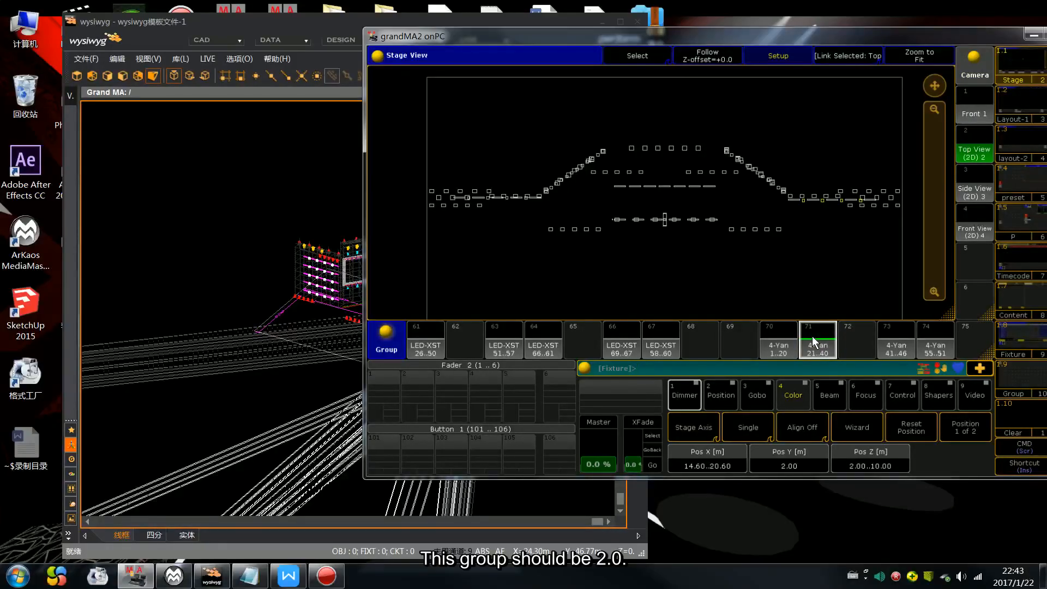
key("Escape")
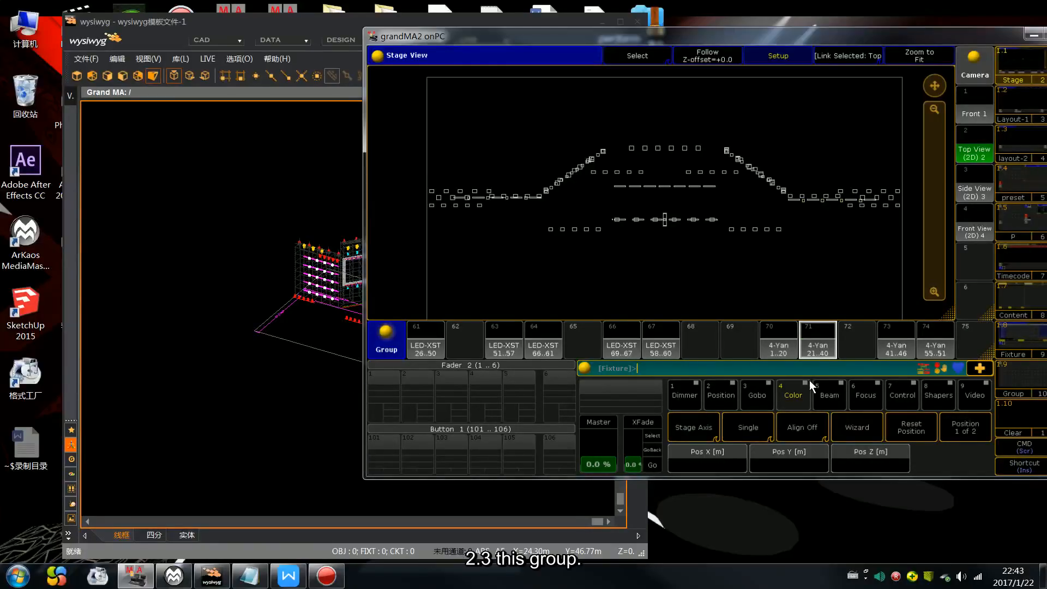
left_click(772, 347)
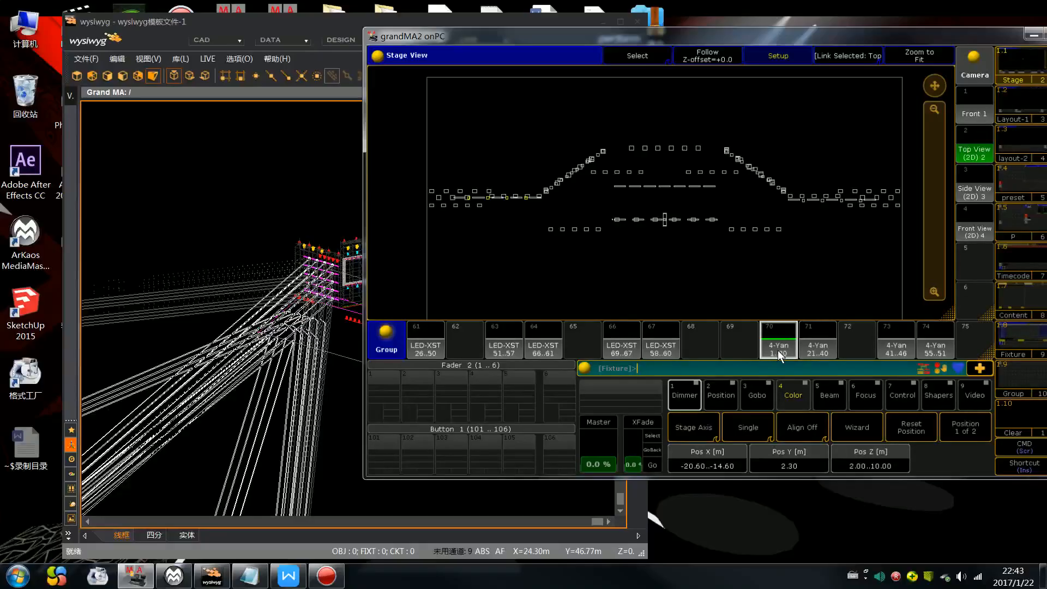
scroll(778, 350, "down", 3)
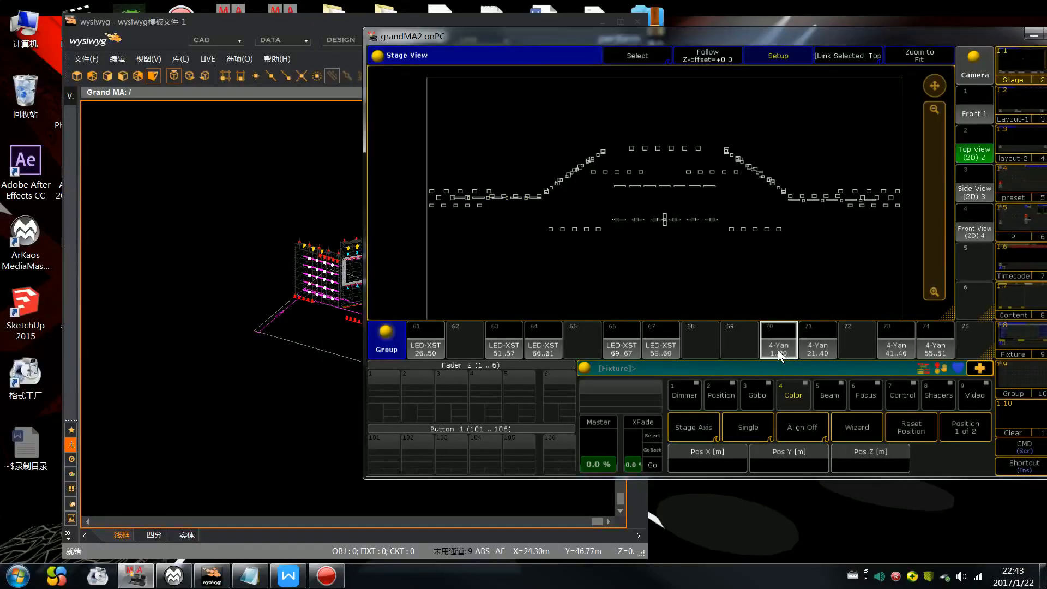
left_click(817, 349)
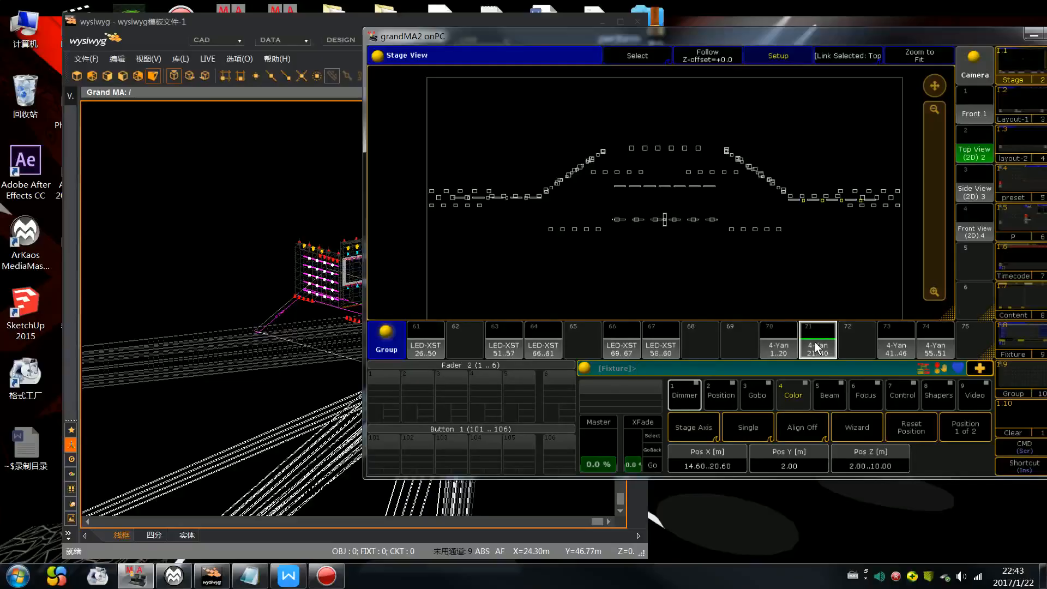
left_click(817, 348)
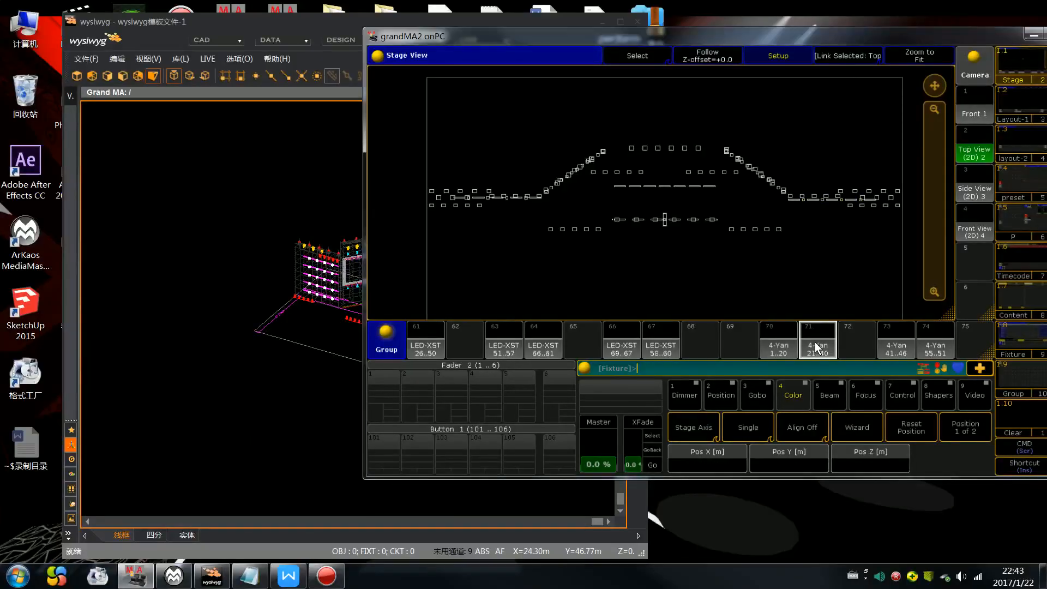
Select the 4-Yan 41..46 group in the Front camera and shift the wysiwyg and grandMA2 windows apart to reveal the drawing.
left_click(970, 115)
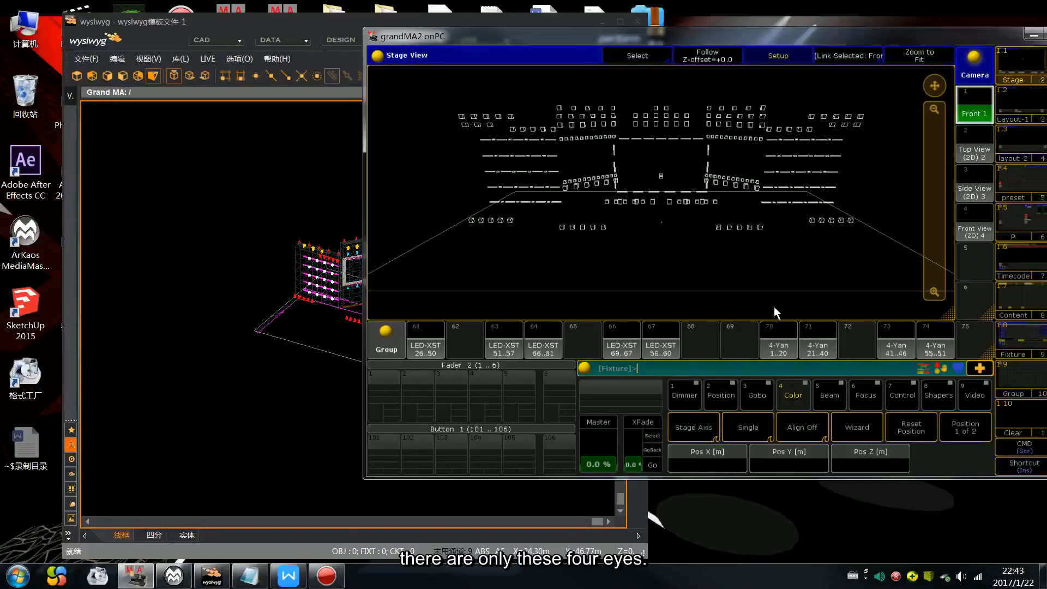
left_click(889, 349)
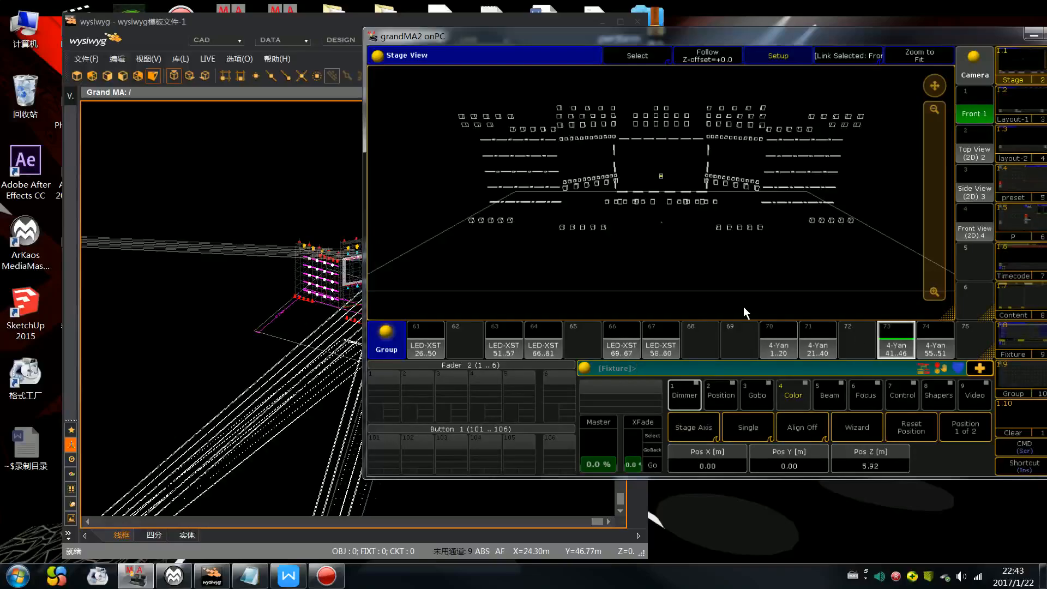
left_click_drag(476, 38, 561, 38)
left_click(328, 21)
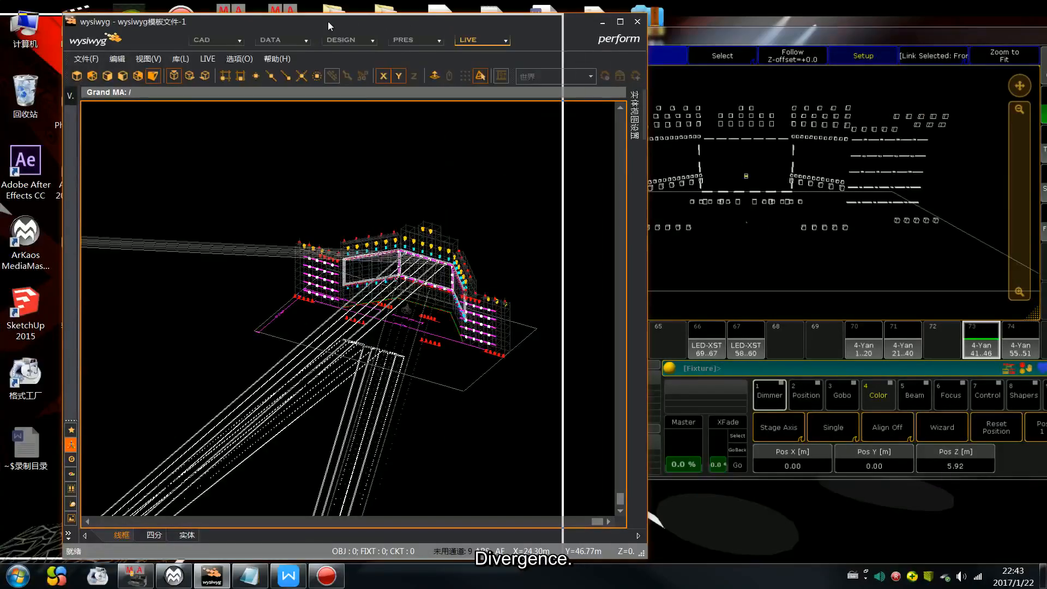
left_click_drag(328, 20, 235, 21)
left_click_drag(661, 43, 628, 36)
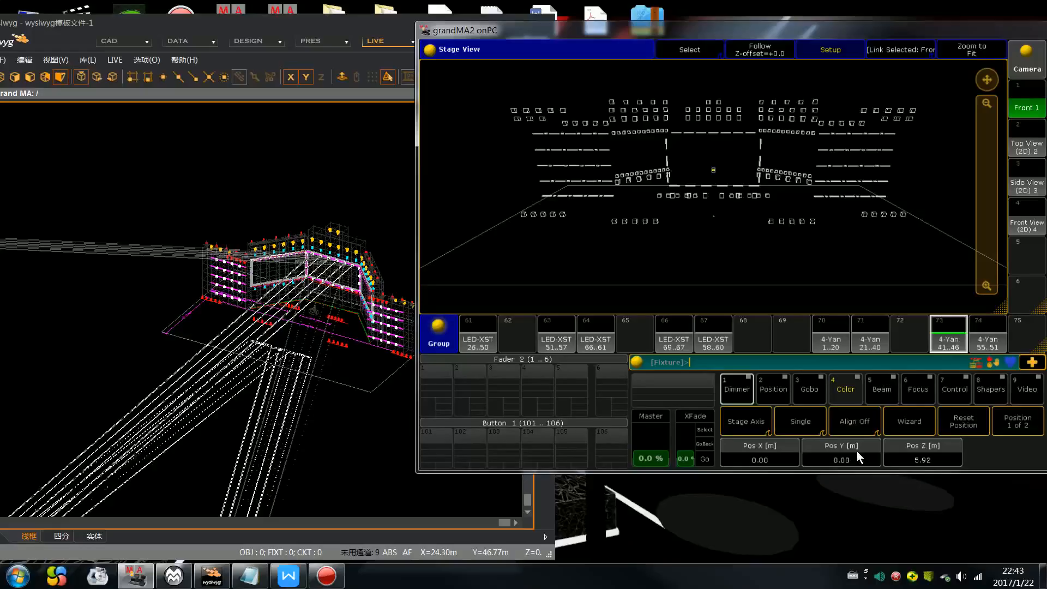
Spread the 4-Yan 41..46 fixtures symmetrically over Pos X -3.60..3.60 m with Align >< and raise the row to Pos Z 10.32 m.
left_click(853, 426)
scroll(864, 434, "up", 6)
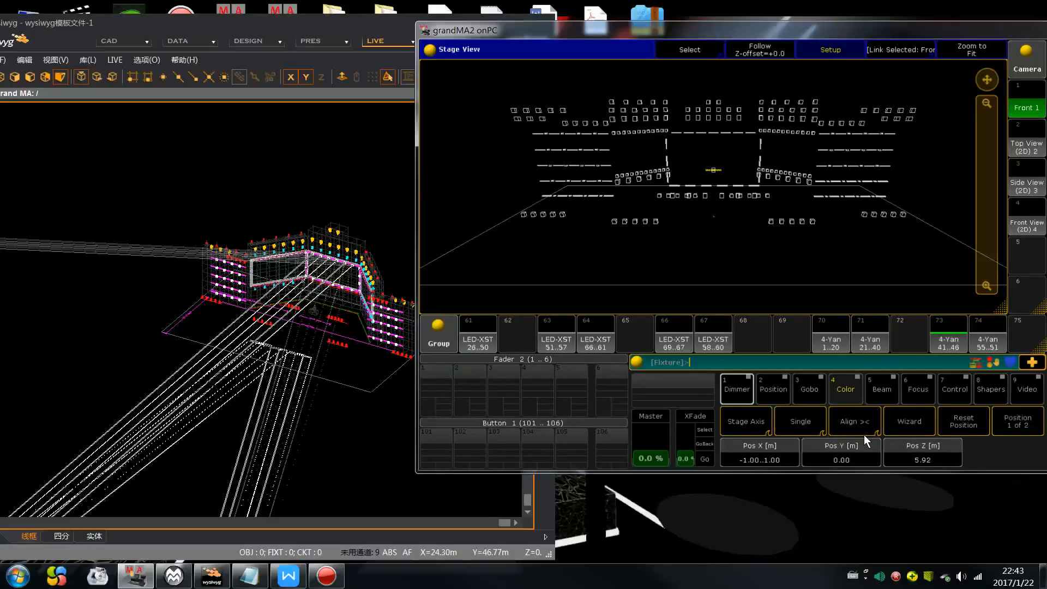
scroll(863, 434, "down", 1)
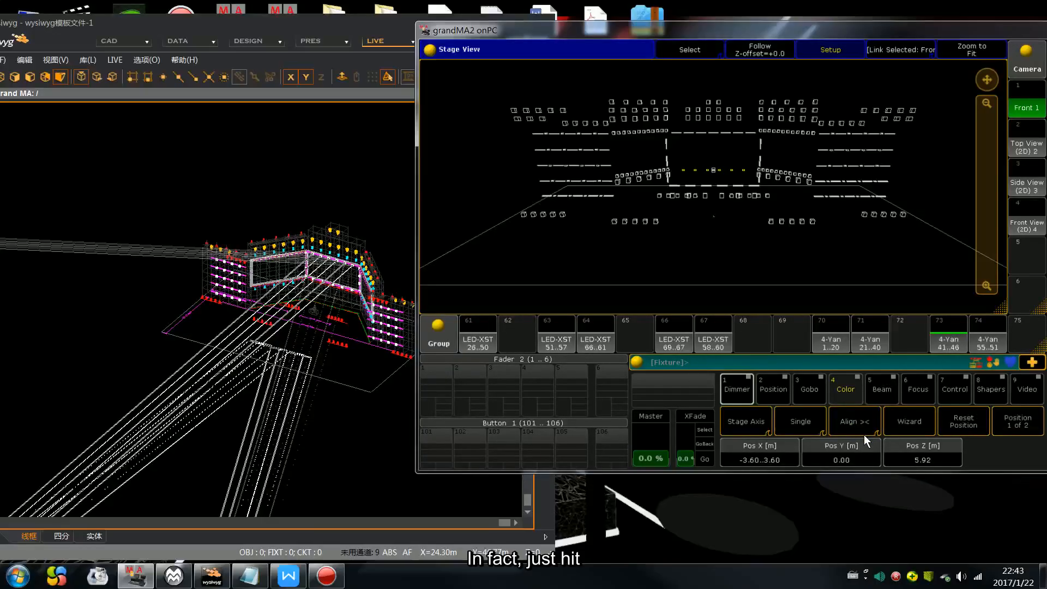
left_click(863, 434)
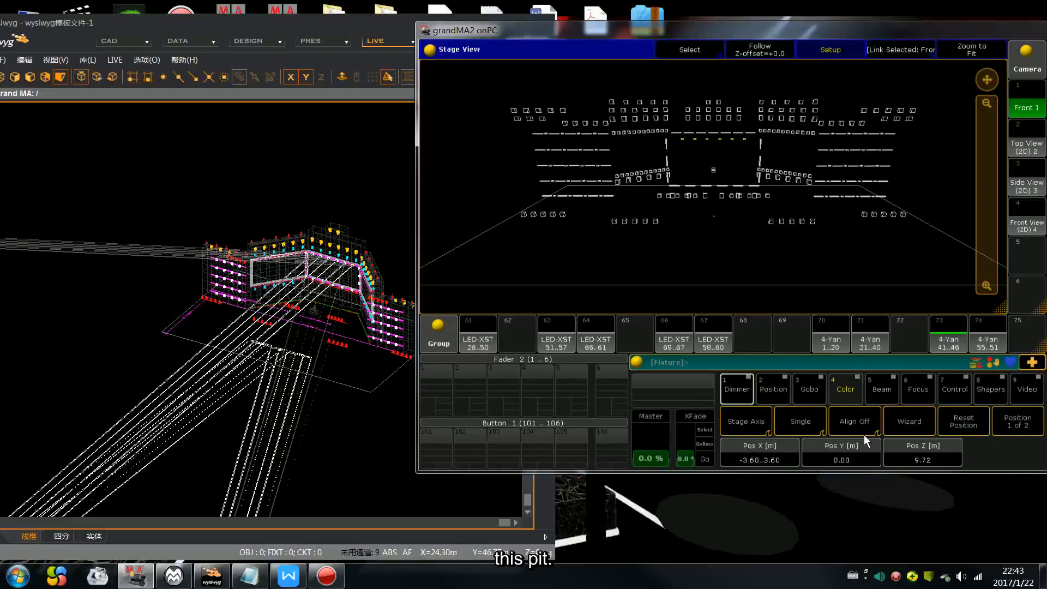
scroll(864, 434, "up", 2)
scroll(863, 434, "up", 1)
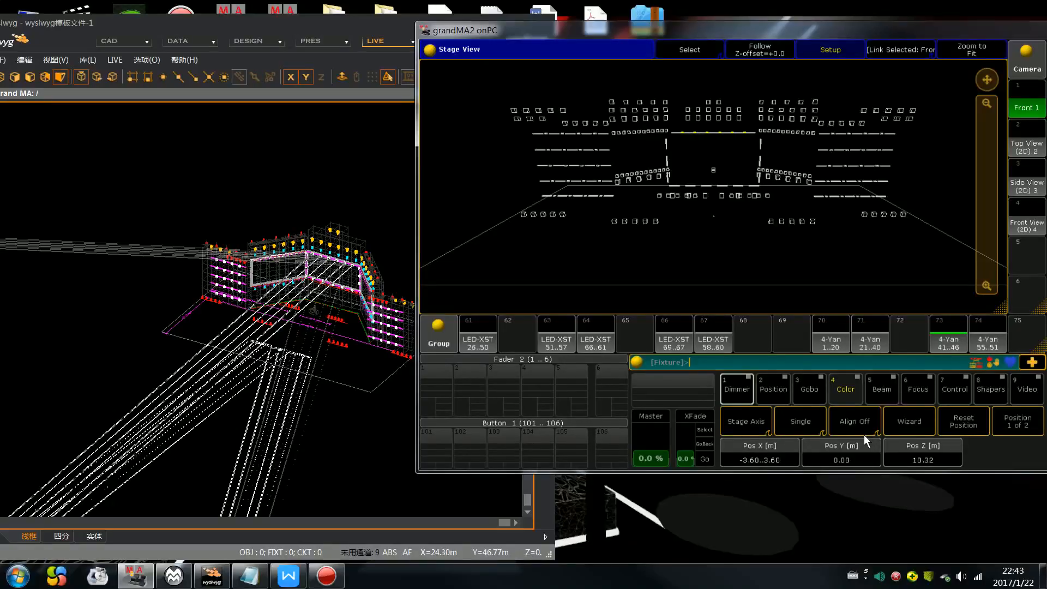
Move the 4-Yan 41..46 row back to Pos Y 3.50 m in the top view and widen it to Pos X -4.00..4.00 m.
left_click(1027, 146)
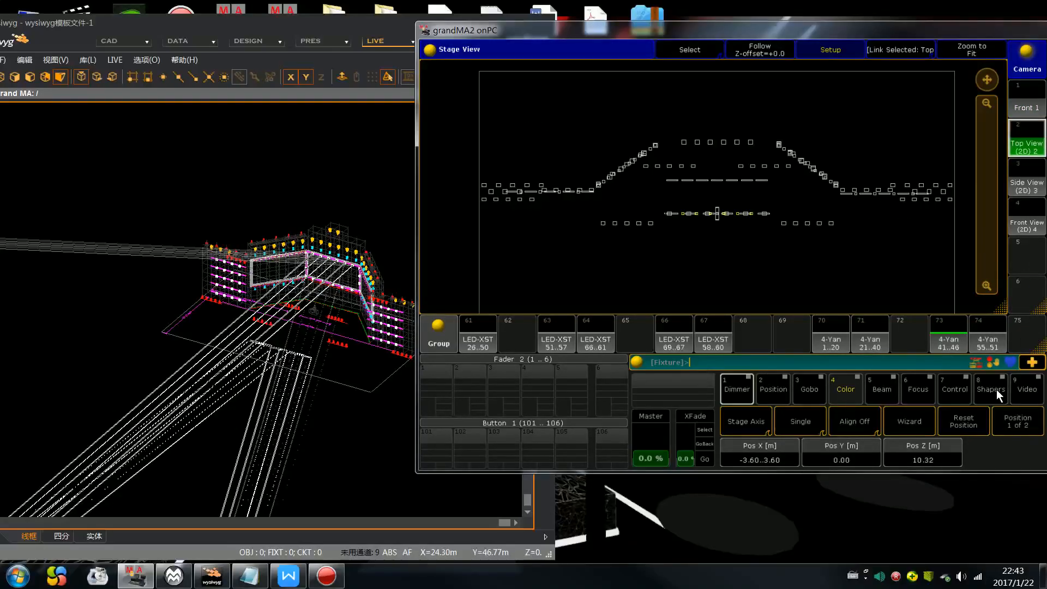
scroll(900, 423, "up", 4)
left_click(834, 418)
scroll(878, 434, "up", 1)
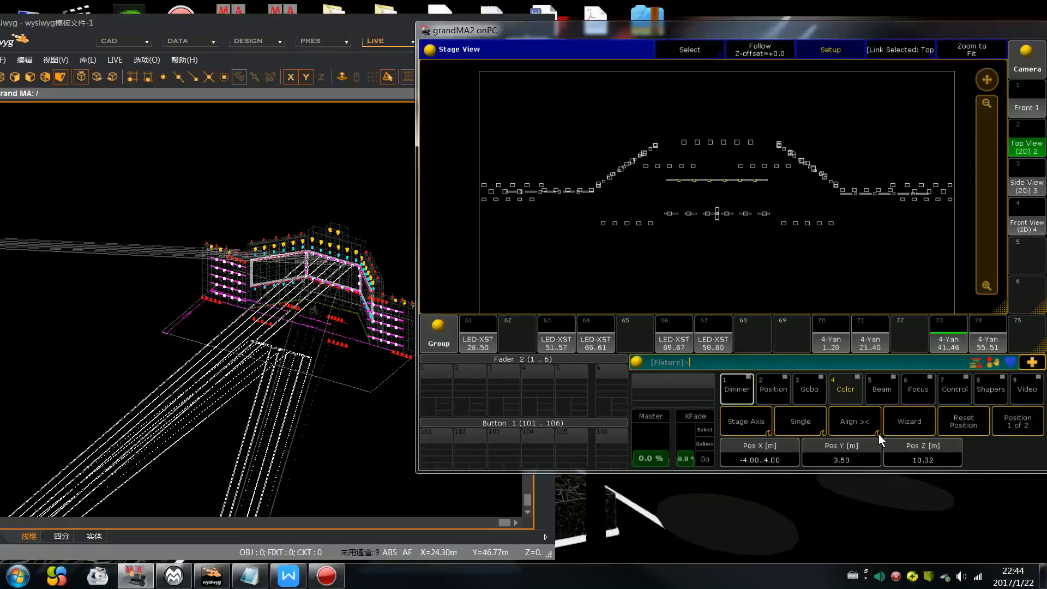
Select the LED-XST 51..57 and 4-Yan 41..46 rows together, move them to Pos Y 7.50 m, and clear the selection in the Front camera.
left_click_drag(650, 174, 789, 198)
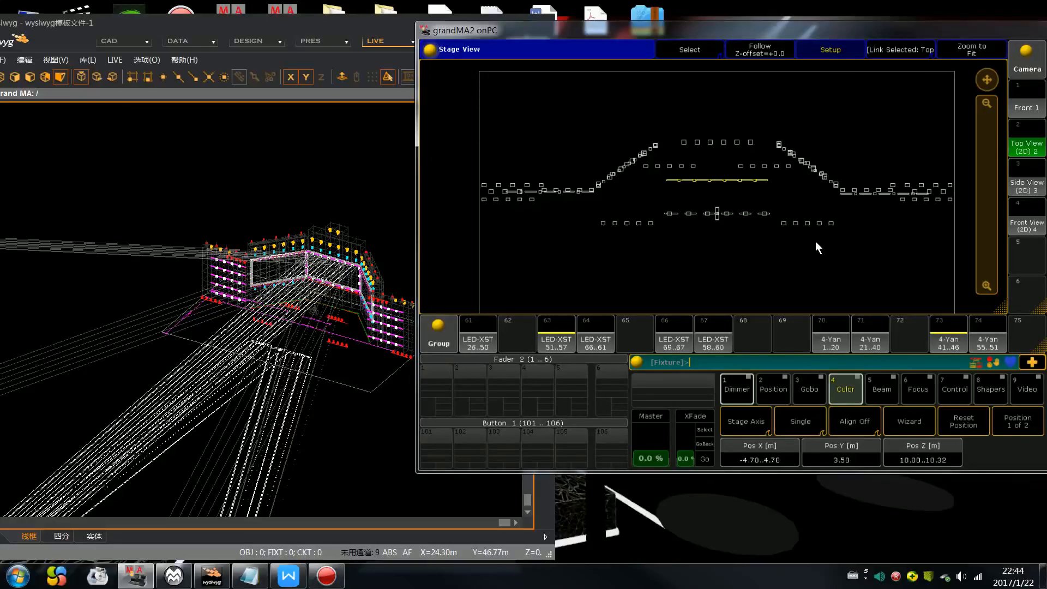
scroll(815, 241, "up", 8)
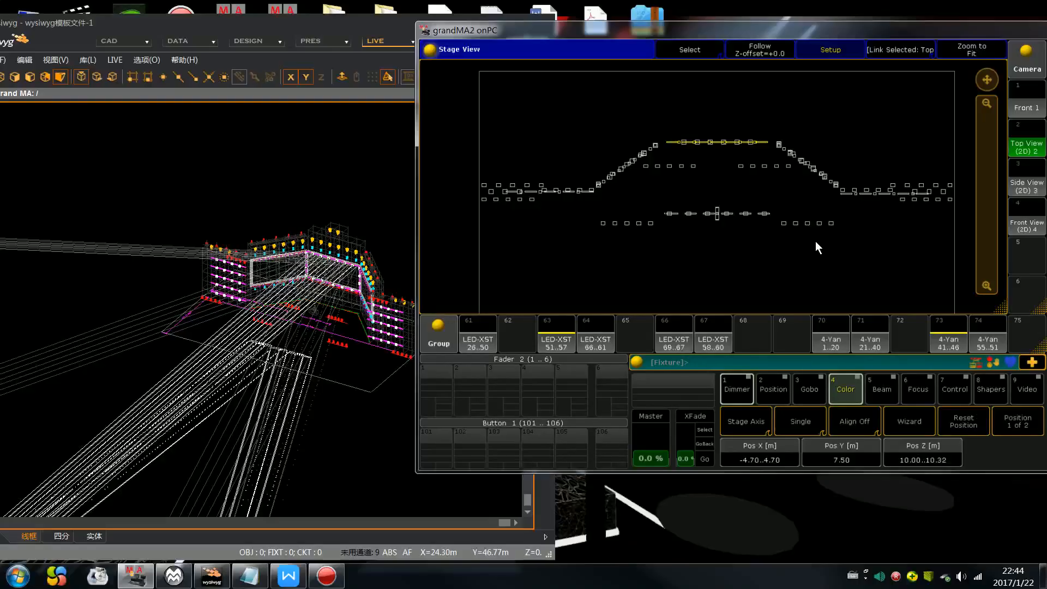
left_click(1039, 103)
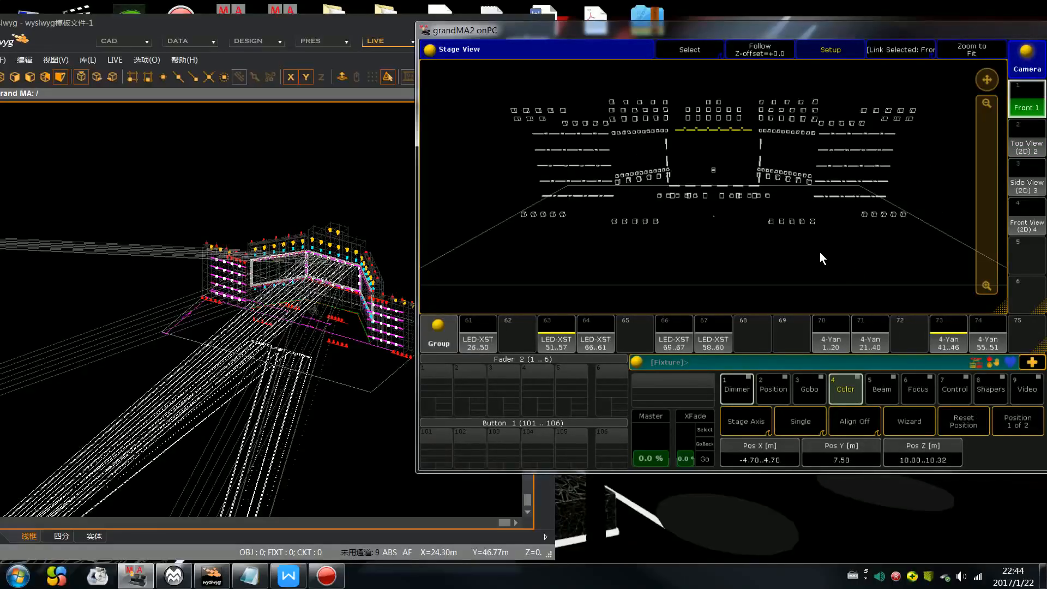
key("c")
key("c")
key("c")
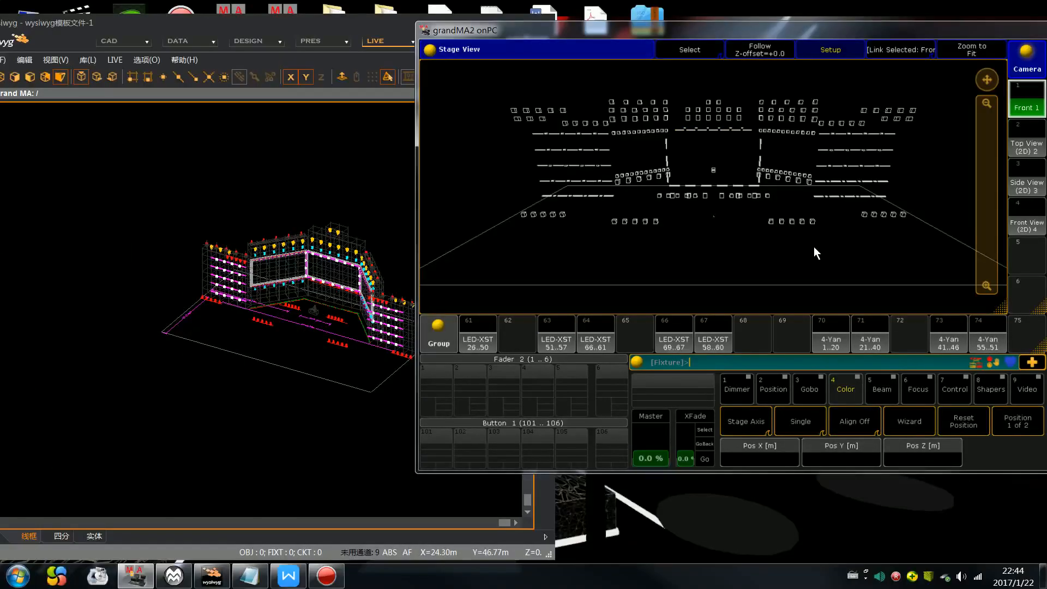
Check the positions of the LED-XST groups around the centre frame, then lower the 4-Yan 41..46 row into line with the LED-XST 51..57 row.
left_click(547, 334)
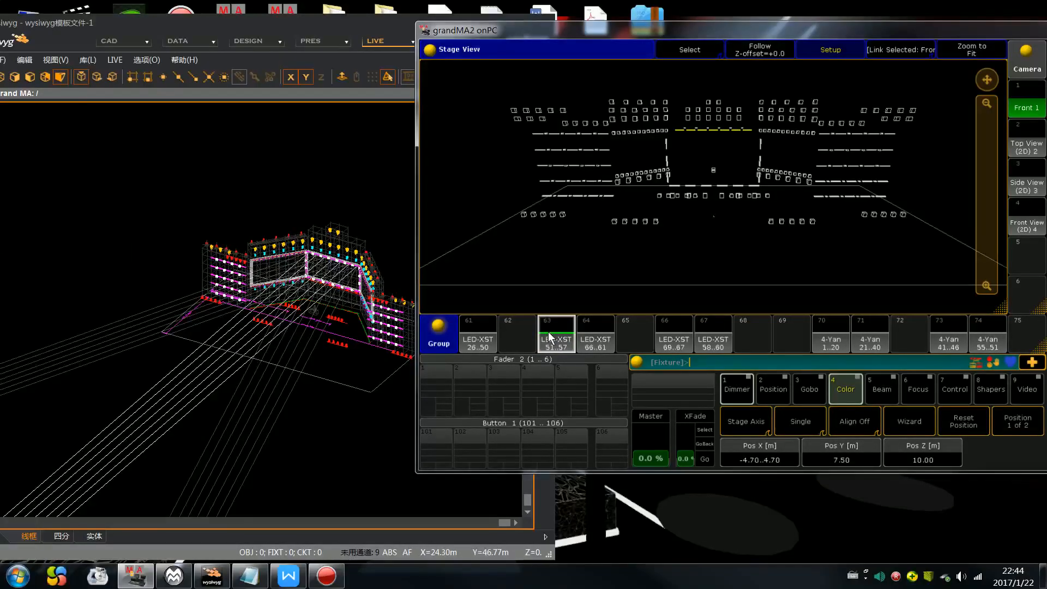
key("c")
left_click(594, 345)
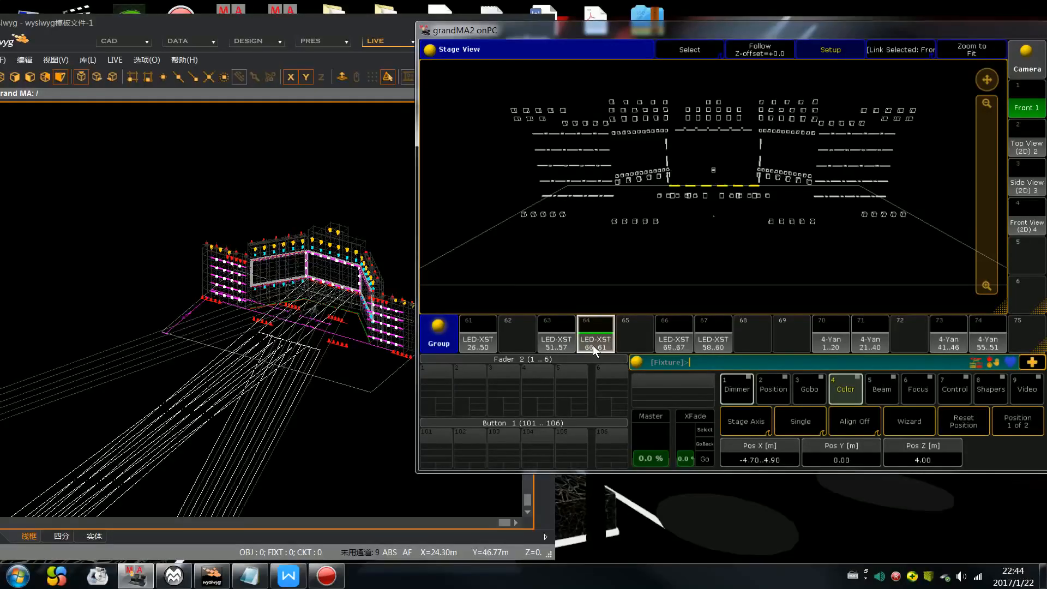
left_click(673, 337)
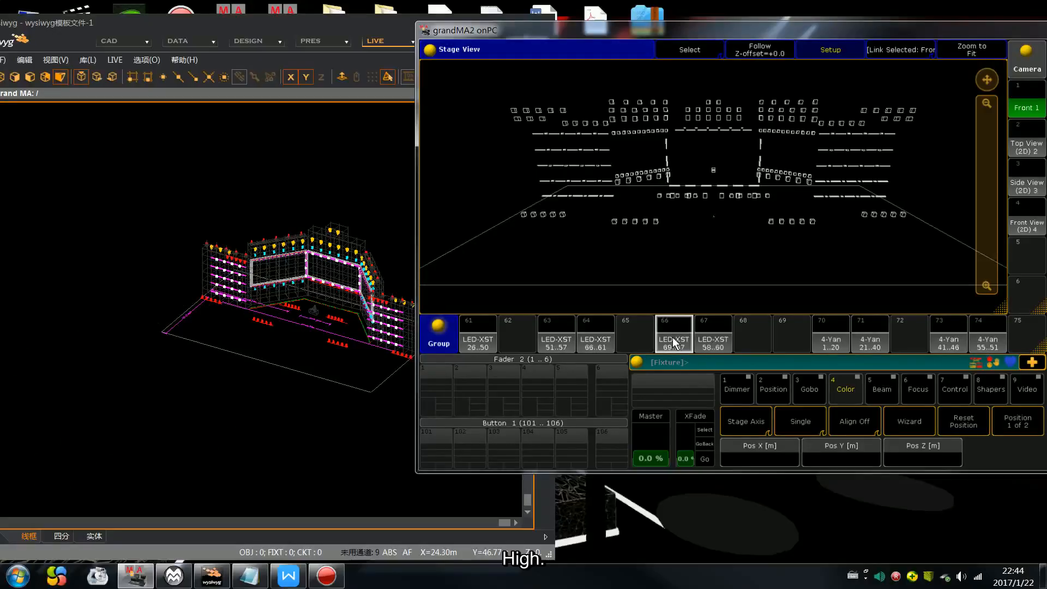
left_click(947, 340)
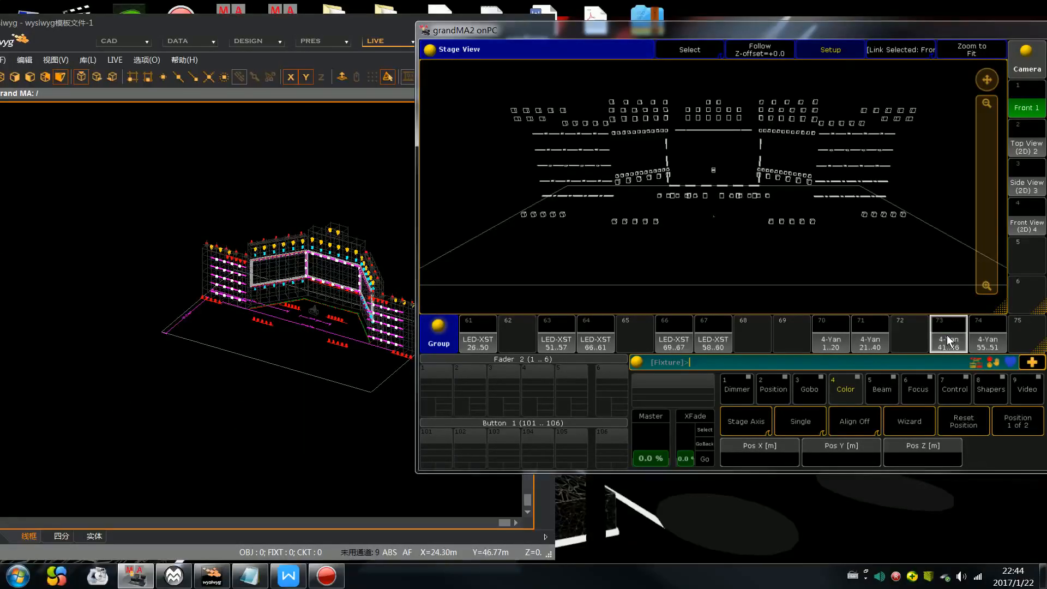
Spread the 4-Yan 55..51 fixtures symmetrically over Pos X -3.80..3.80 m with Align >< and lower the row to Pos Z 3.92 m.
left_click(985, 342)
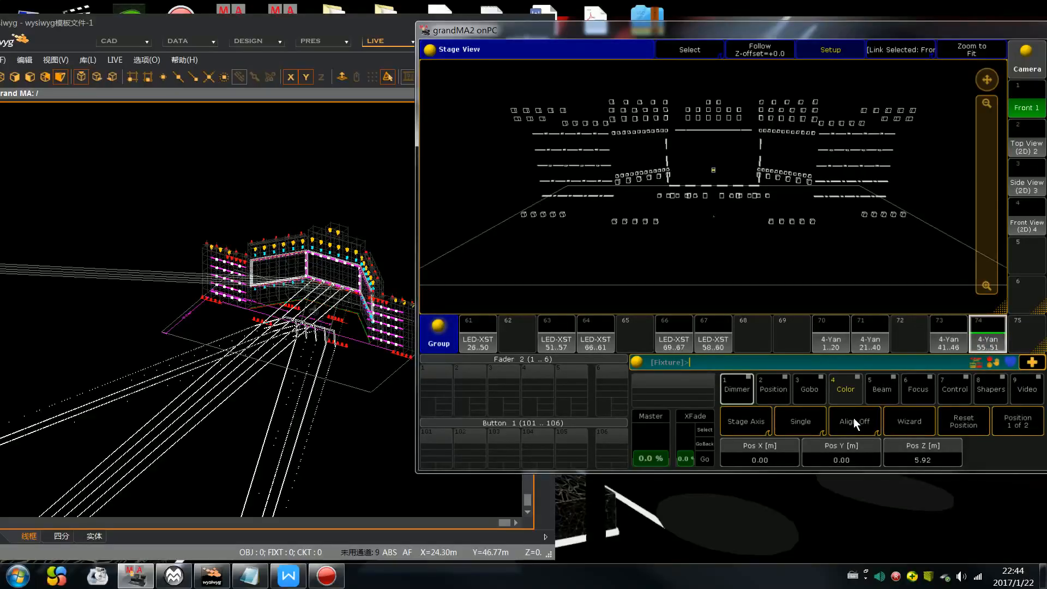
left_click(872, 427)
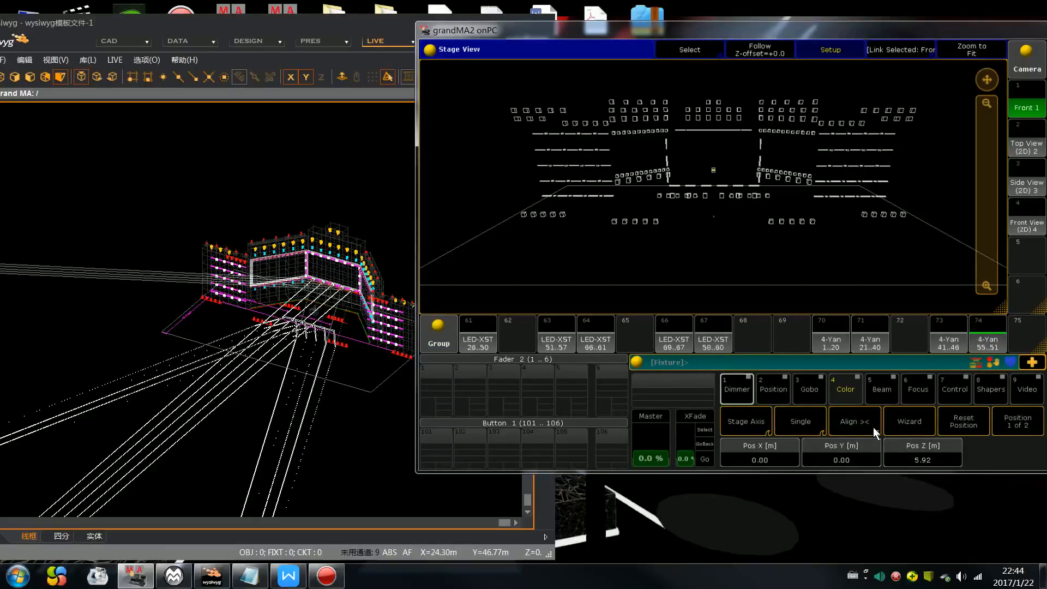
scroll(872, 427, "up", 3)
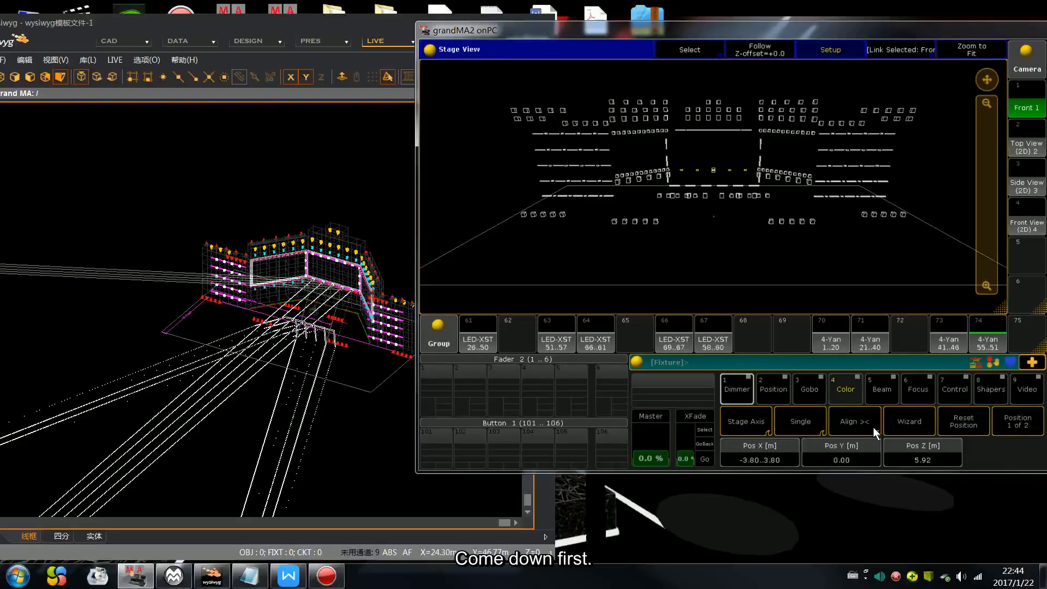
scroll(873, 427, "down", 1)
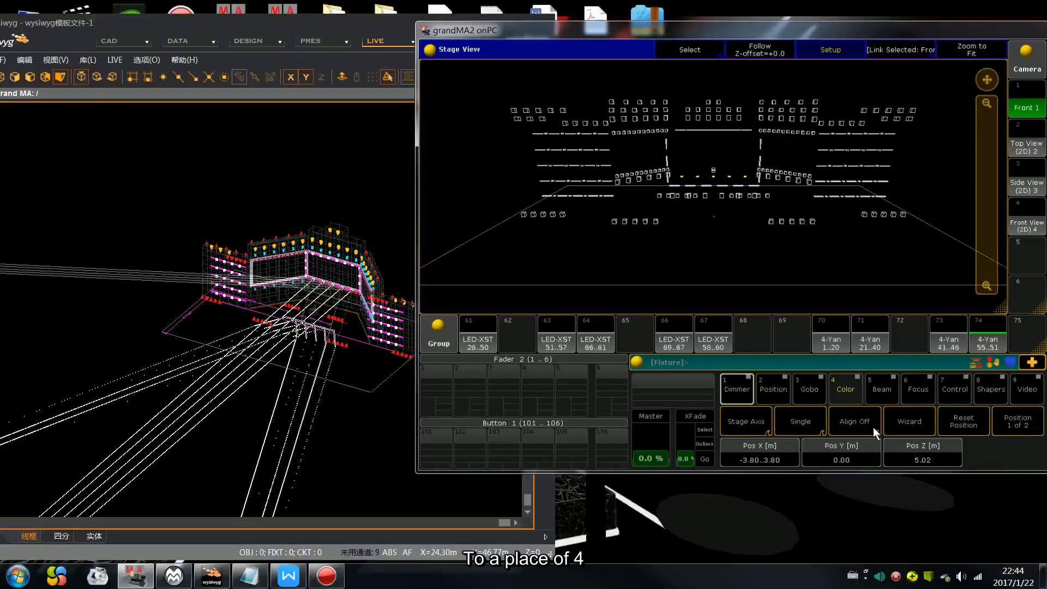
scroll(872, 427, "down", 11)
scroll(872, 427, "down", 1)
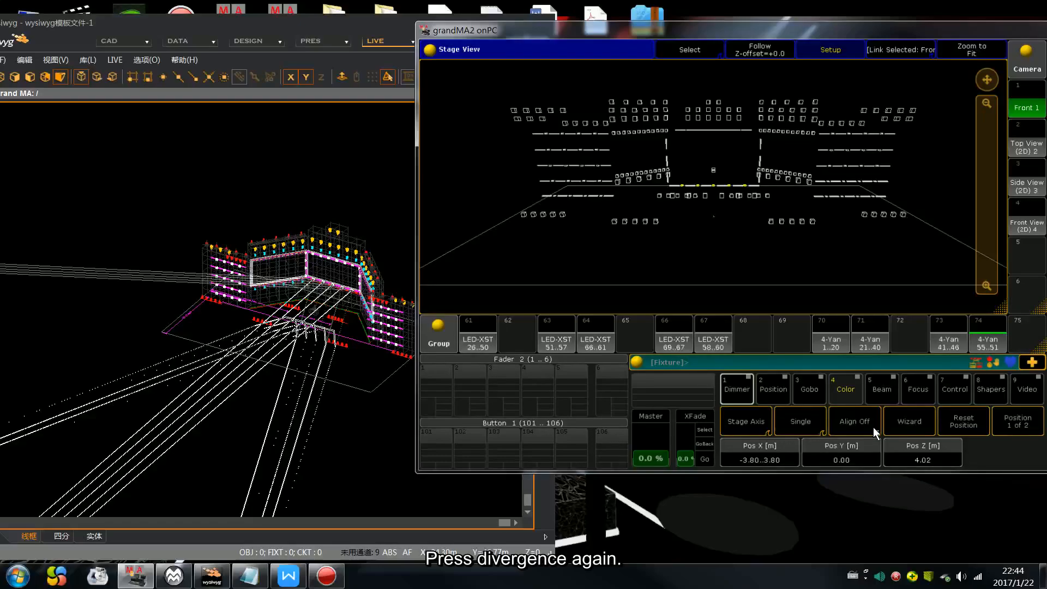
Widen the 4-Yan 55..51 row to Pos X -4.00..4.00 m in the 2D front view, switch Align off and clear the selection.
left_click(1028, 226)
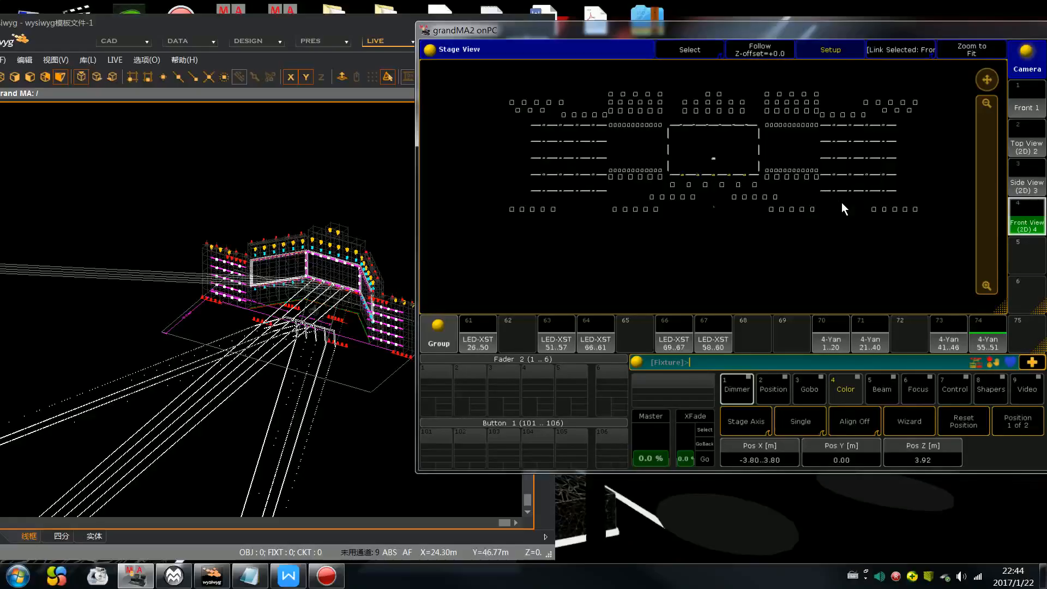
left_click(856, 412)
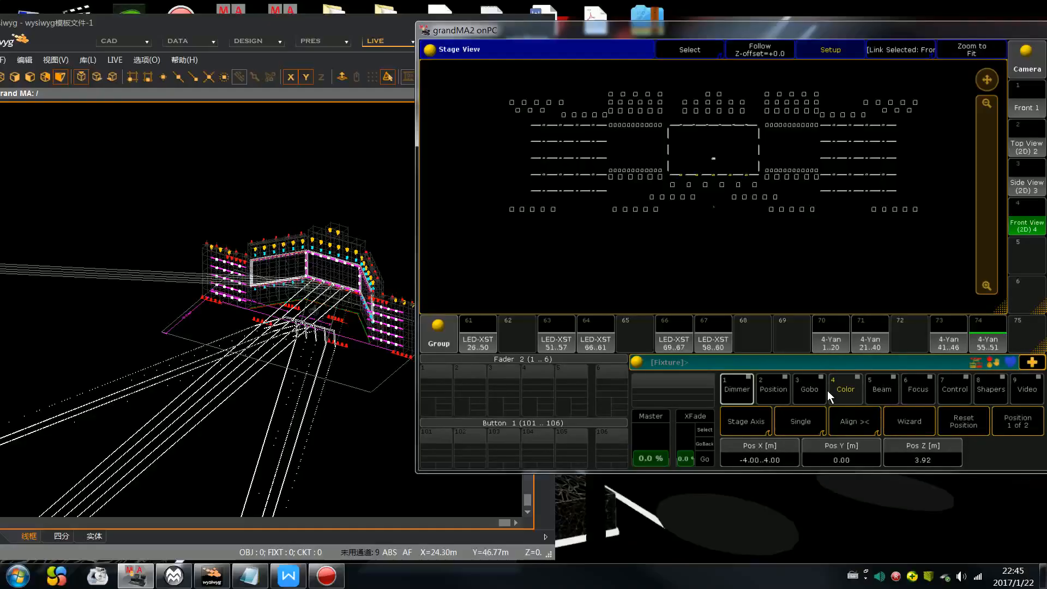
left_click(869, 426)
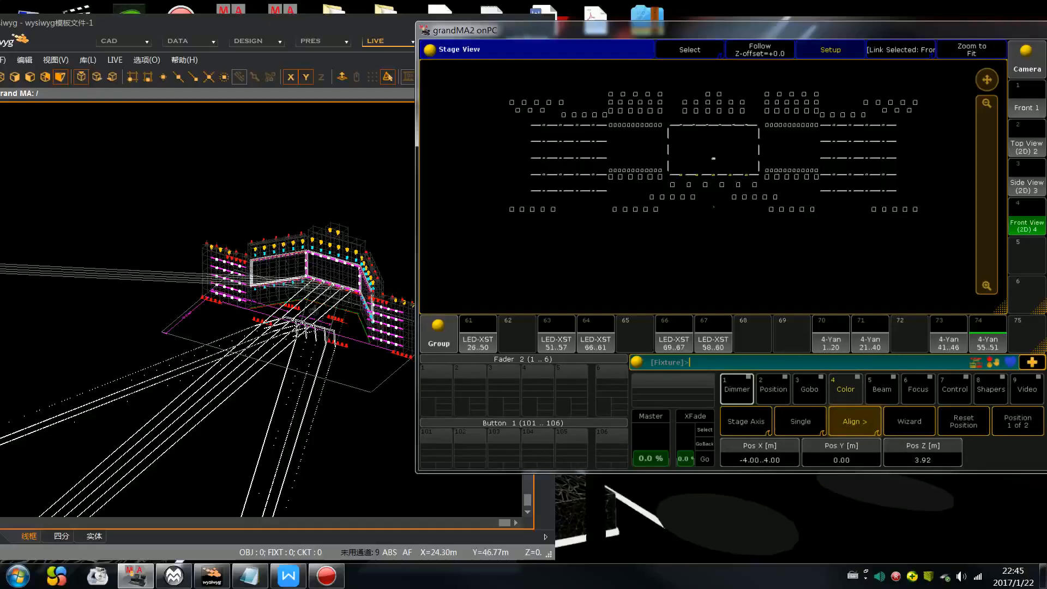
left_click(871, 426)
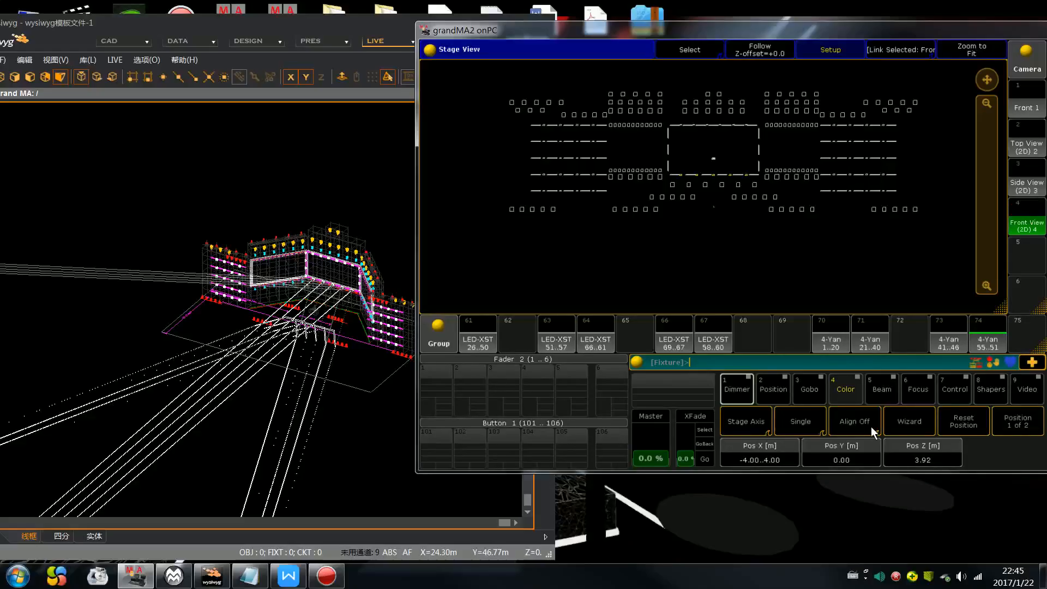
scroll(872, 426, "down", 1)
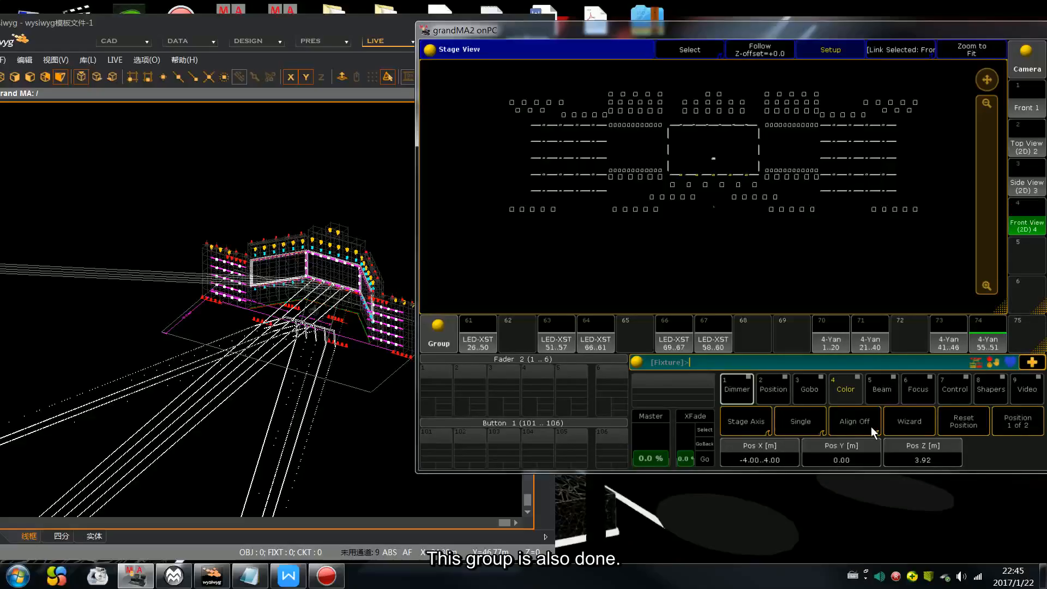
key("Escape")
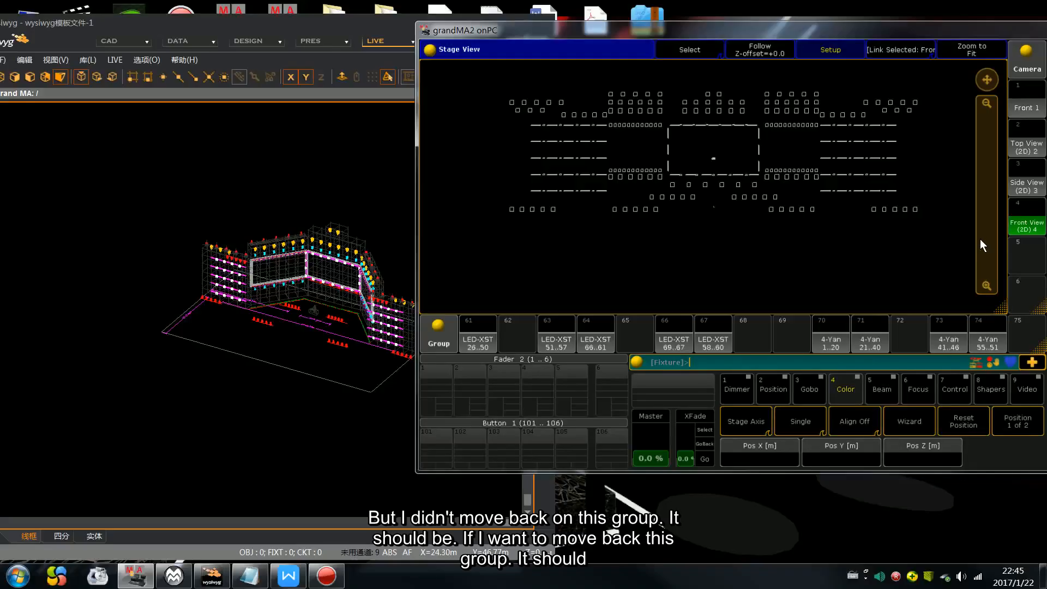
Move the 4-Yan 55..51 row back to Pos Y 7.50 m in the top view and clear the selection.
left_click(988, 335)
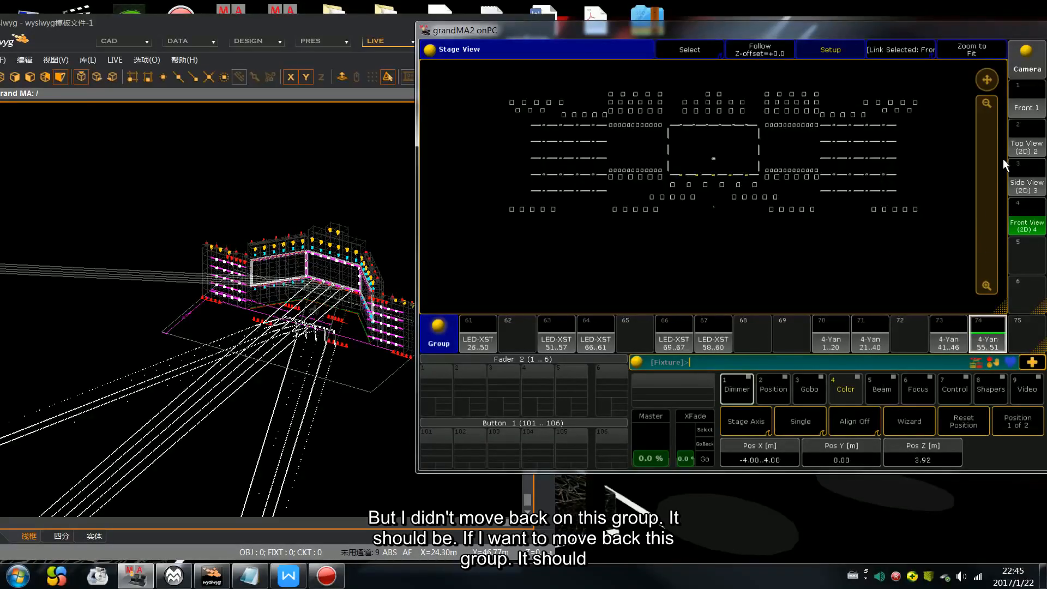
left_click(1020, 145)
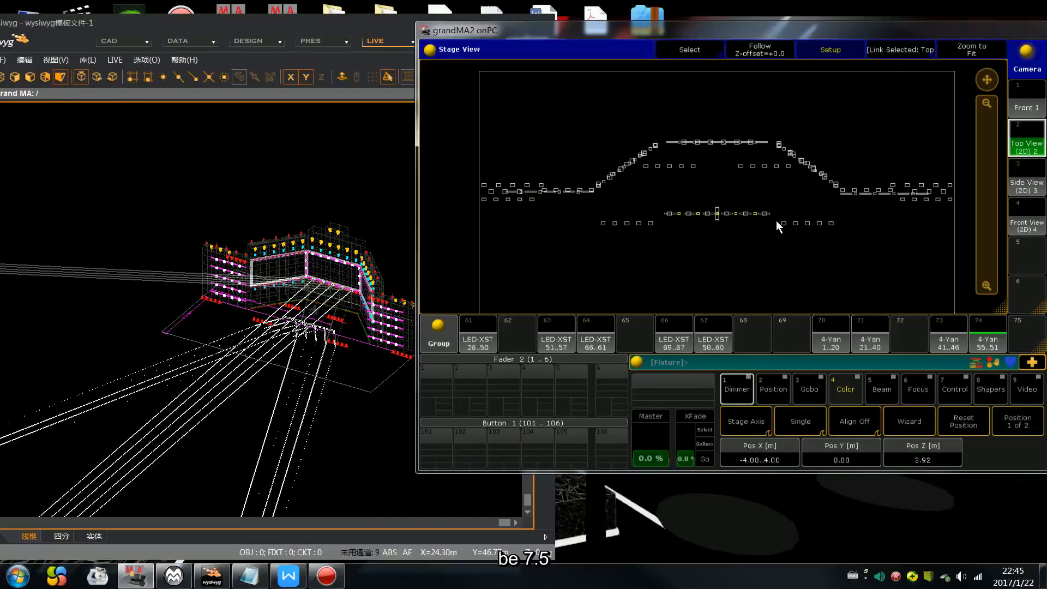
scroll(942, 285, "up", 10)
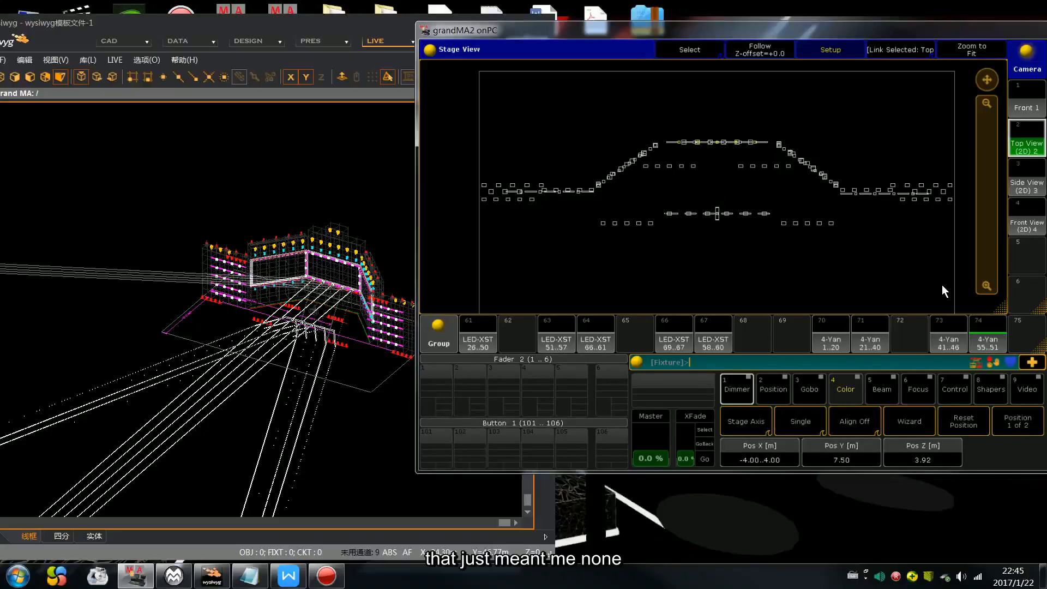
key("Escape")
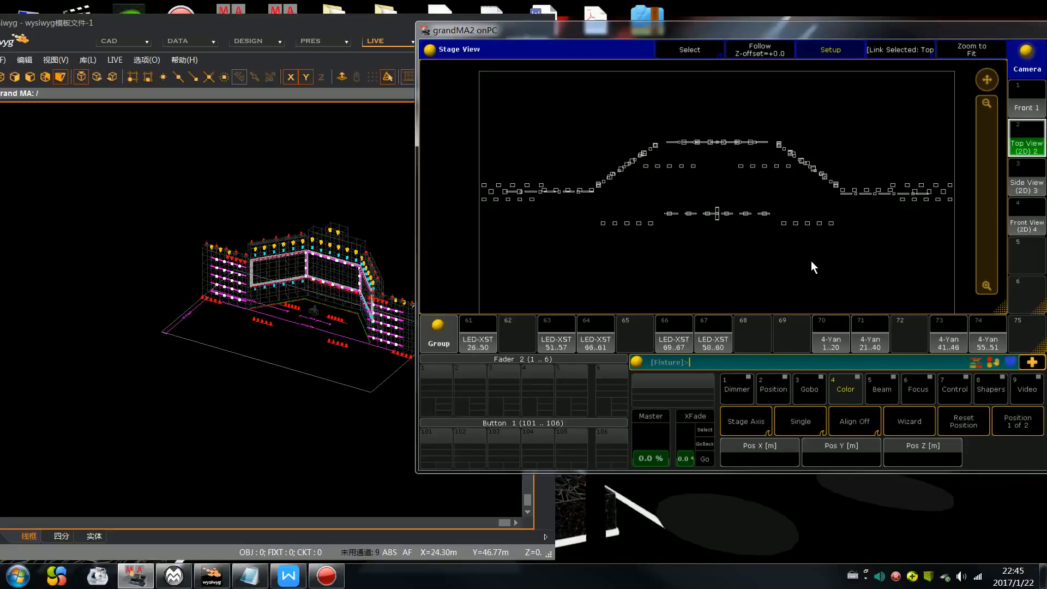
Check the LED-XST 69..67 and 51..57 groups, then move the lower LED-XST 66..61 row back to Pos Y 7.50 m and clear the selection.
left_click(671, 333)
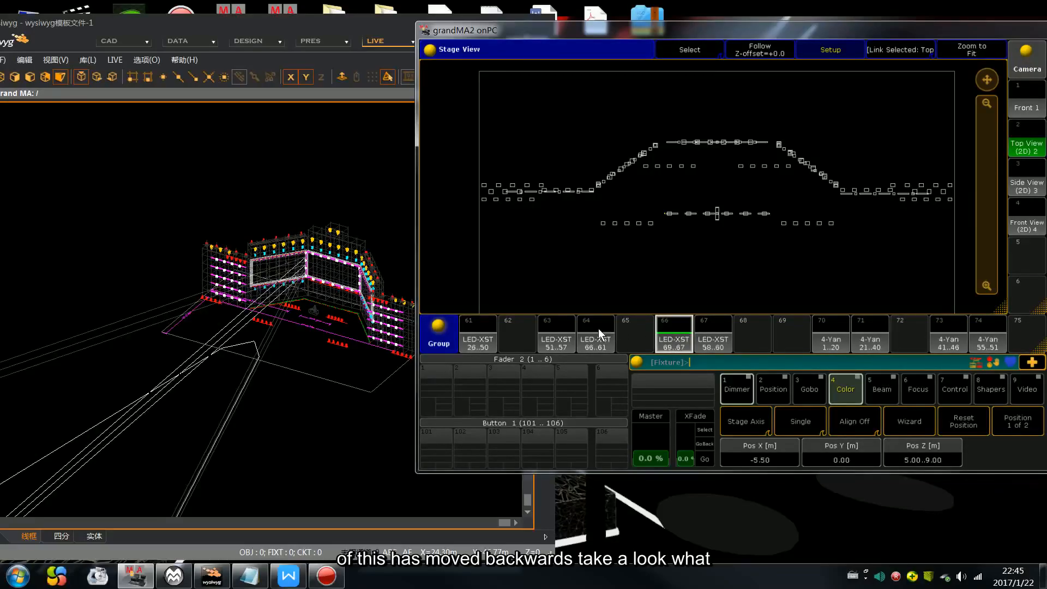
key("Escape")
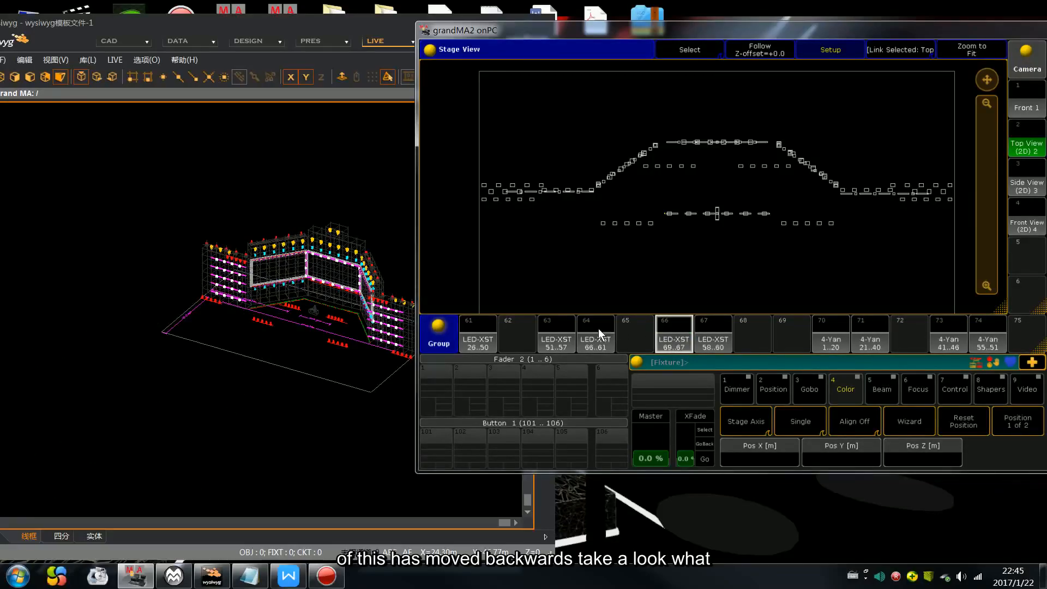
left_click(551, 333)
key("Escape")
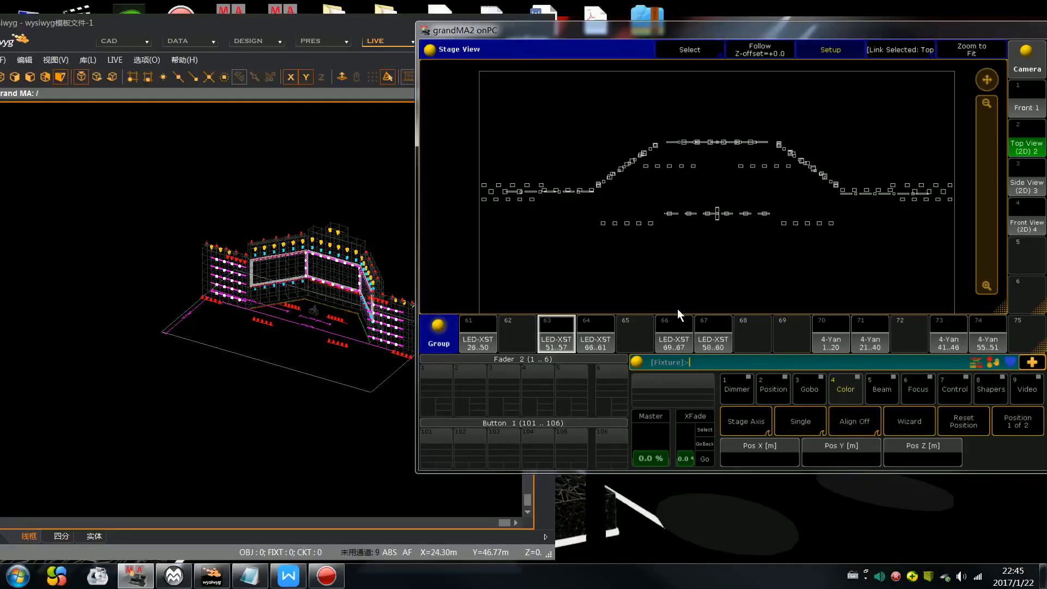
left_click(1018, 109)
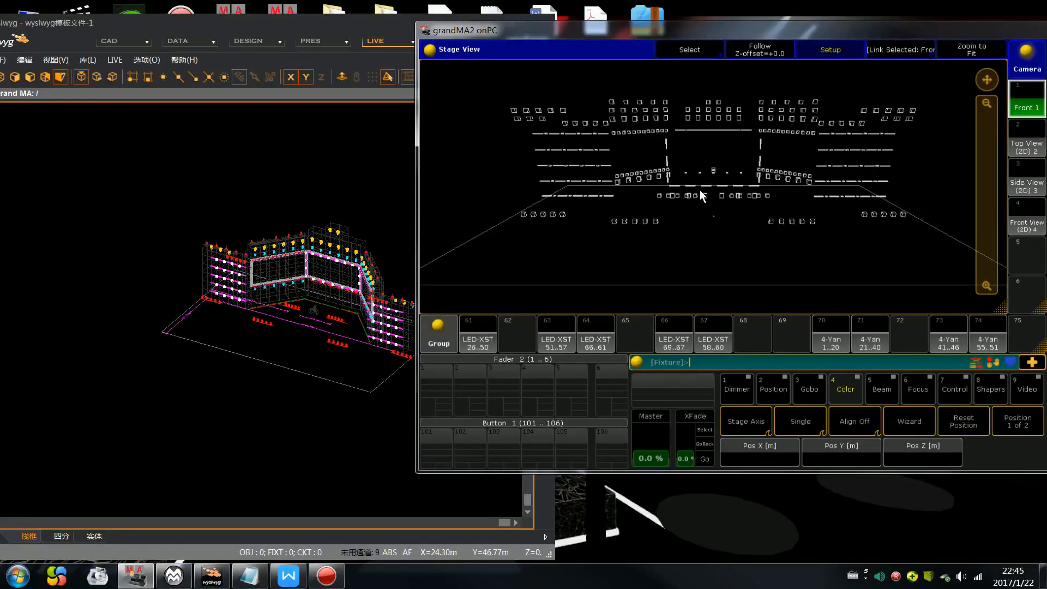
left_click_drag(669, 181, 760, 192)
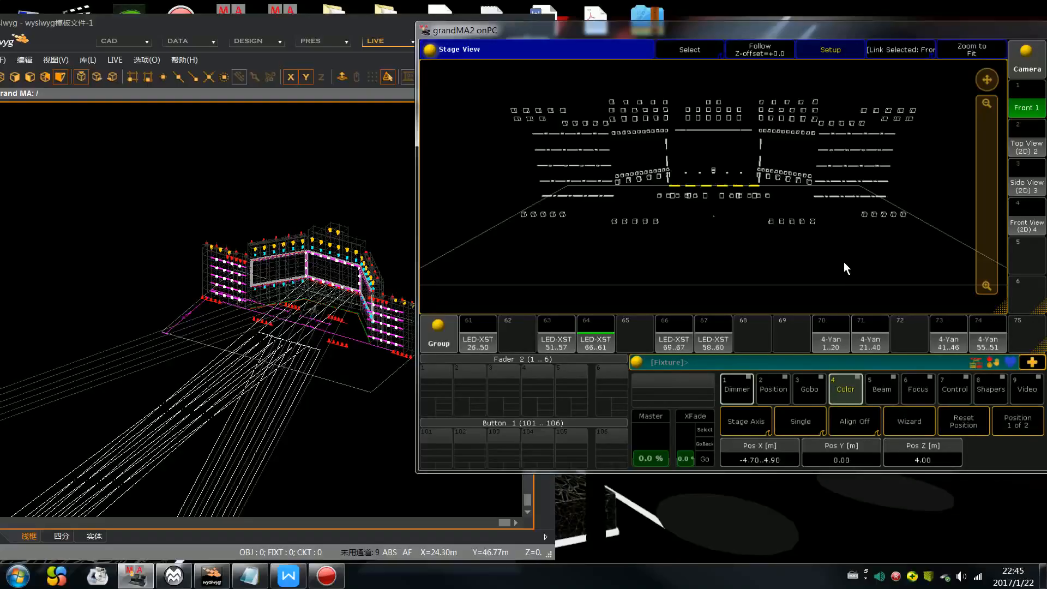
left_click(1024, 154)
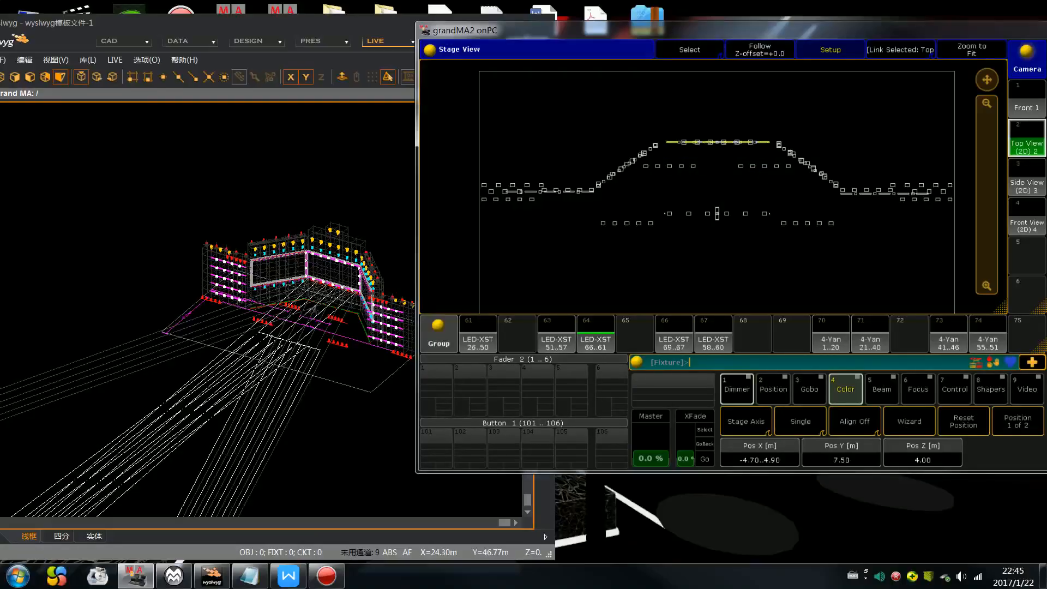
left_click(1015, 106)
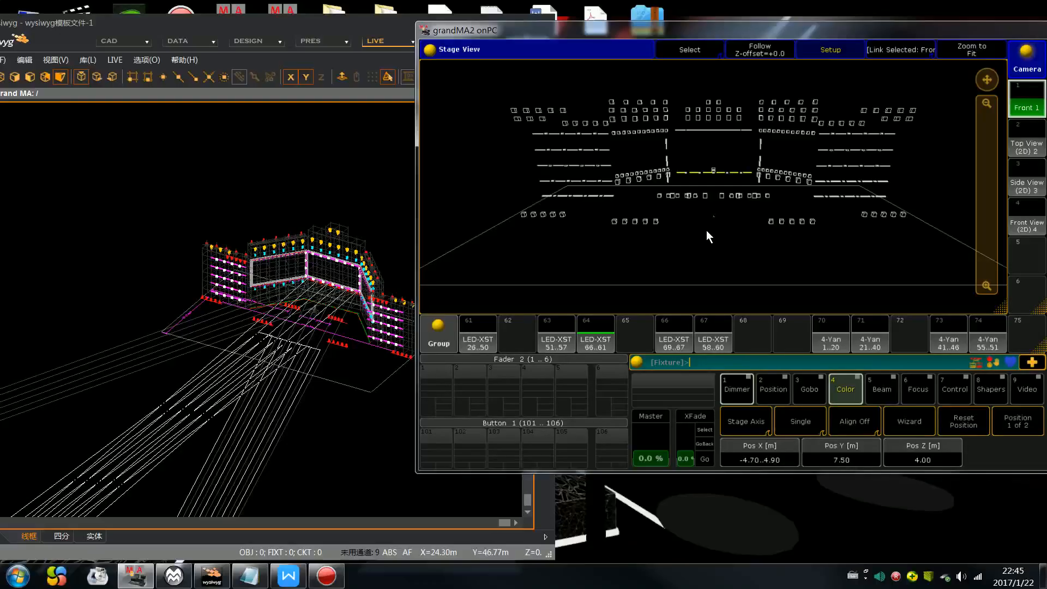
key("c")
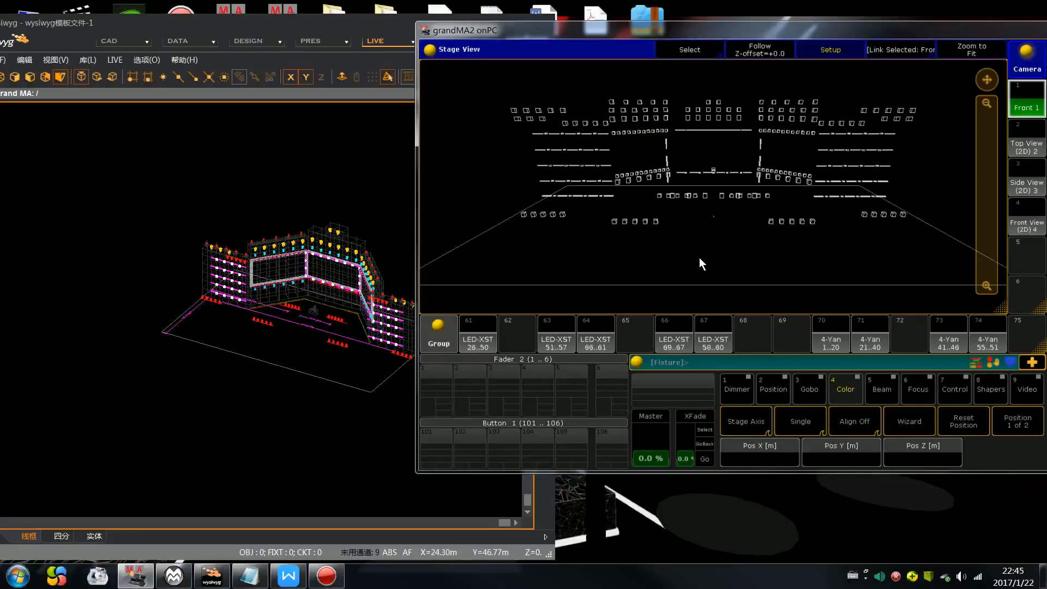
Move the centre frame's side columns, LED-XST 69..67 and LED-XST 58..60, back to Pos Y 7.50 m and clear the selection.
left_click(1027, 146)
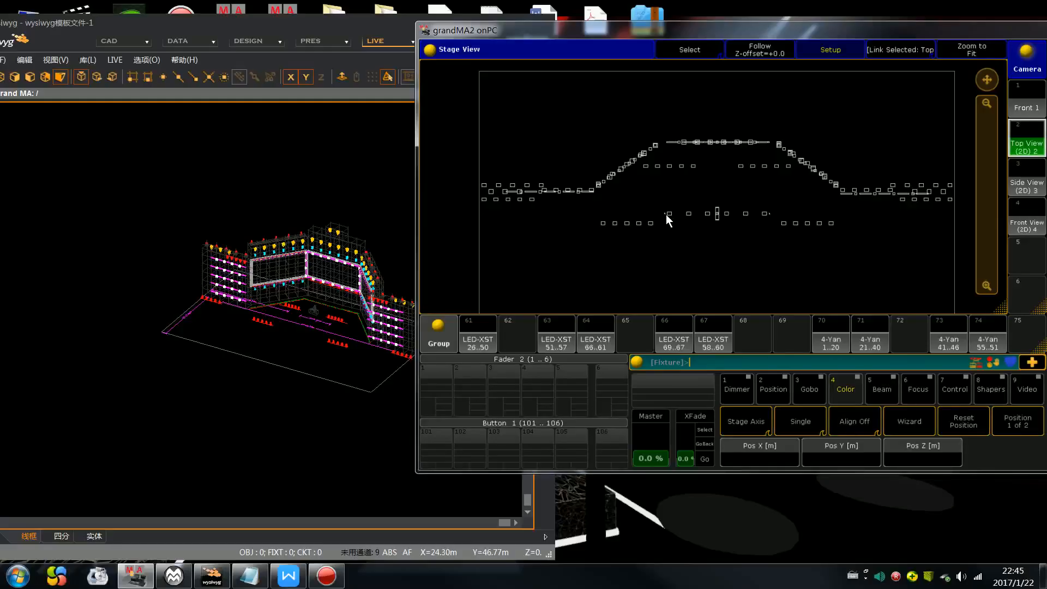
left_click_drag(648, 199, 787, 219)
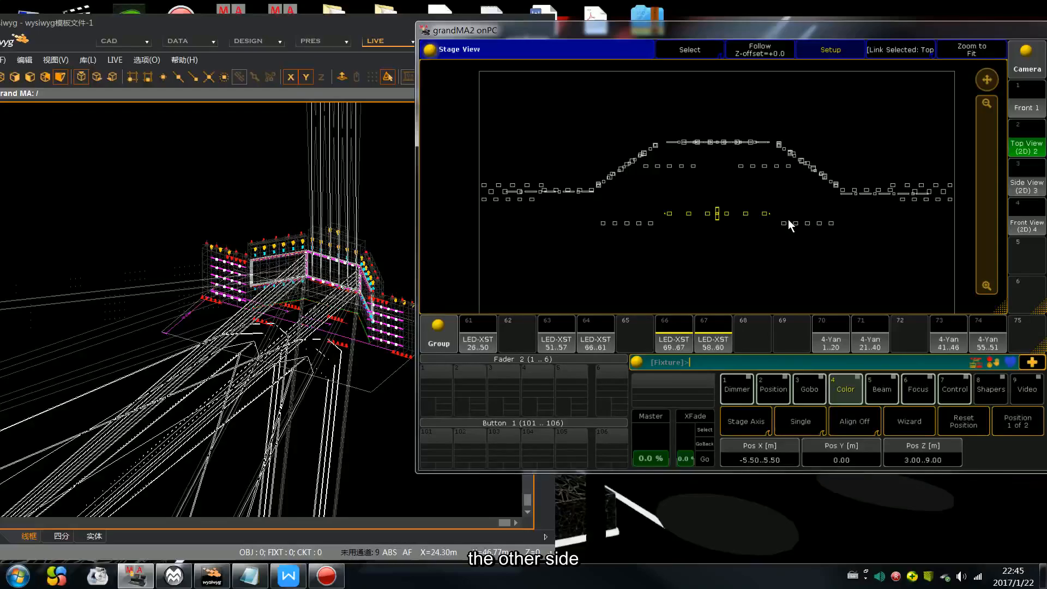
key("Escape")
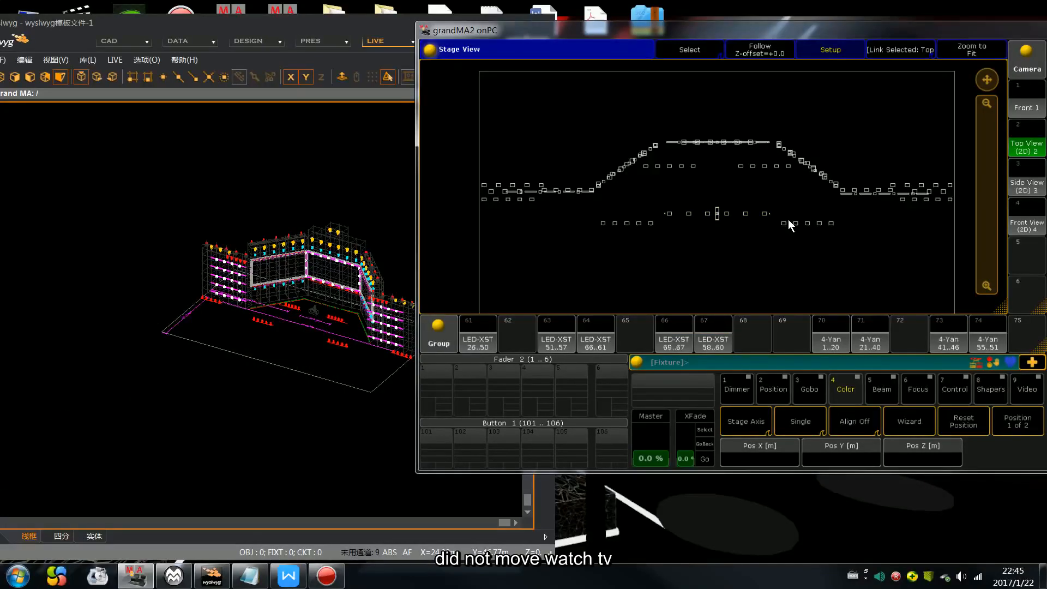
left_click(1026, 107)
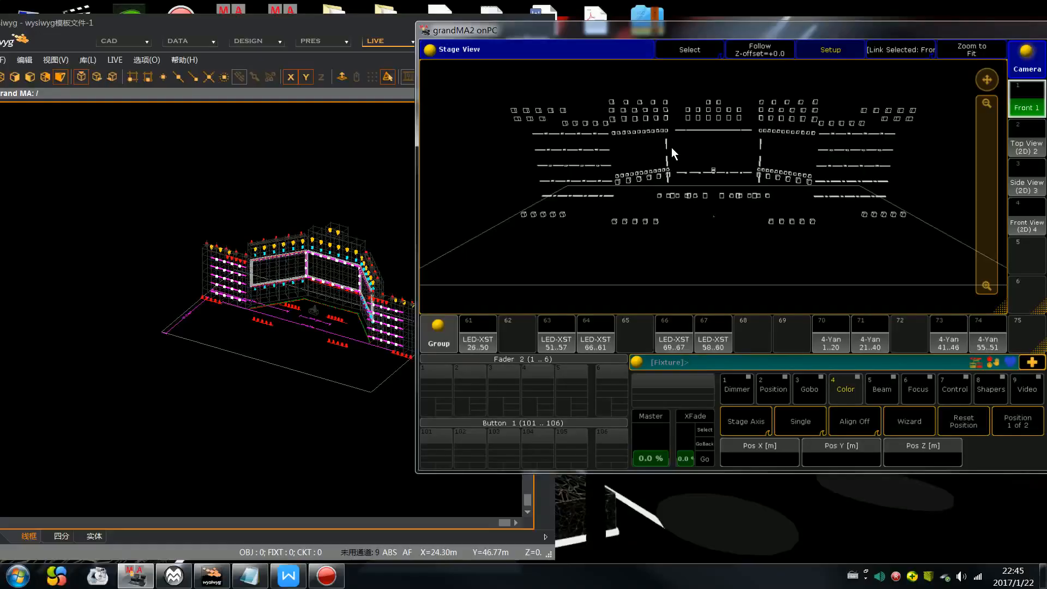
left_click(1025, 220)
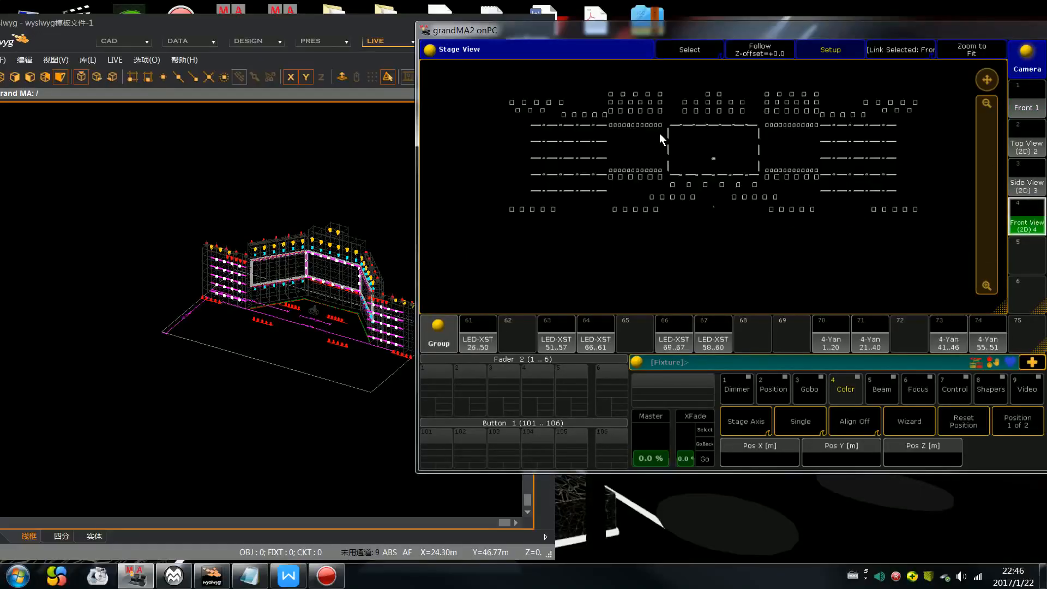
left_click_drag(666, 129, 671, 169)
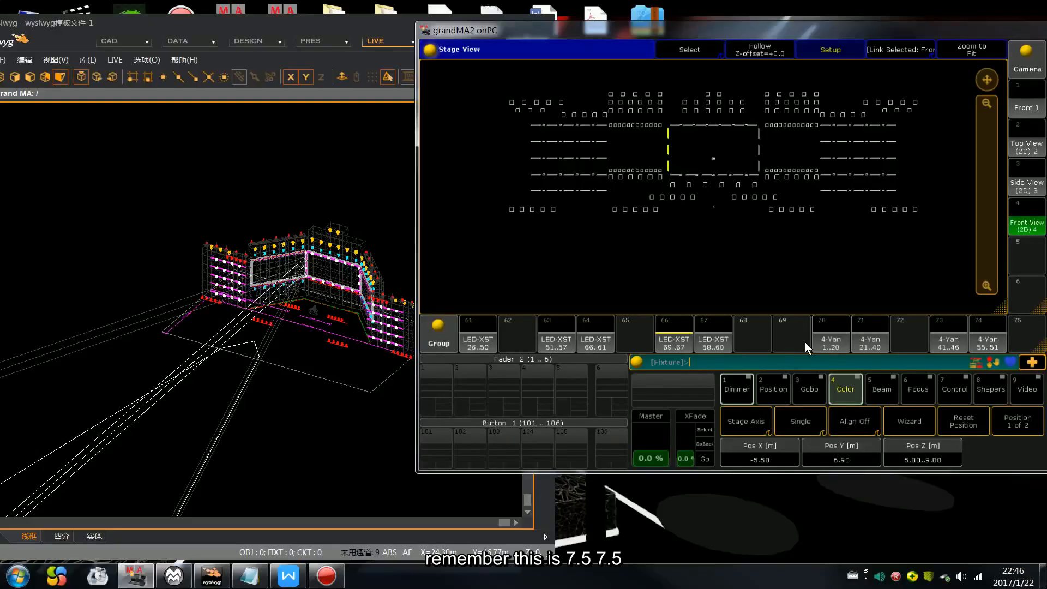
left_click(718, 342)
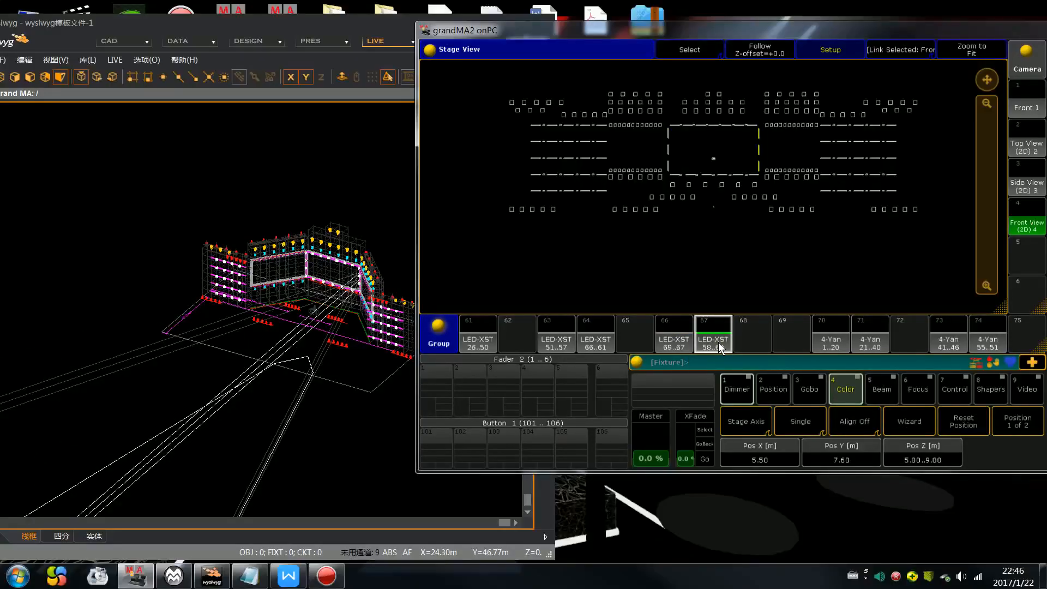
left_click(718, 342)
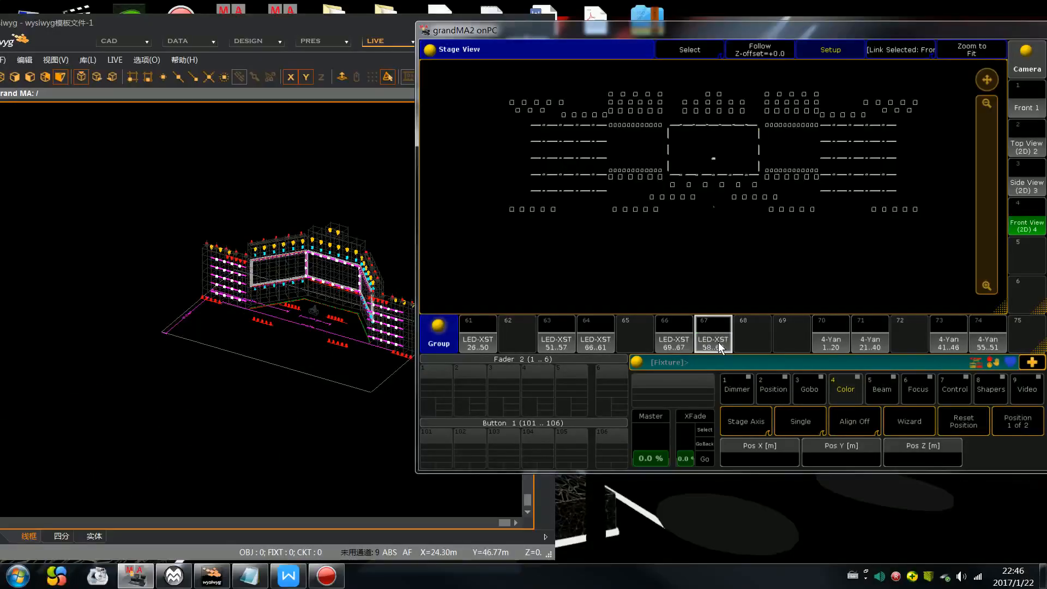
Check the 4-Yan 1..20 position, then select LED-XST 51..57, 66..61, 69..67 and 58..60 together to verify their common Pos Y.
left_click(830, 329)
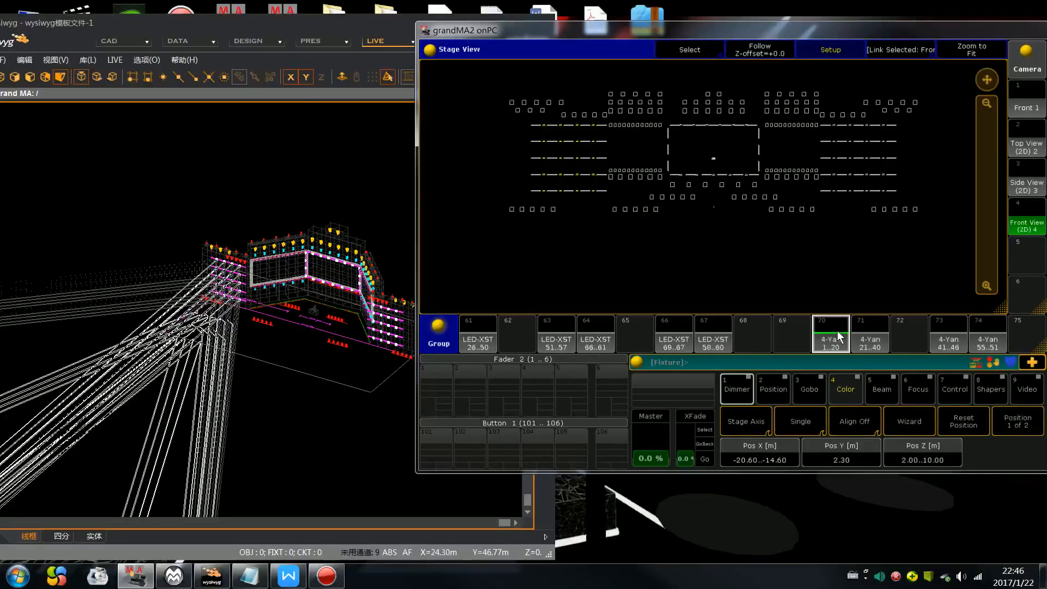
key("Escape")
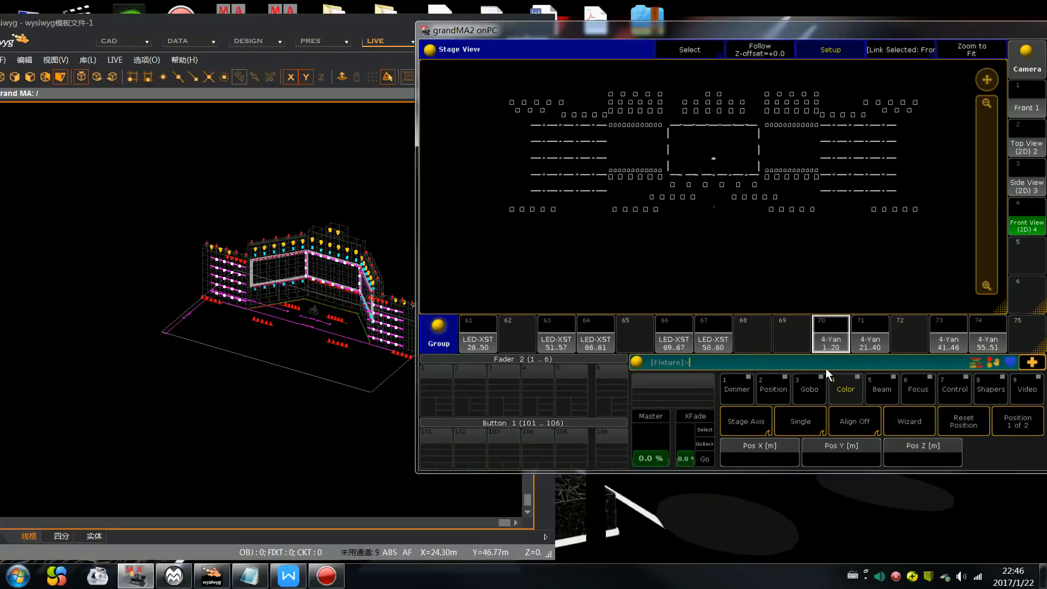
left_click(565, 339)
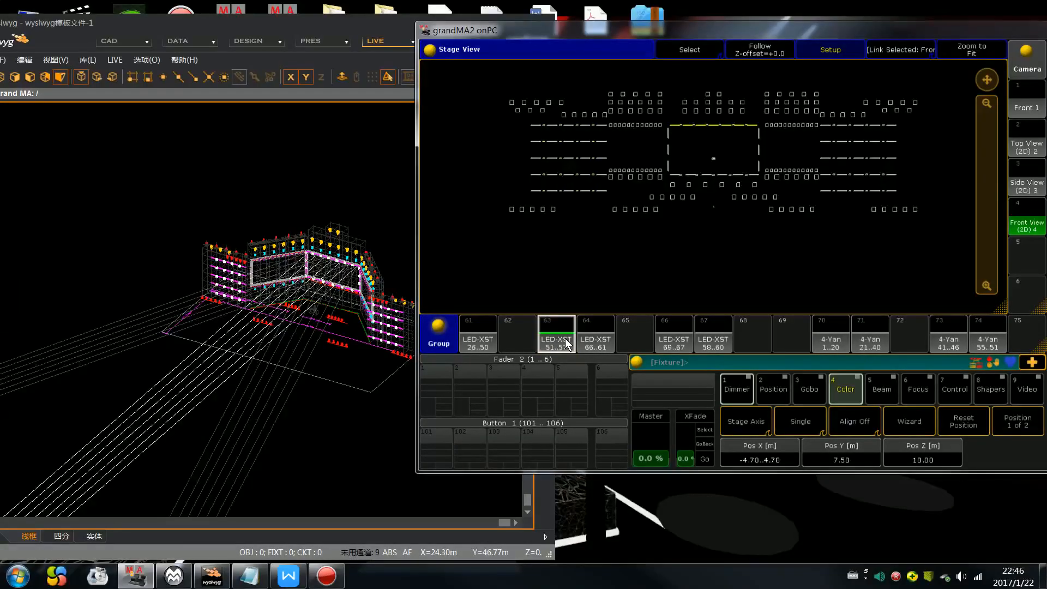
left_click(594, 343)
left_click(673, 342)
left_click(712, 341)
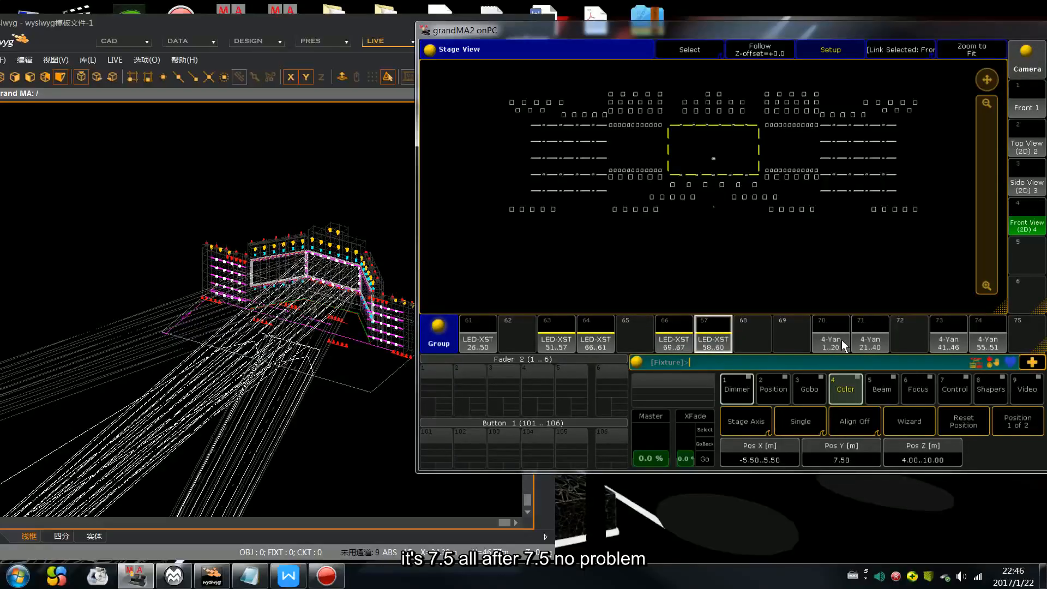
Clear the selection, switch to the Front camera and check the position of one fixture in the low centre row.
key("Escape")
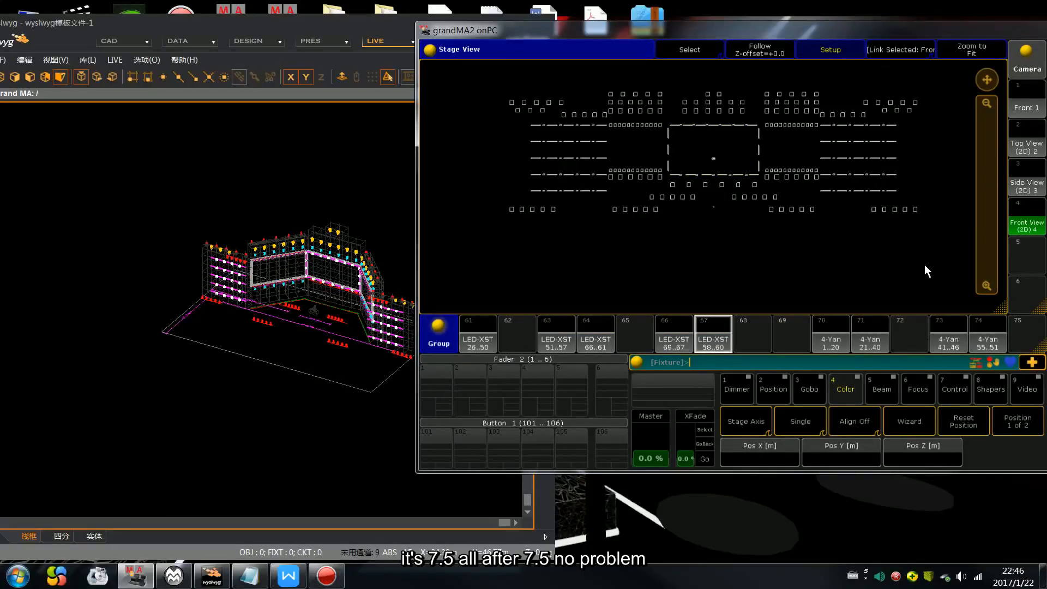
left_click(1029, 107)
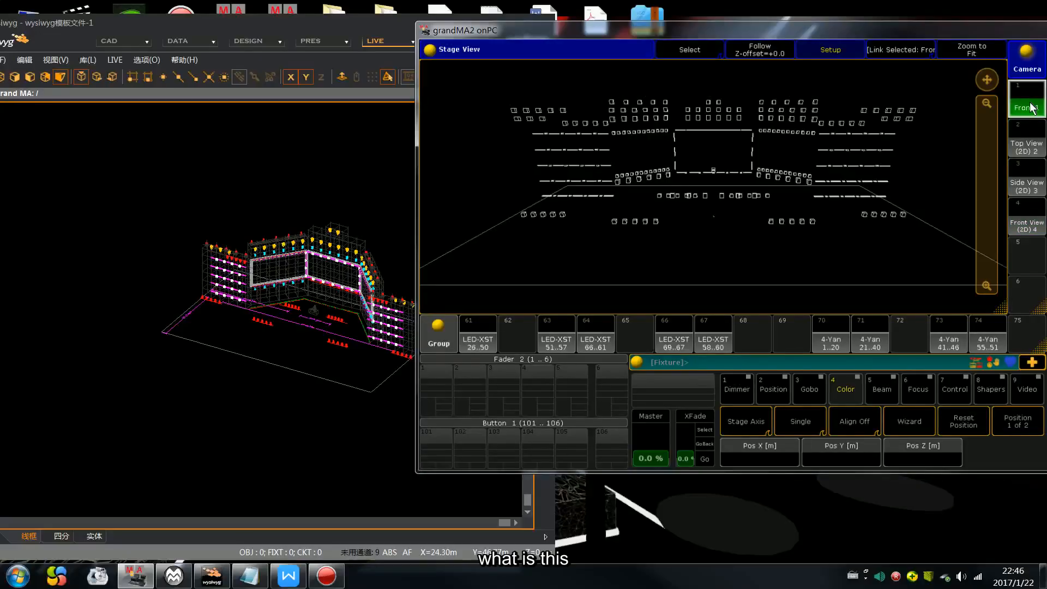
left_click(672, 194)
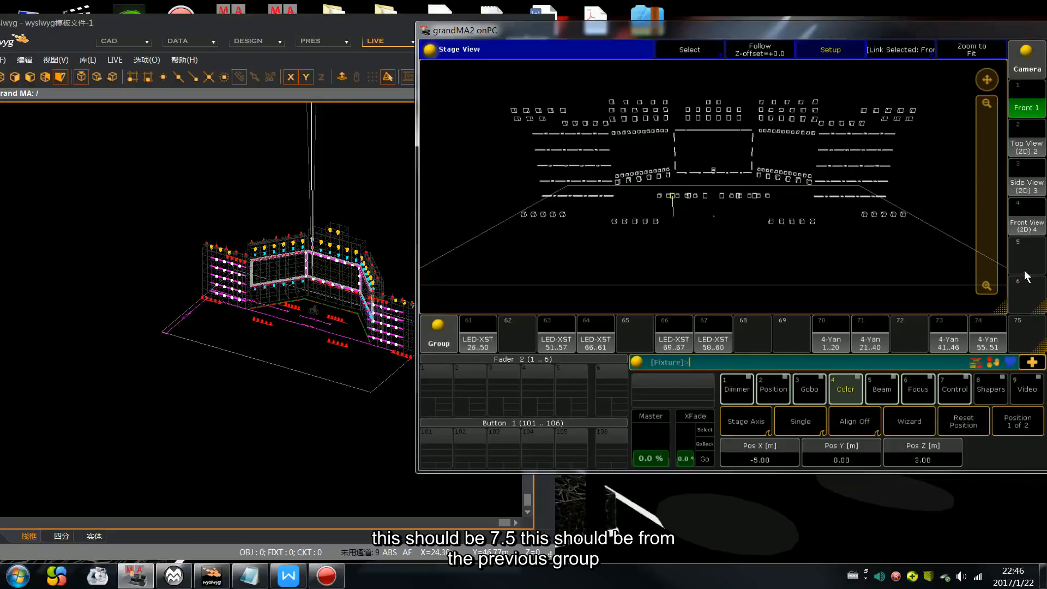
key("Escape")
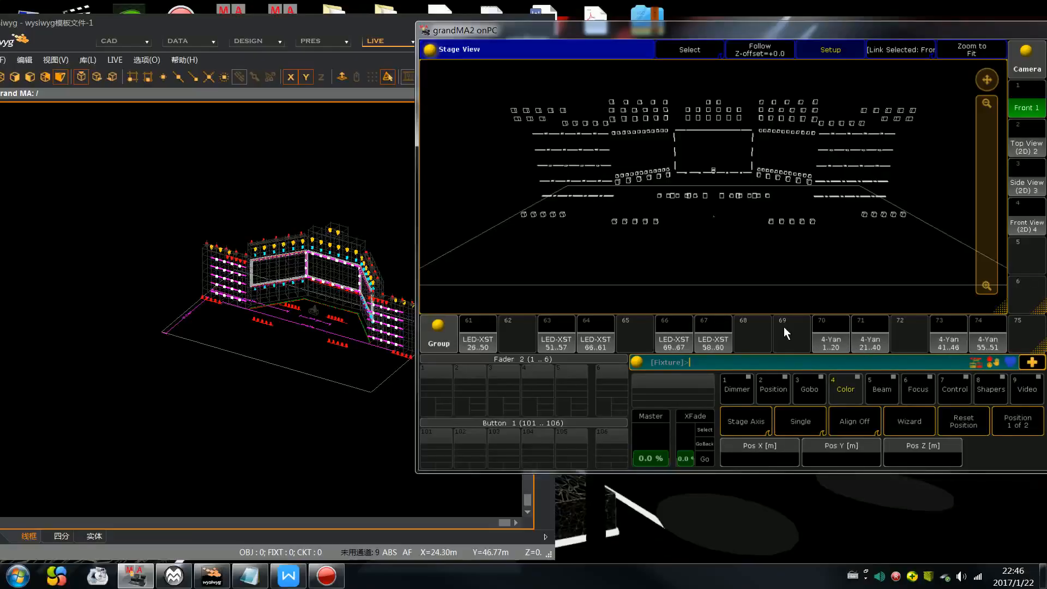
Select LED-XST 1..25 and the AWK20St groups in turn to find which one contains the misplaced low centre row.
scroll(784, 326, "up", 1)
left_click(1025, 341)
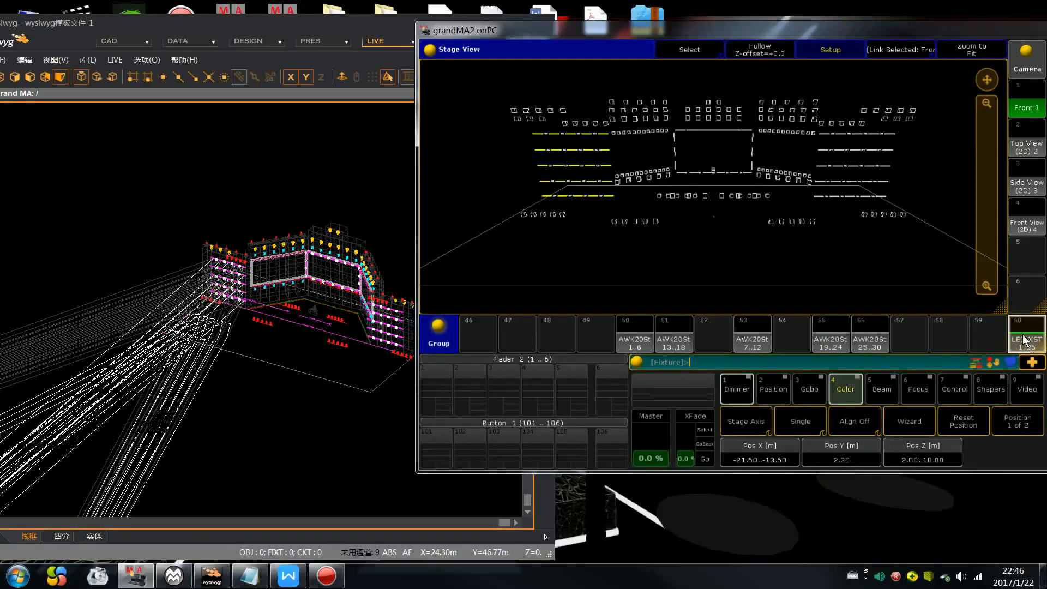
left_click(872, 332)
left_click(820, 331)
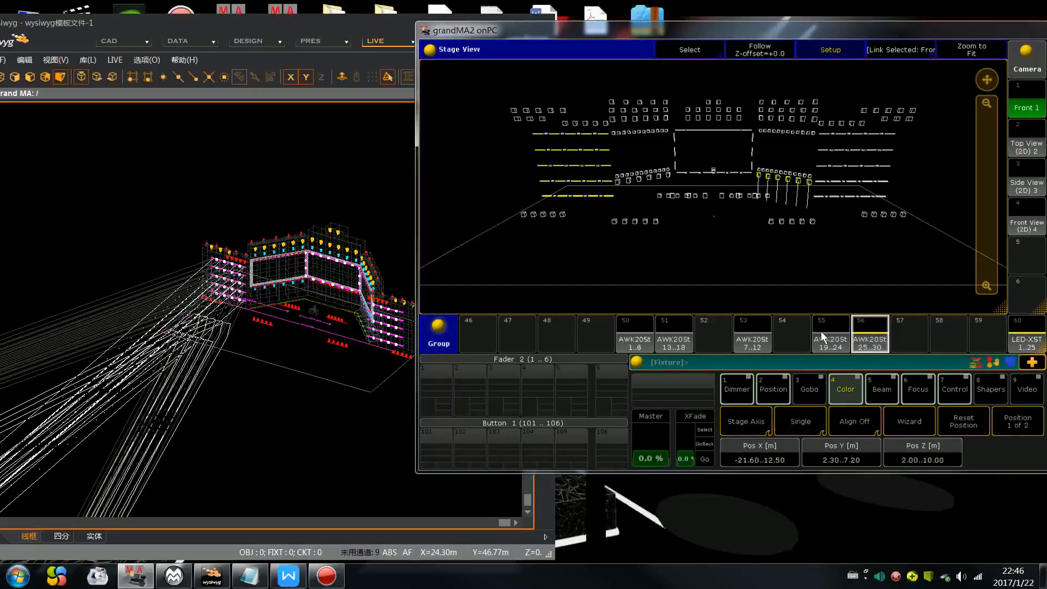
left_click(752, 329)
left_click(675, 329)
left_click(641, 329)
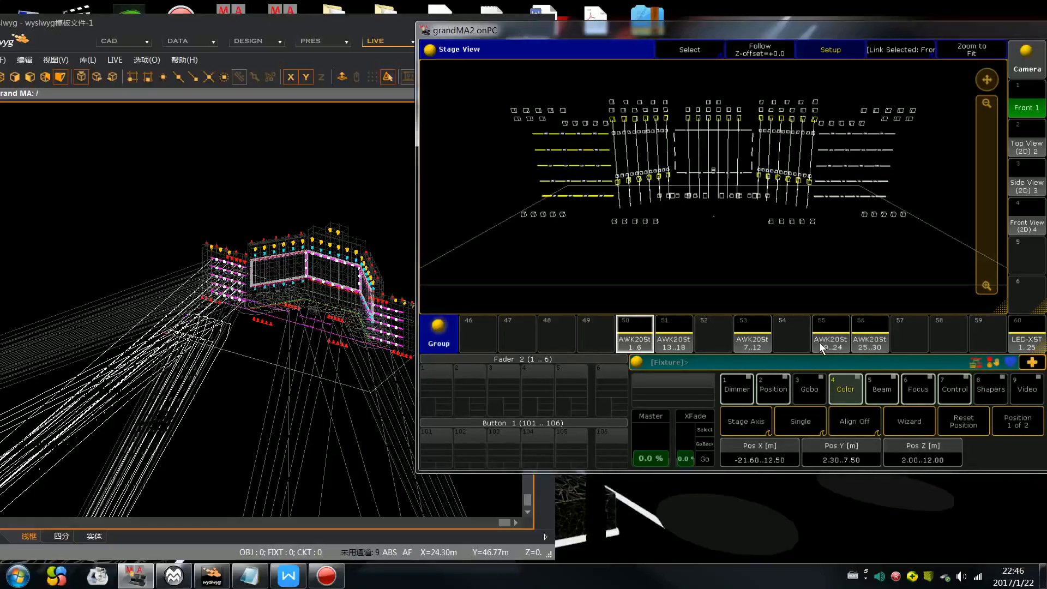
Continue the search for the low centre row through the P64 LED and CSp120a groups, then clear the selection.
scroll(779, 322, "up", 2)
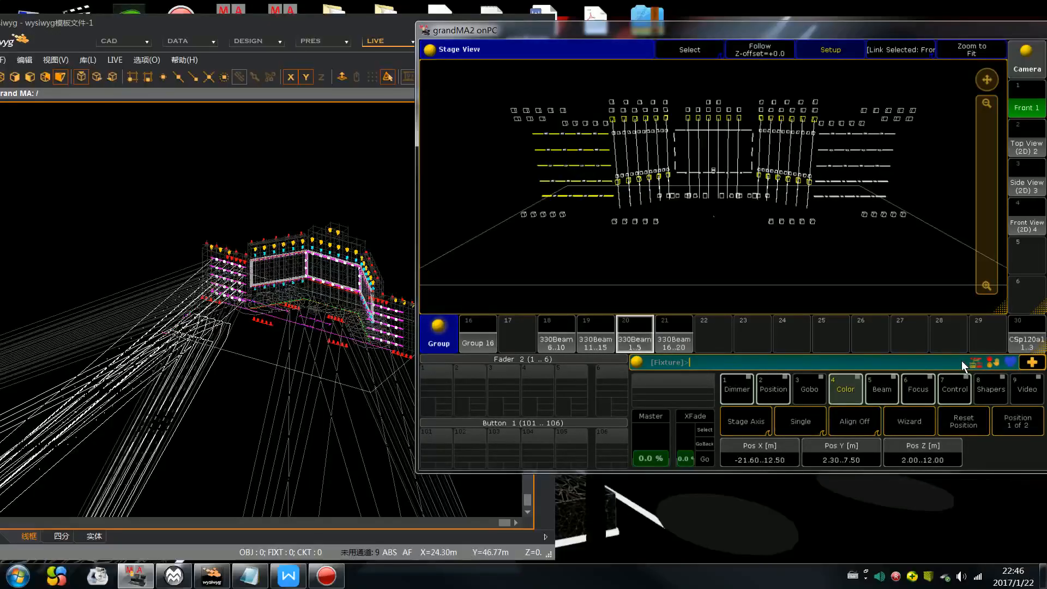
scroll(979, 332, "down", 1)
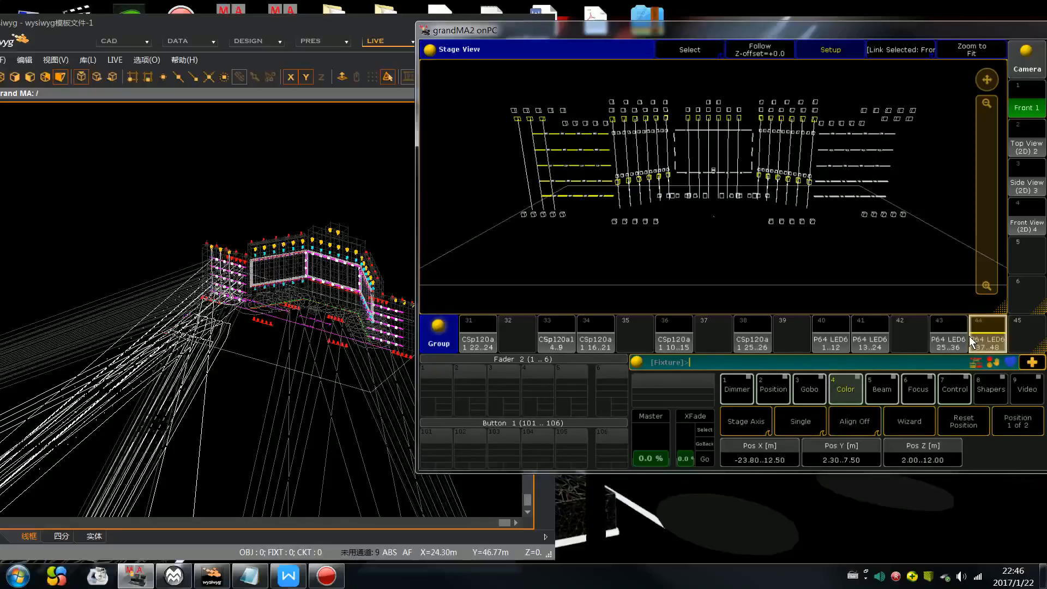
left_click(936, 342)
left_click(852, 343)
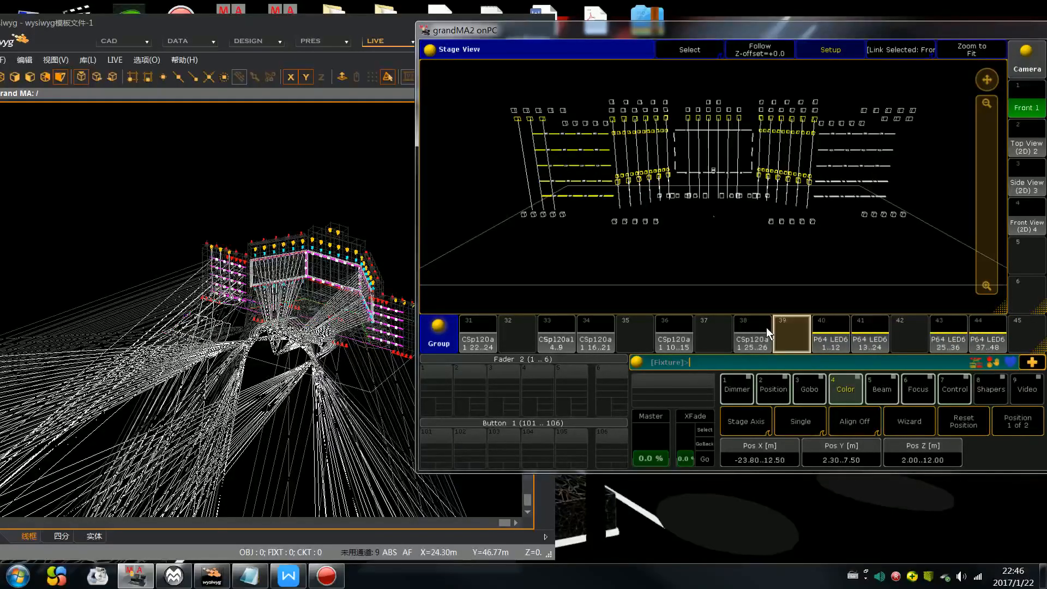
left_click(583, 334)
left_click(551, 327)
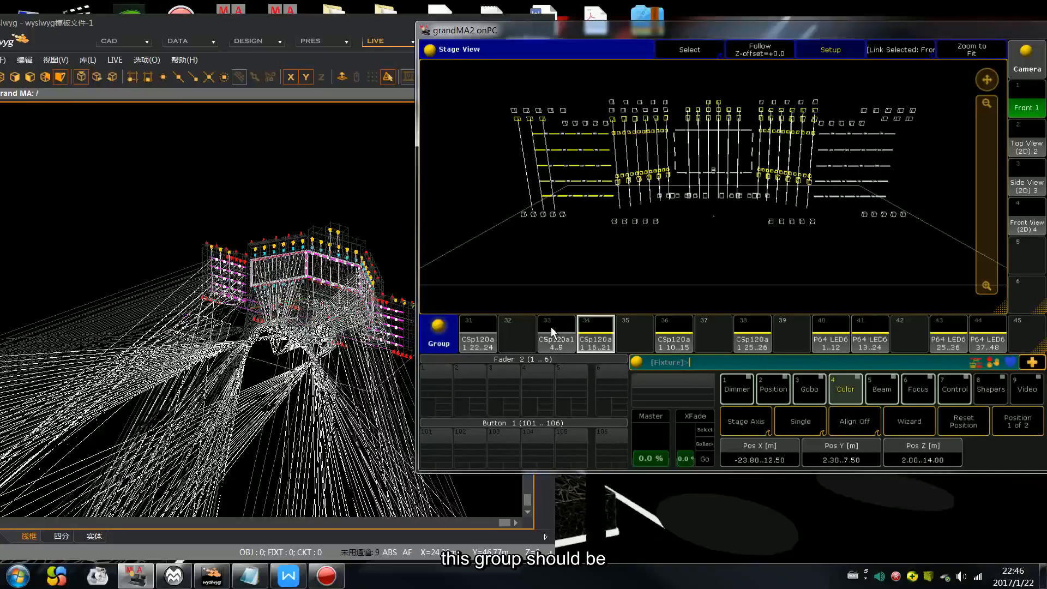
key("Escape")
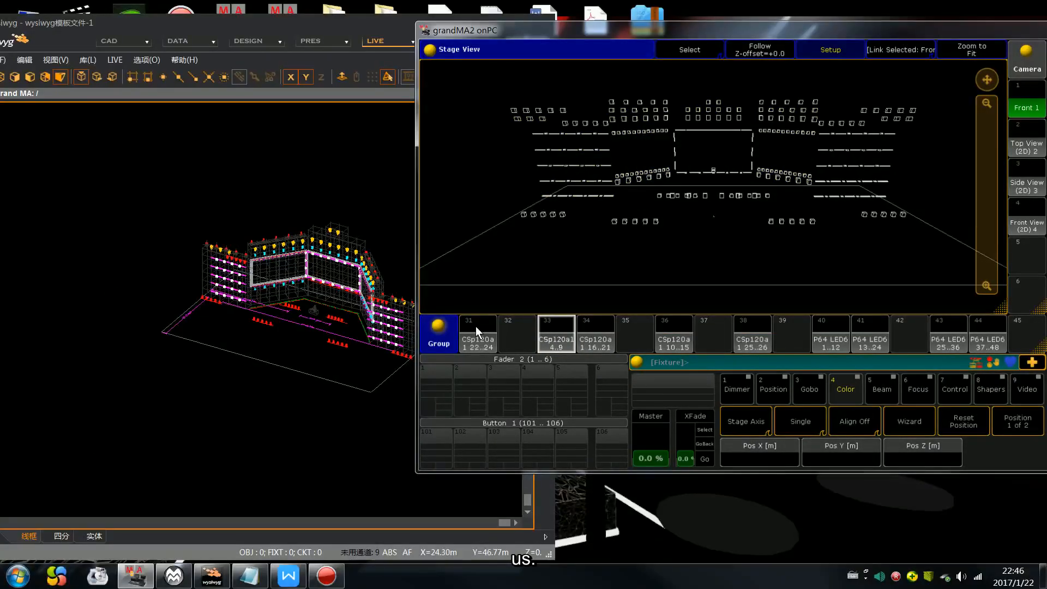
In the 2D front view, select the six fixtures just below the centre frame, move them to Pos Y 7.50 m and clear the selection.
left_click(1026, 221)
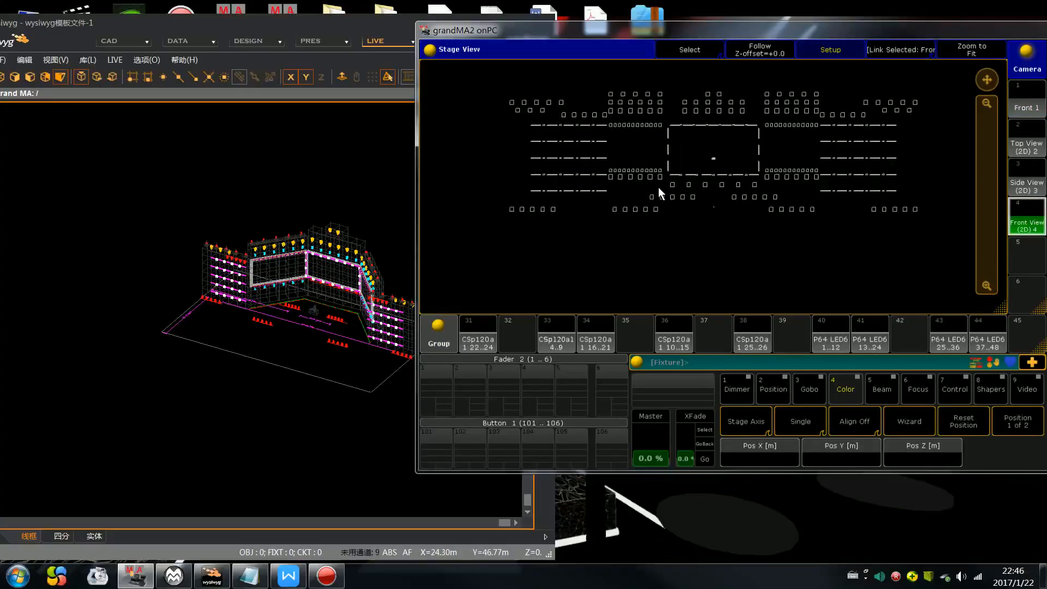
left_click_drag(668, 181, 765, 190)
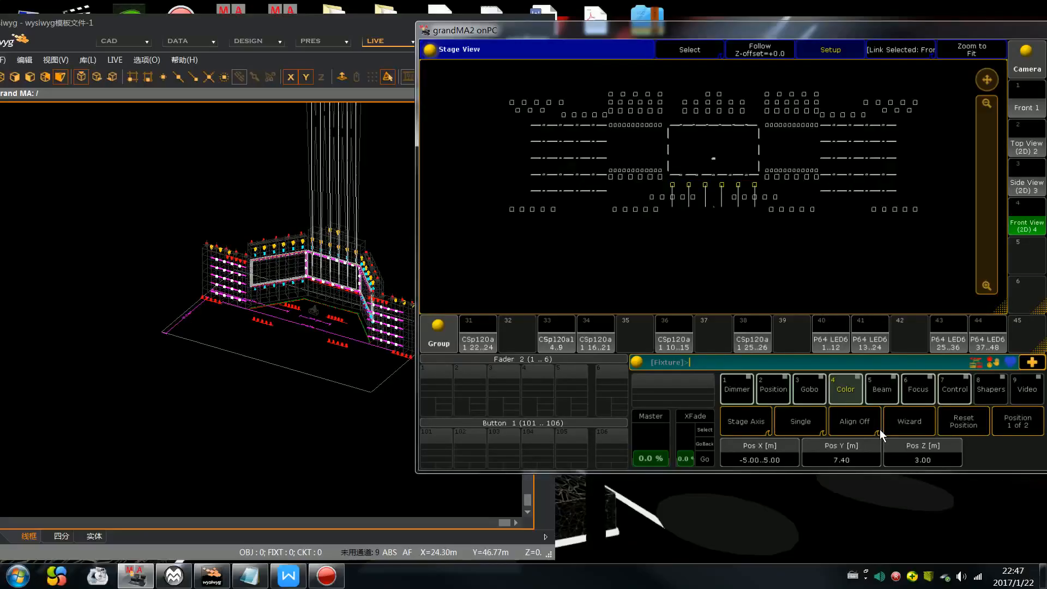
left_click(1026, 107)
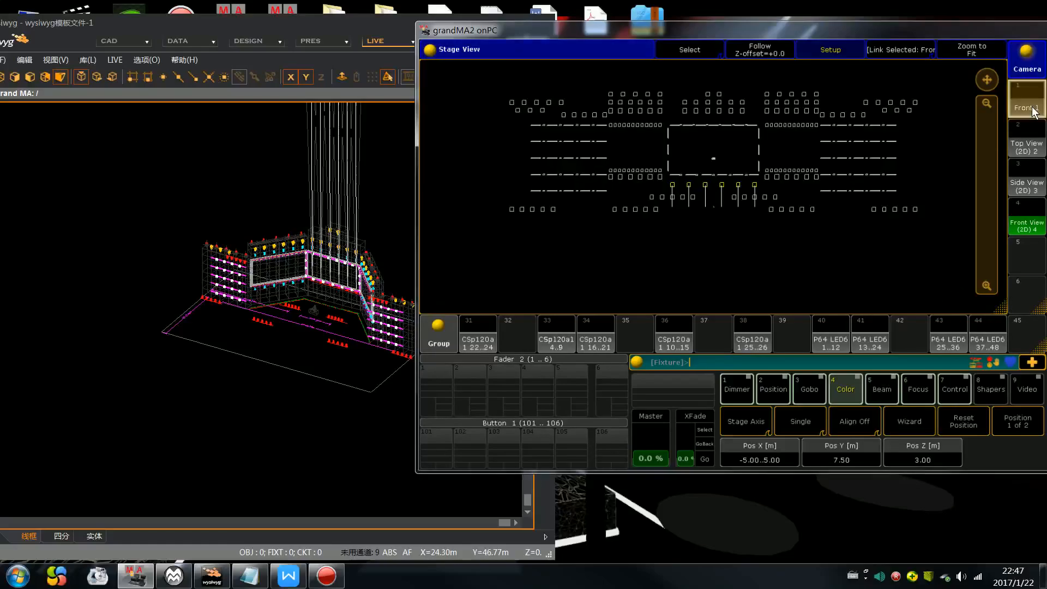
left_click(799, 259)
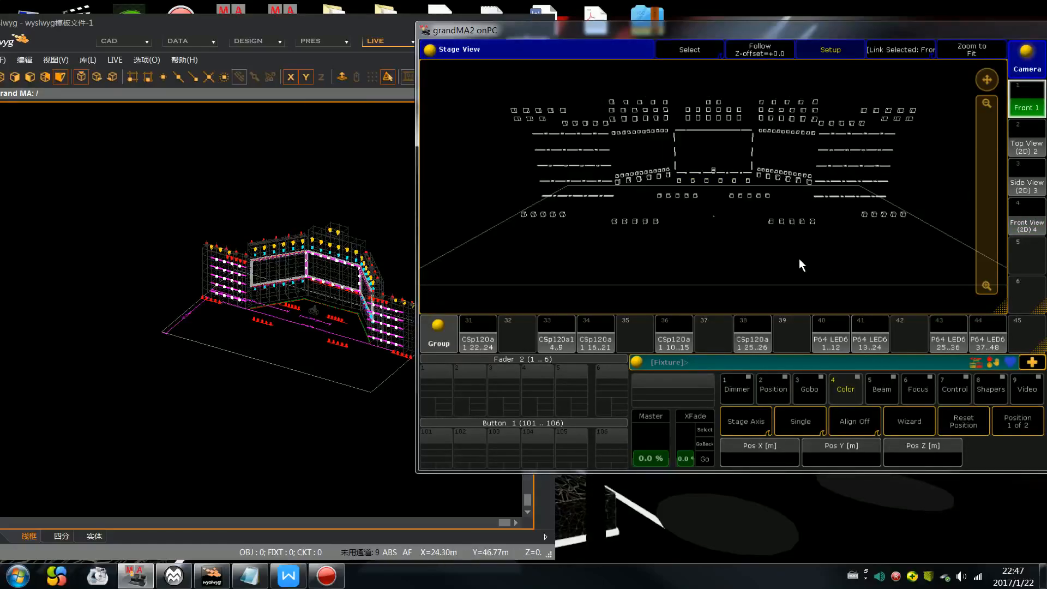
Select the 4-Yan 59..56 and 47..50 groups together and set their Pos Z to 0.00 m.
scroll(809, 338, "down", 2)
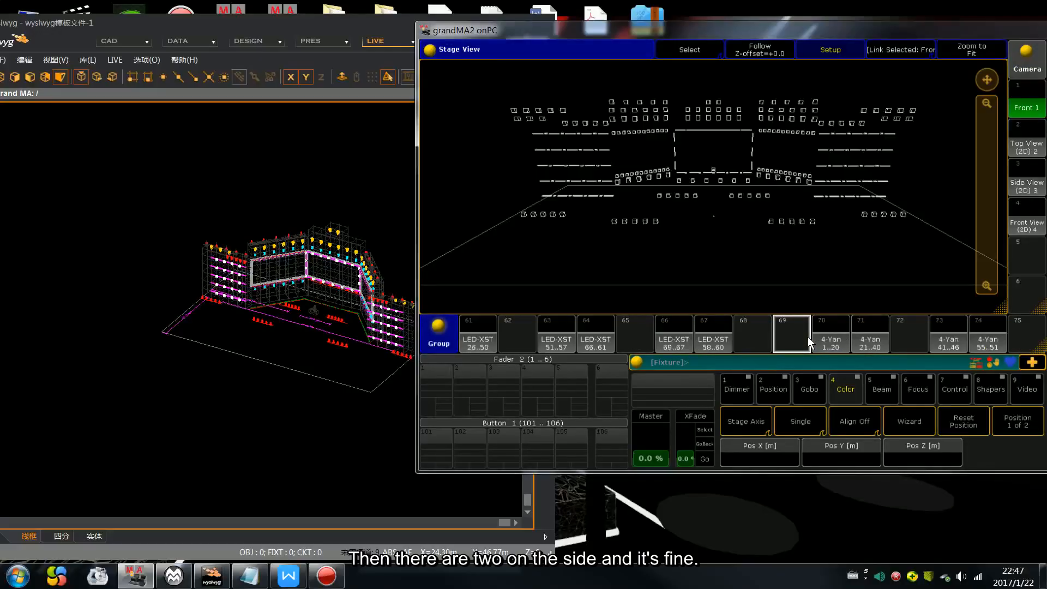
scroll(807, 341, "down", 1)
left_click(482, 332)
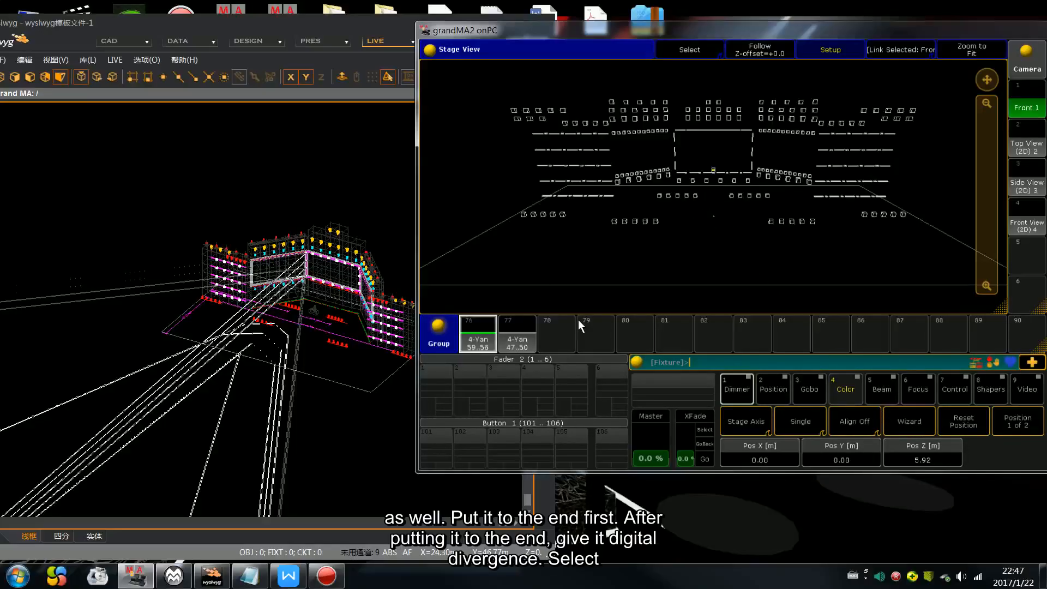
left_click(507, 329)
left_click(922, 452)
left_click(568, 278)
left_click(729, 275)
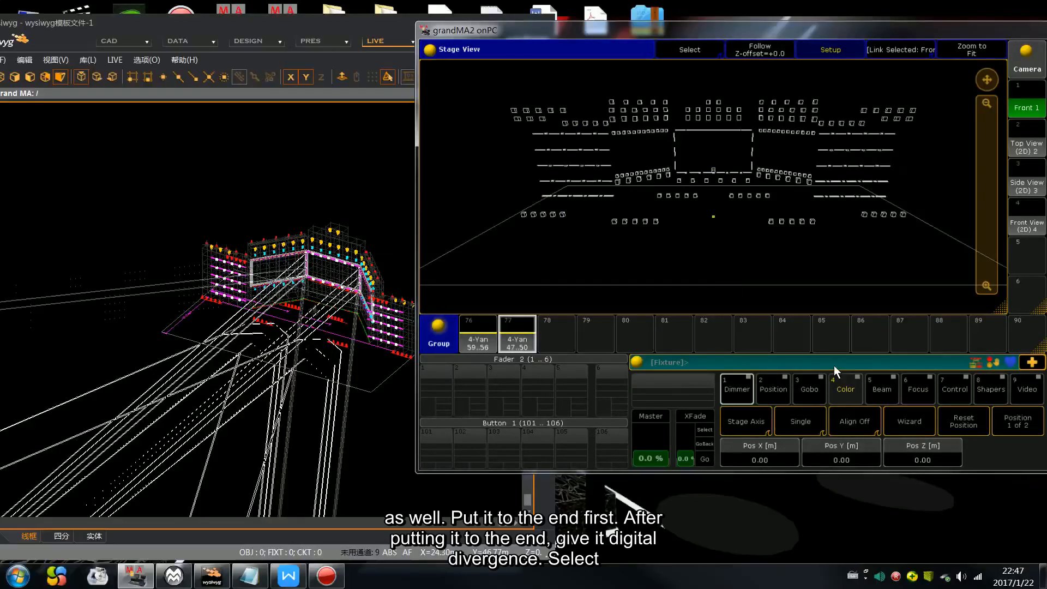
left_click(857, 423)
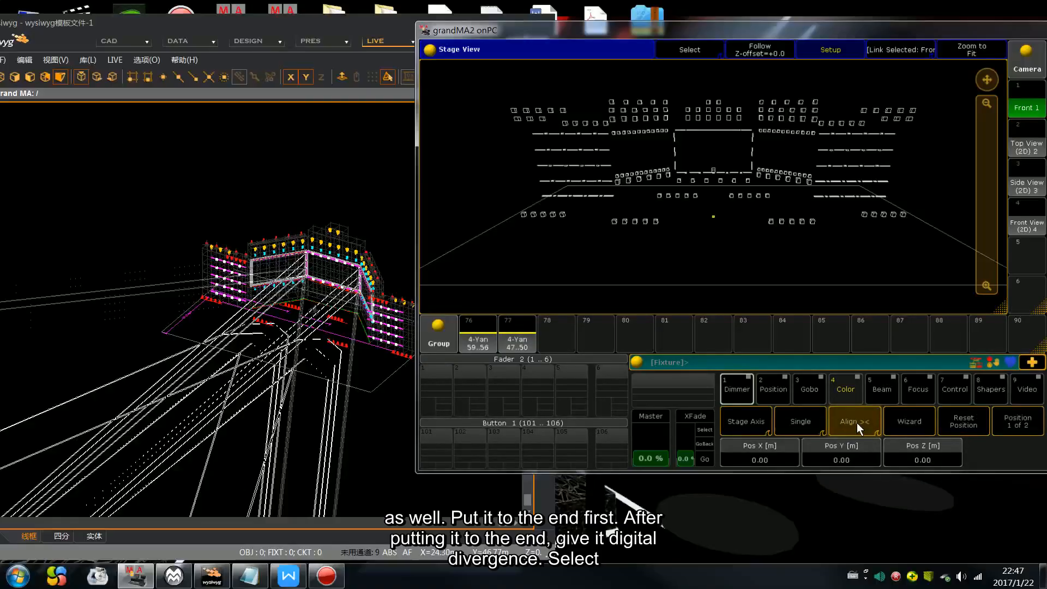
left_click(856, 422)
left_click(856, 422)
left_click(856, 422)
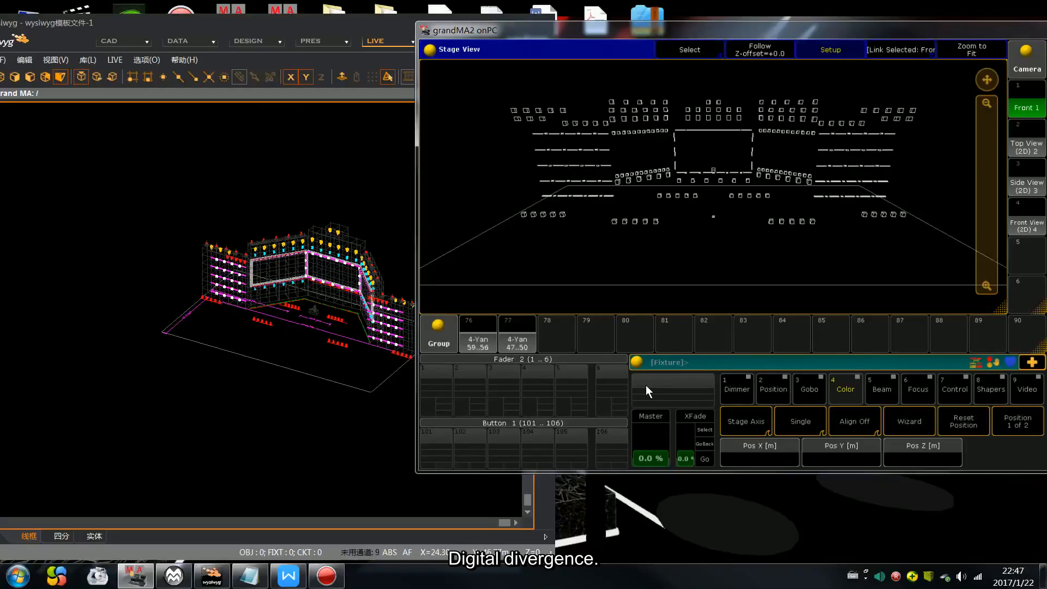
Spread the 4-Yan 59..56 group vertically with Align >< to Pos Z -2.50..2.50 m.
left_click(485, 333)
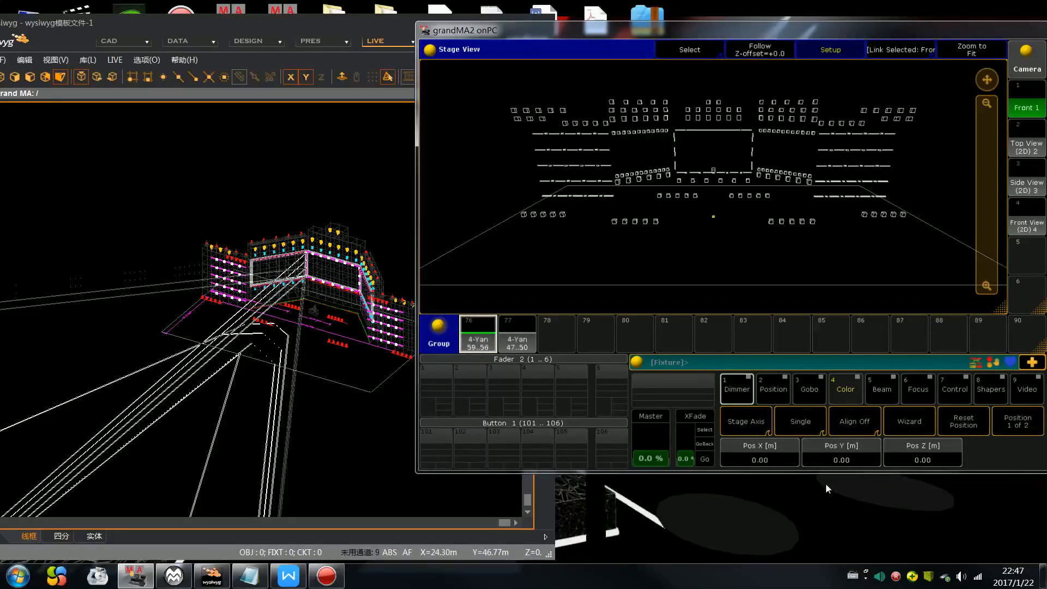
left_click(872, 423)
scroll(905, 435, "up", 3)
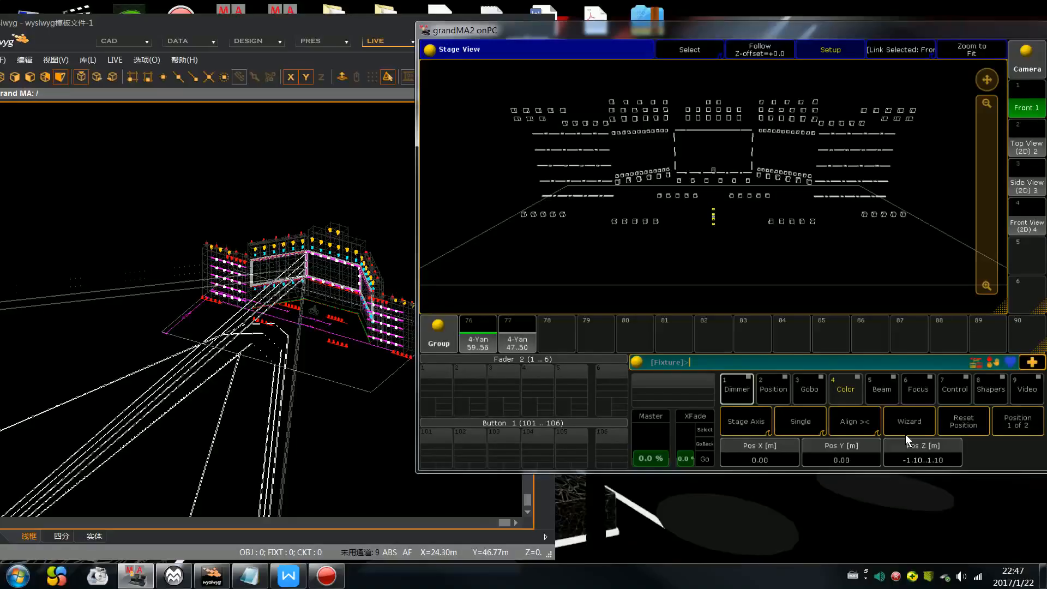
scroll(905, 434, "up", 5)
scroll(905, 434, "up", 5)
scroll(905, 434, "up", 1)
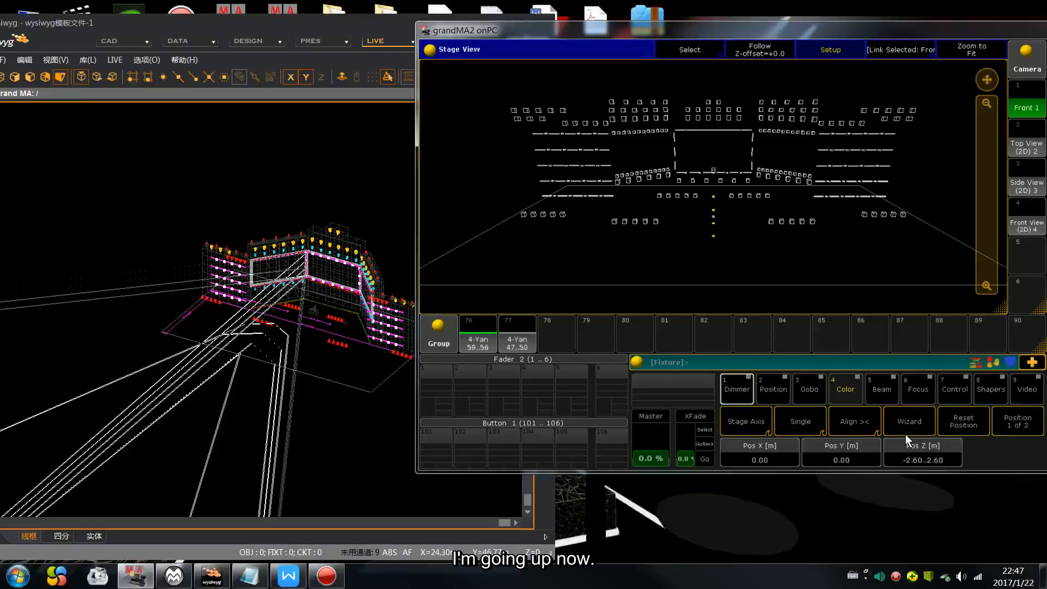
scroll(905, 434, "down", 1)
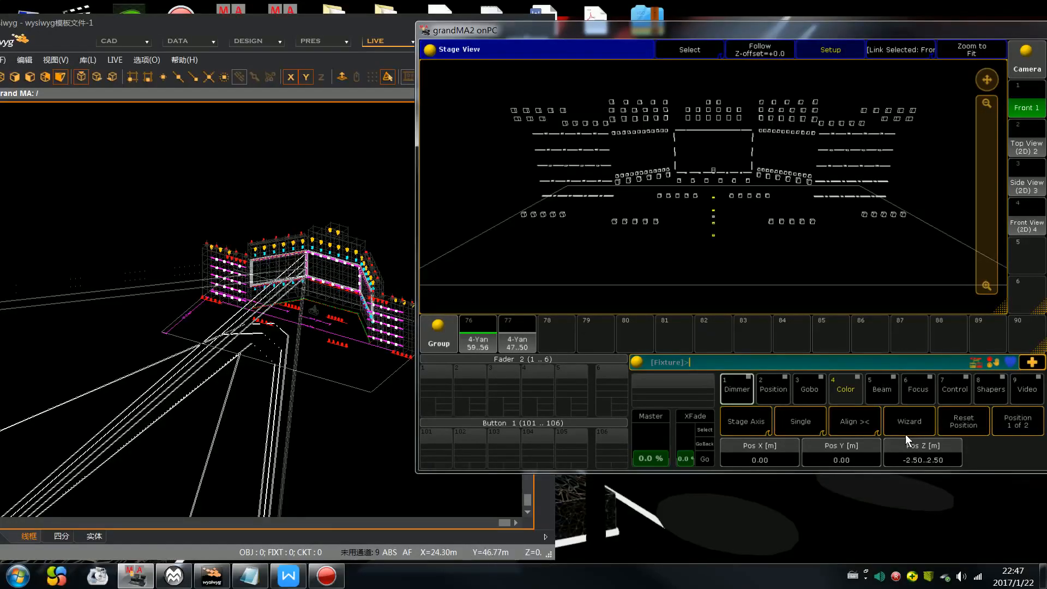
Move the 4-Yan 59..56 column onto the centre frame's side at Pos X -5.40, Pos Y 7.50 and Pos Z 4.50..9.50 m.
scroll(905, 434, "down", 5)
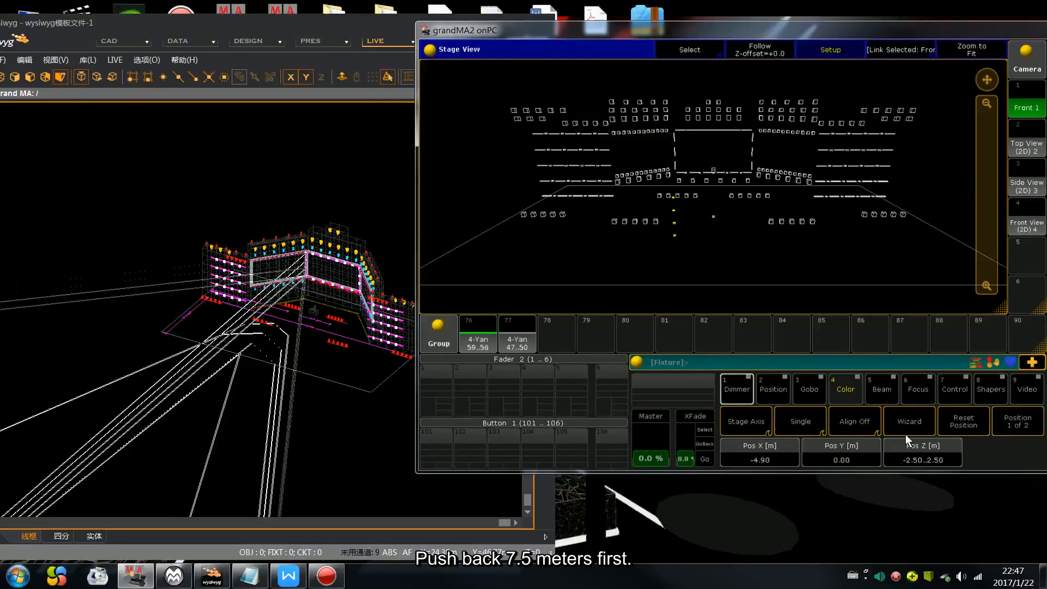
scroll(905, 434, "down", 5)
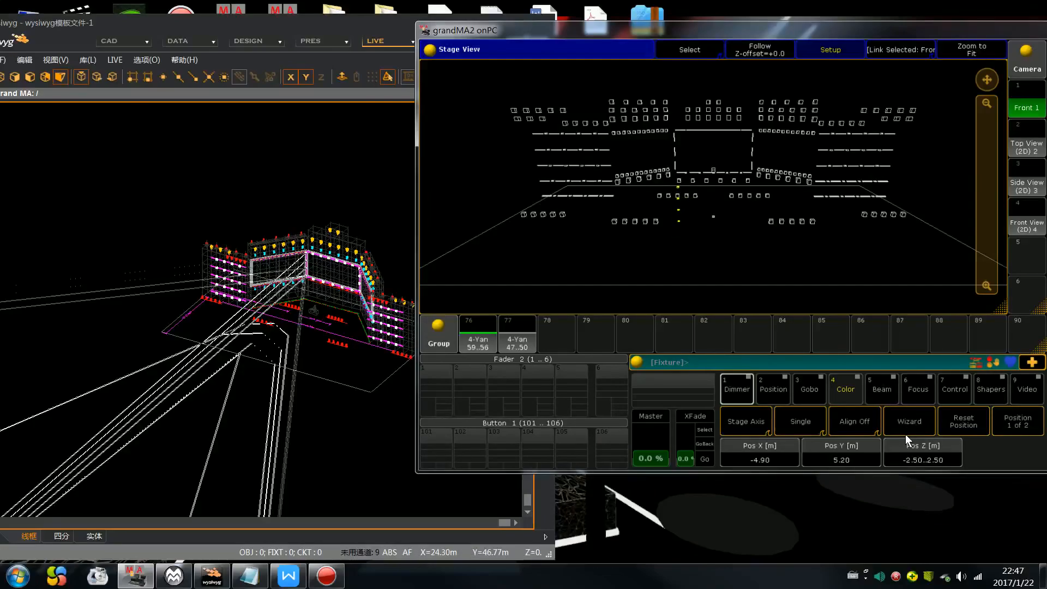
scroll(905, 434, "down", 4)
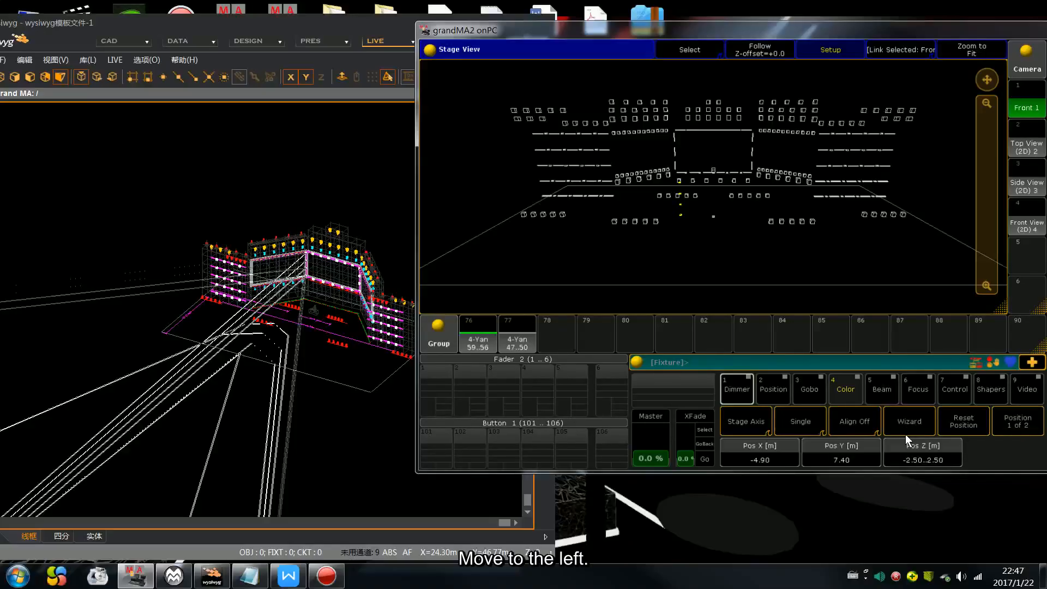
scroll(905, 434, "up", 1)
scroll(905, 434, "up", 7)
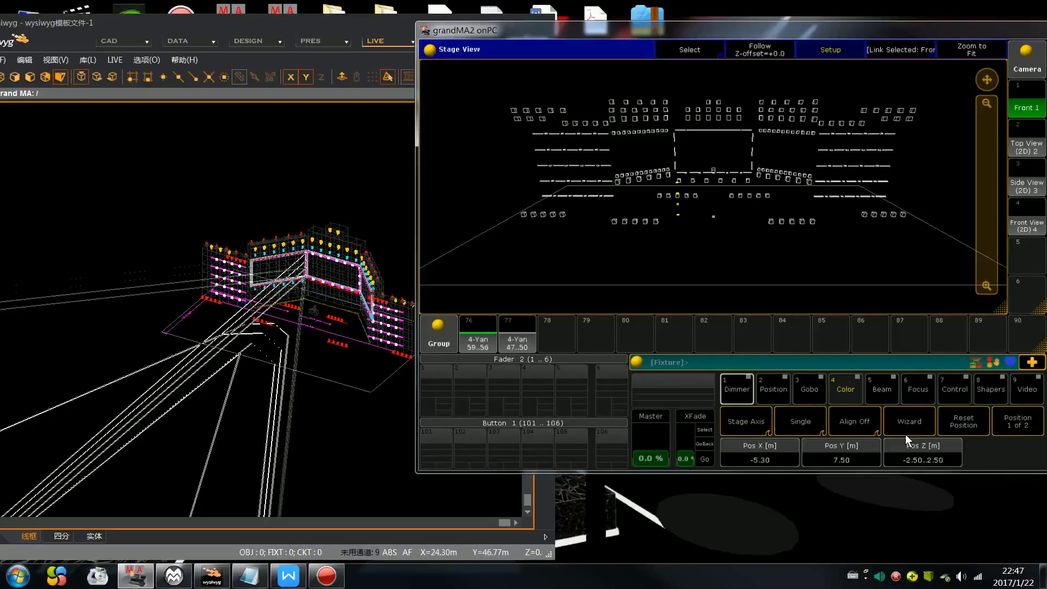
scroll(905, 434, "up", 16)
scroll(905, 434, "up", 3)
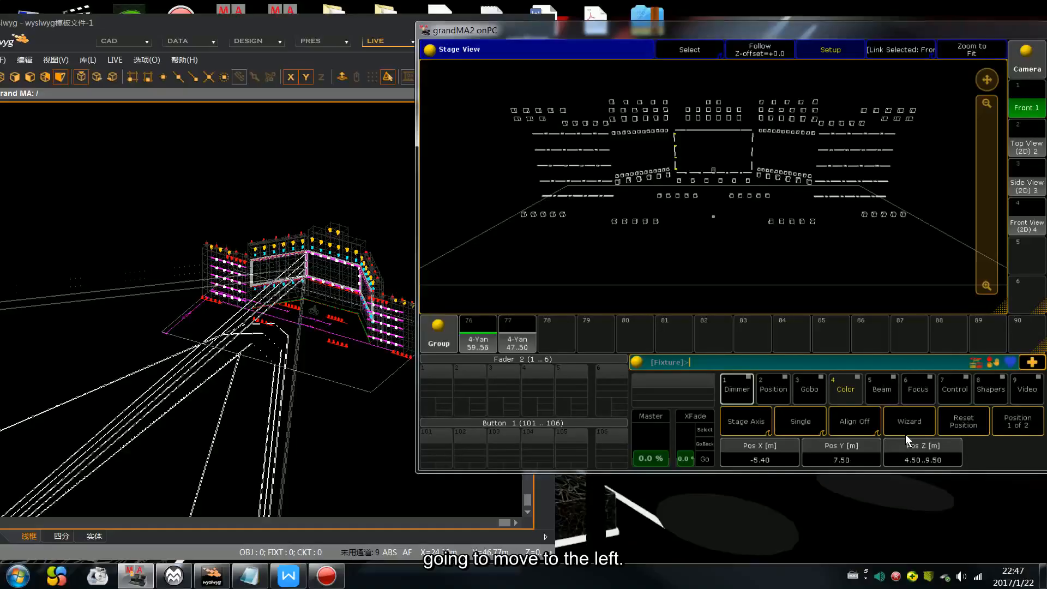
Widen the 4-Yan 59..56 column's vertical spread to Pos Z 4.00..10.00 m with Align >< and set its Pos X to -5.50 m.
left_click(871, 428)
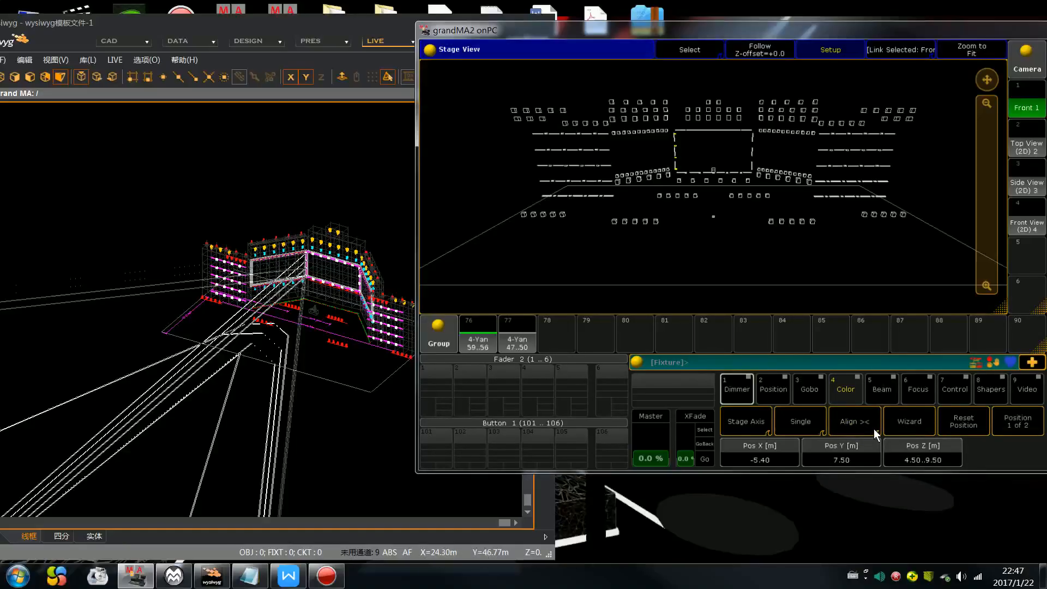
scroll(873, 429, "up", 1)
left_click(874, 428)
scroll(874, 428, "down", 1)
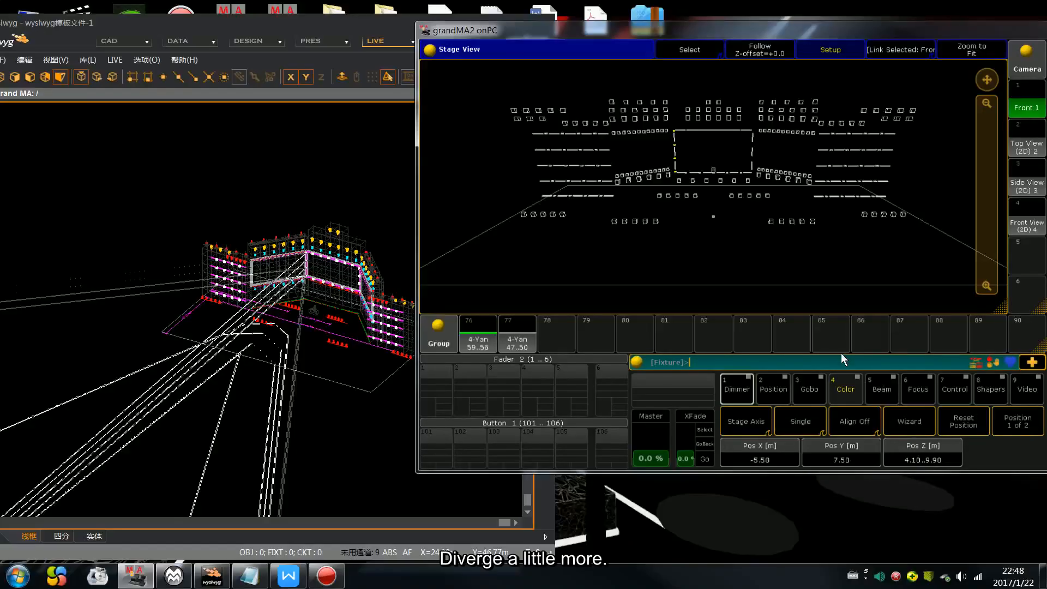
left_click(860, 421)
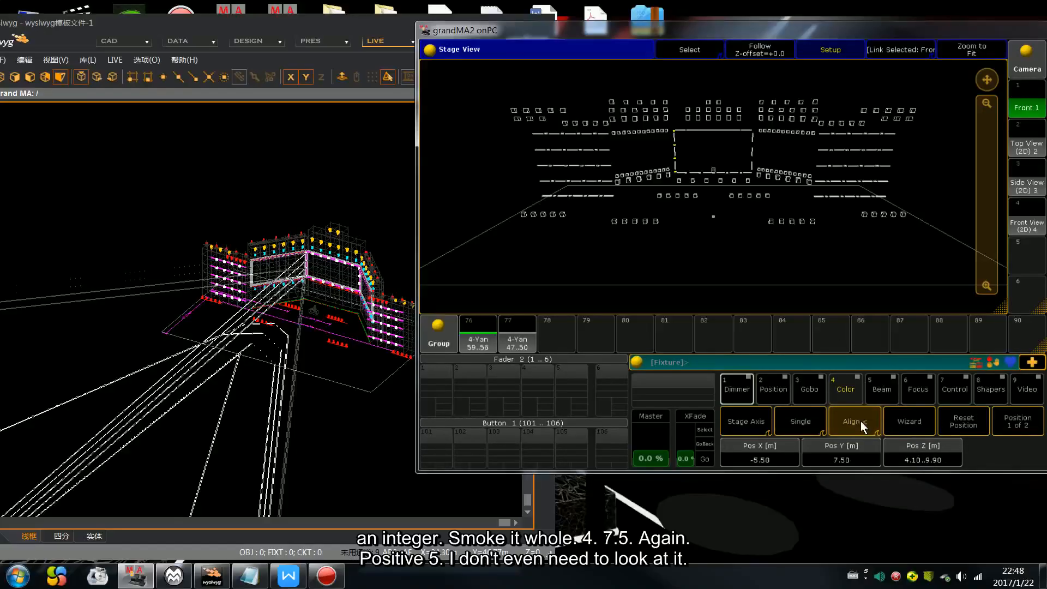
scroll(901, 452, "up", 1)
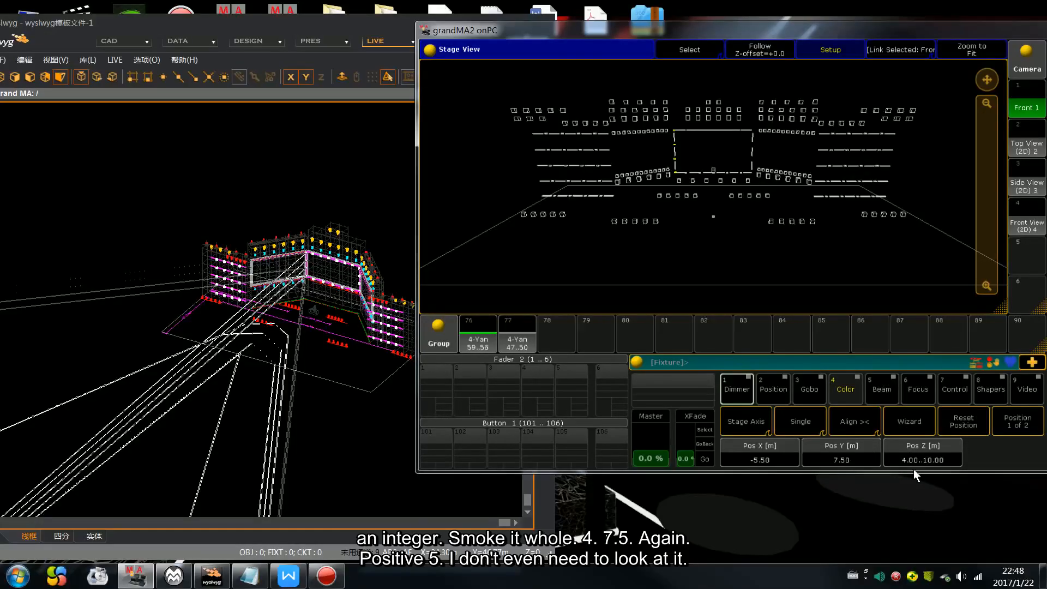
Select the 4-Yan 47..50 group and set its Pos X to 5.00 m and Pos Y to 7.50 m.
left_click(516, 334)
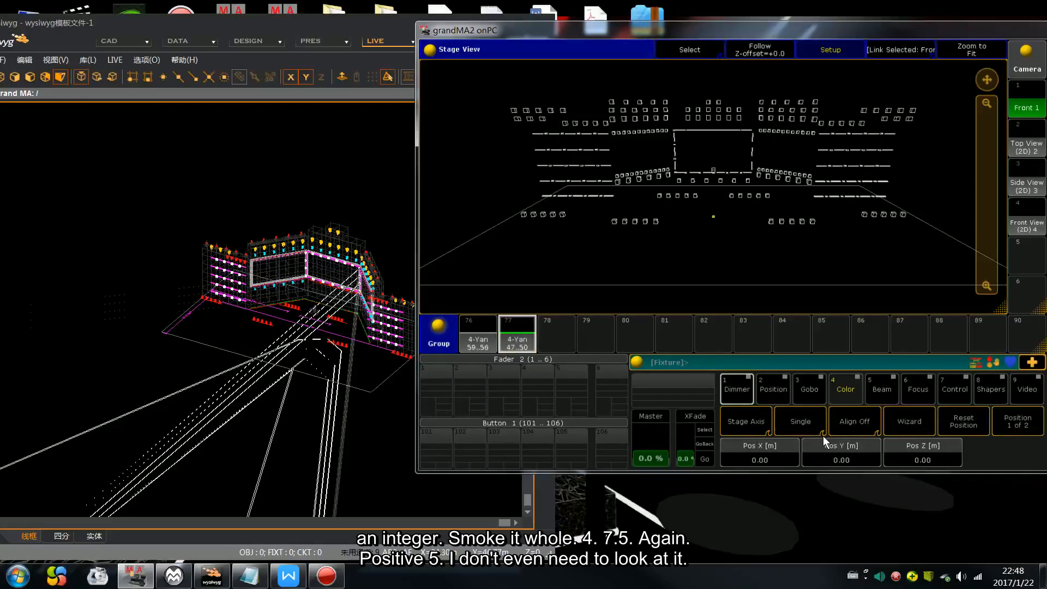
scroll(779, 464, "up", 2)
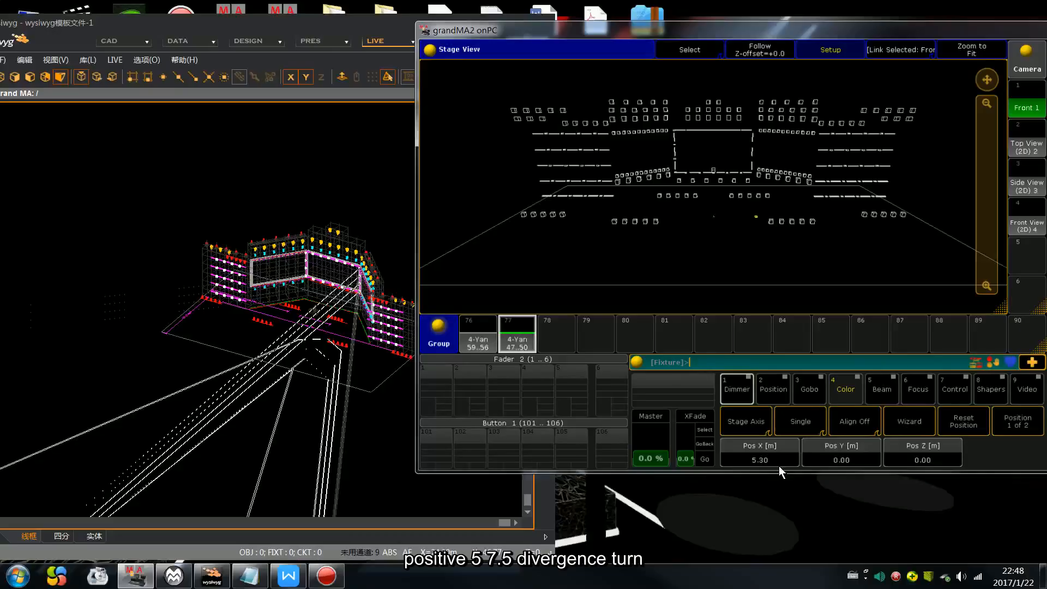
scroll(778, 465, "up", 20)
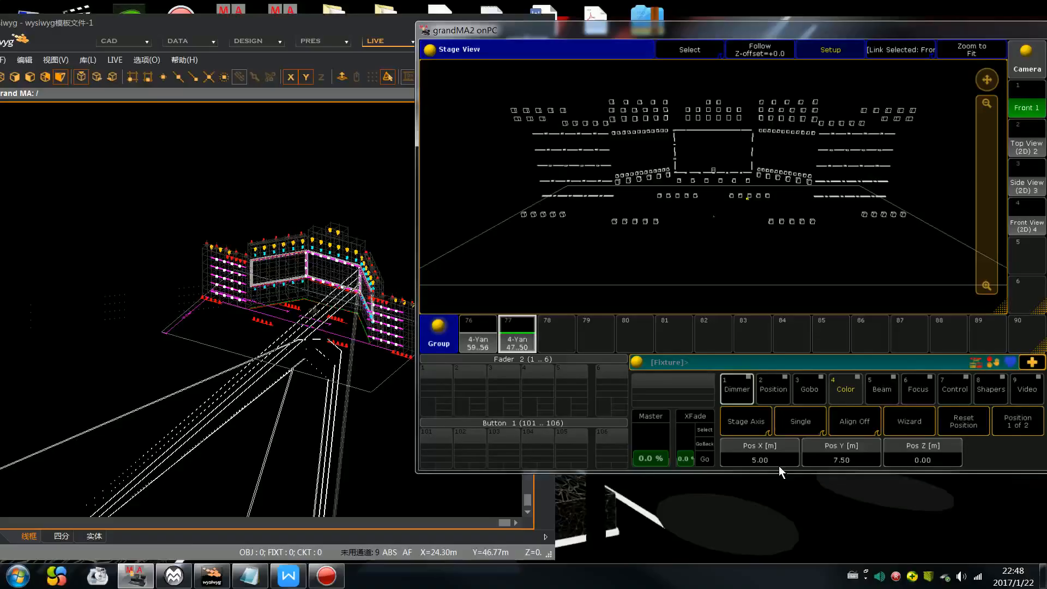
Spread the 4-Yan 47..50 group vertically with Align >< to Pos Z -3.00..3.00 m.
left_click(852, 422)
scroll(887, 432, "up", 10)
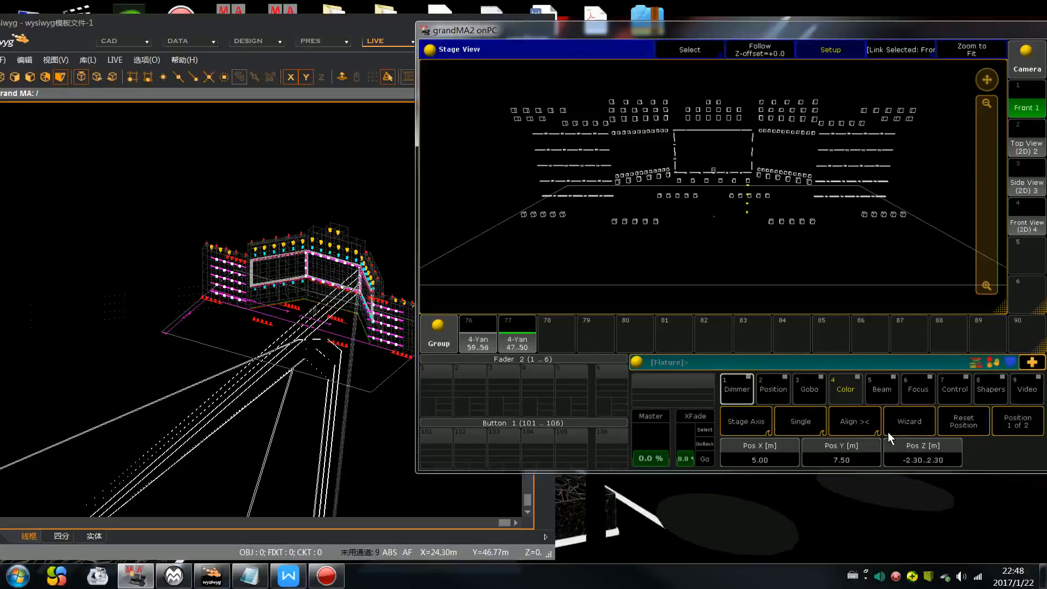
scroll(888, 432, "down", 4)
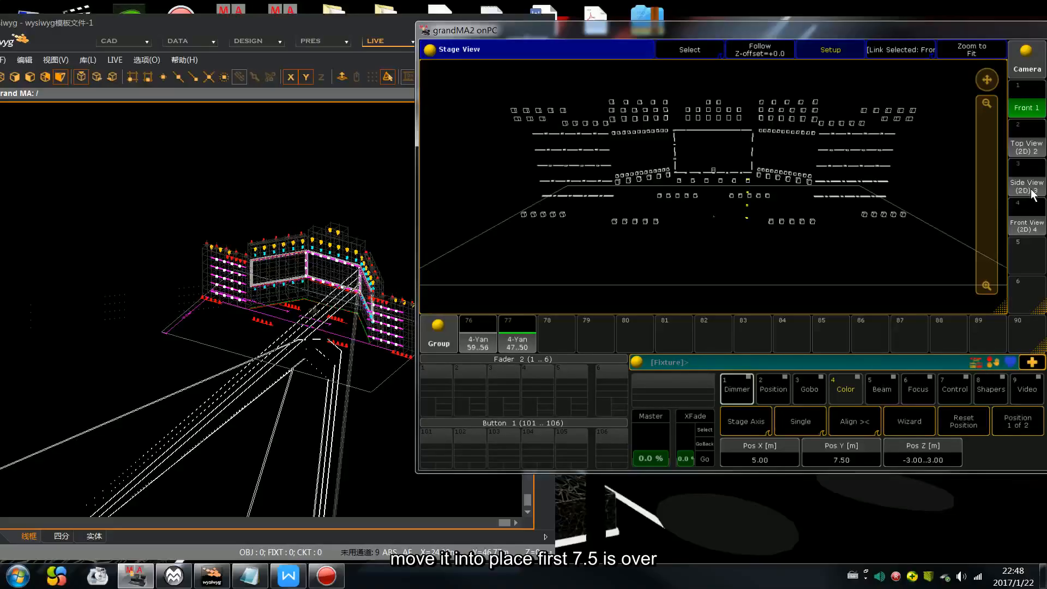
Check the 4-Yan 47..50 column from above, switch Align off and move the column to Pos X 5.50 and Pos Z 4.00..10.00 m.
left_click(1025, 146)
left_click_drag(986, 226, 995, 260)
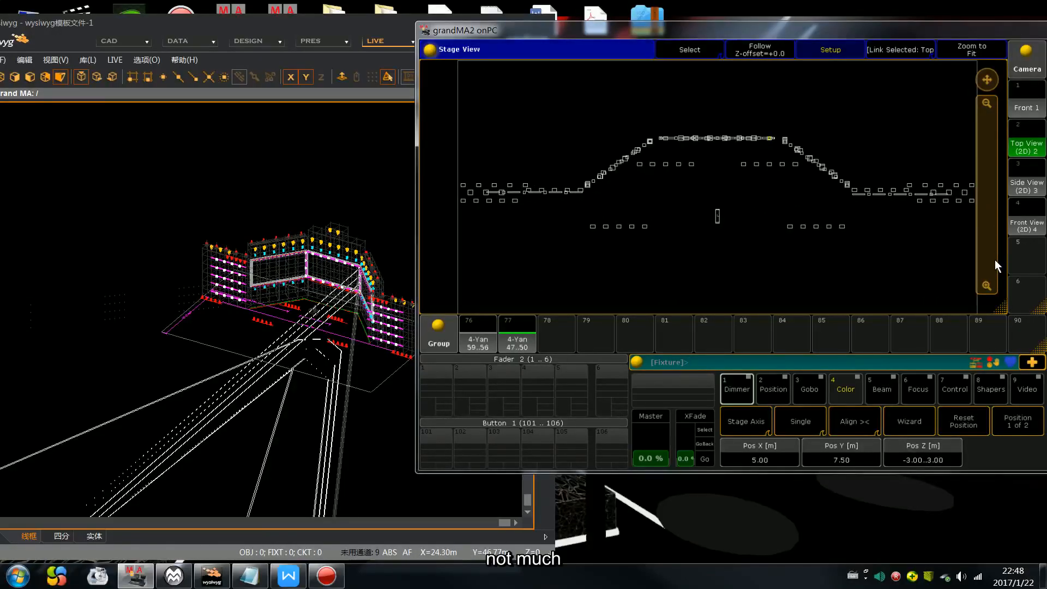
key("ctrl+z")
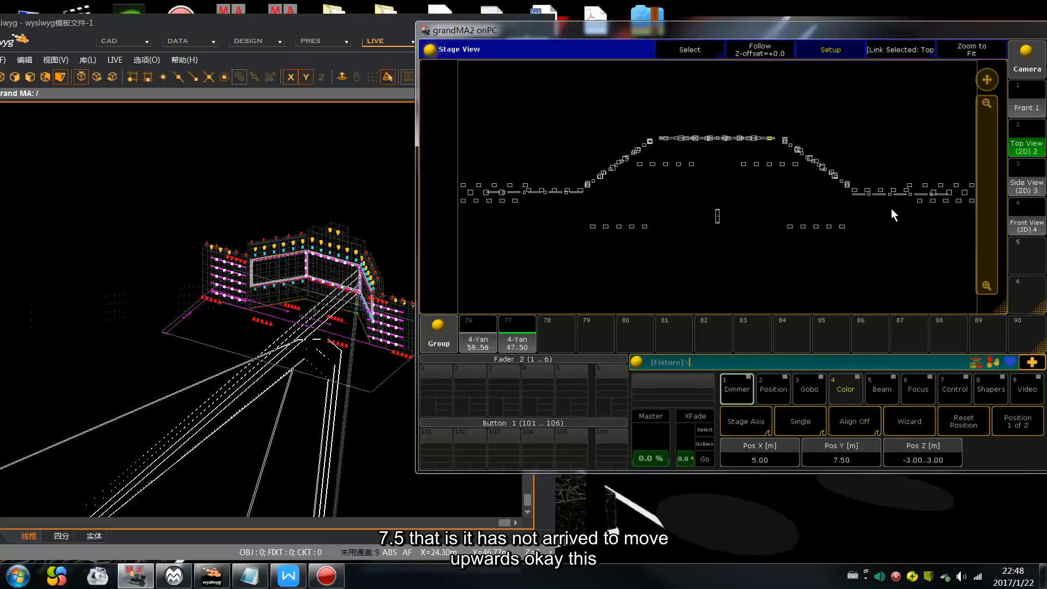
left_click(1023, 106)
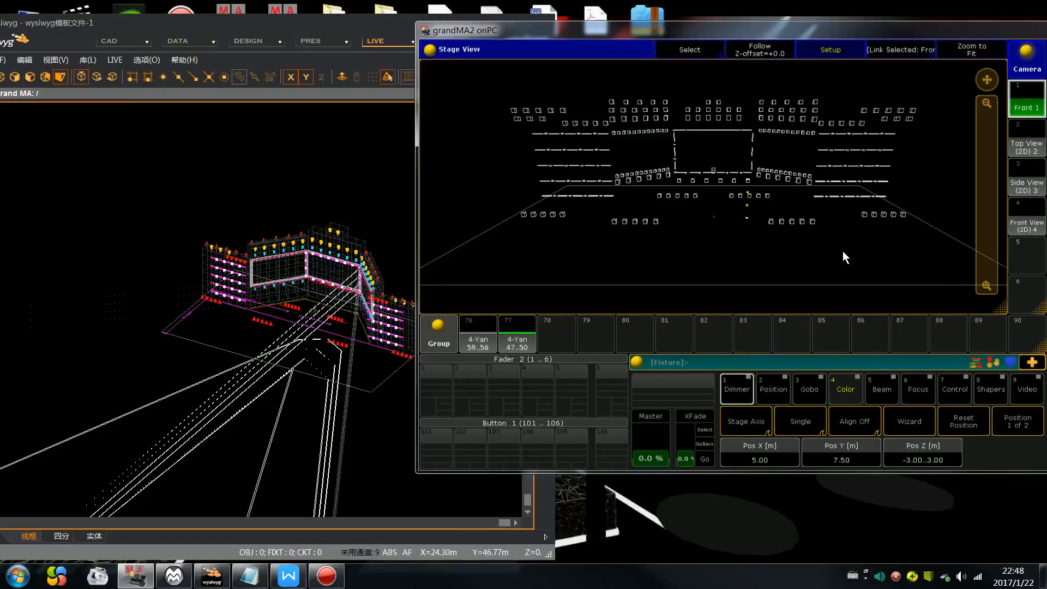
scroll(843, 251, "up", 7)
scroll(843, 251, "up", 3)
scroll(843, 252, "up", 1)
scroll(842, 251, "up", 4)
scroll(843, 251, "down", 1)
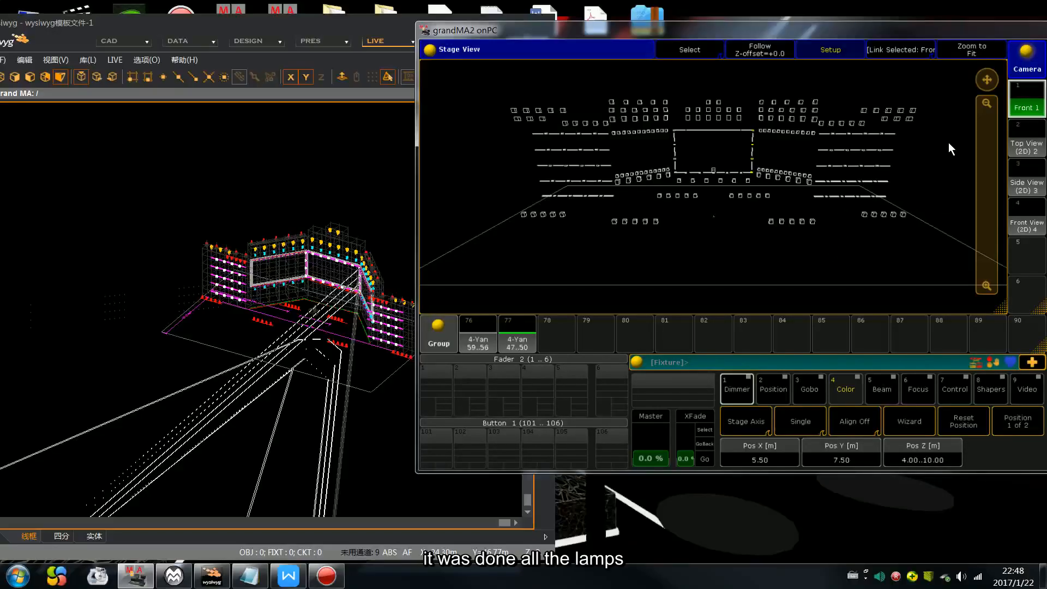
Examine the stage rig in the wysiwyg drawing up close and compare it with the grandMA2 stage layout.
left_click(330, 171)
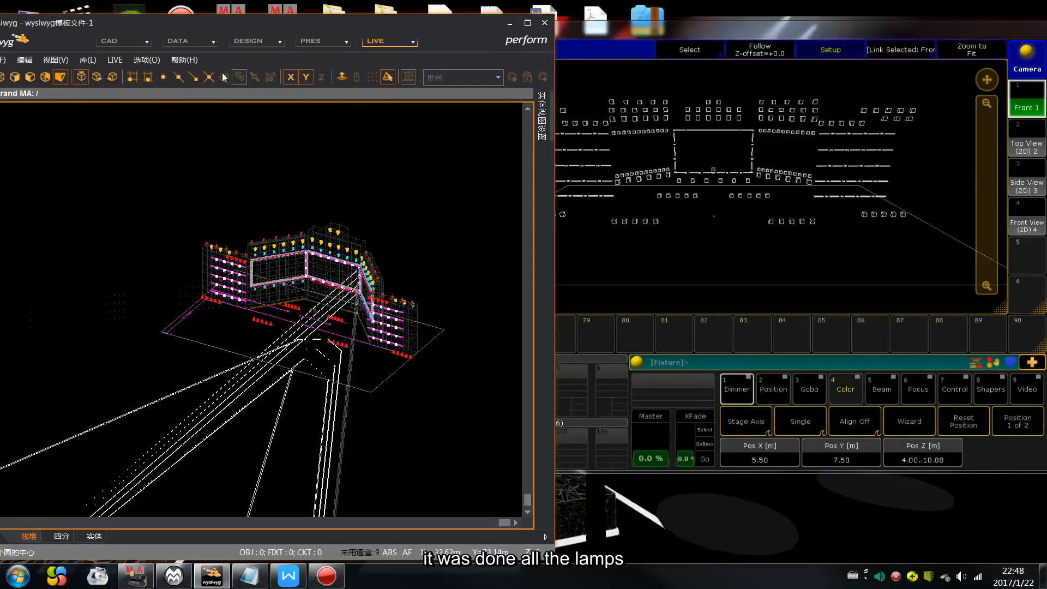
scroll(355, 205, "down", 1)
middle_click_drag(355, 206, 377, 164)
scroll(333, 215, "up", 2)
middle_click_drag(341, 212, 242, 347)
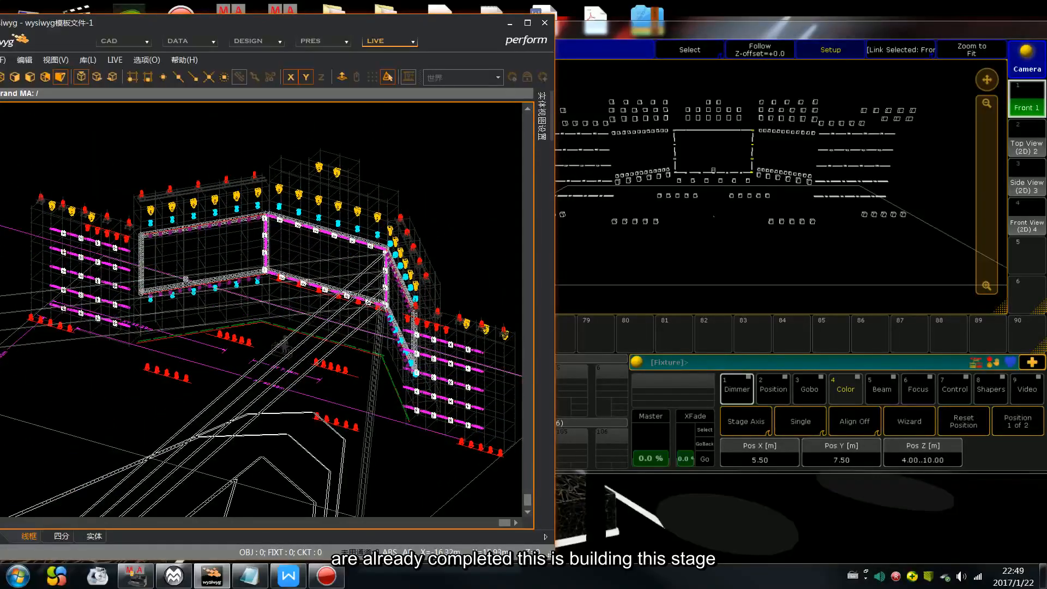
left_click(754, 245)
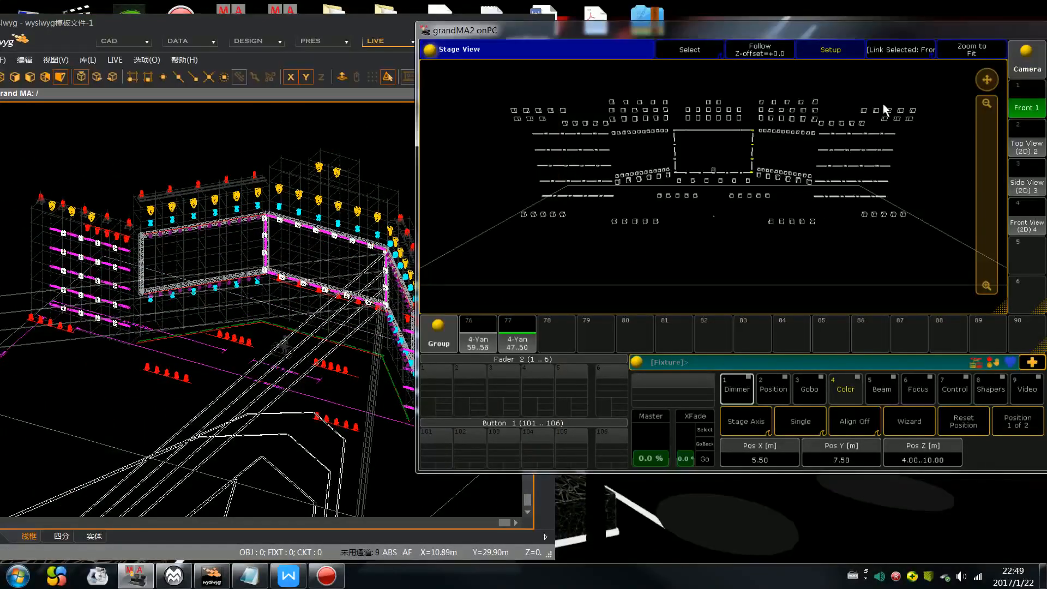
Turn off Setup mode in the Stage View and shift the grandMA2 window so its whole width is on screen.
left_click(843, 52)
left_click_drag(867, 34, 753, 34)
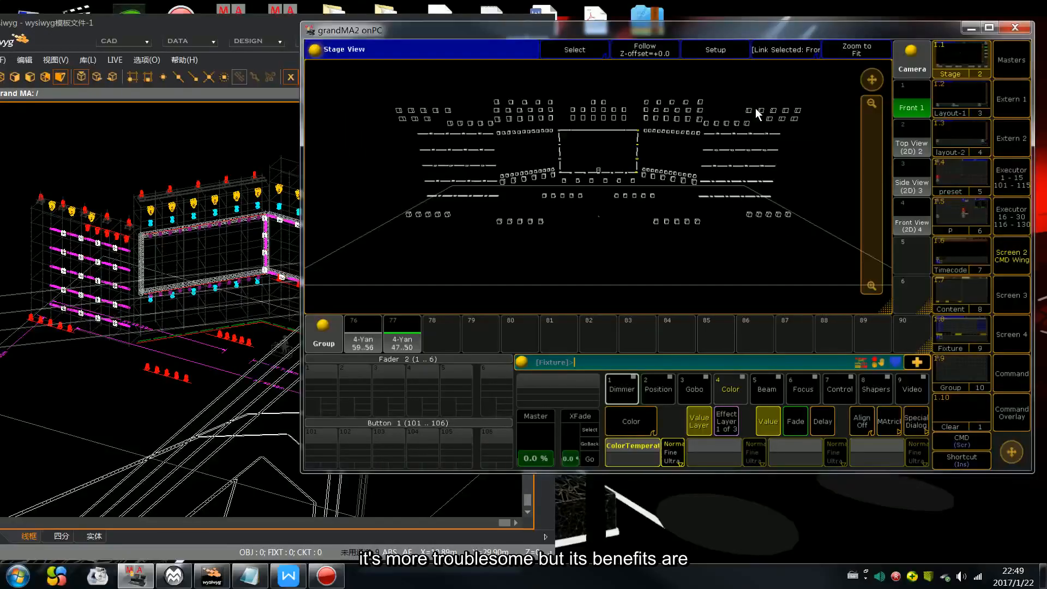
left_click(689, 269)
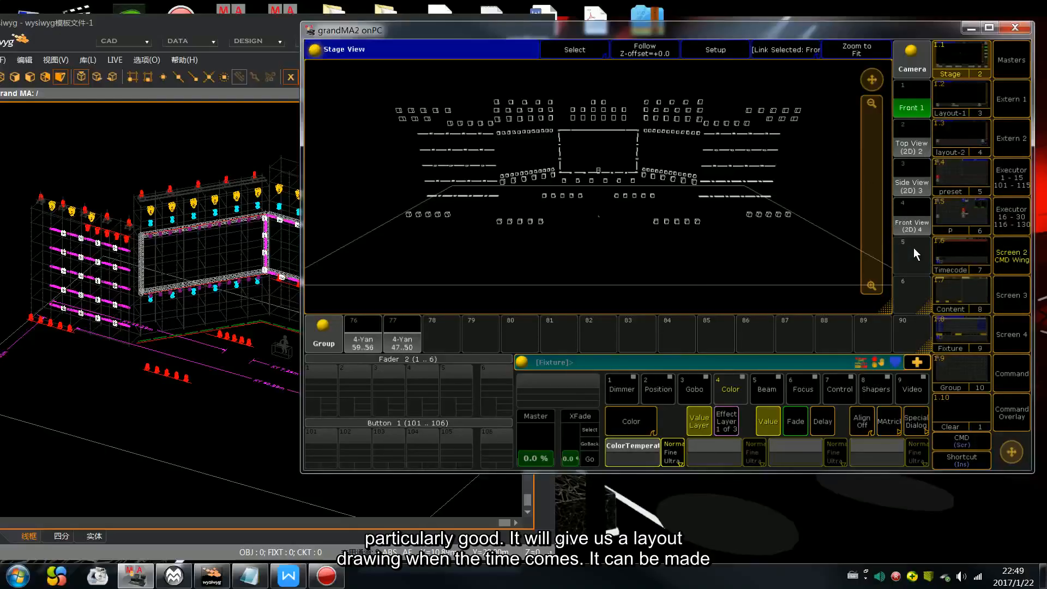
Show the stage in the 2D front view, select all fixtures to check them against the wysiwyg drawing, and clear the selection.
left_click(917, 219)
left_click_drag(373, 88, 843, 239)
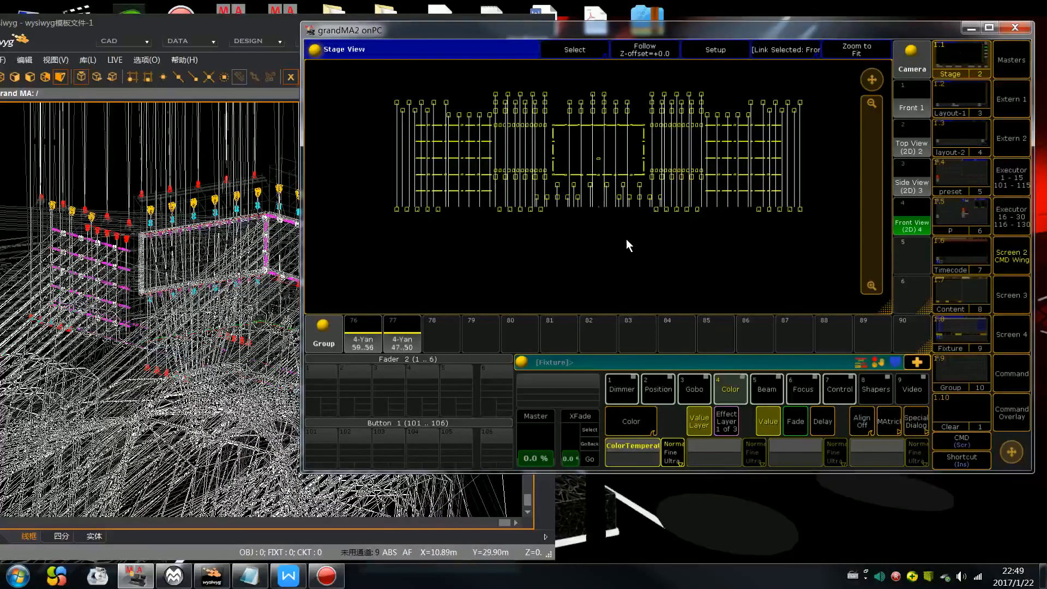
middle_click_drag(150, 136, 129, 131)
left_click(747, 272)
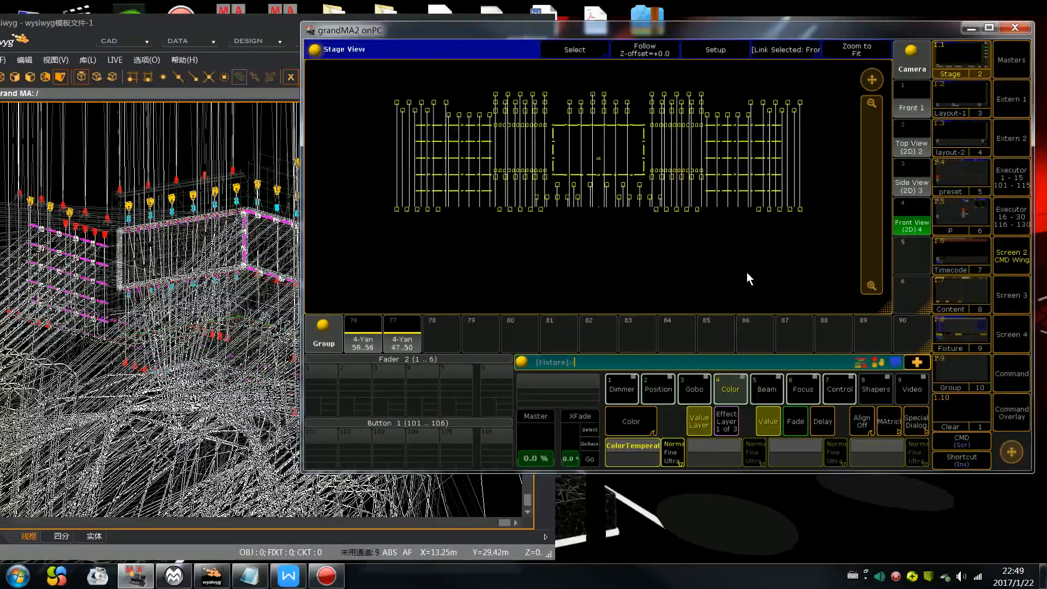
key("Escape")
Select the single fixture inside the centre frame in the 2D front view and look for it in the wysiwyg drawing.
left_click_drag(590, 162, 620, 161)
left_click(262, 147)
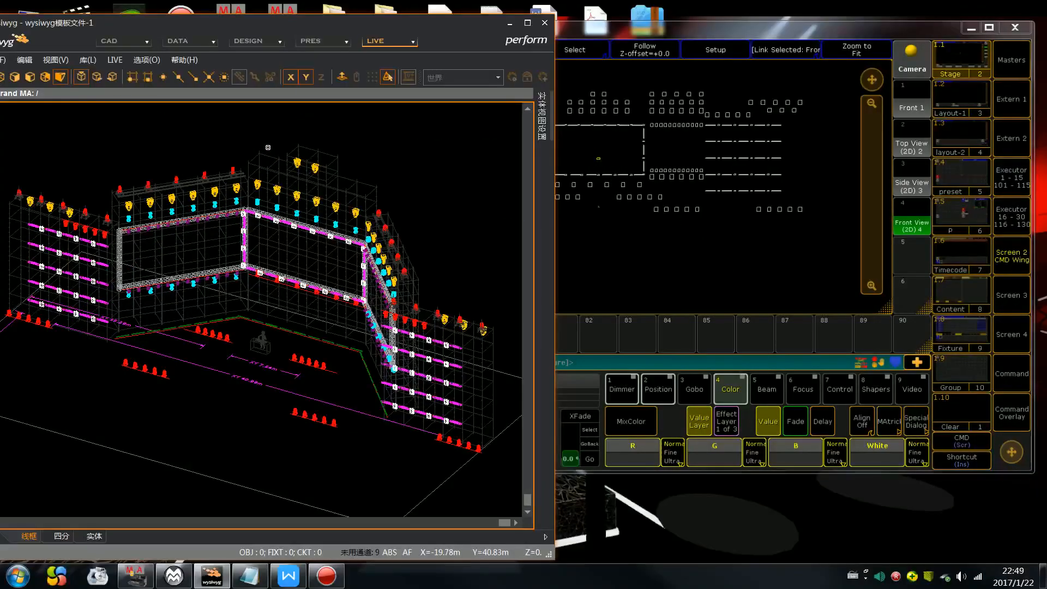
left_click(610, 158)
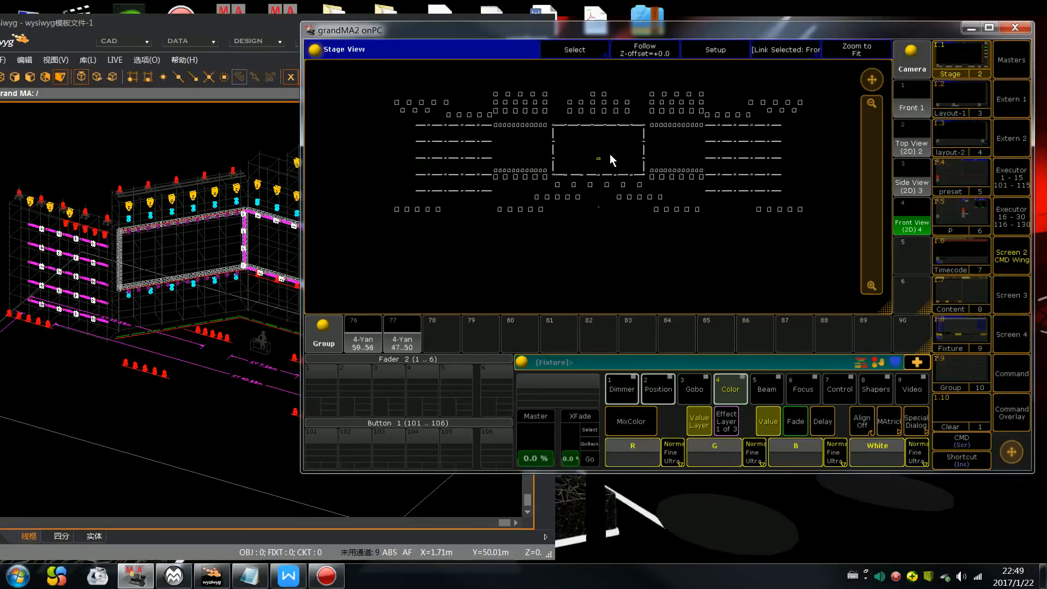